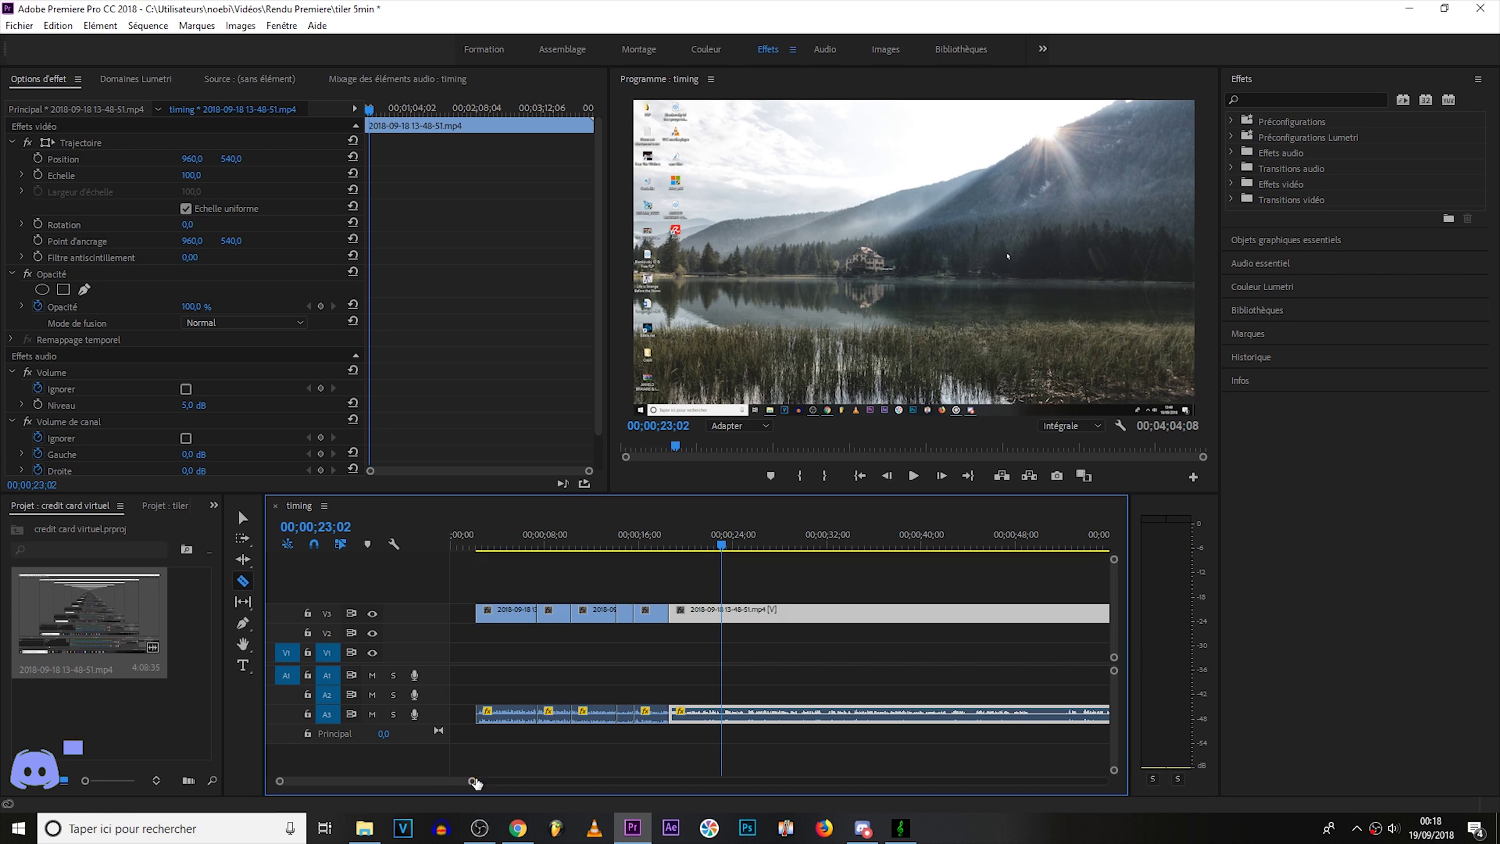
# Step: Zoom the timing sequence's timeline in closely on the stretch around 00;00;23
pyautogui.moveTo(472, 781); pyautogui.dragTo(750, 780)
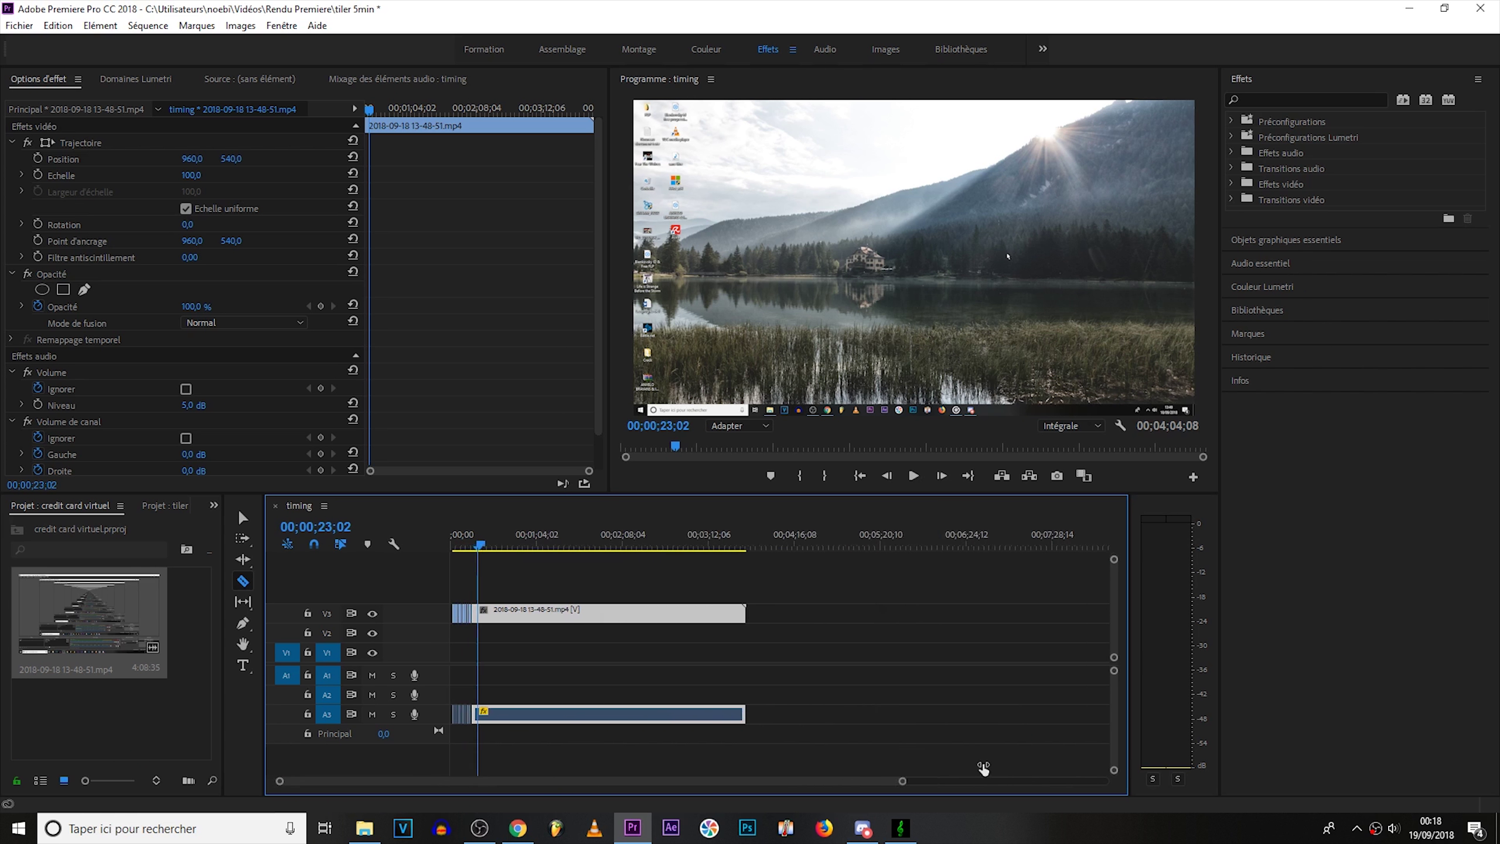
pyautogui.moveTo(750, 781); pyautogui.dragTo(832, 781)
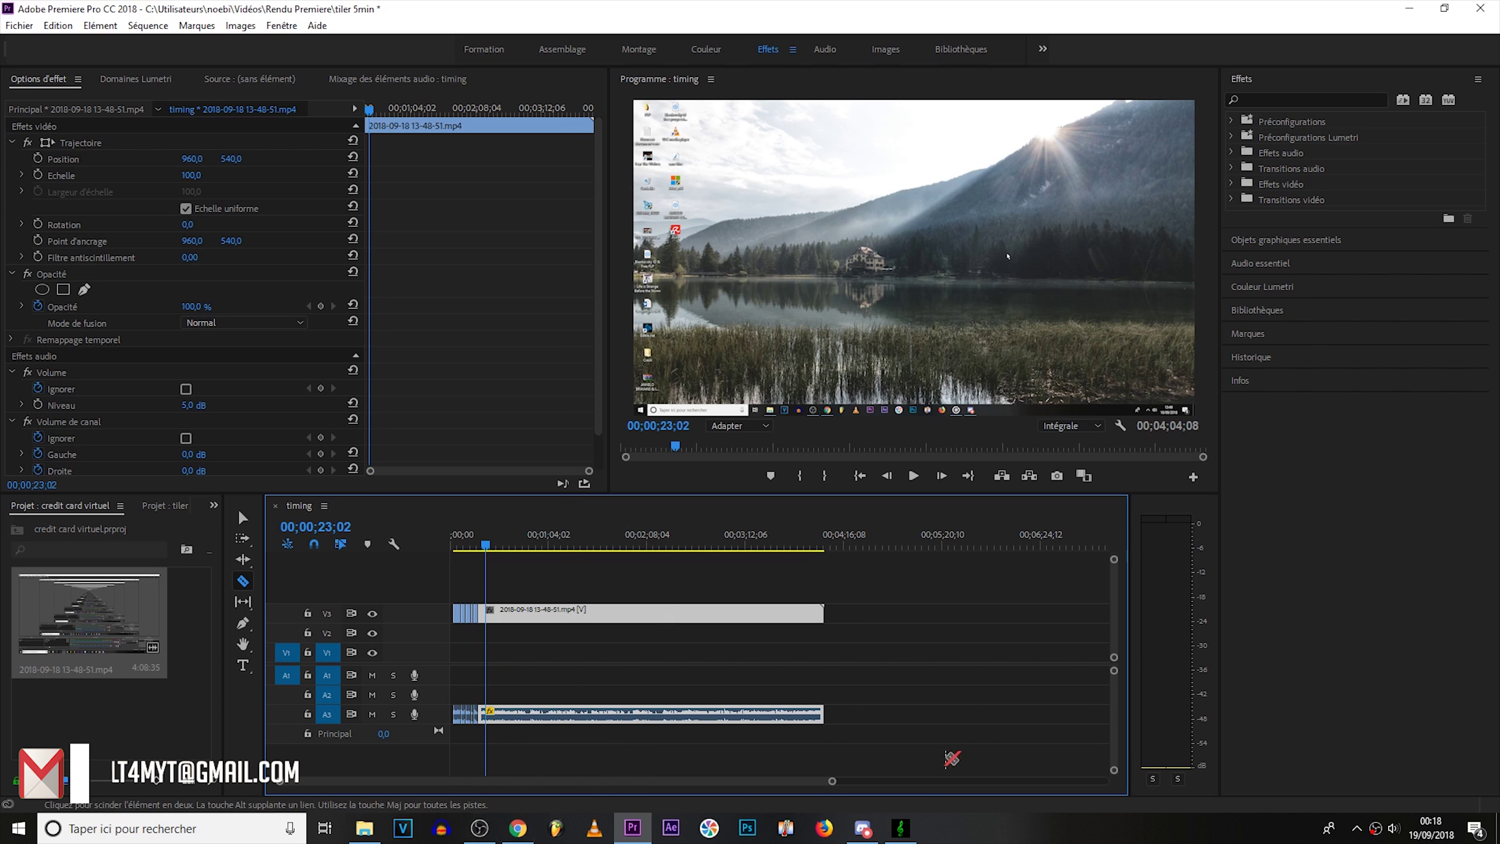
pyautogui.moveTo(831, 783); pyautogui.dragTo(579, 781)
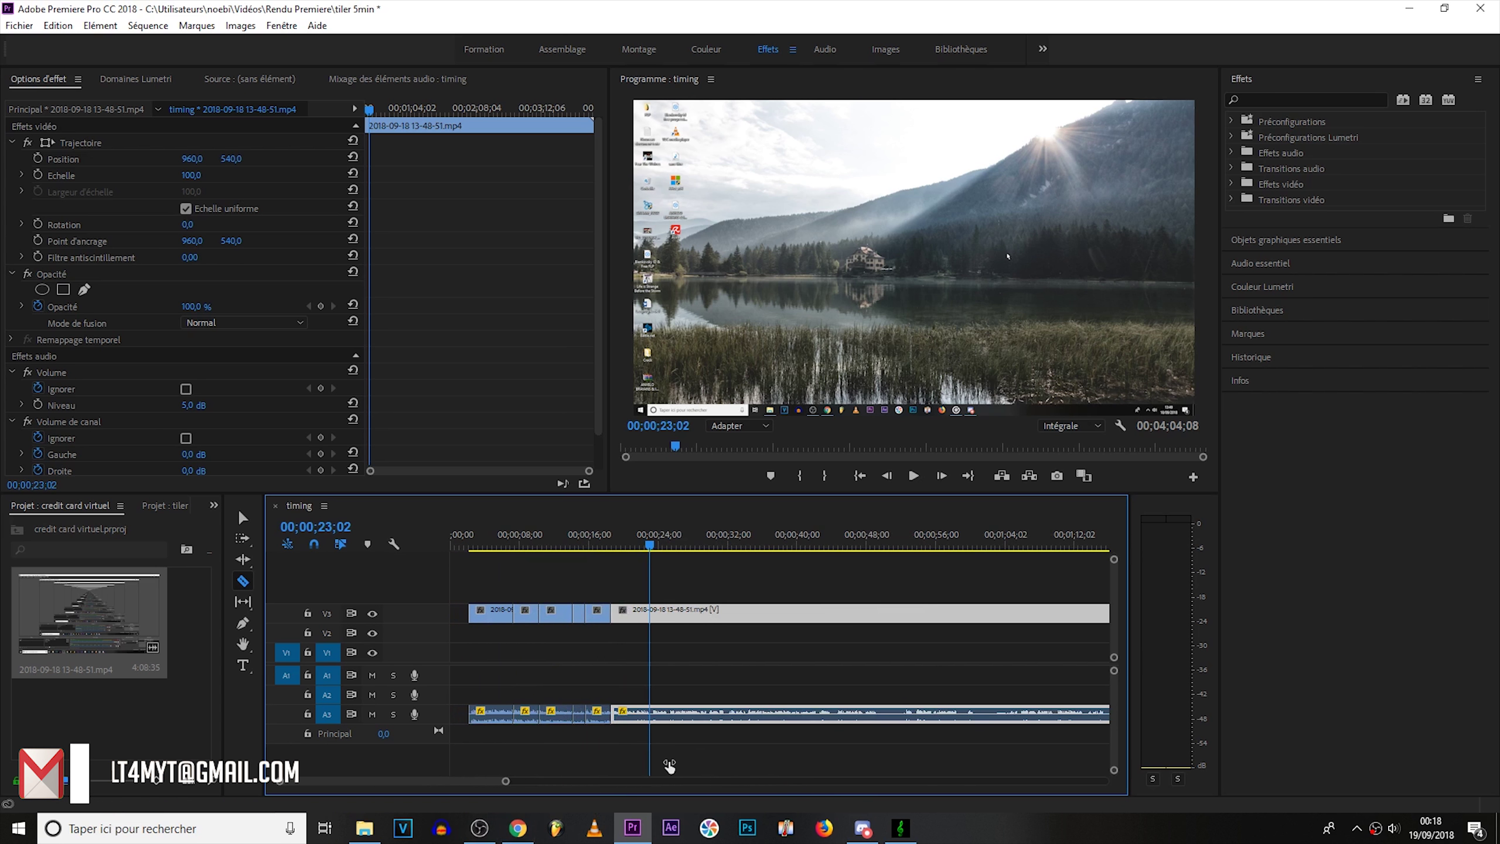
pyautogui.scroll(-5, 758, 758)
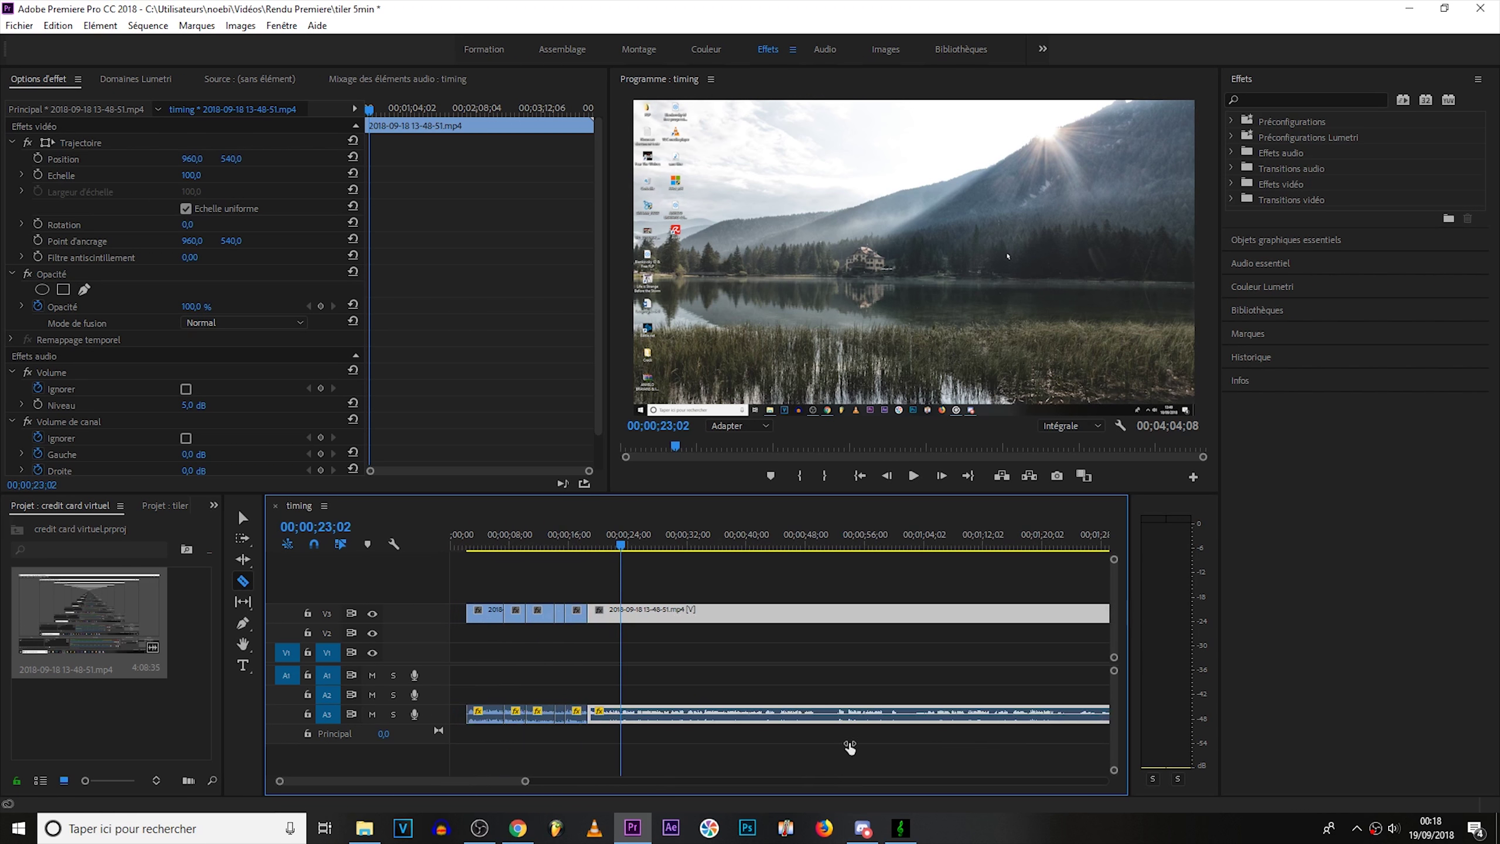
pyautogui.scroll(5, 1004, 730)
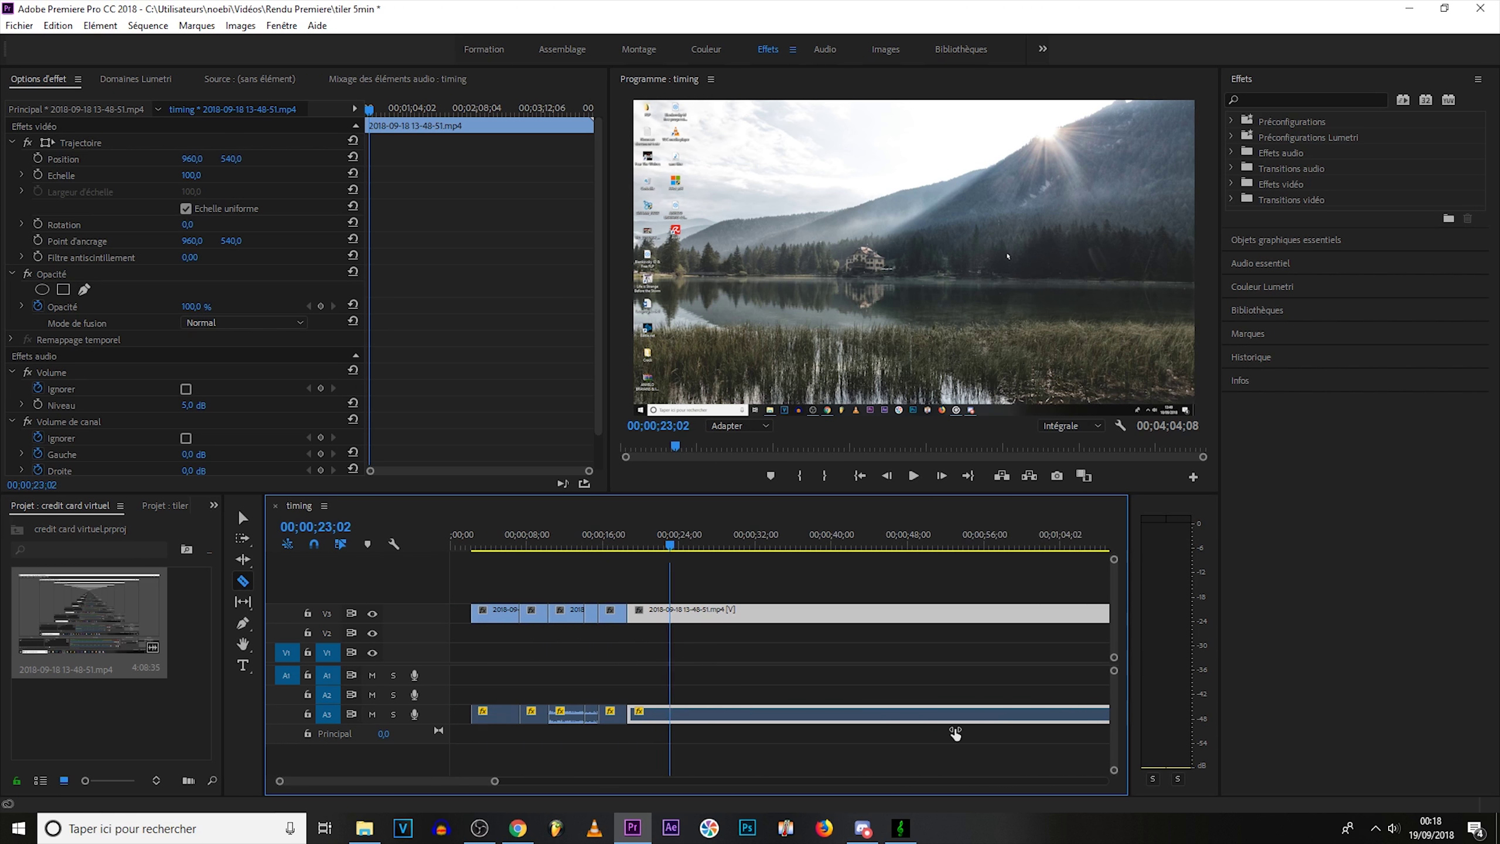
pyautogui.scroll(6, 953, 731)
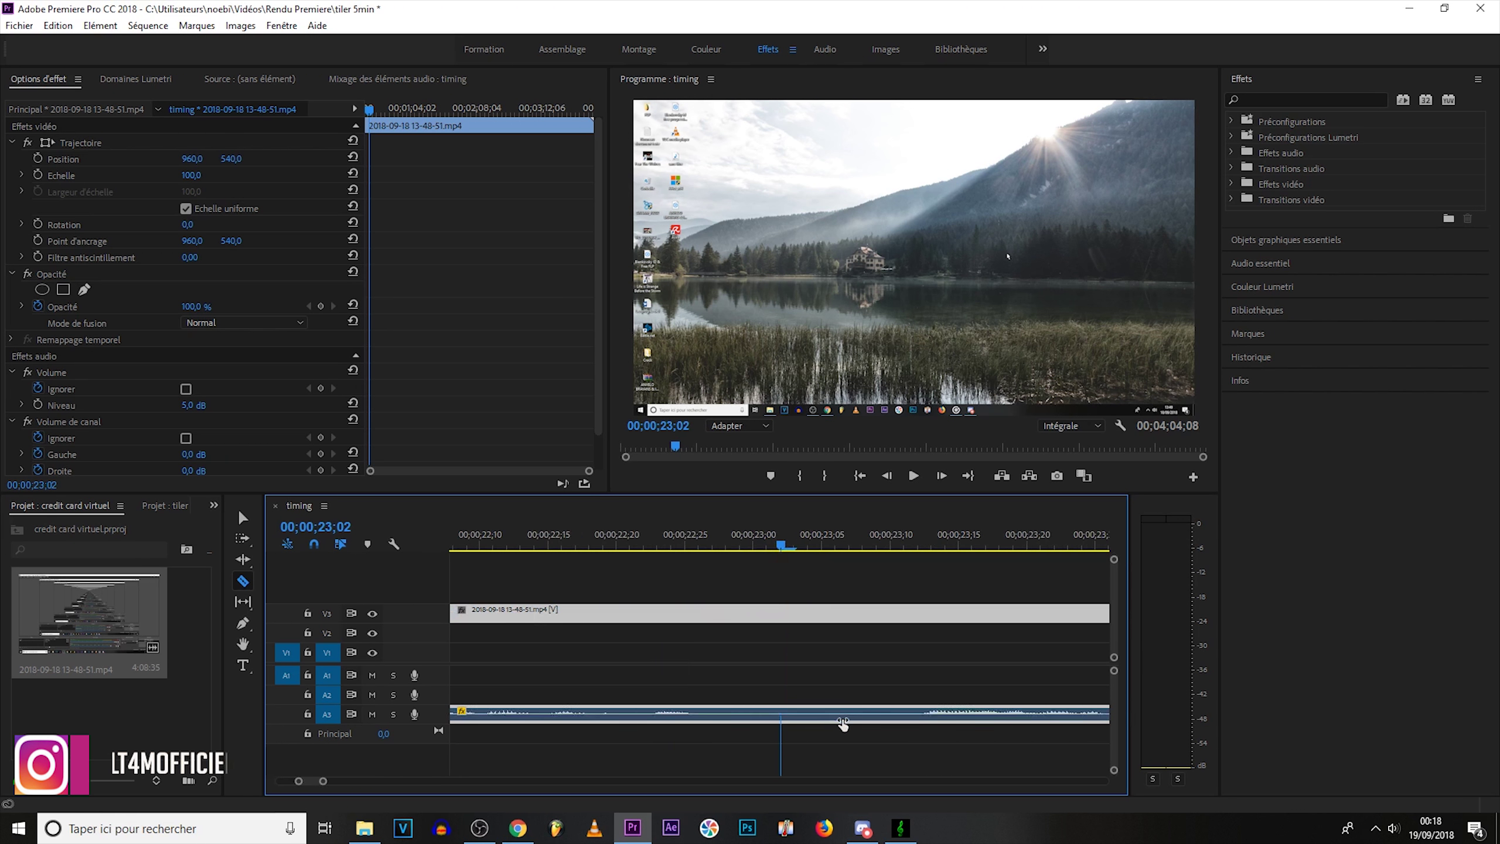
pyautogui.scroll(-4, 865, 728)
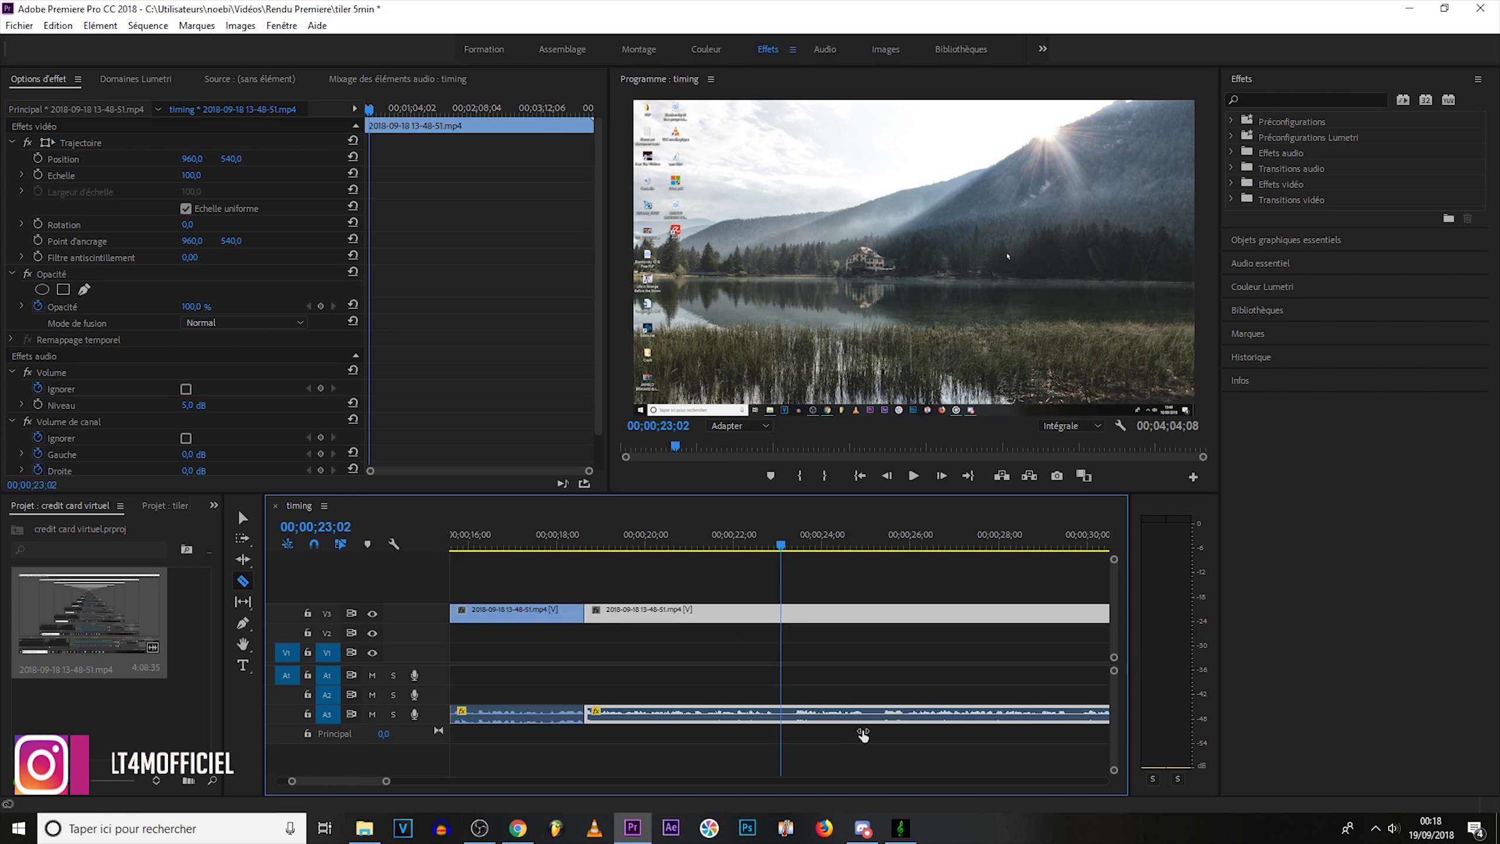
pyautogui.scroll(3, 872, 732)
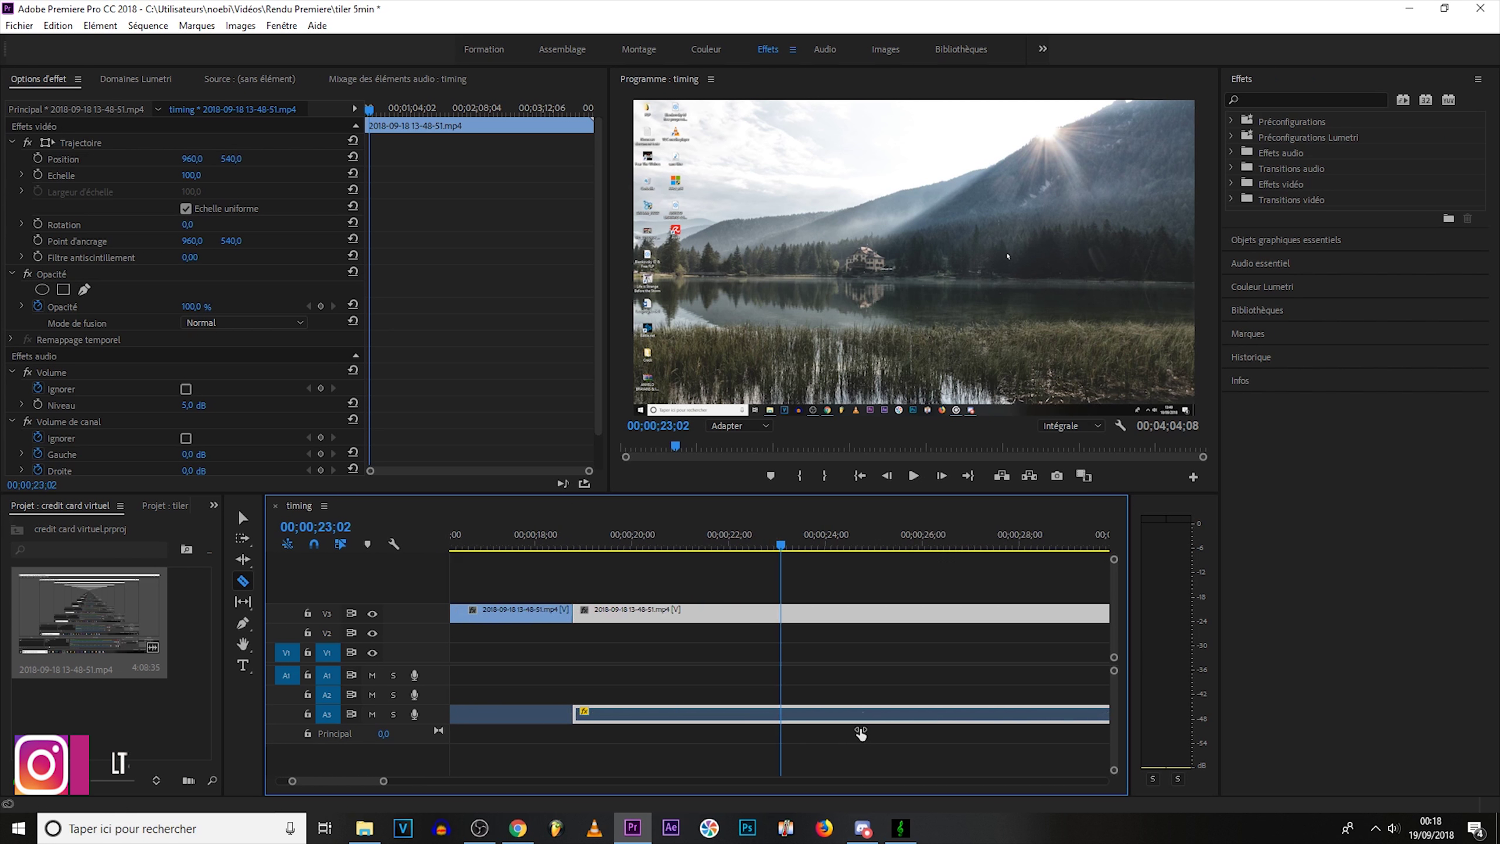
# Step: Razor out the short piece of recording around 23 s and slide the next clip left to close the gap
pyautogui.click(767, 716)
pyautogui.click(801, 716)
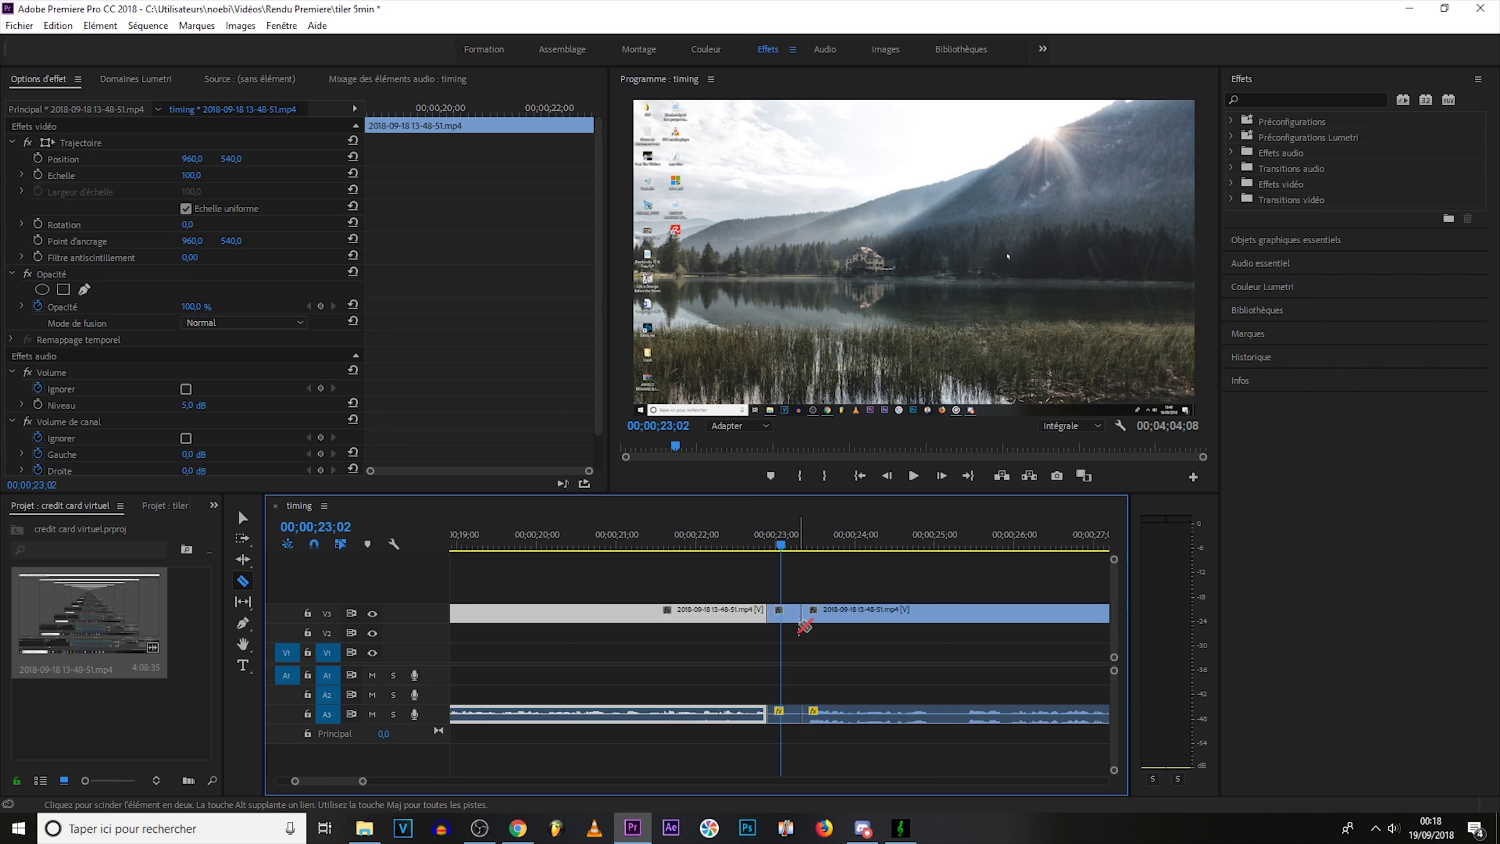
pyautogui.click(242, 518)
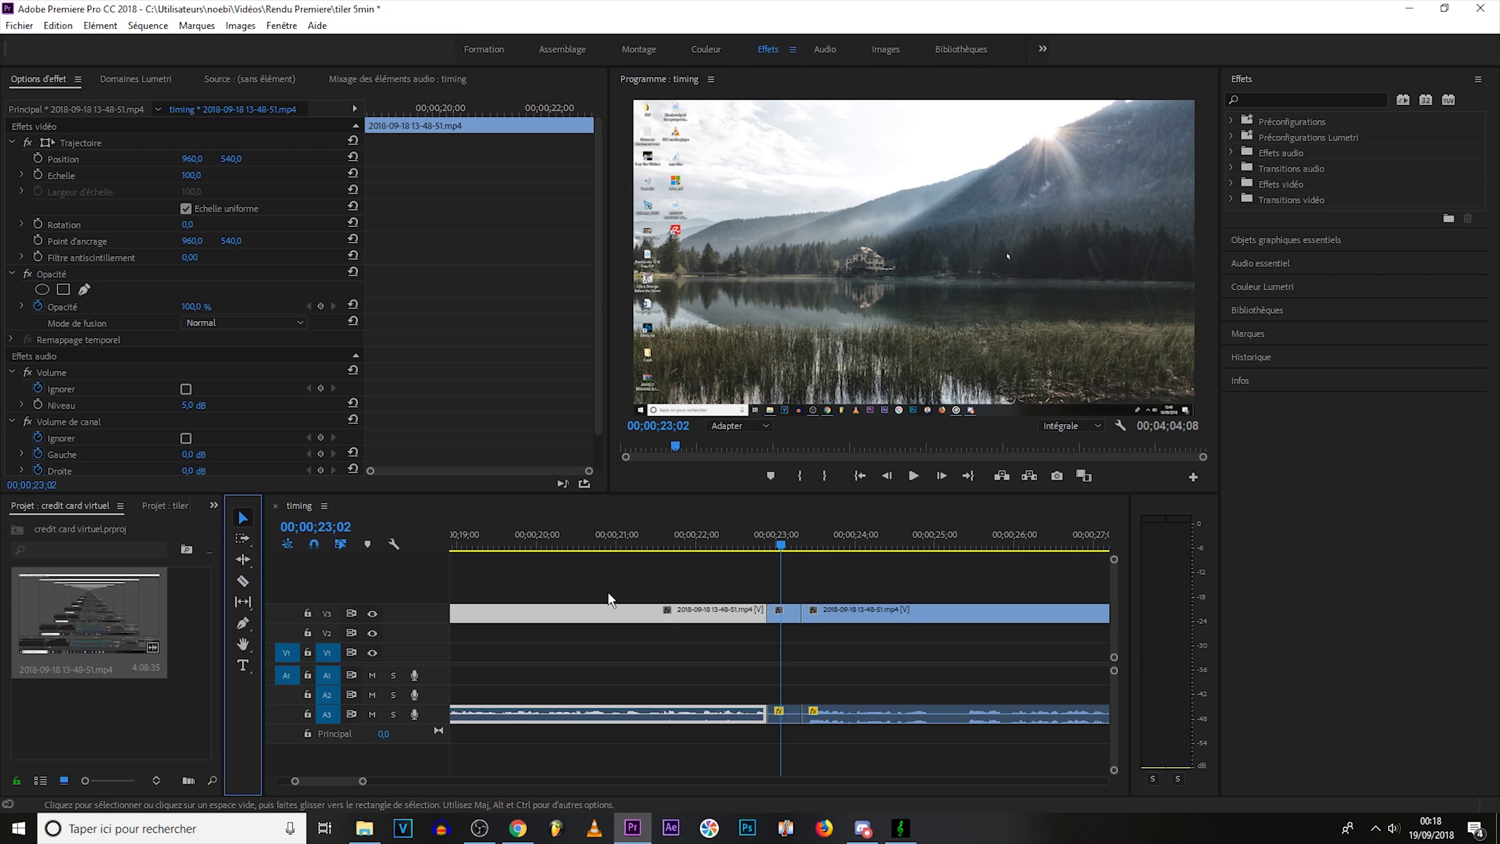
pyautogui.click(780, 614)
pyautogui.press('Delete')
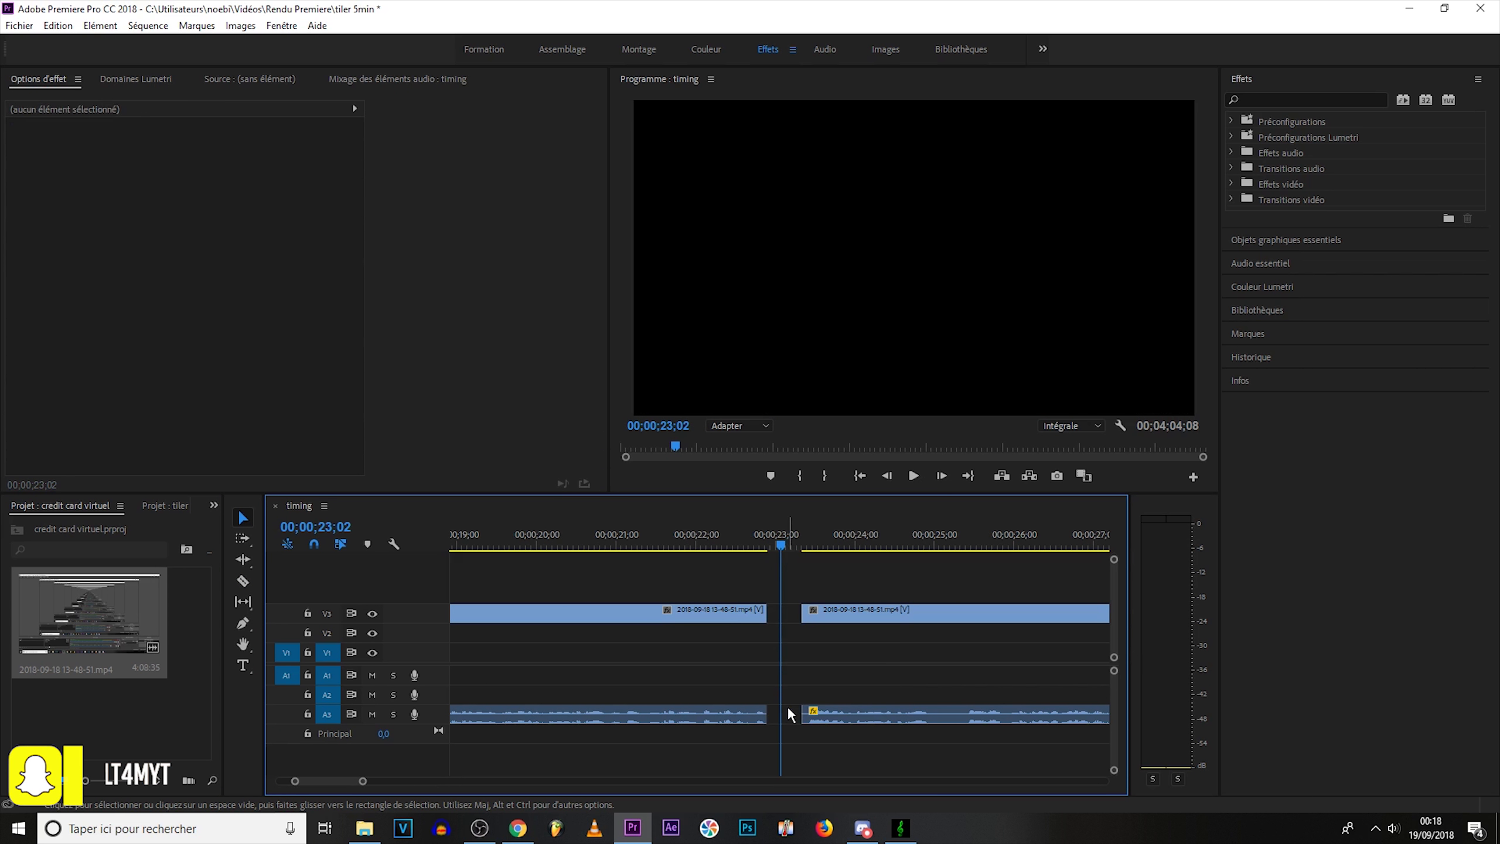
pyautogui.moveTo(827, 613); pyautogui.dragTo(792, 614)
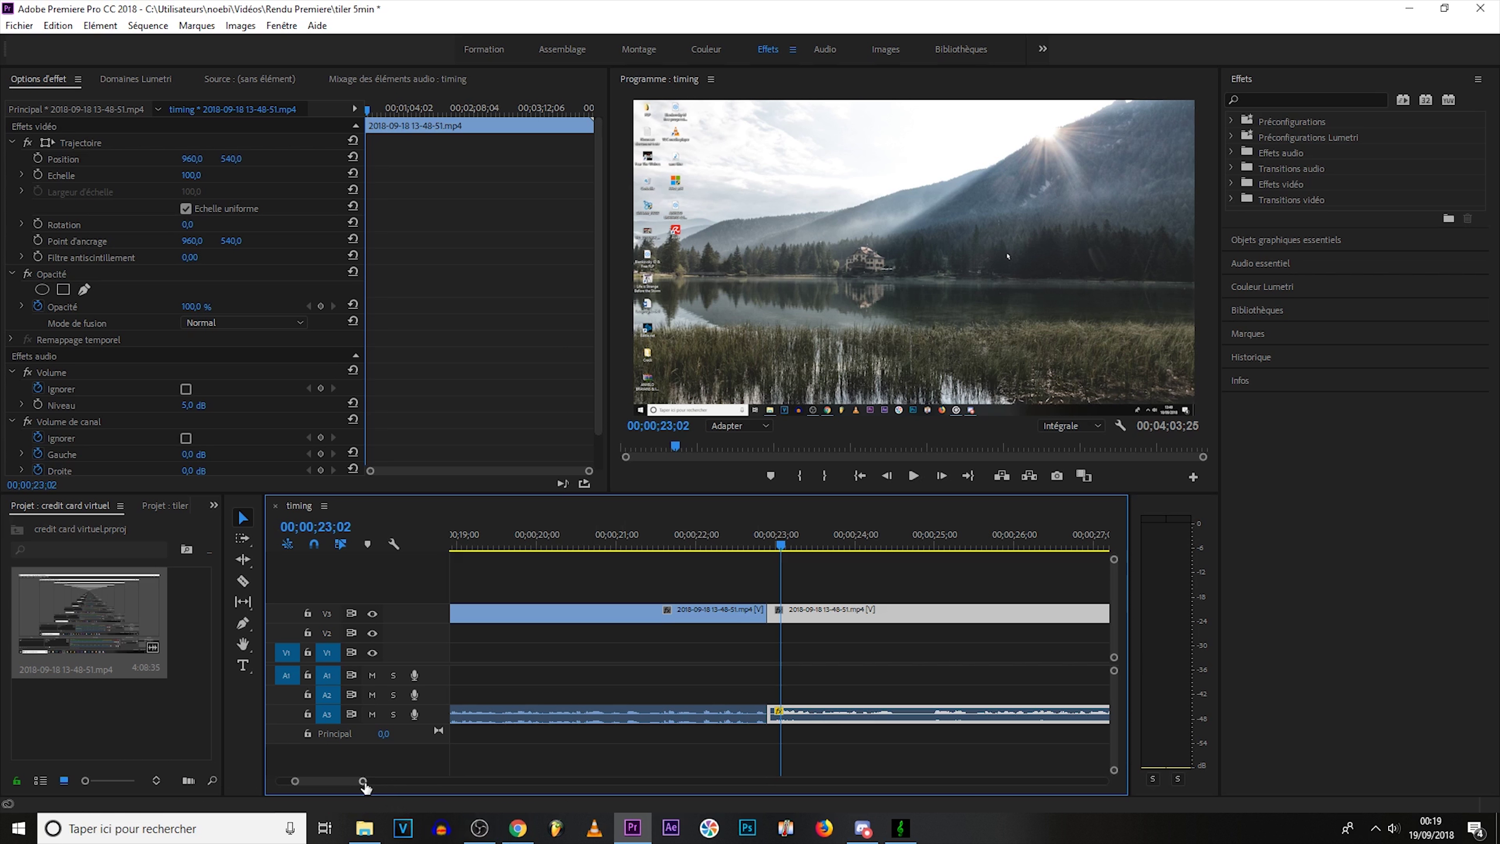
# Step: Ripple-delete an 11-frame sliver of the recording just before 00;00;25
pyautogui.moveTo(362, 780); pyautogui.dragTo(691, 781)
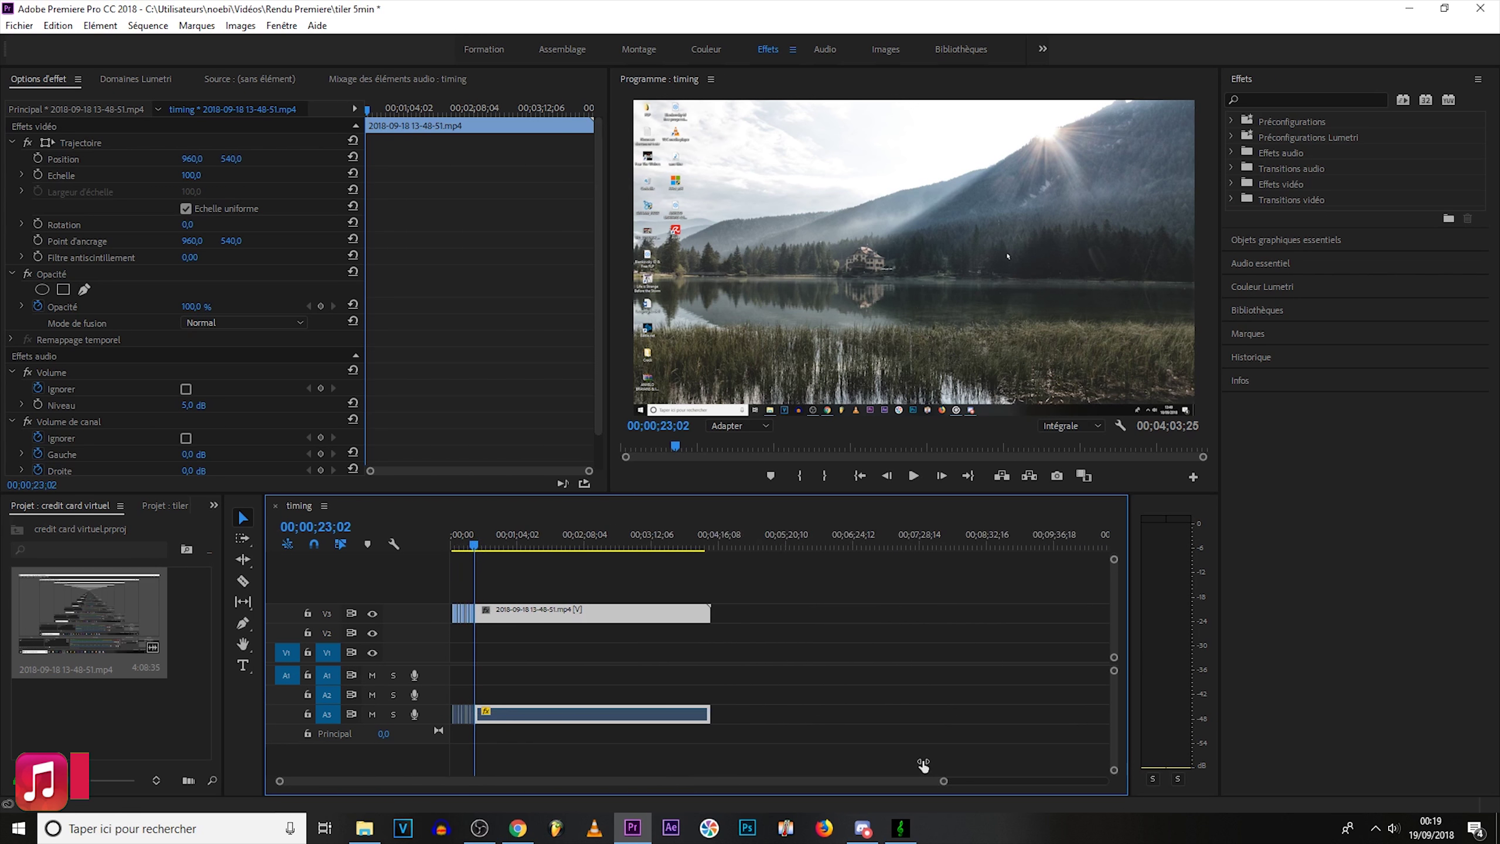
pyautogui.moveTo(677, 771); pyautogui.dragTo(644, 738)
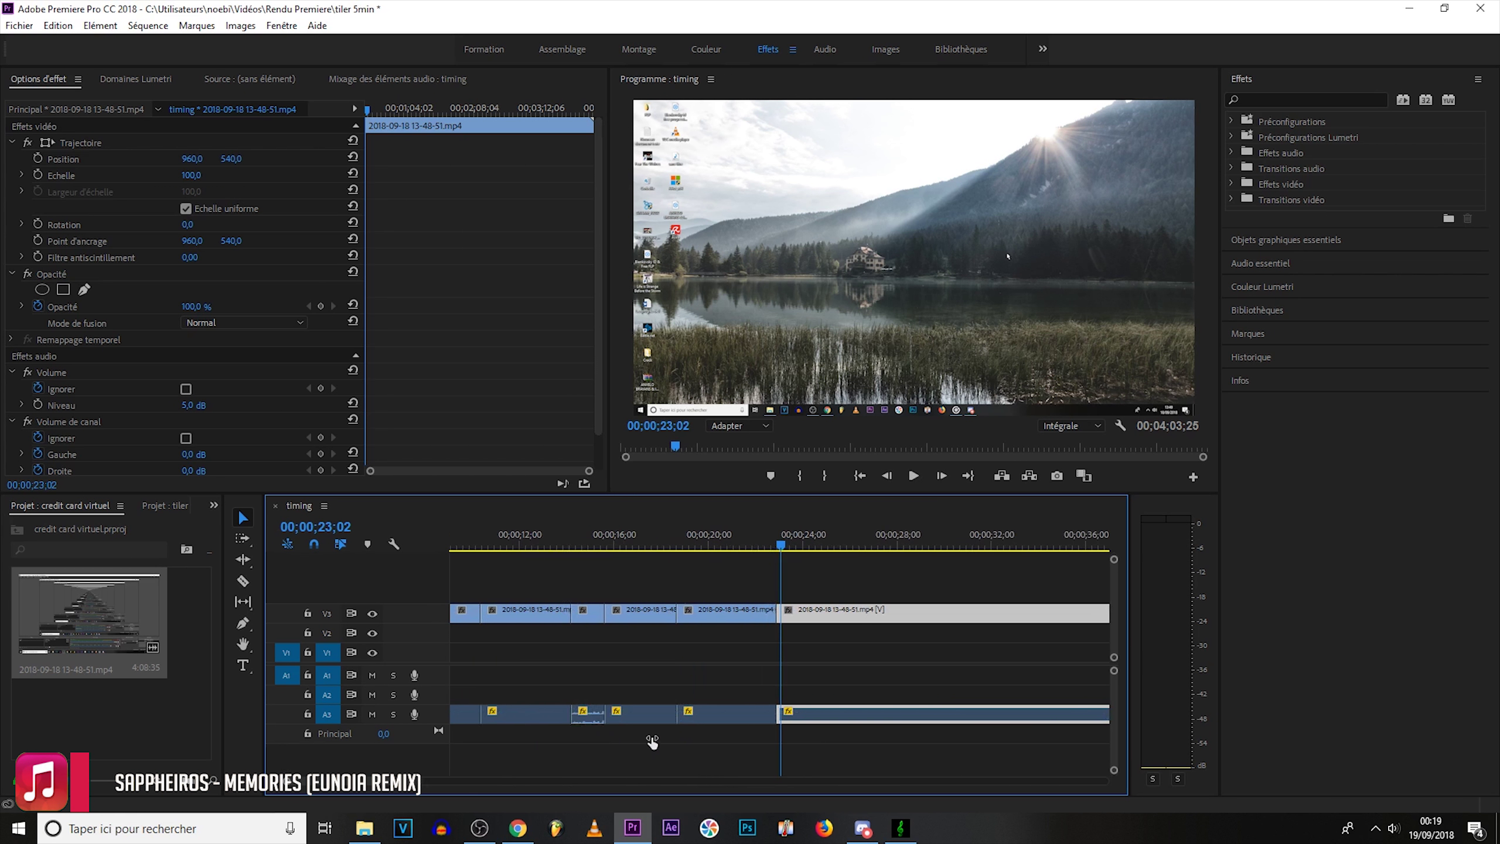
pyautogui.scroll(-3, 377, 782)
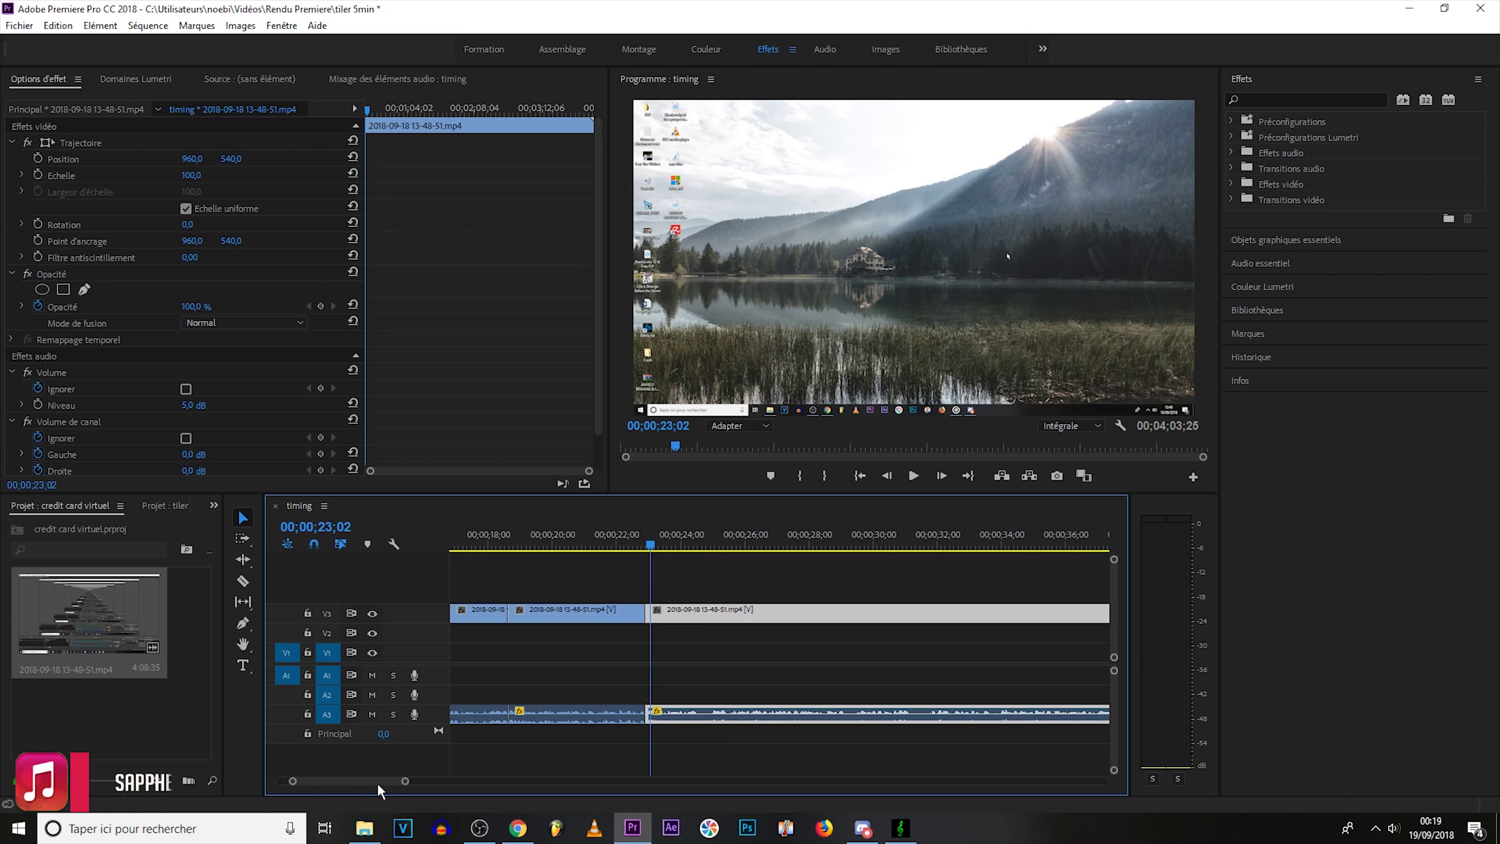
pyautogui.moveTo(294, 780); pyautogui.dragTo(307, 781)
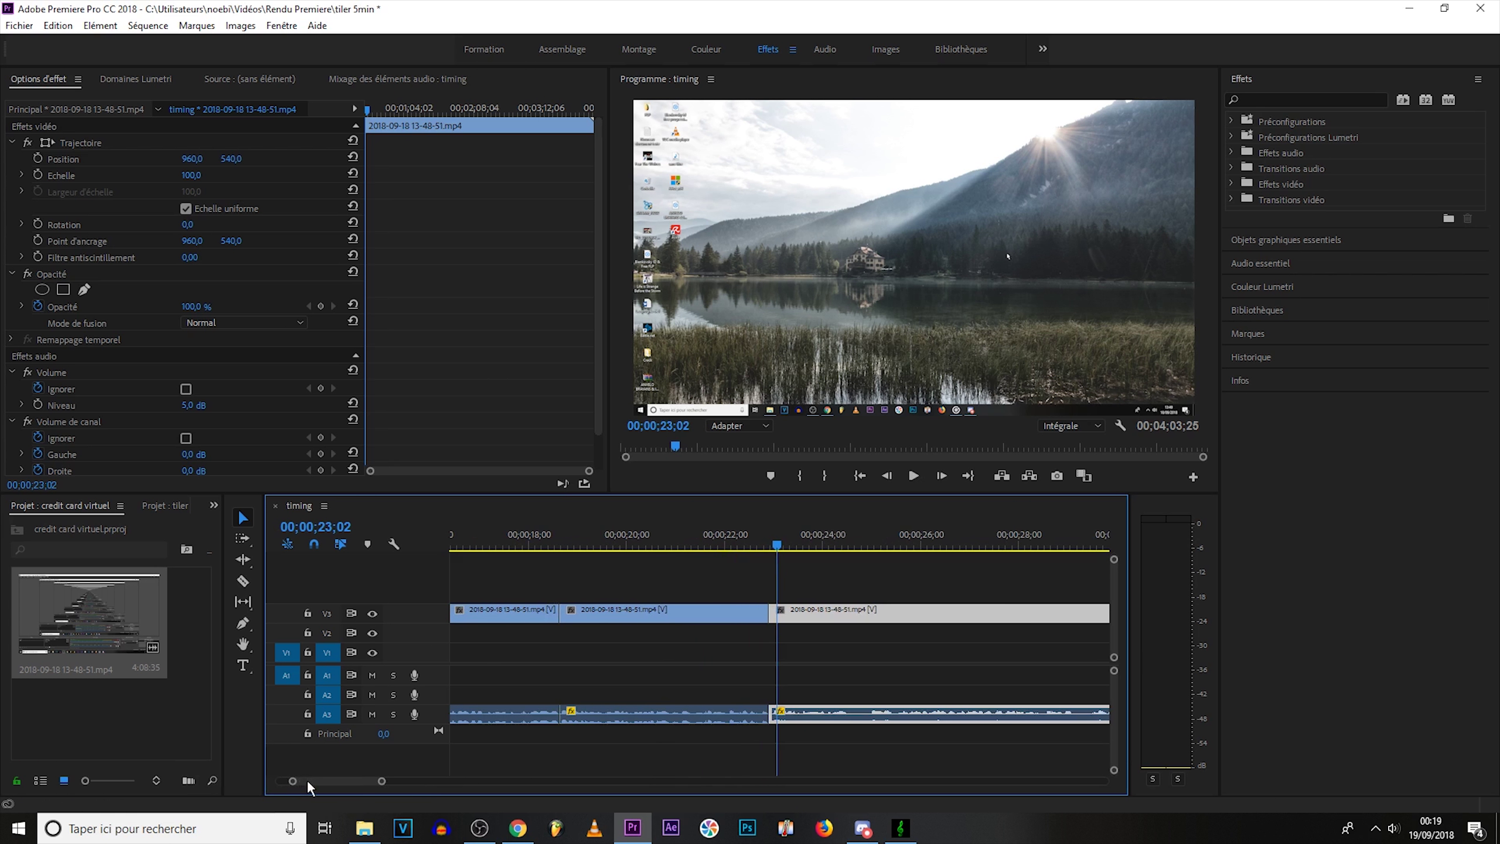
pyautogui.click(243, 580)
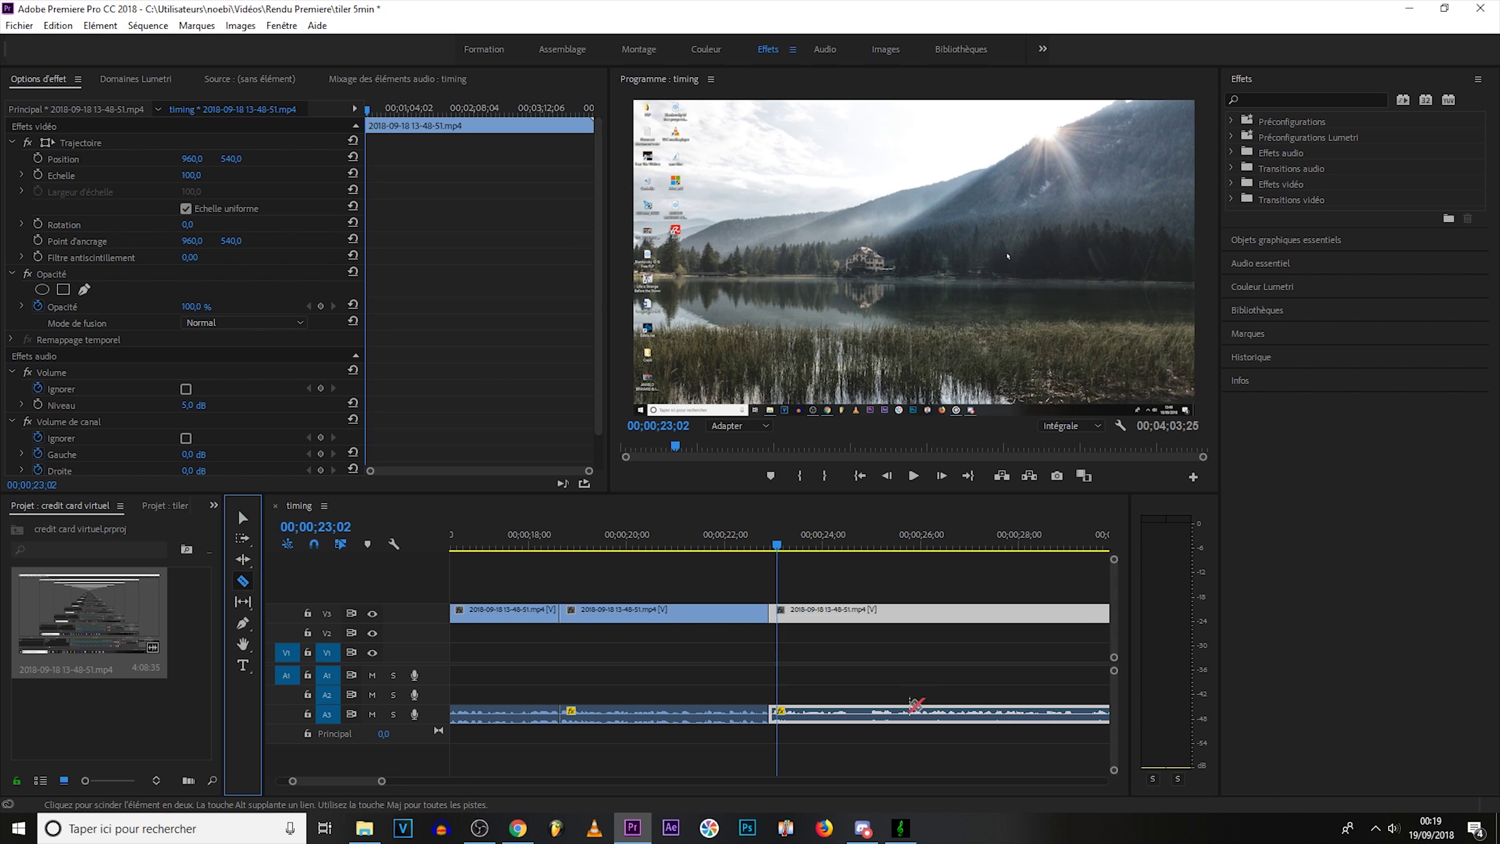
pyautogui.click(851, 715)
pyautogui.click(868, 716)
pyautogui.press('v')
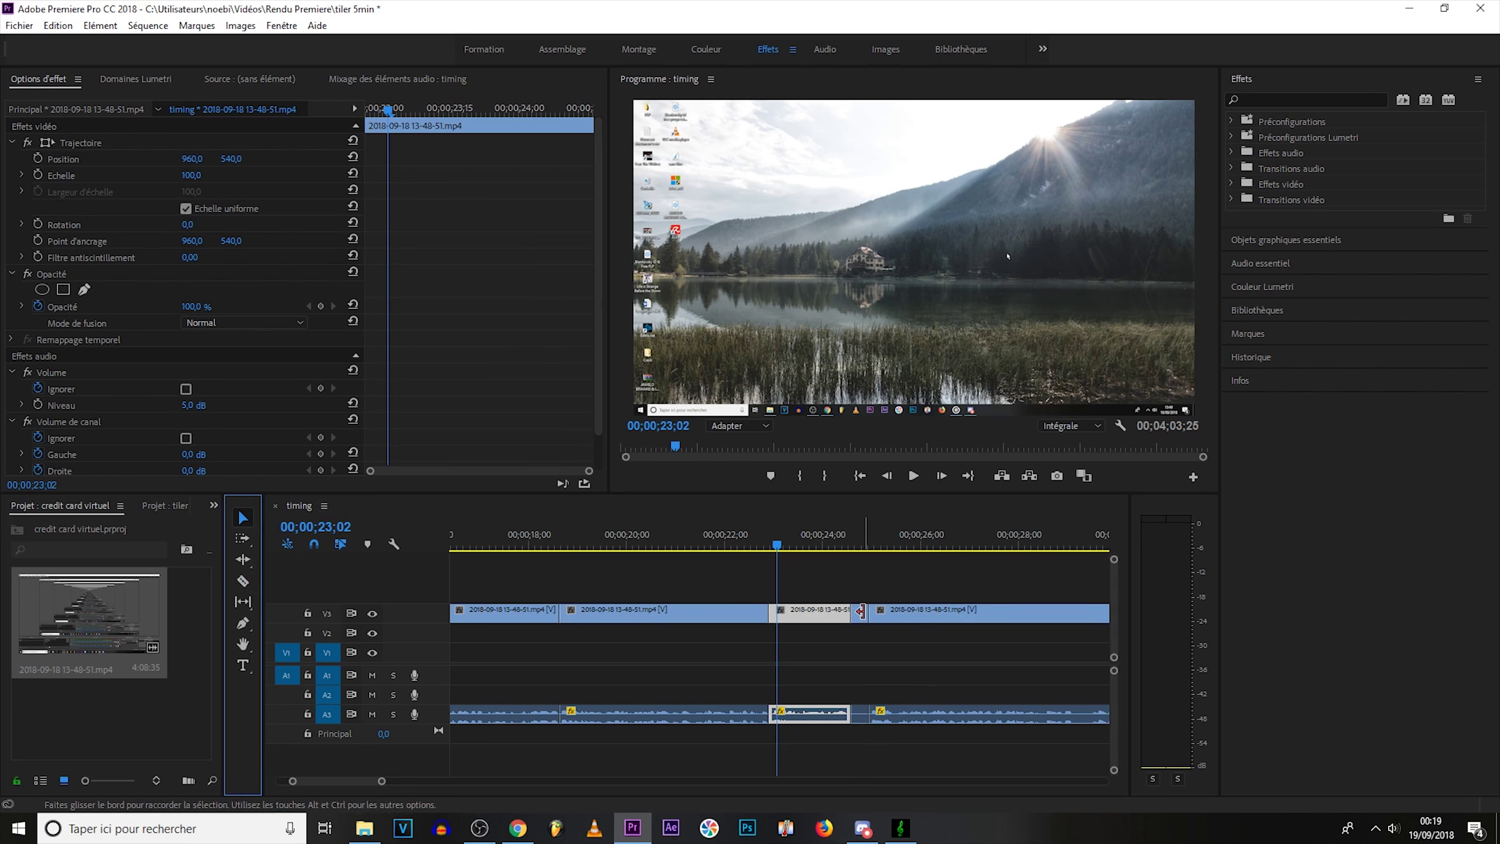
pyautogui.click(860, 615)
pyautogui.hotkey('shift', 'Delete')
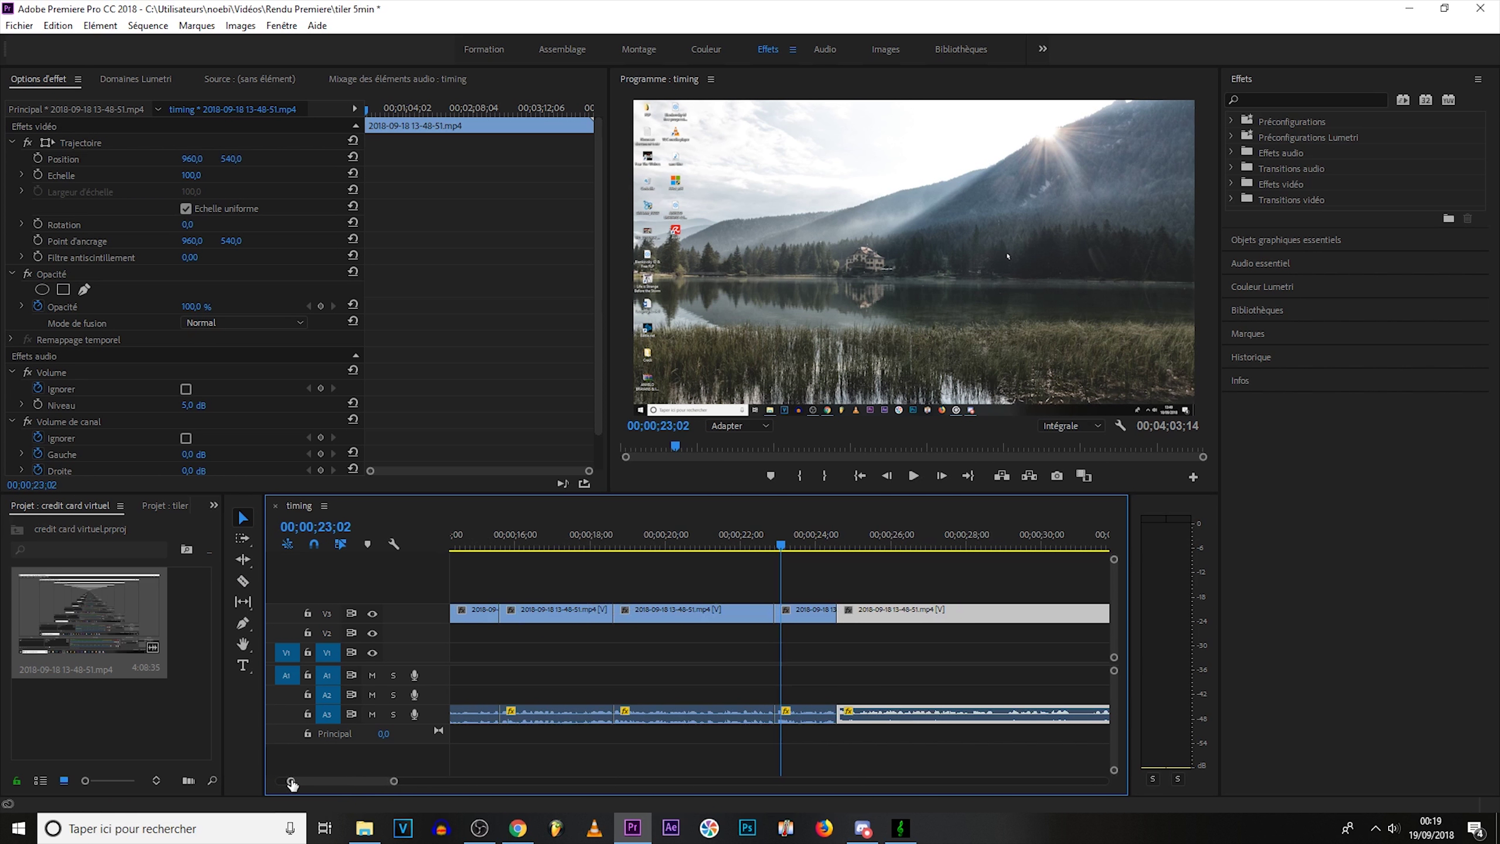
pyautogui.moveTo(293, 780); pyautogui.dragTo(326, 780)
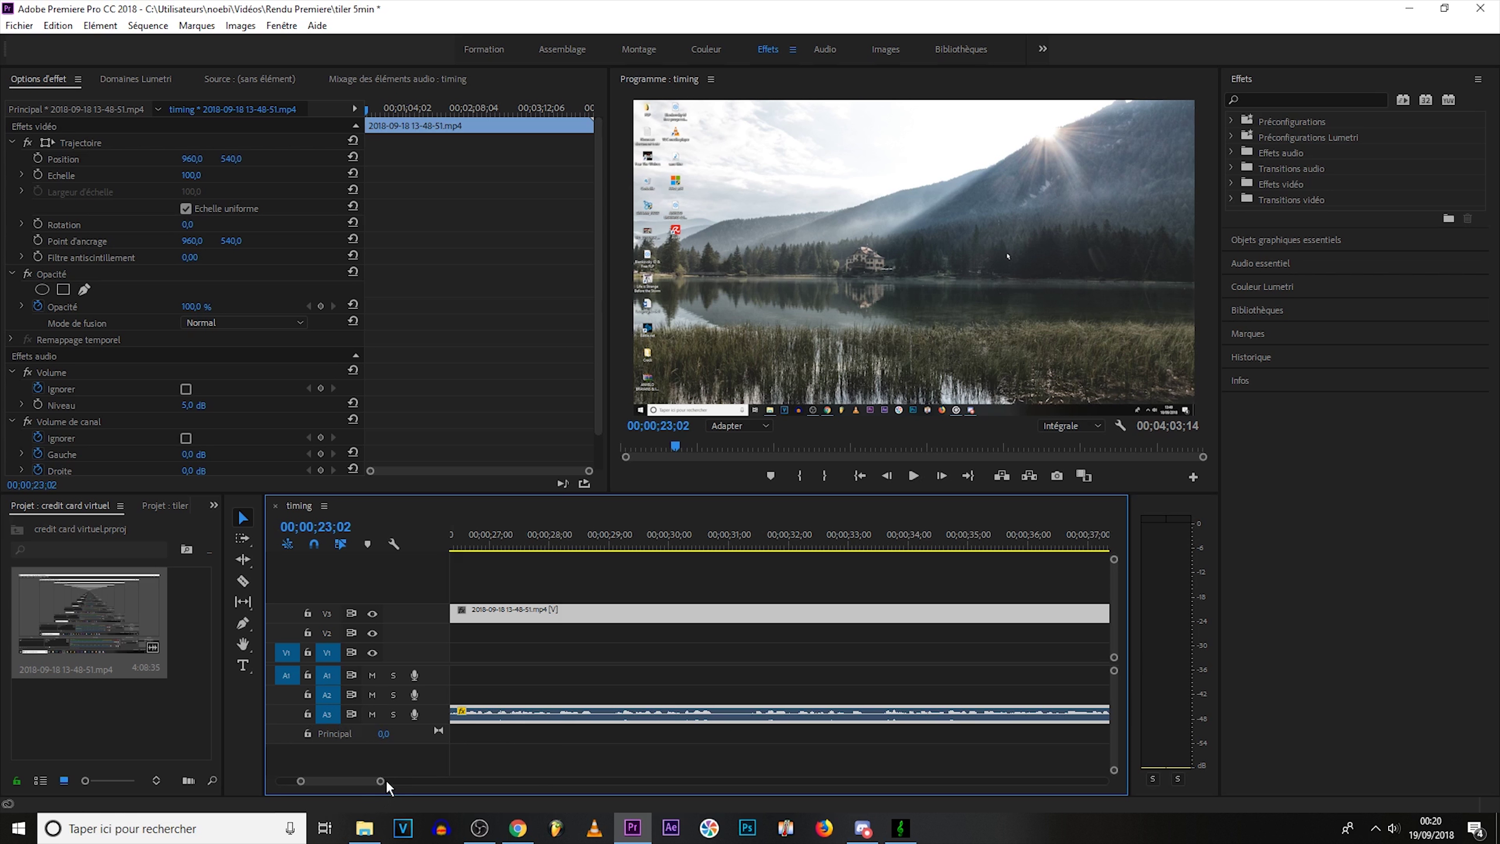
pyautogui.moveTo(383, 781); pyautogui.dragTo(386, 782)
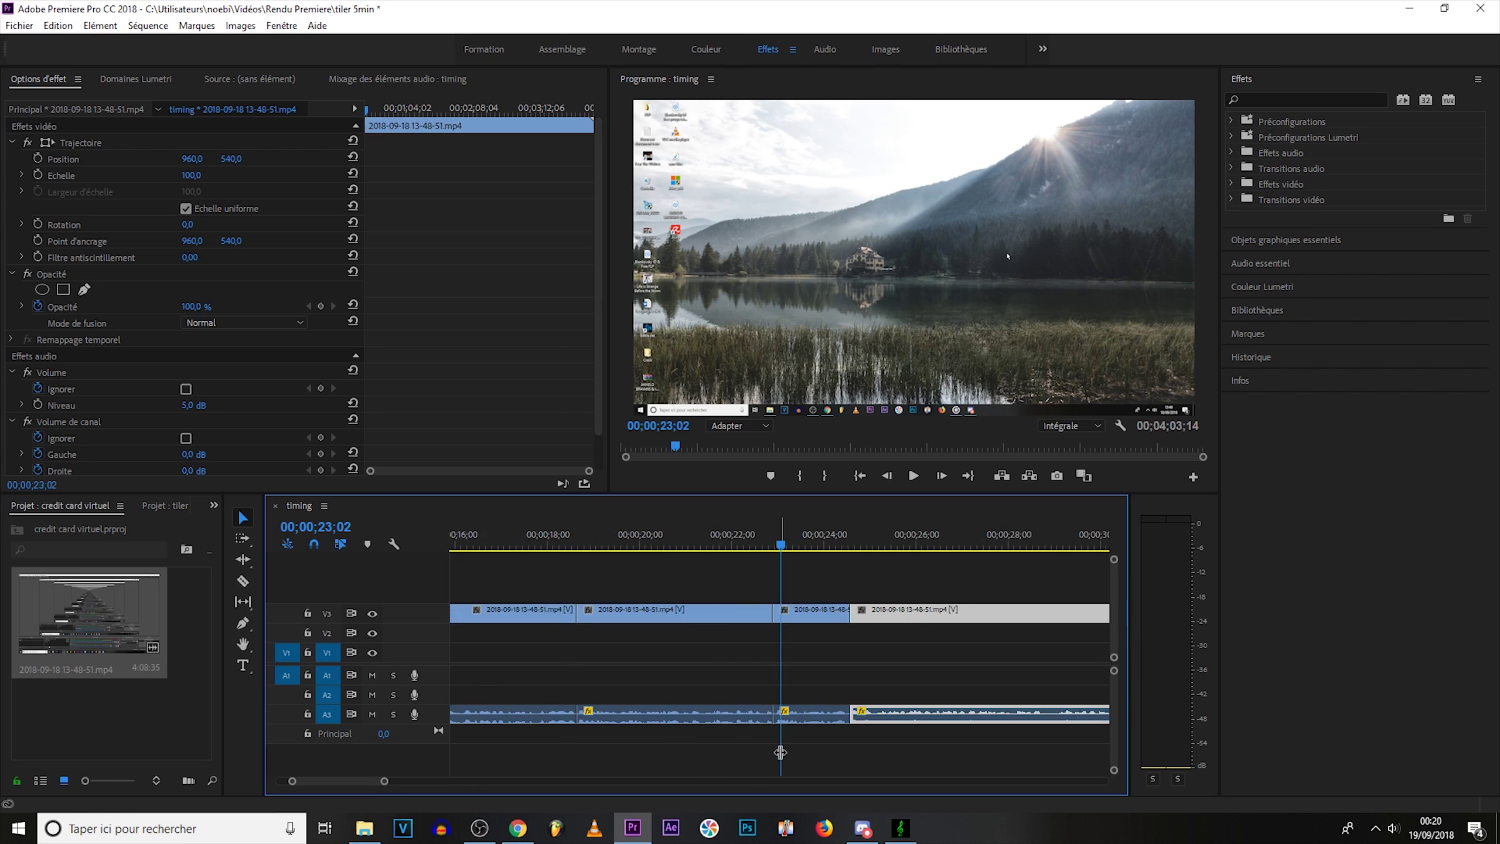
pyautogui.scroll(2, 780, 753)
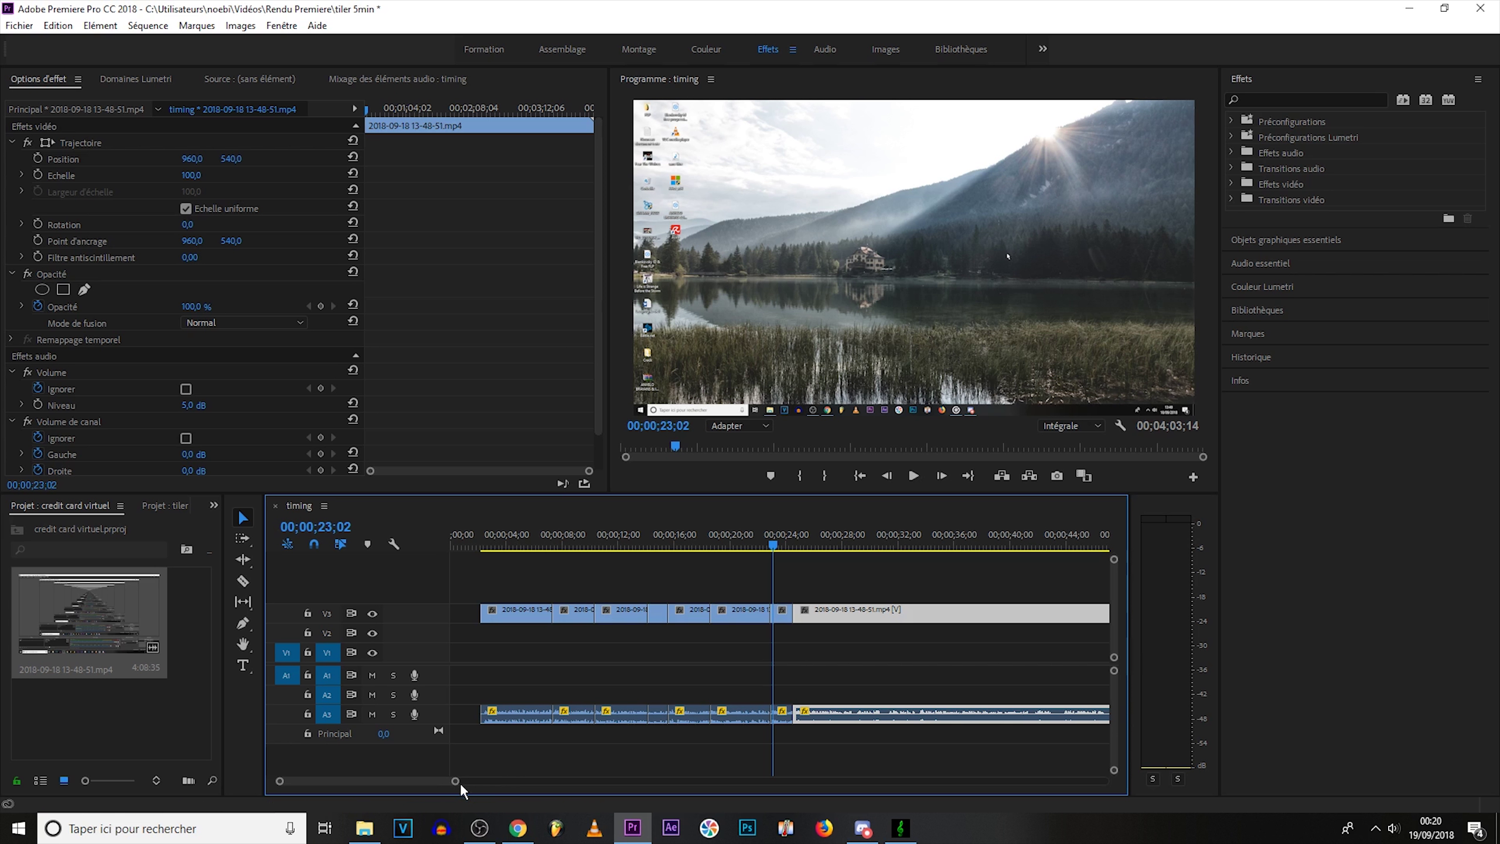
pyautogui.moveTo(457, 780); pyautogui.dragTo(591, 793)
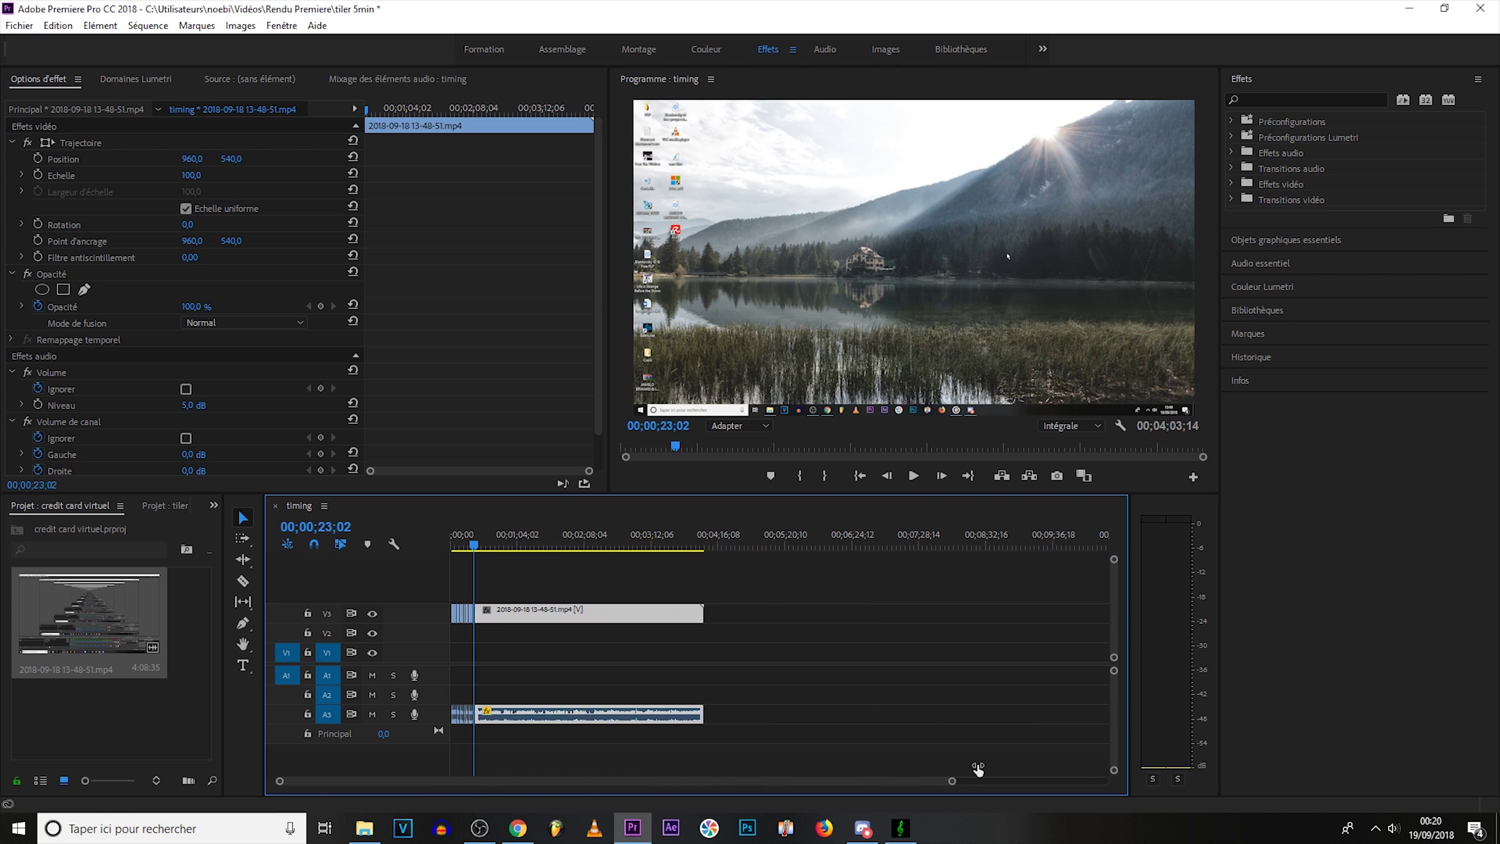
pyautogui.scroll(5, 735, 759)
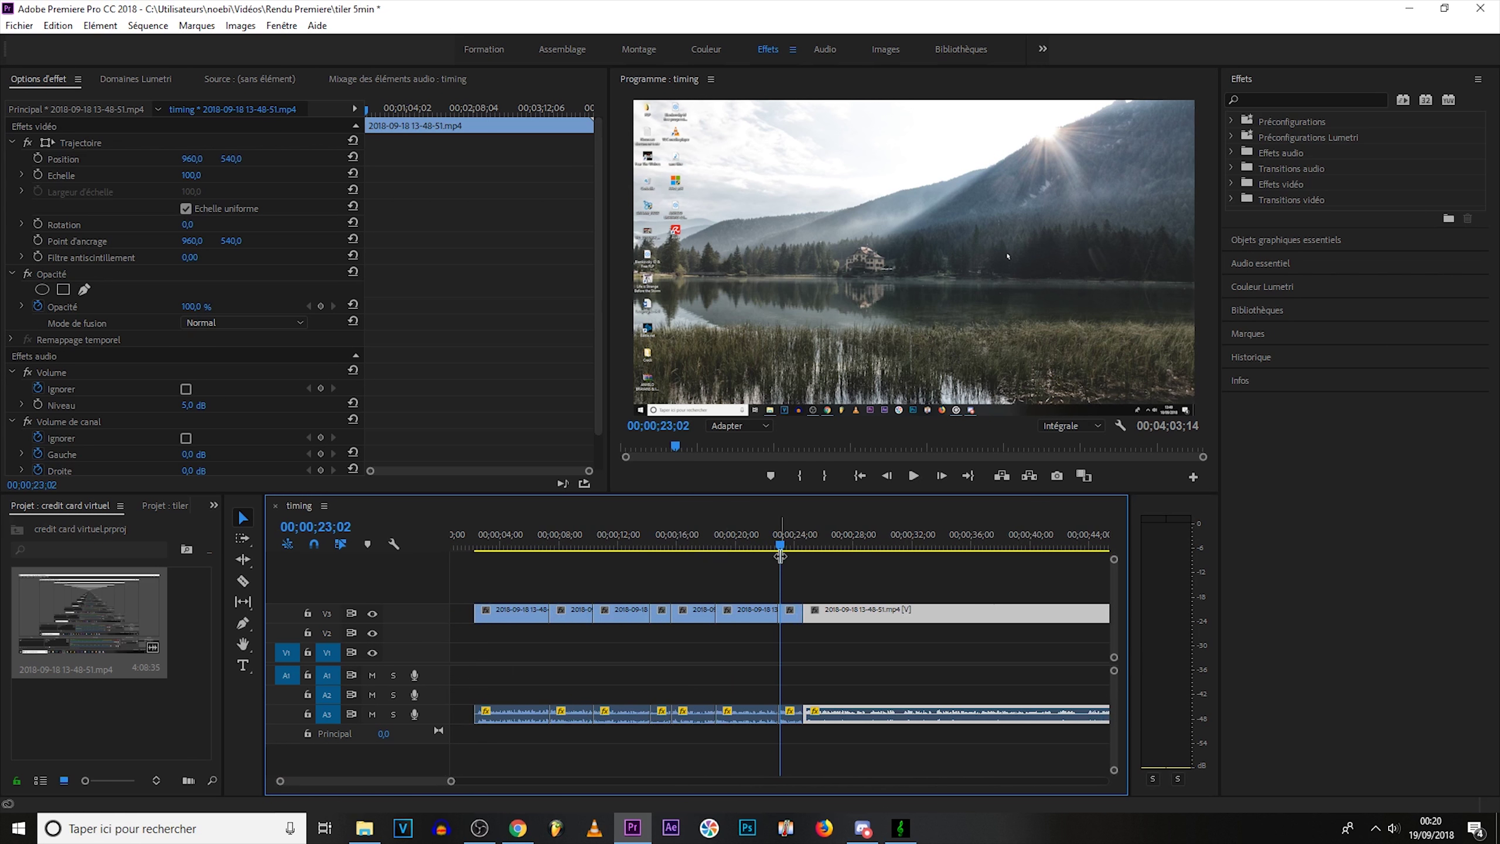
pyautogui.click(805, 535)
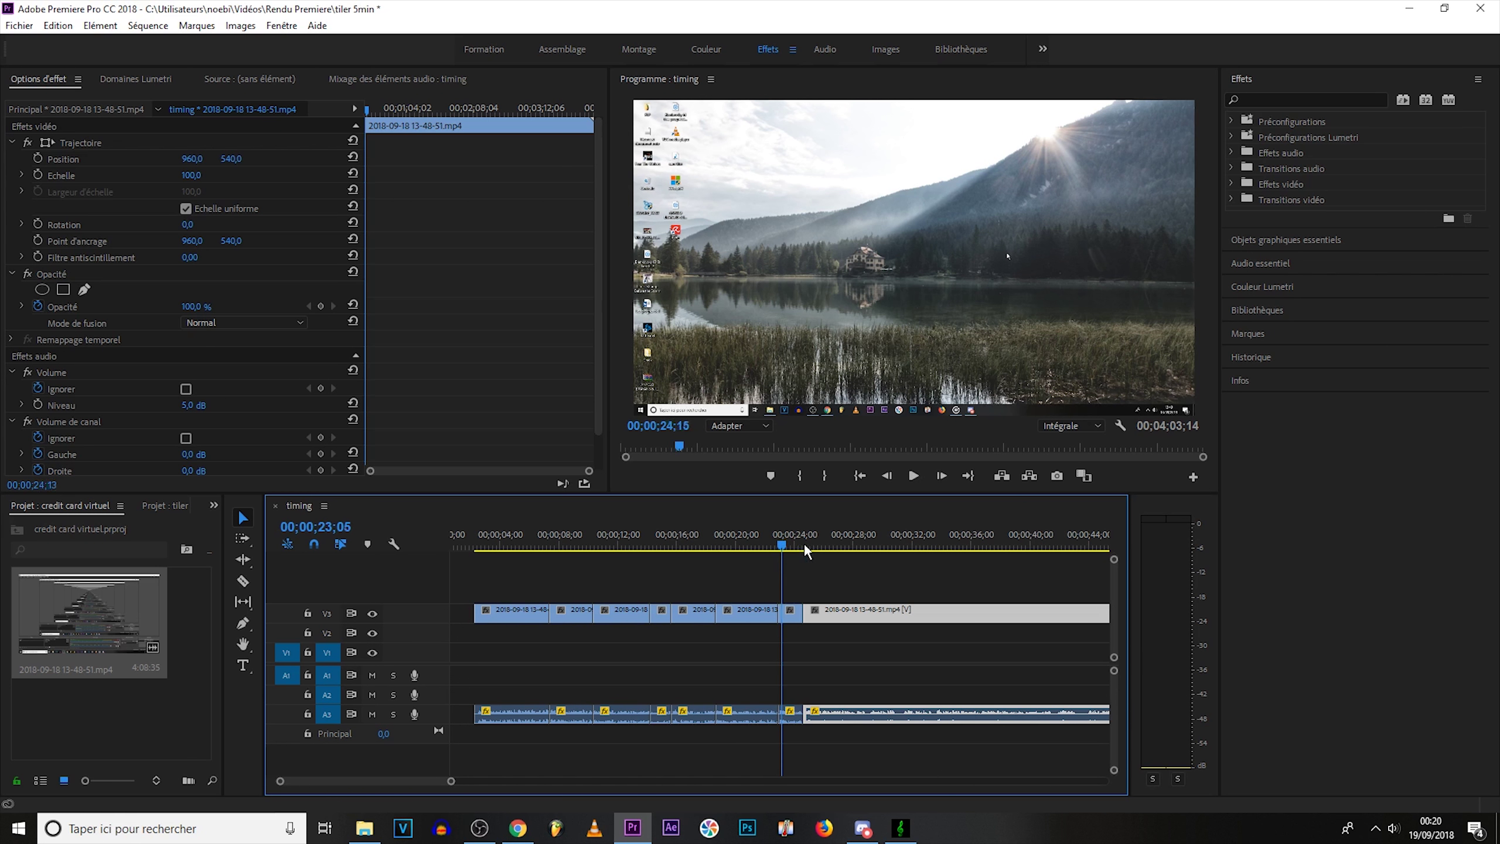
pyautogui.moveTo(280, 781); pyautogui.dragTo(287, 783)
pyautogui.scroll(3, 319, 785)
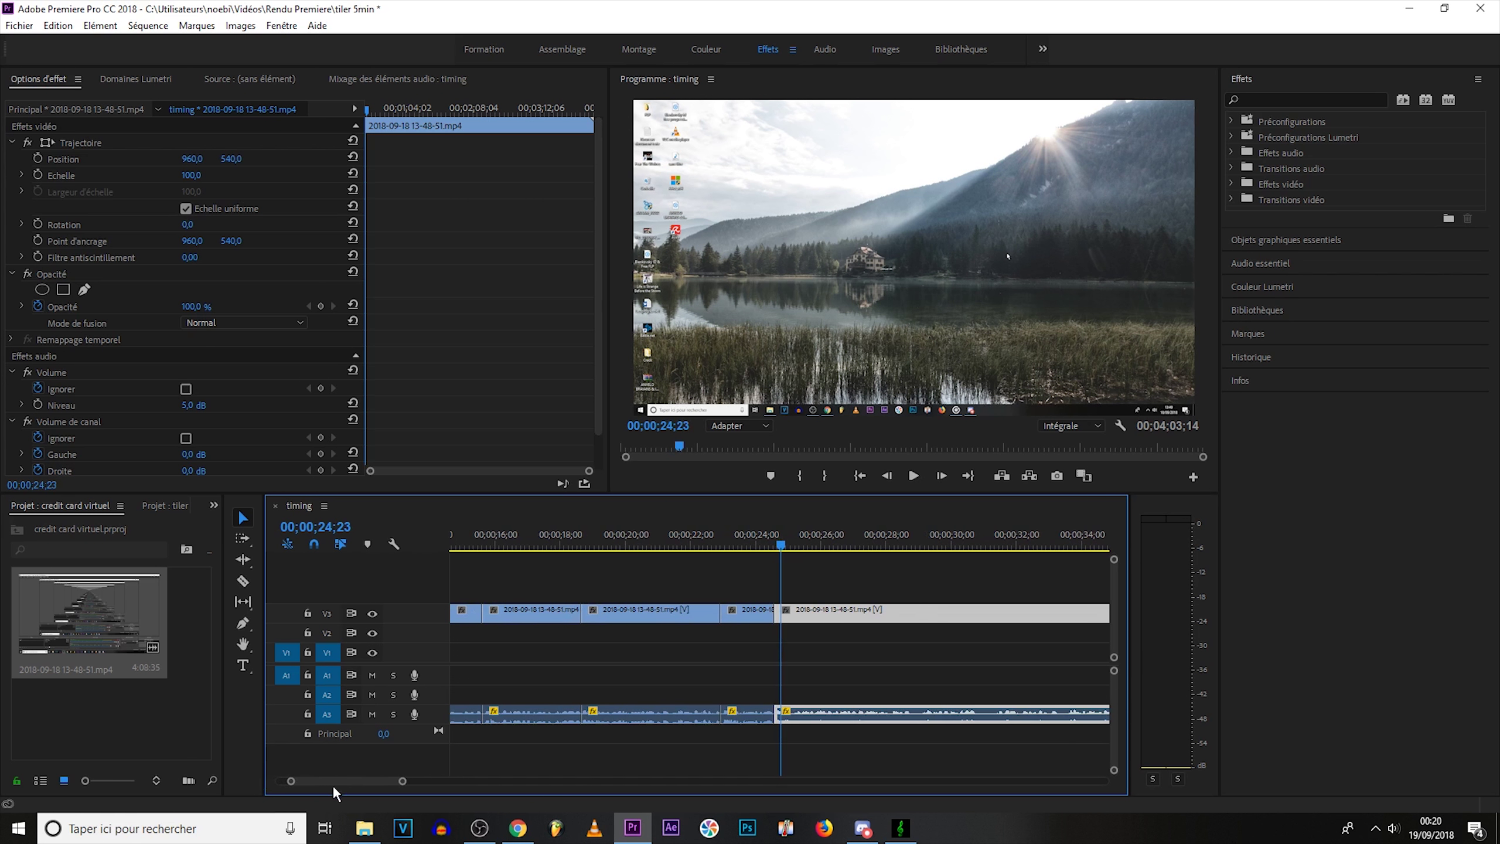
pyautogui.moveTo(377, 778); pyautogui.dragTo(385, 779)
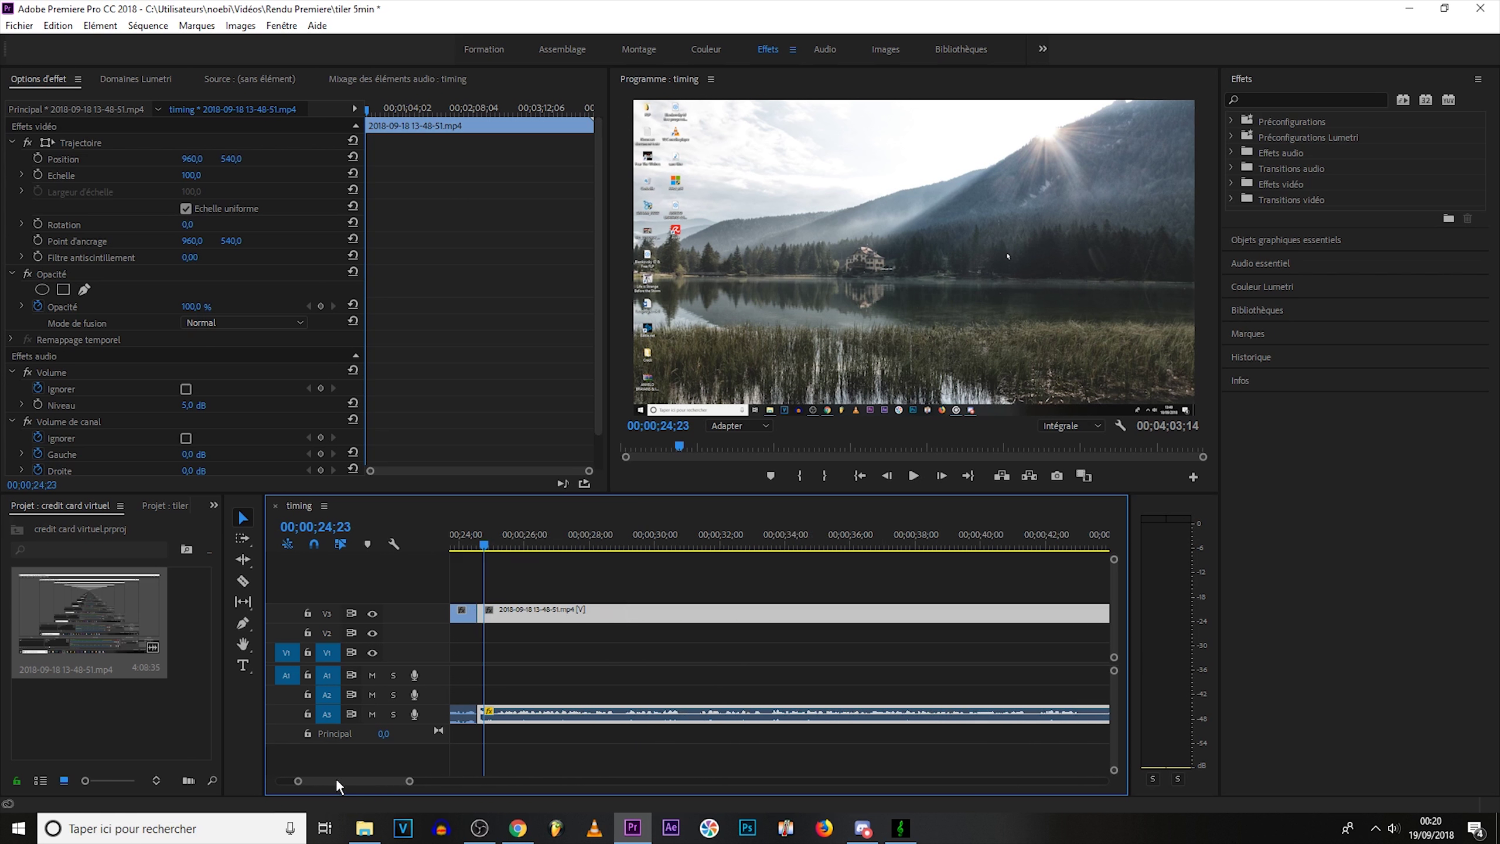
pyautogui.scroll(2, 302, 785)
pyautogui.scroll(1, 302, 784)
pyautogui.scroll(1, 301, 784)
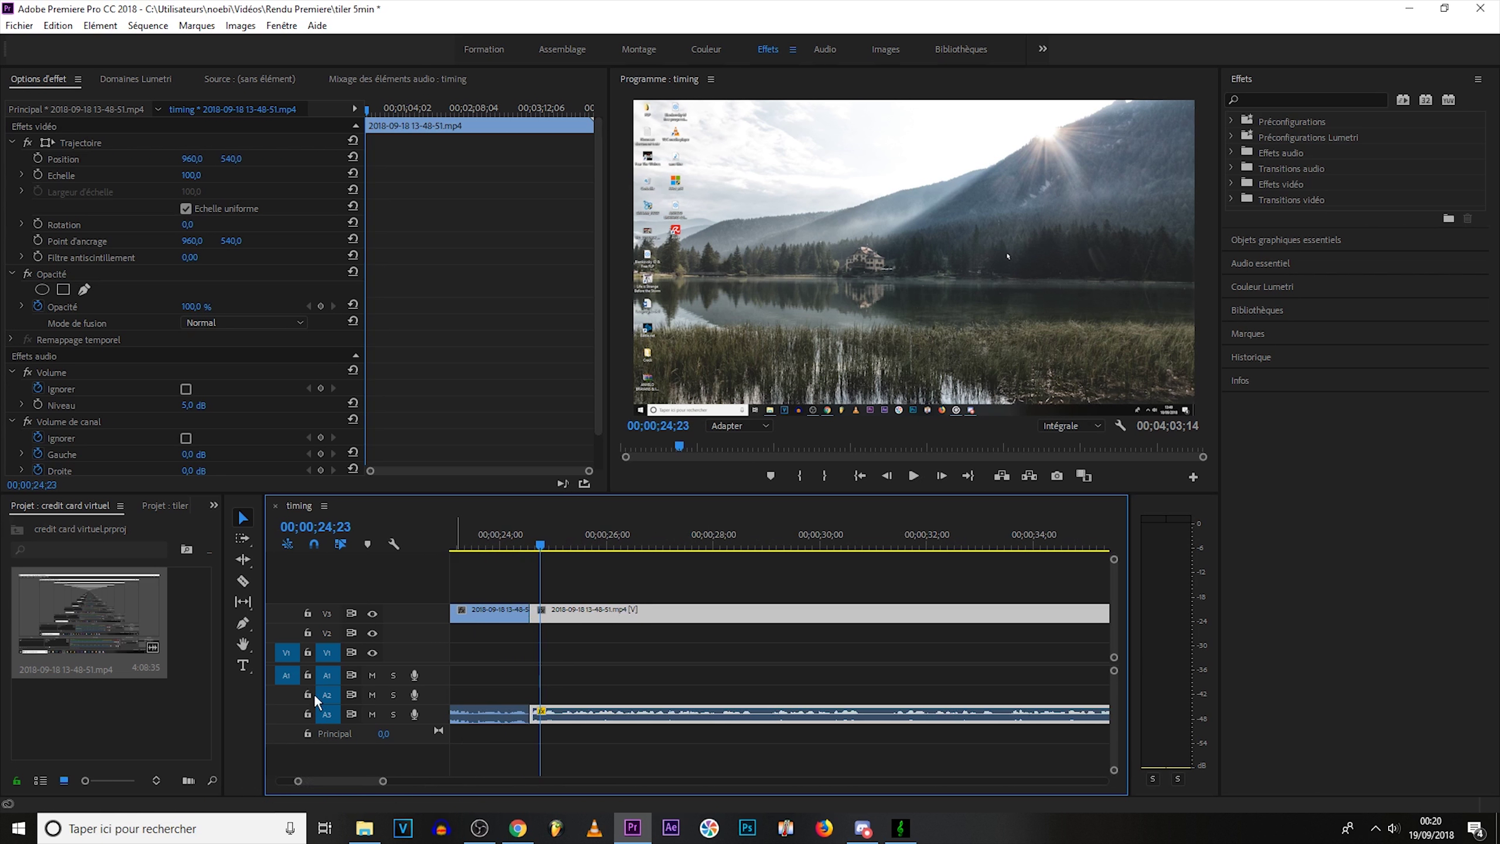
pyautogui.click(242, 581)
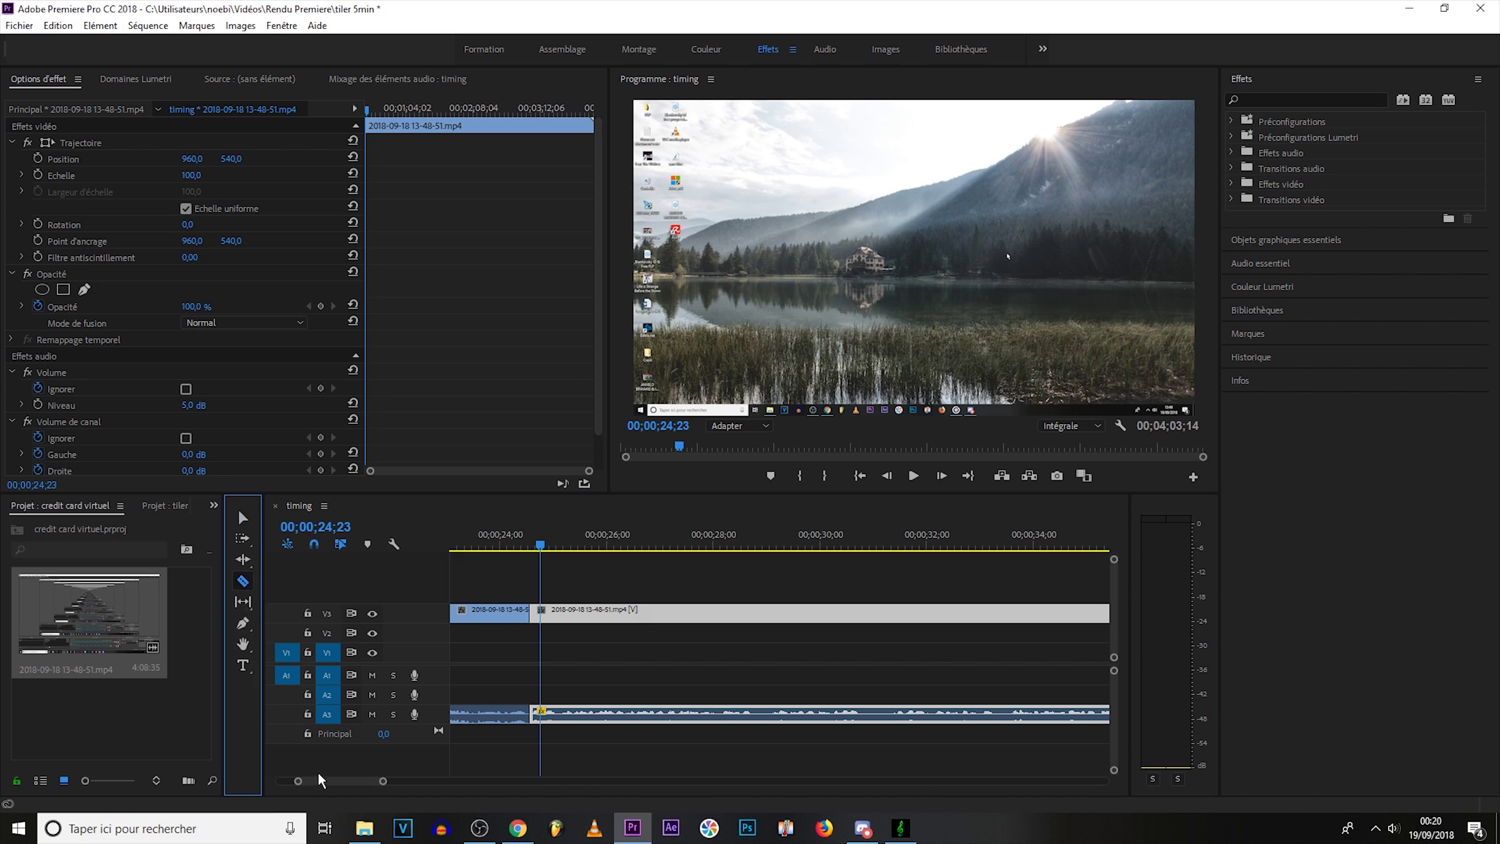
pyautogui.scroll(1, 301, 781)
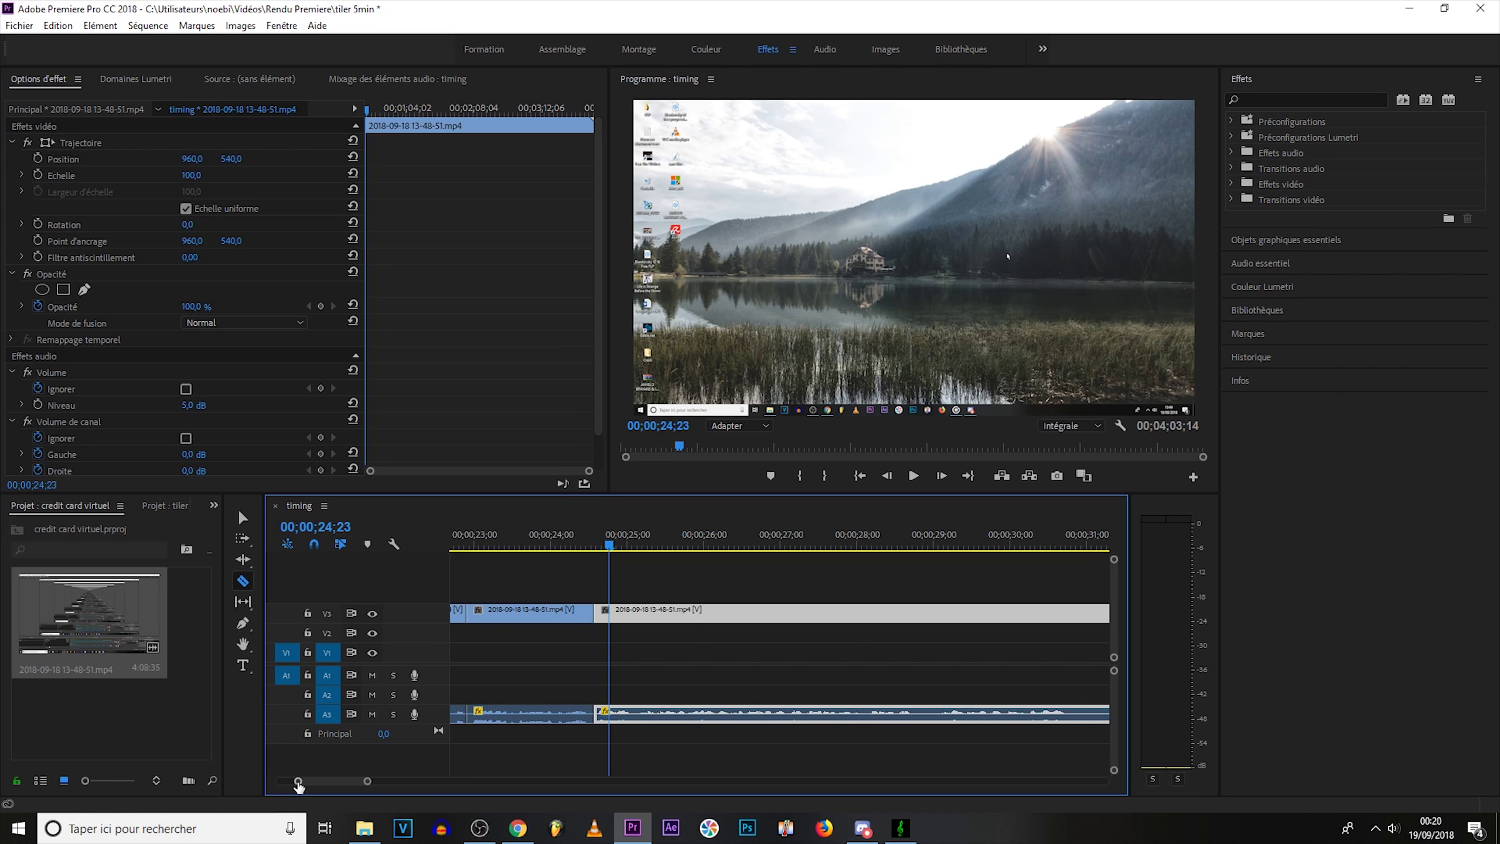
pyautogui.scroll(1, 299, 785)
pyautogui.scroll(-2, 330, 781)
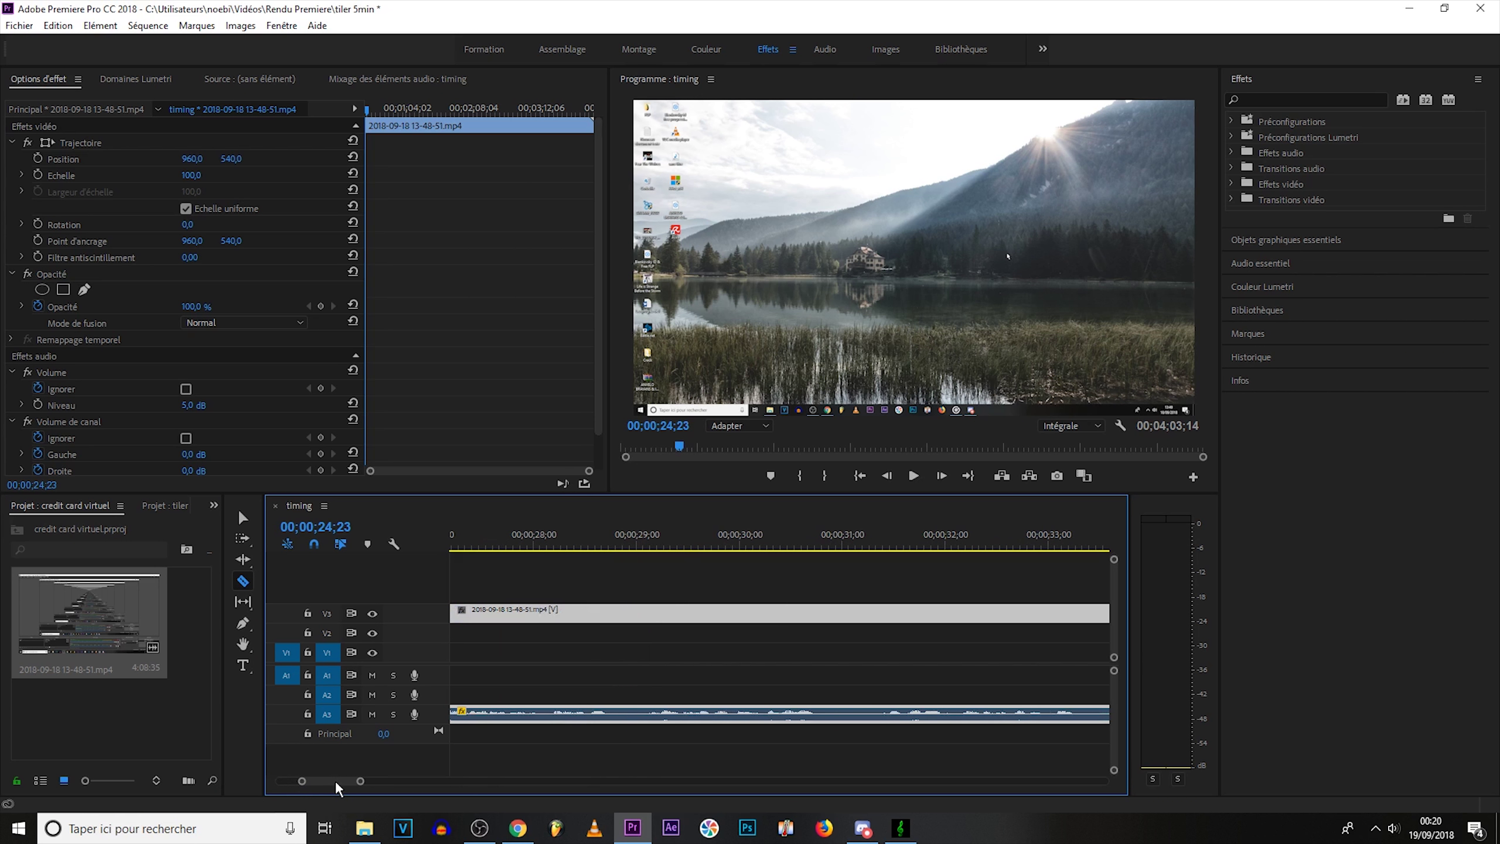
pyautogui.moveTo(308, 782); pyautogui.dragTo(304, 784)
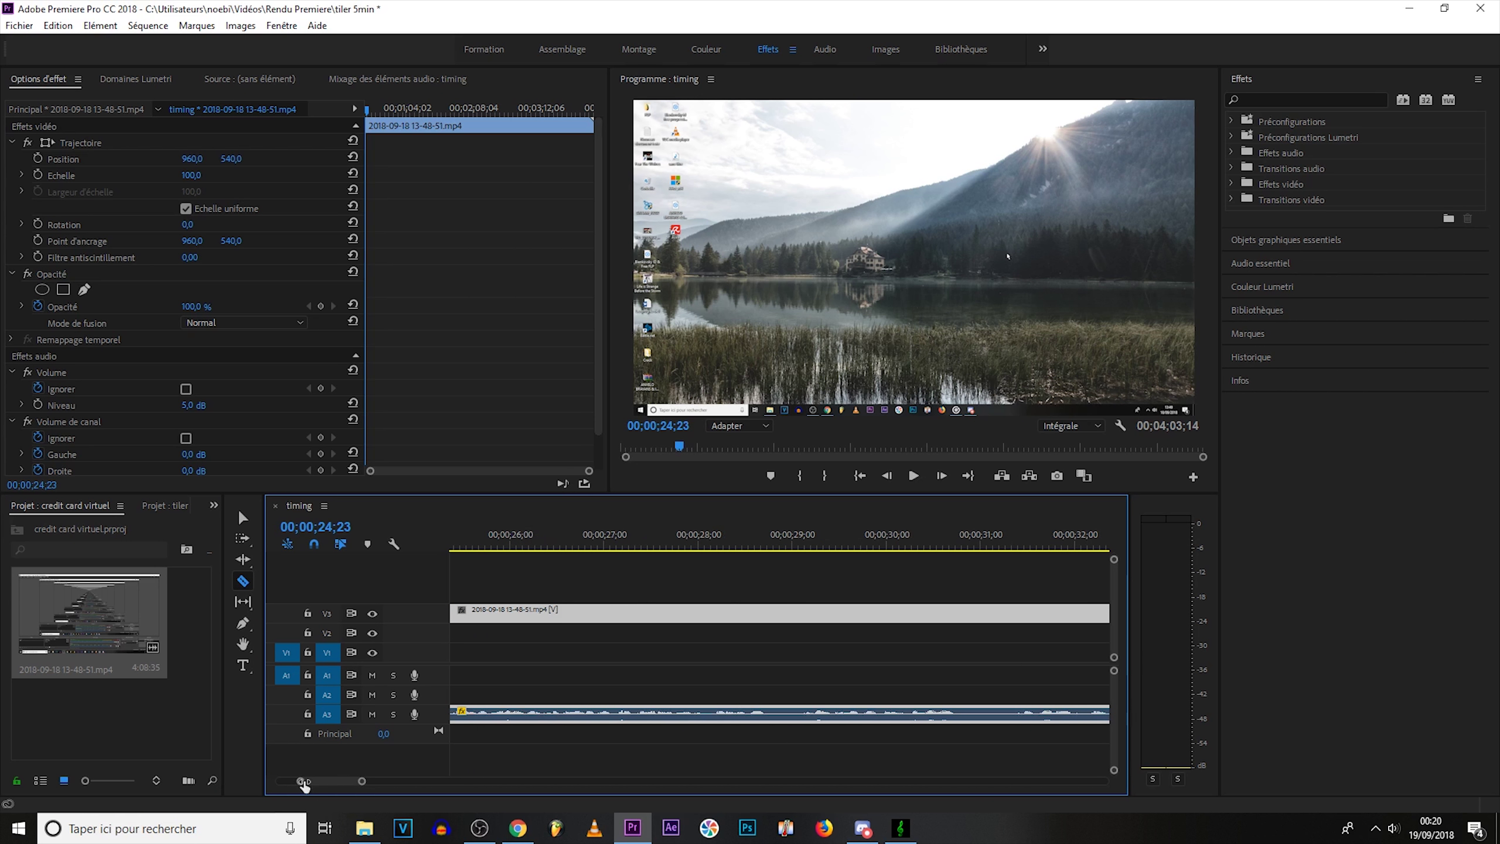
pyautogui.scroll(3, 303, 784)
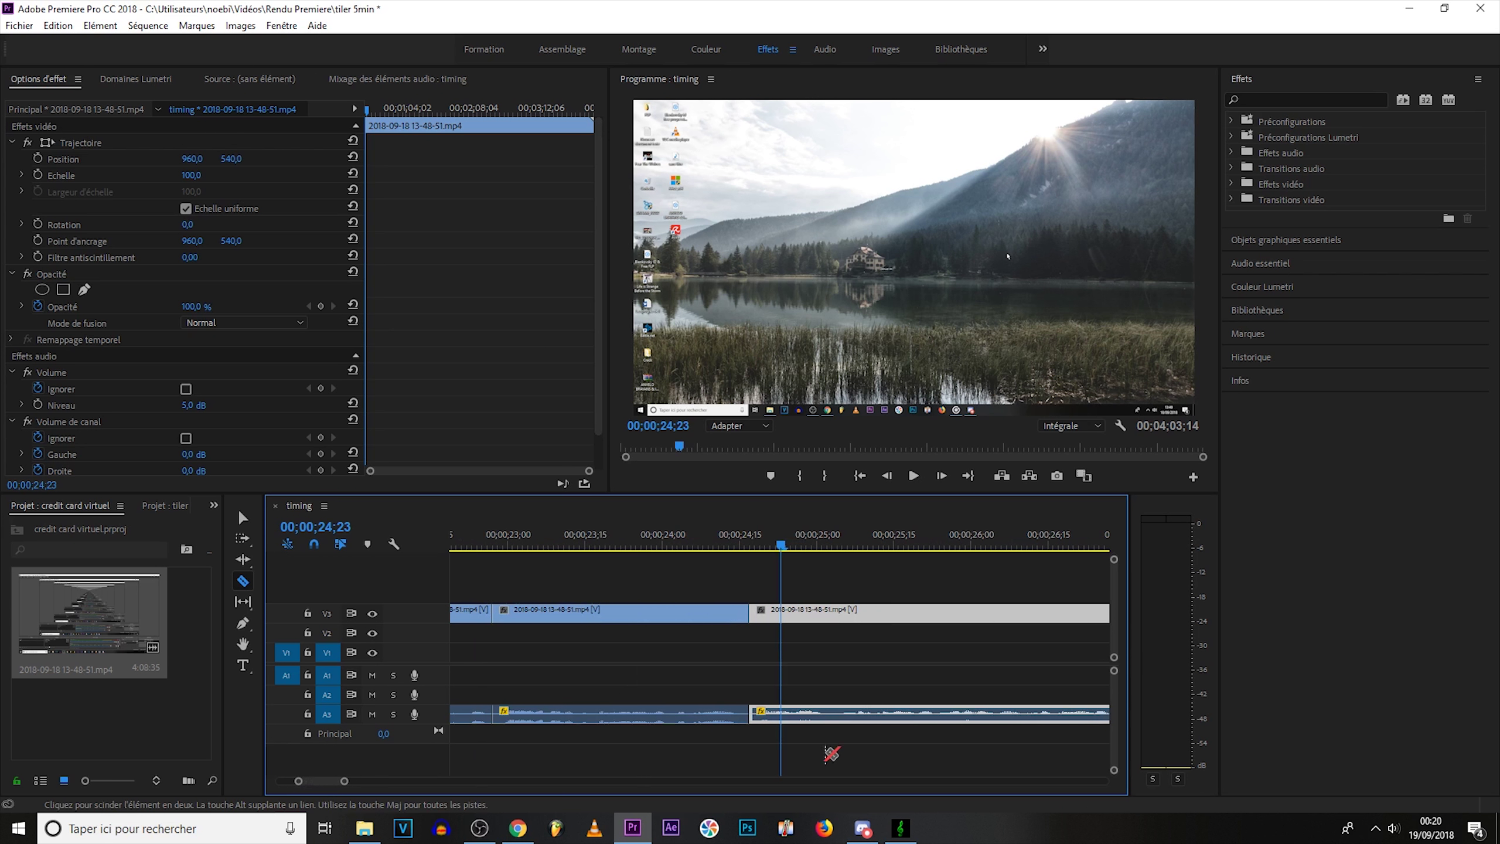
# Step: Cut out the short leftover piece near 00;00;25 and move the next clip left to close the gap
pyautogui.click(822, 715)
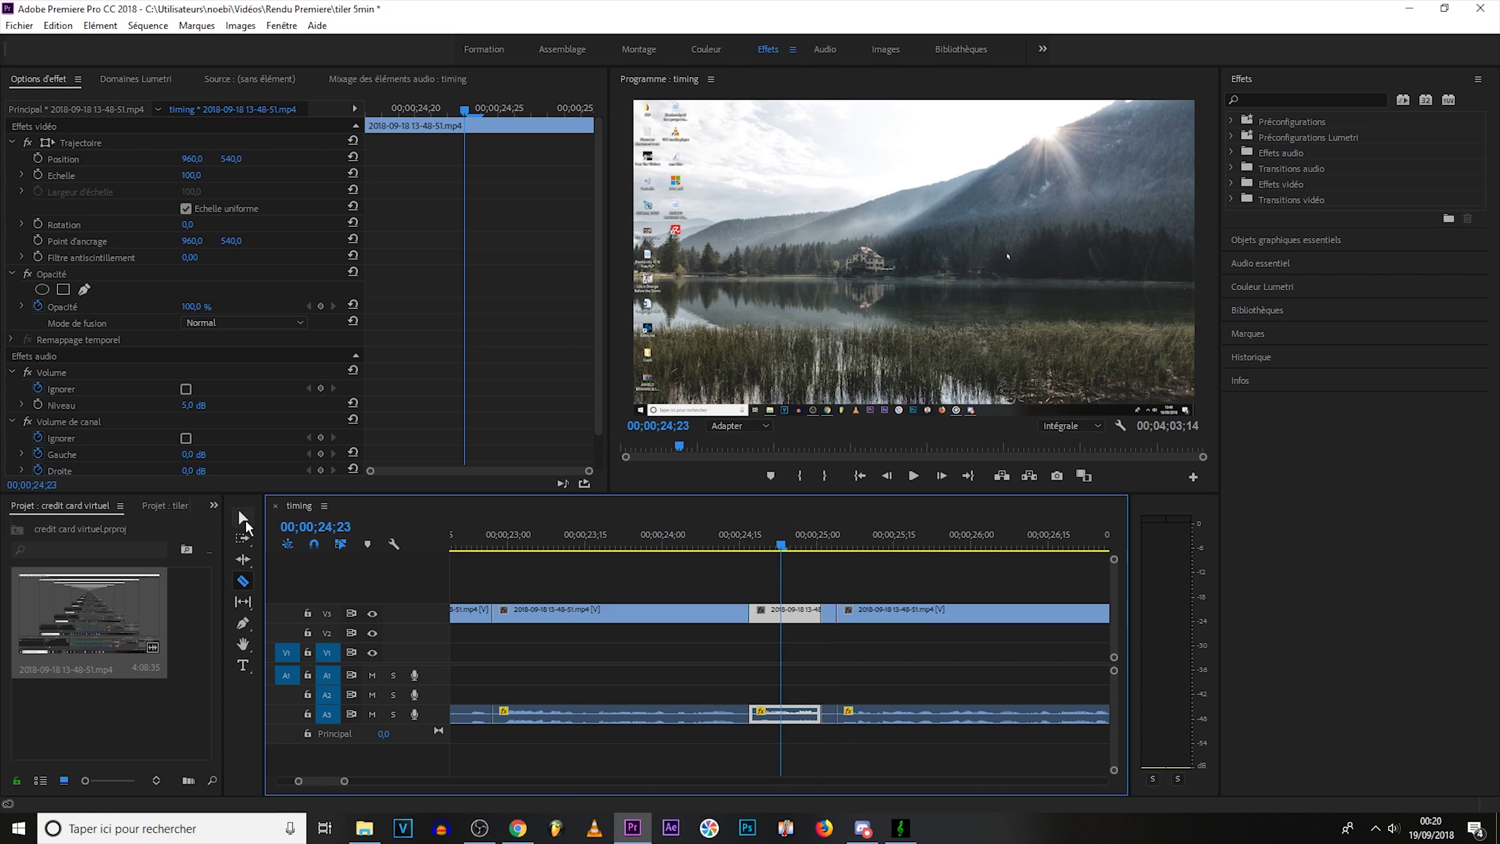
pyautogui.click(244, 519)
pyautogui.click(826, 618)
pyautogui.press('Delete')
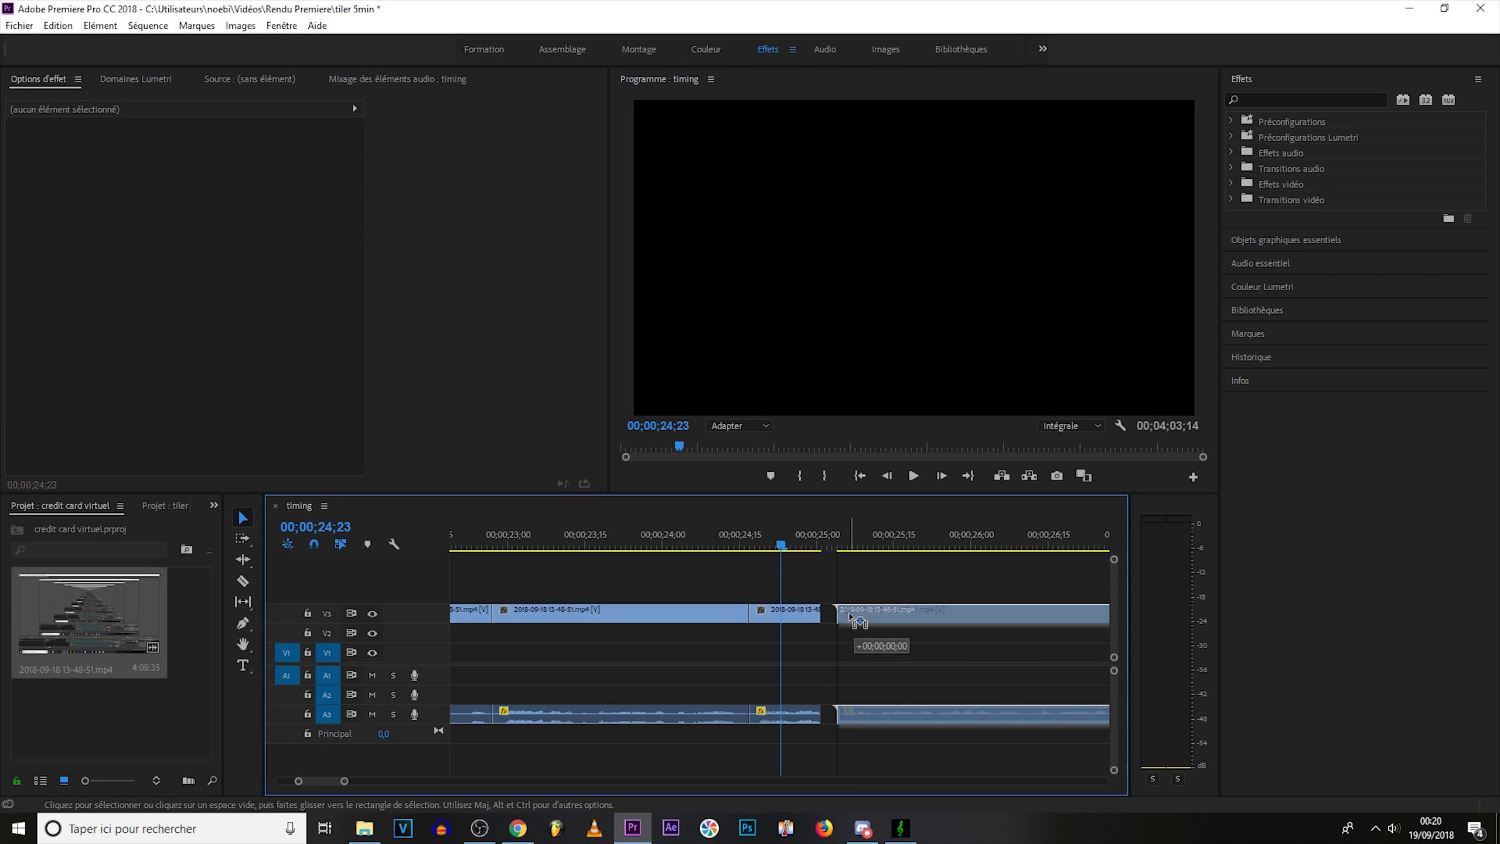
pyautogui.moveTo(852, 617); pyautogui.dragTo(837, 618)
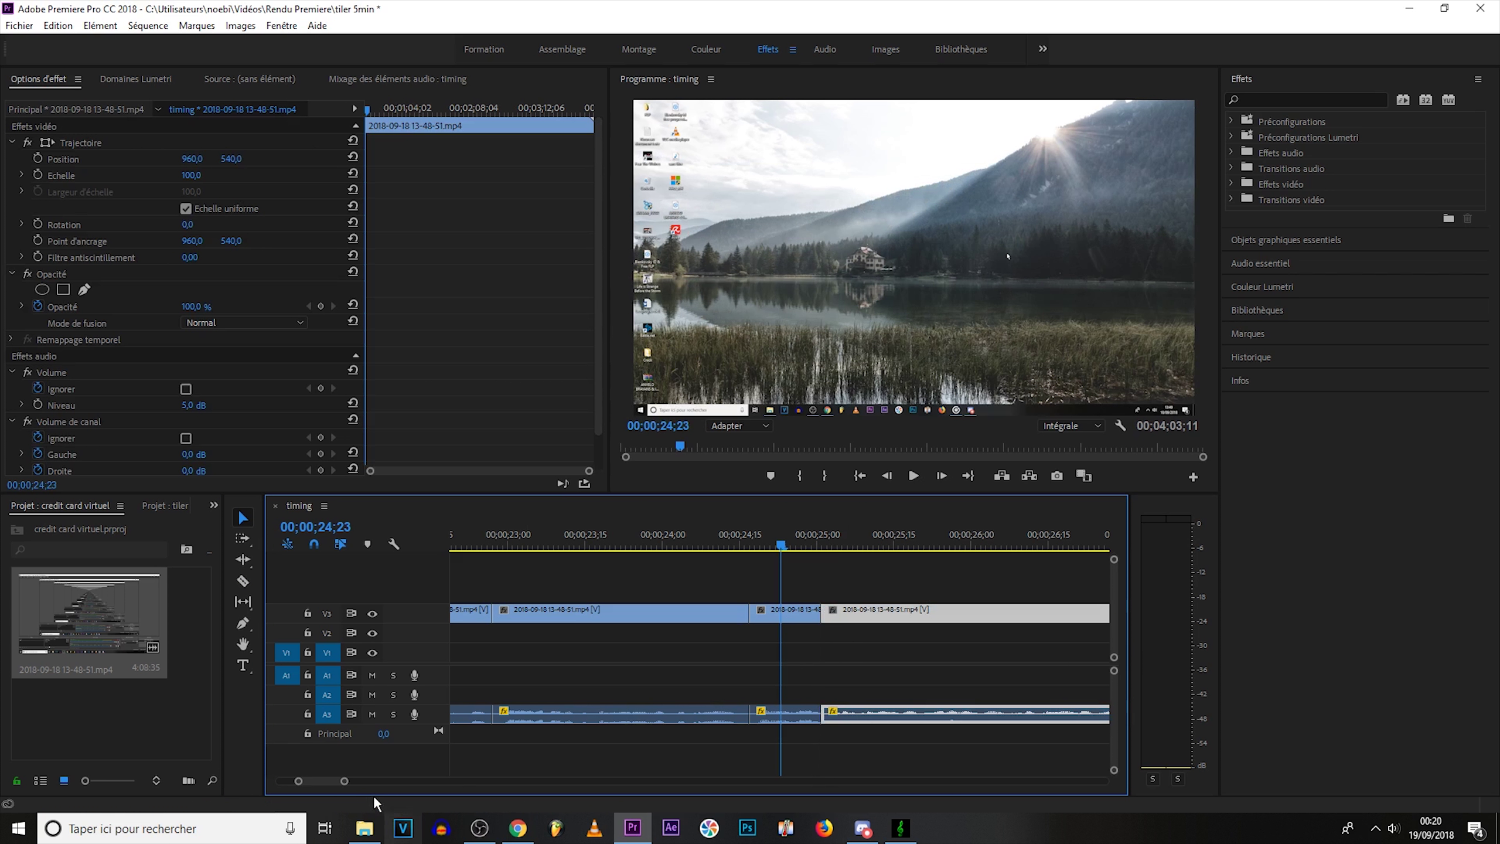
# Step: Play back the edit to check it, stopping at 00;00;28;25
pyautogui.scroll(-3, 326, 779)
pyautogui.scroll(-2, 325, 781)
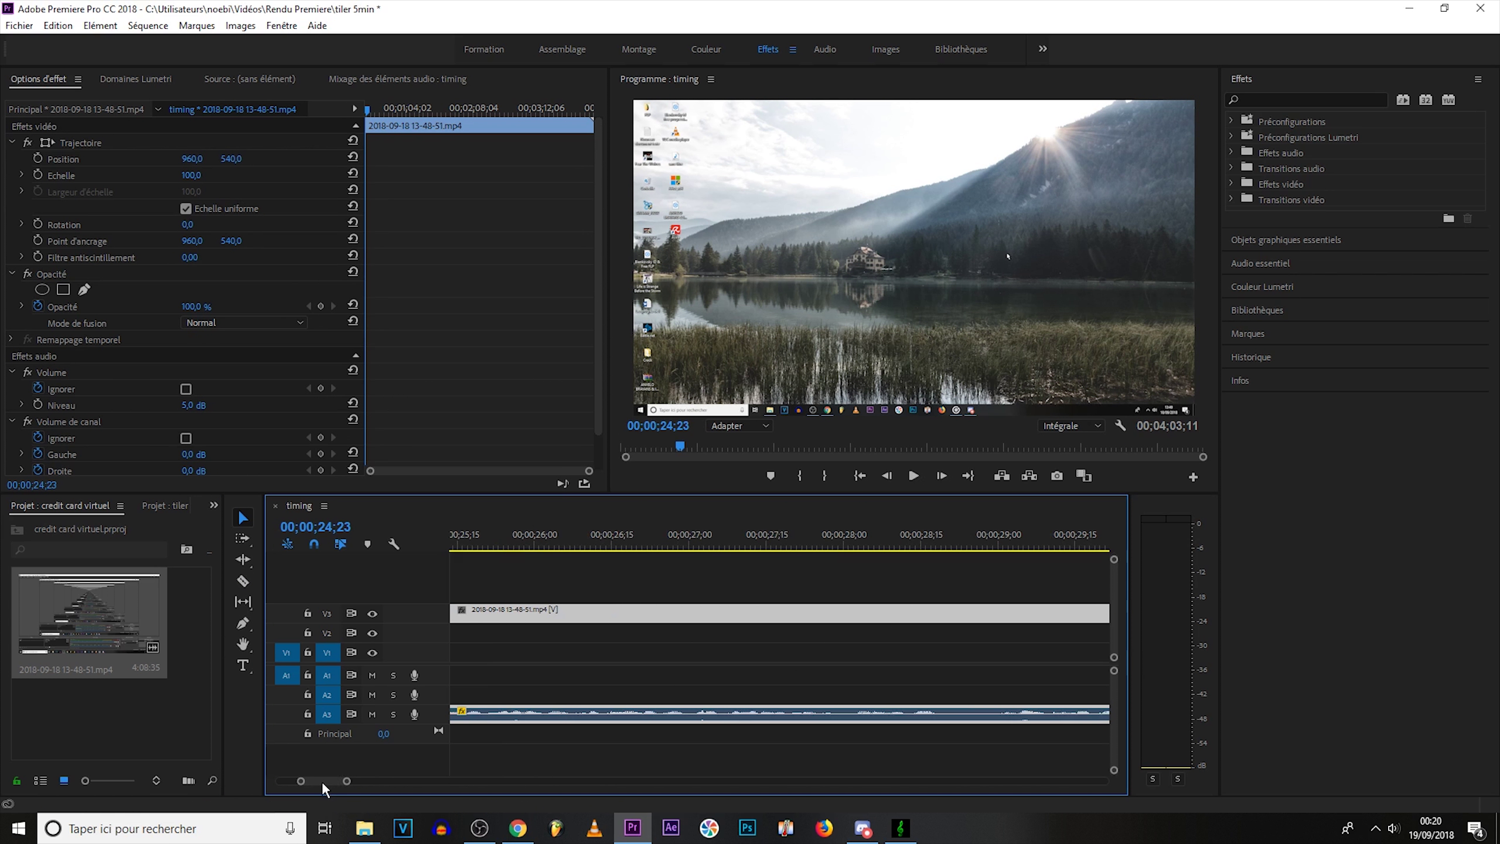
pyautogui.scroll(4, 321, 781)
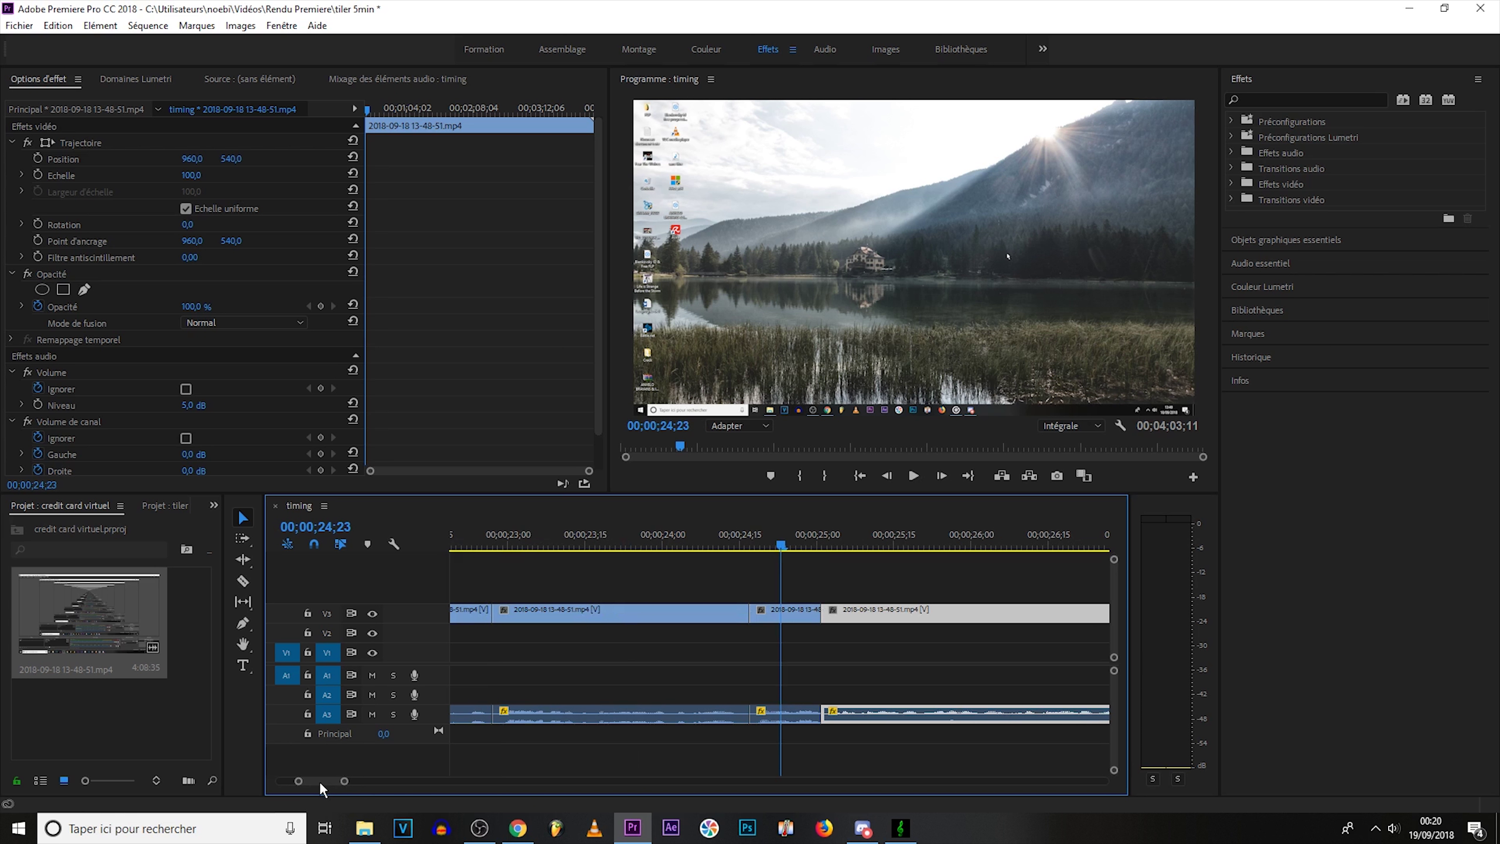
pyautogui.click(913, 476)
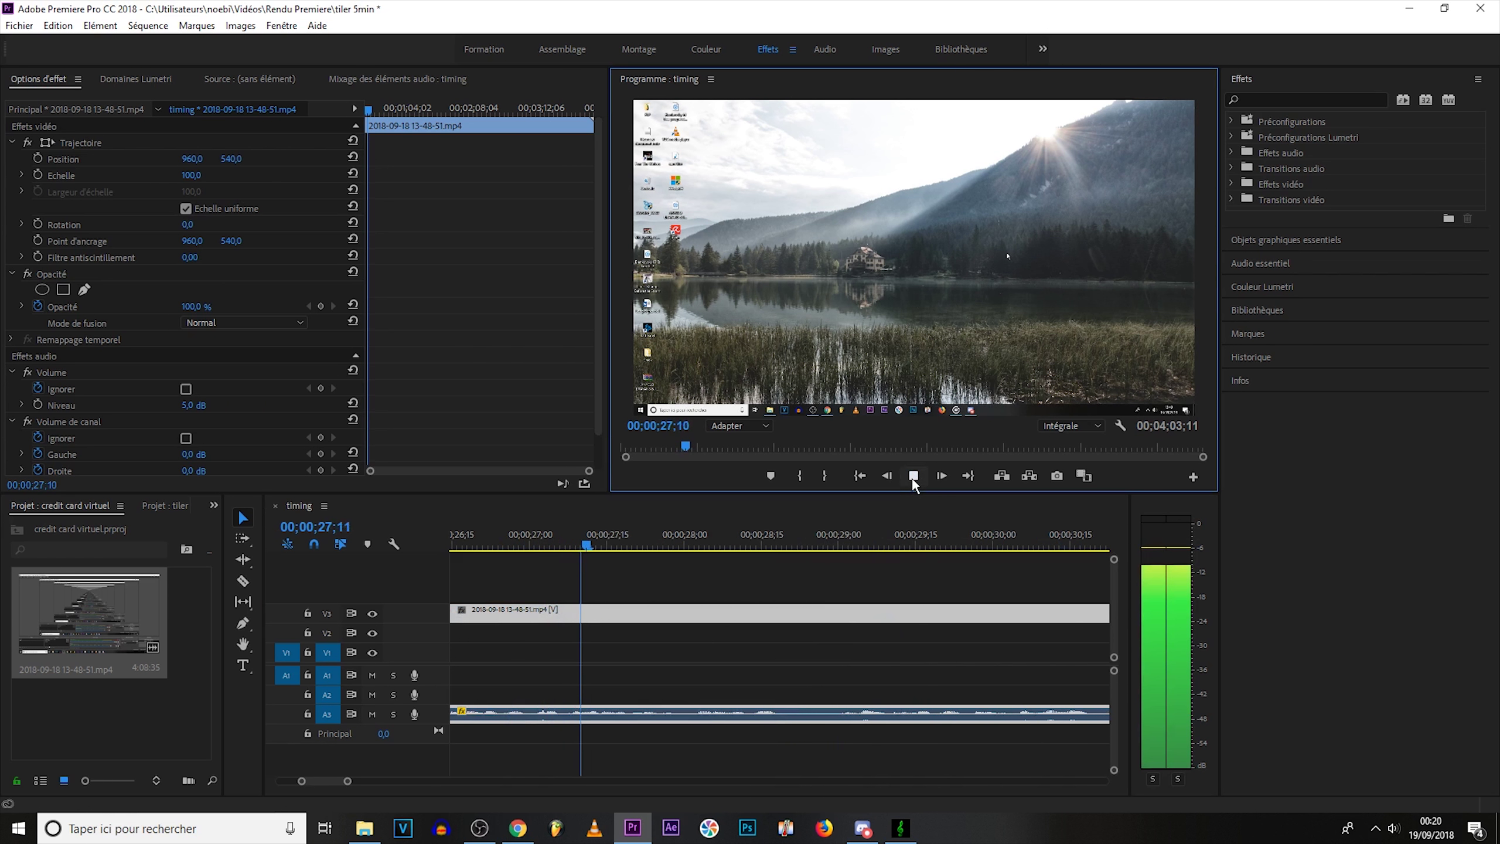
pyautogui.click(913, 476)
# Step: Razor out the first unwanted piece near 28 s and close the gap
pyautogui.click(243, 581)
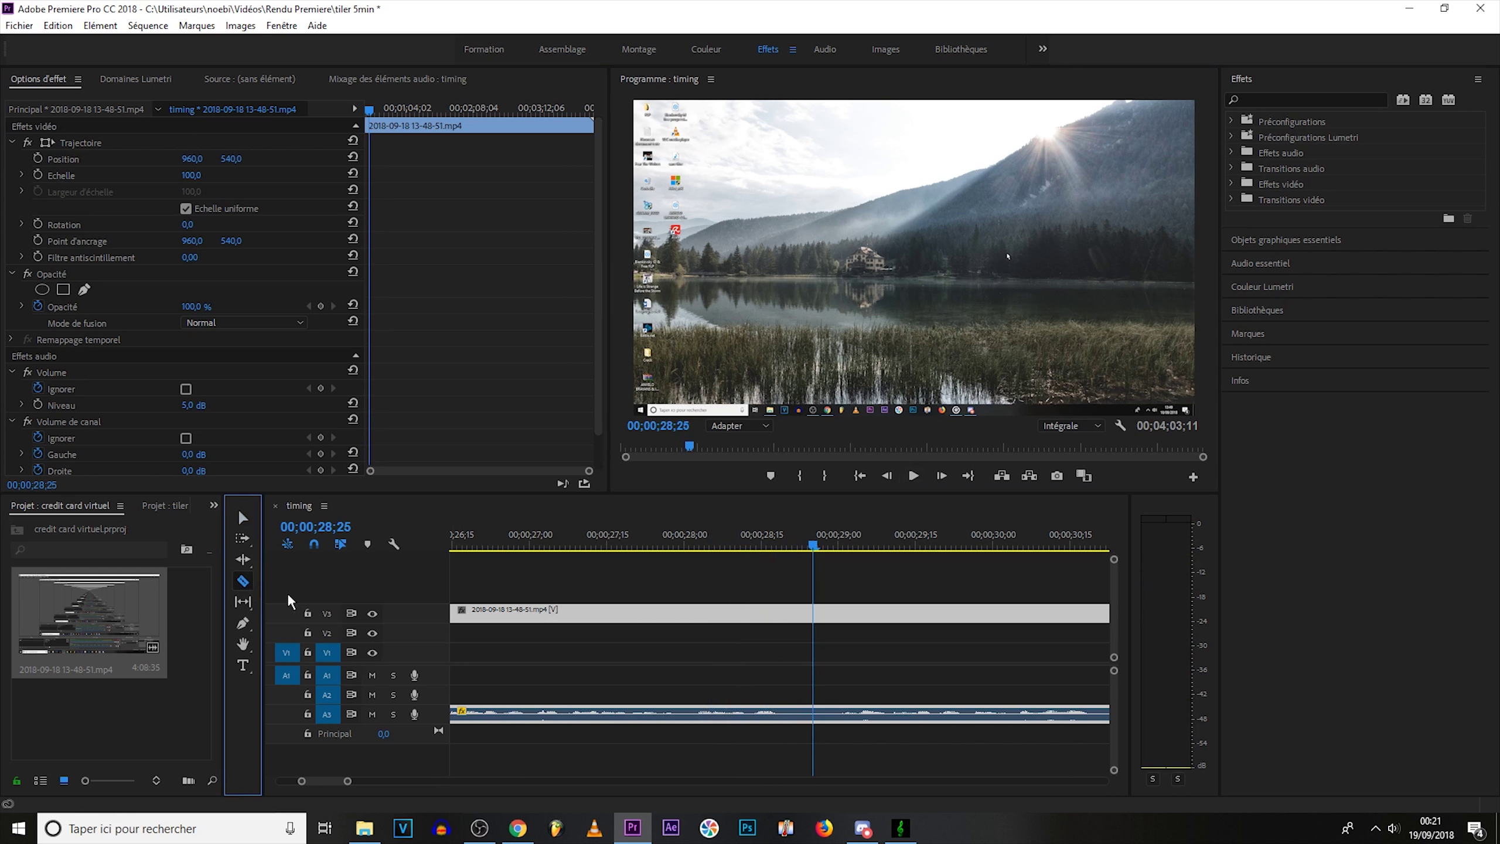
pyautogui.click(779, 724)
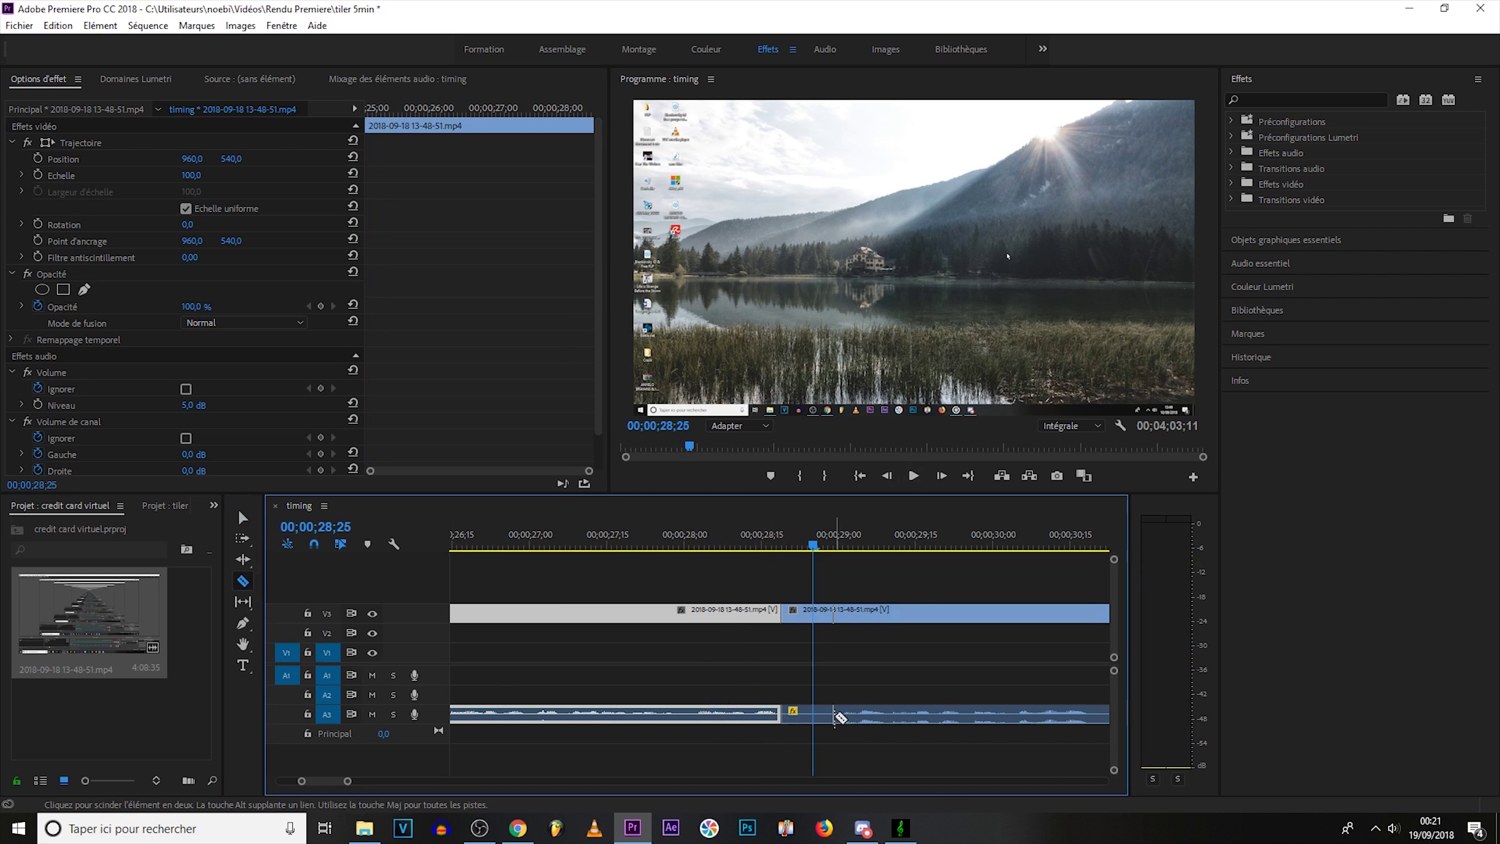
pyautogui.click(834, 715)
pyautogui.press('v')
pyautogui.click(793, 623)
pyautogui.press('Delete')
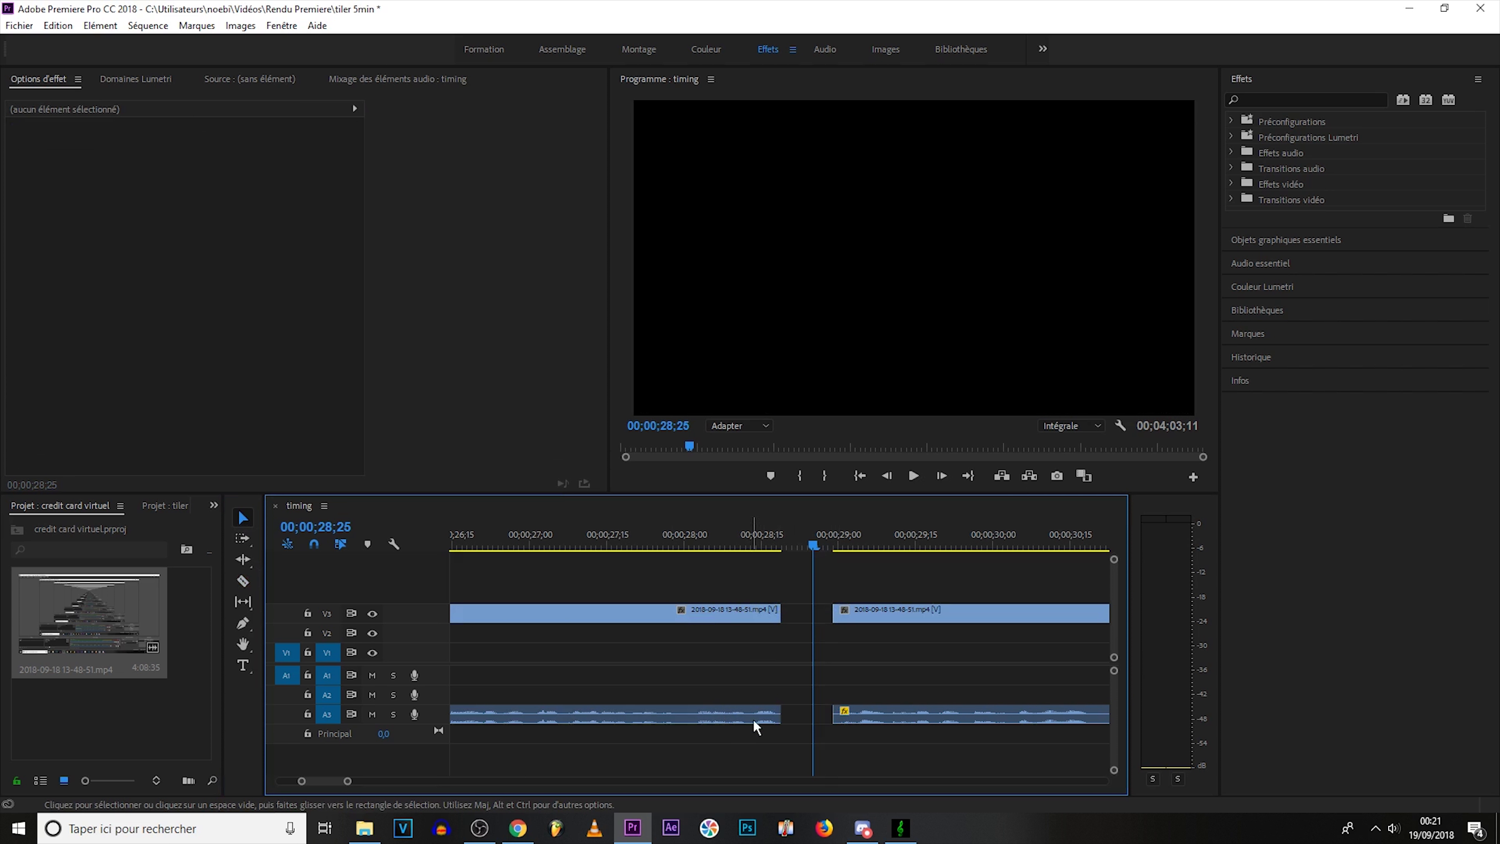
pyautogui.moveTo(889, 609); pyautogui.dragTo(836, 608)
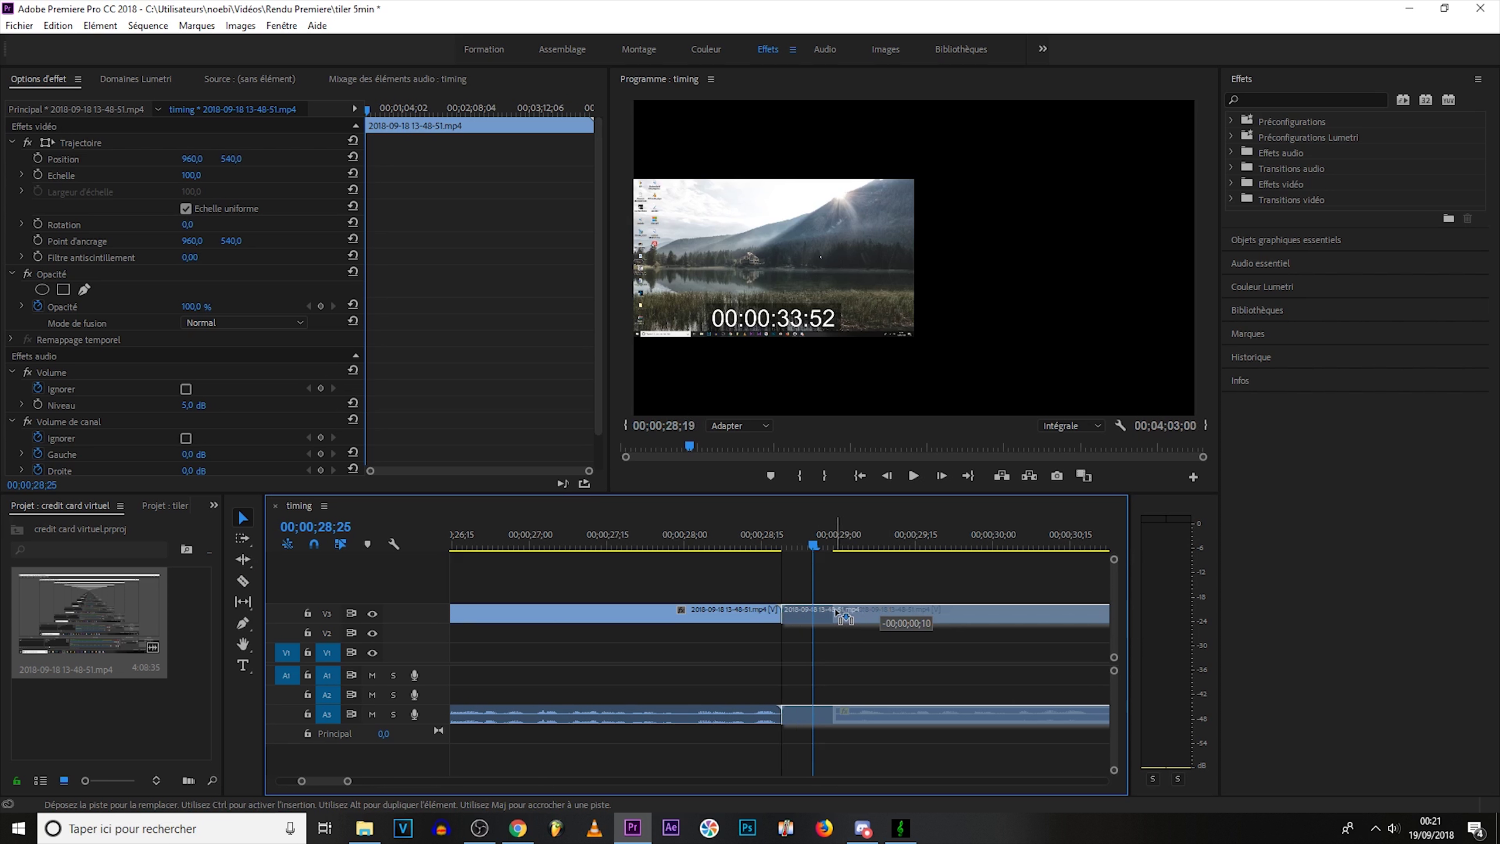
# Step: Cut at another pause and shift the middle and right clips left to close gaps
pyautogui.click(243, 580)
pyautogui.click(674, 716)
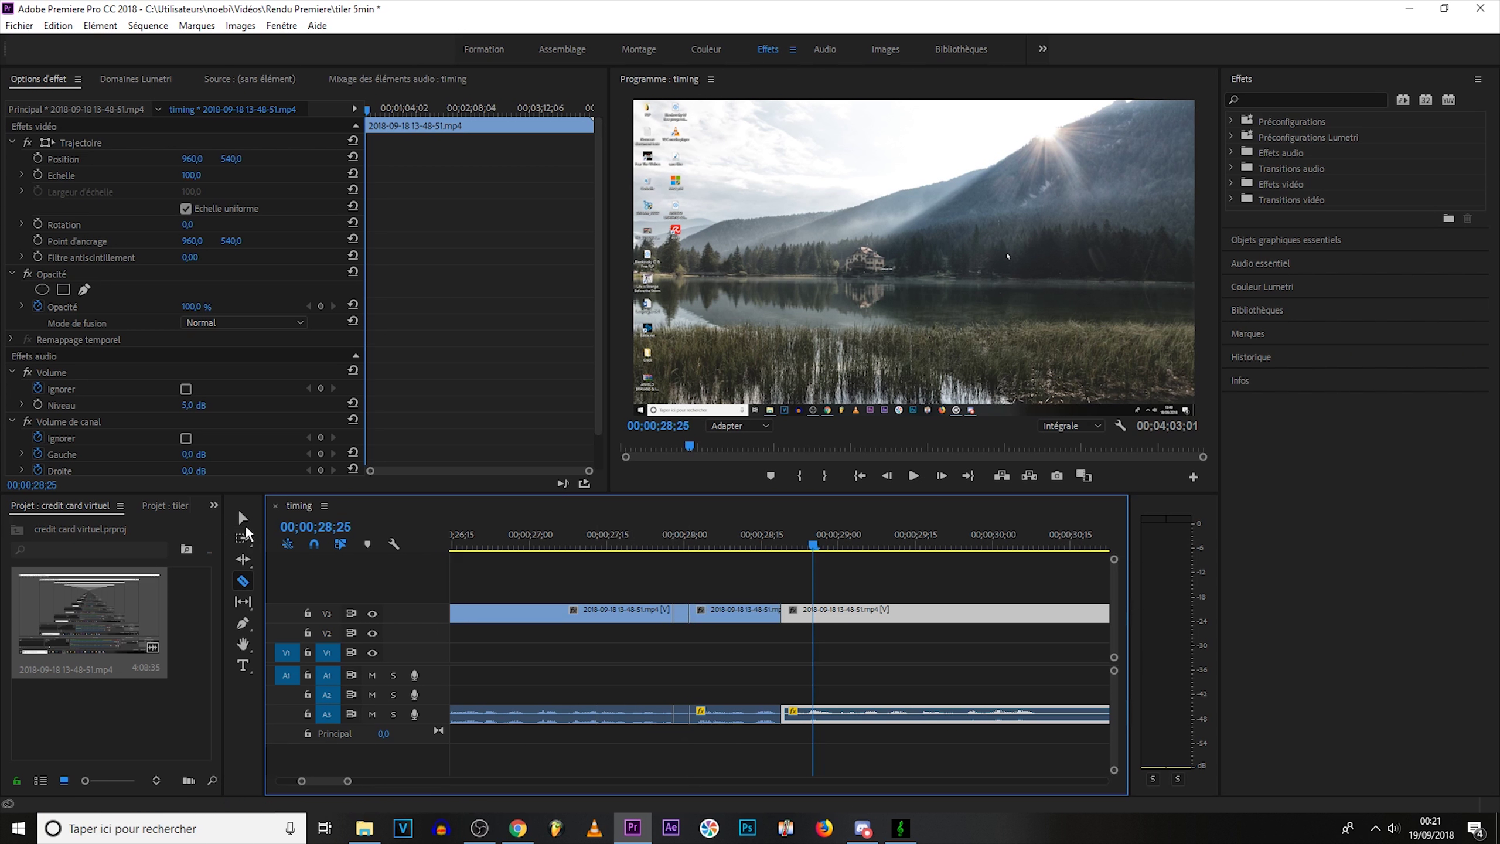
pyautogui.click(243, 518)
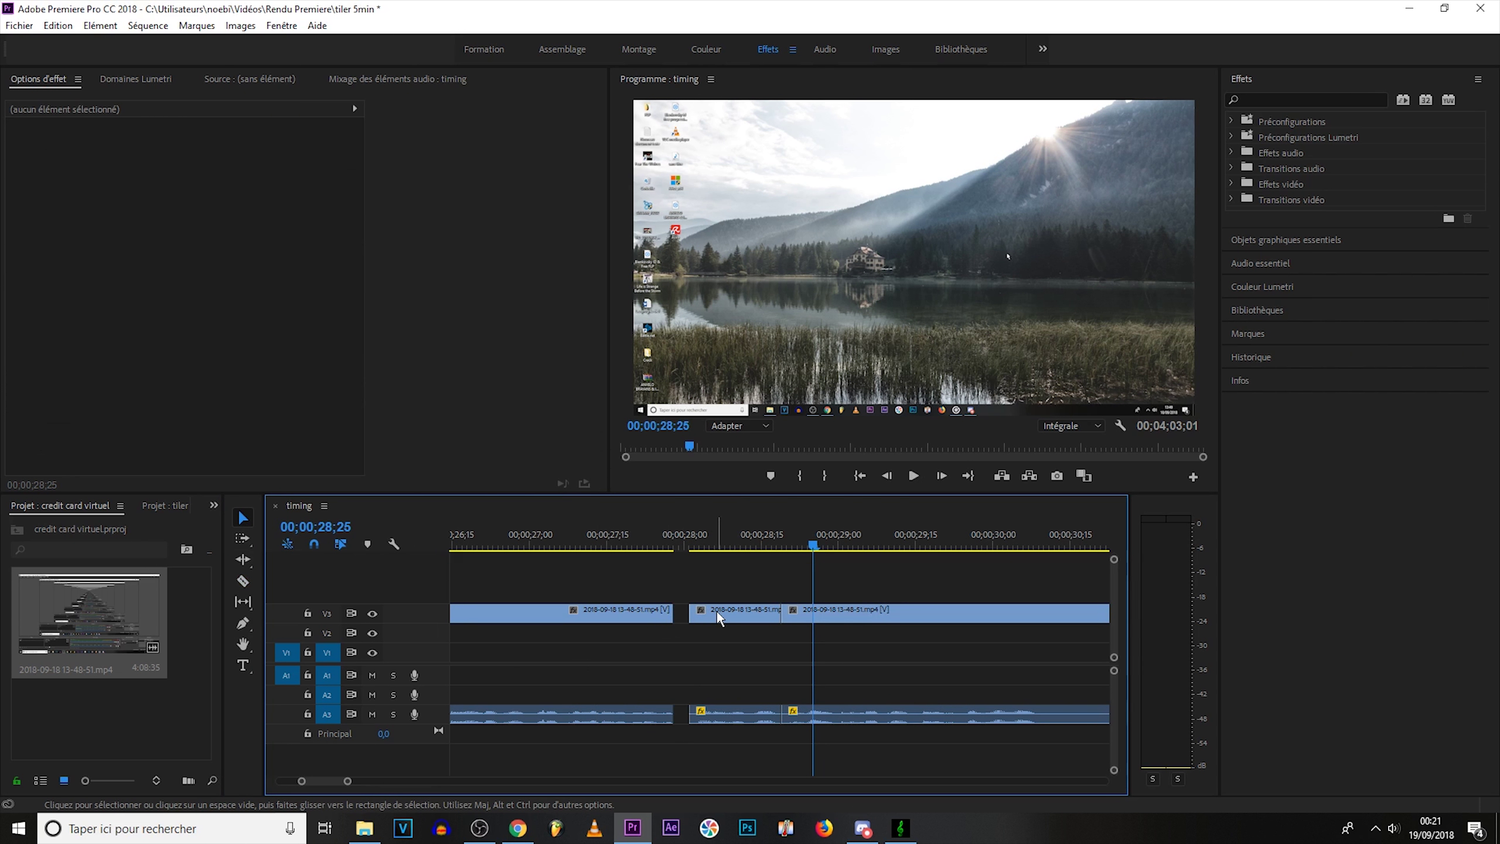
pyautogui.moveTo(717, 613); pyautogui.dragTo(702, 612)
pyautogui.moveTo(839, 609); pyautogui.dragTo(823, 608)
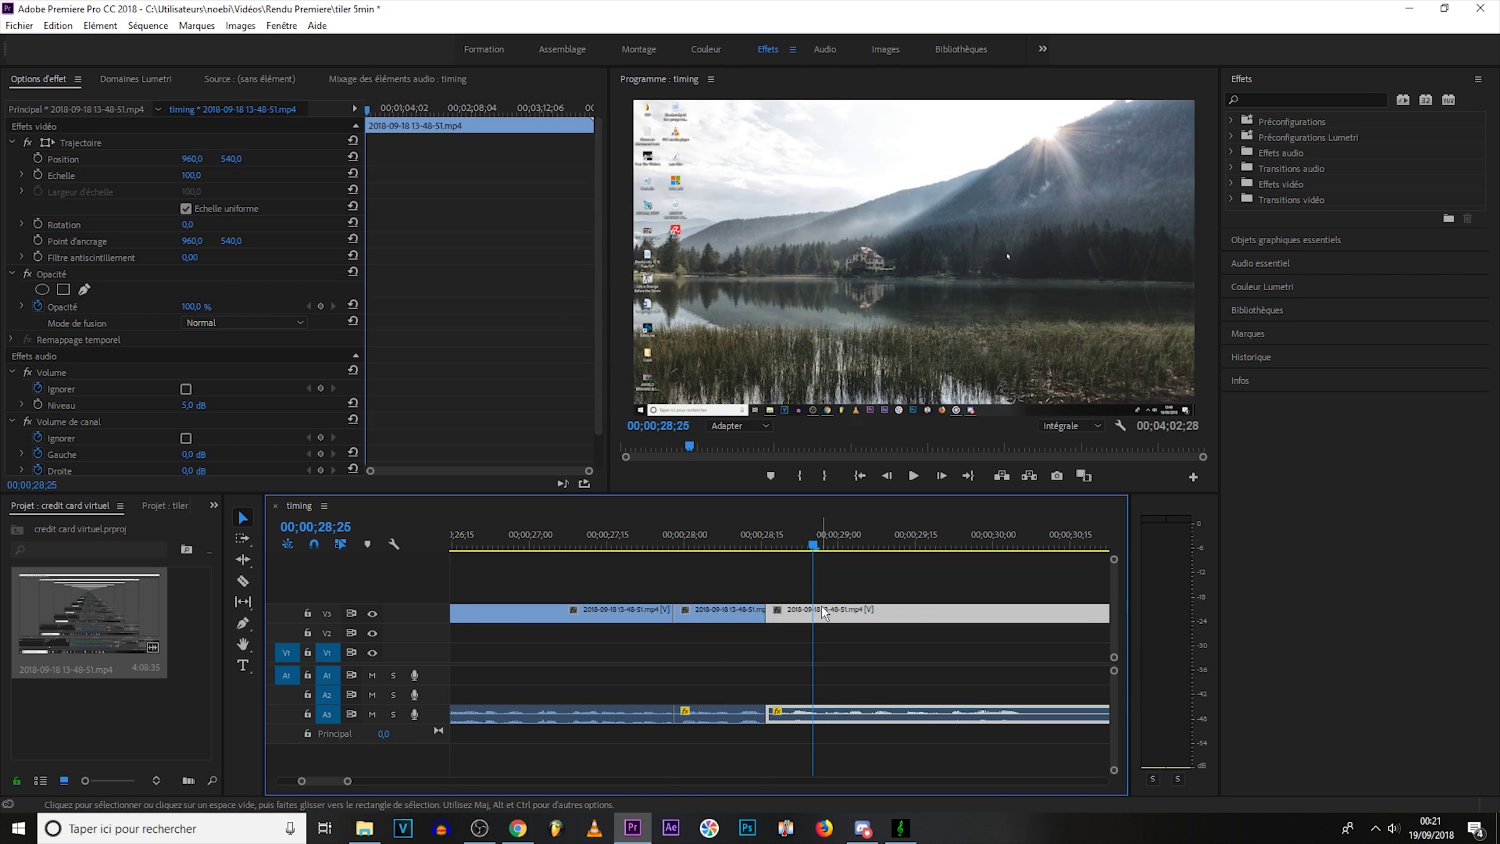
# Step: Play back the edit, stopping at 00;00;31;06
pyautogui.click(243, 581)
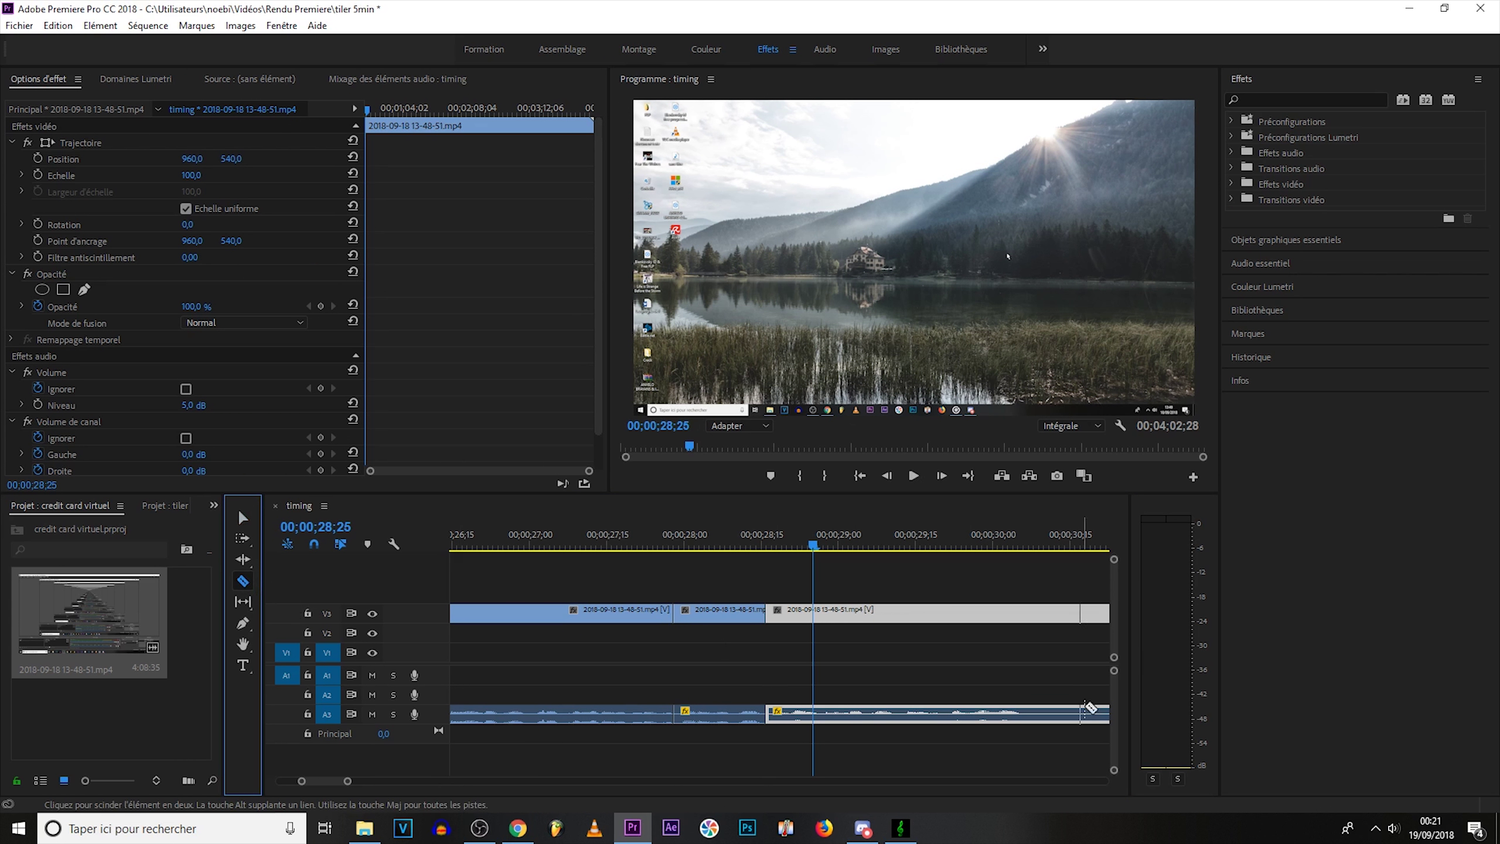
pyautogui.click(913, 477)
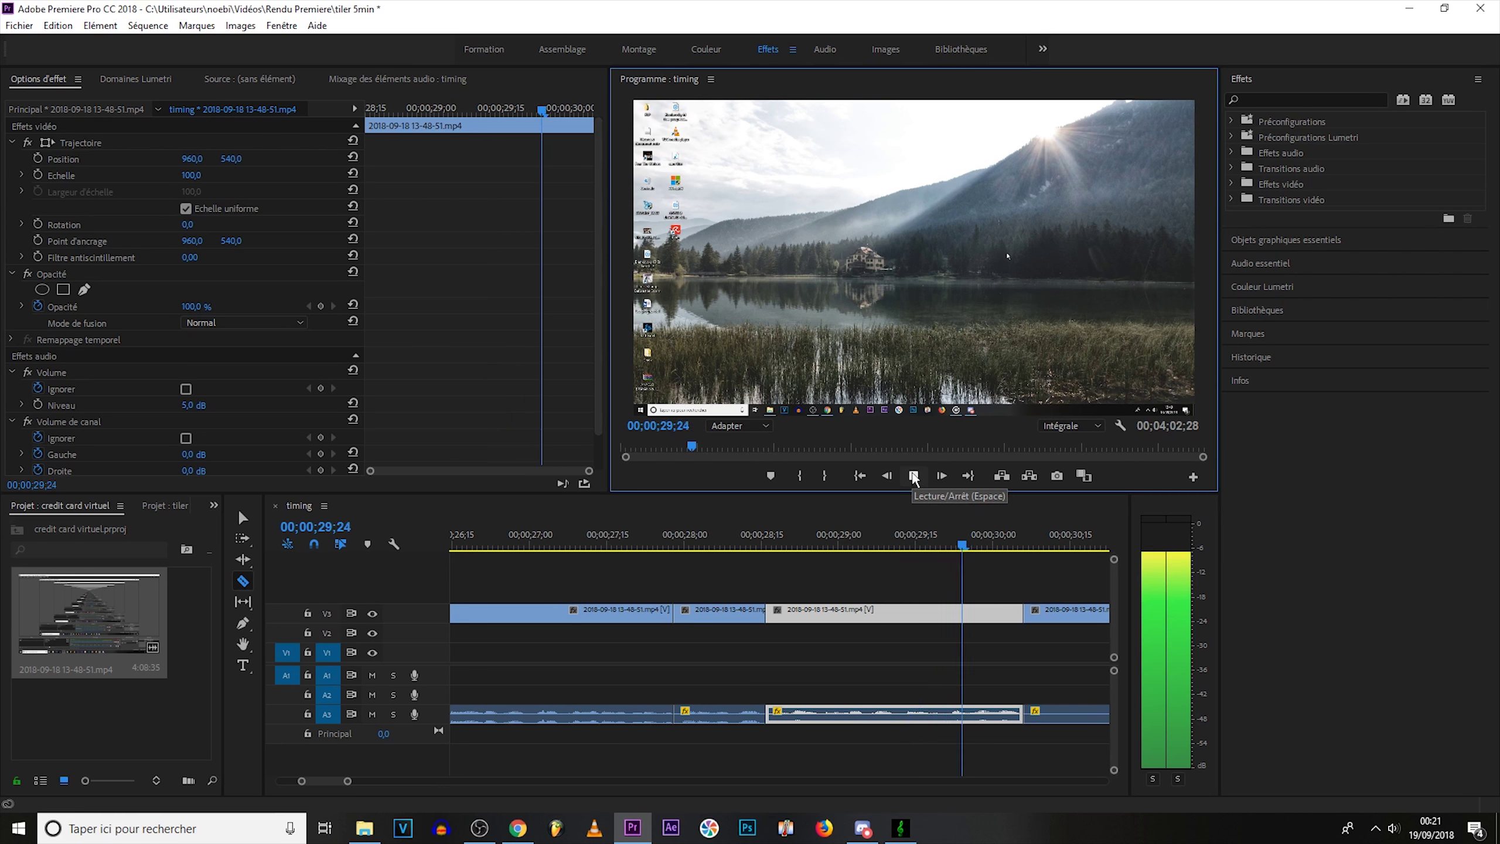
pyautogui.click(914, 476)
pyautogui.click(546, 551)
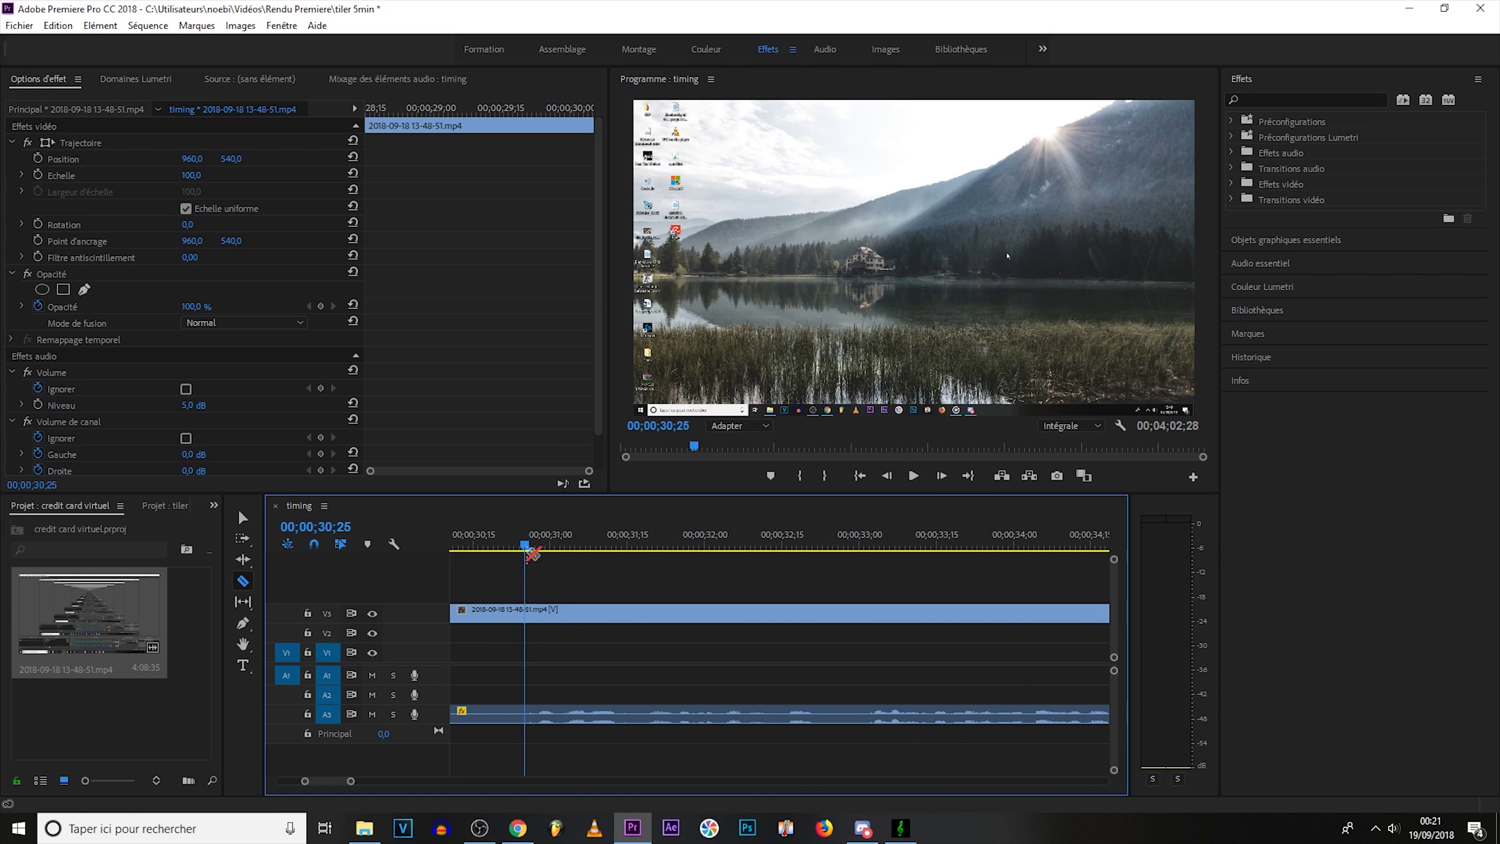
pyautogui.click(913, 477)
pyautogui.click(913, 476)
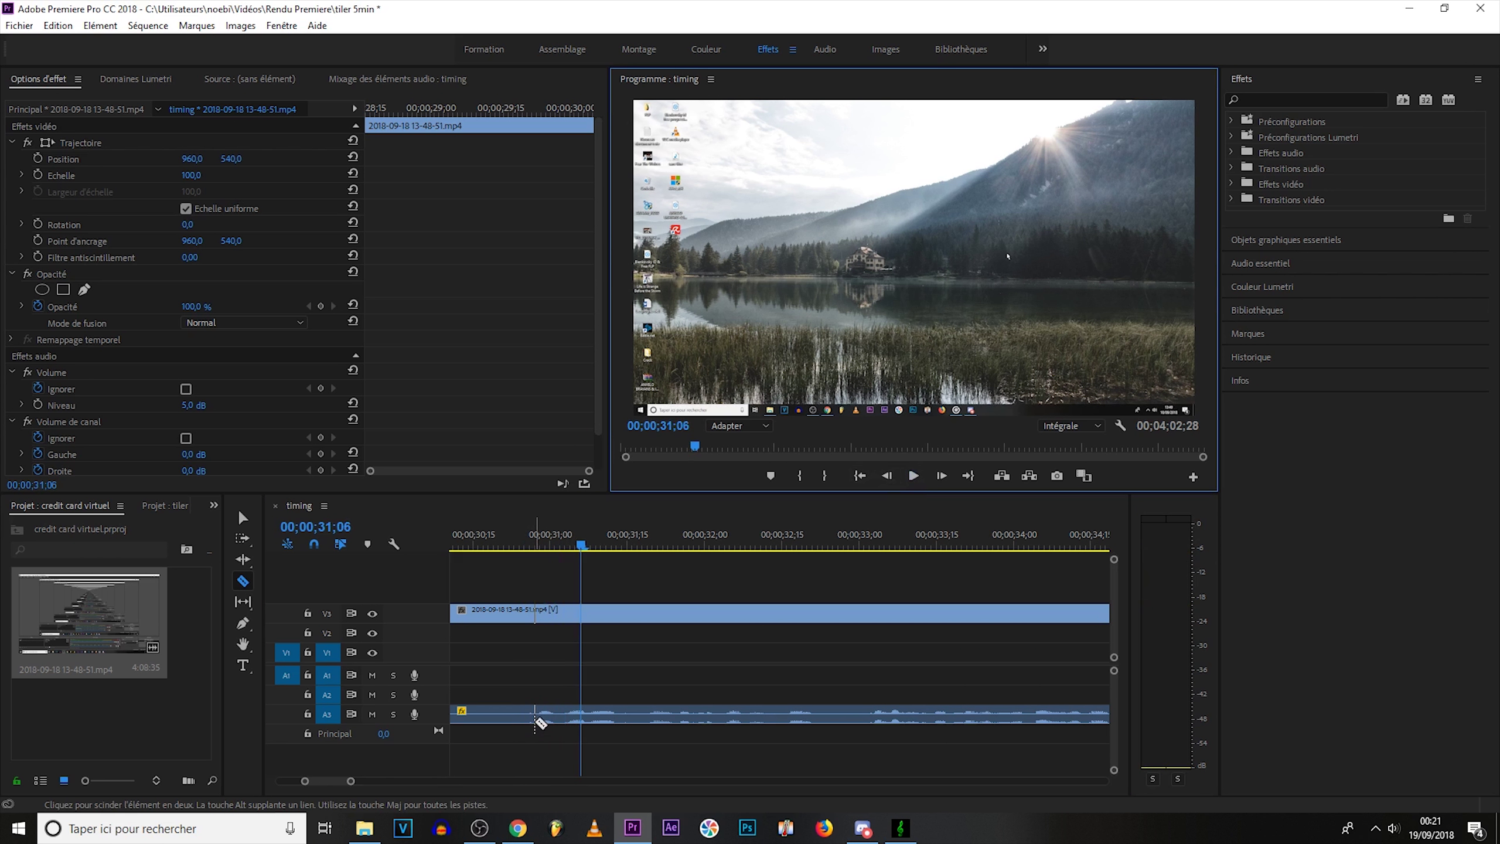
# Step: Cut near 31 s, delete the unwanted piece before it, and close the gap
pyautogui.click(535, 718)
pyautogui.click(243, 517)
pyautogui.click(471, 616)
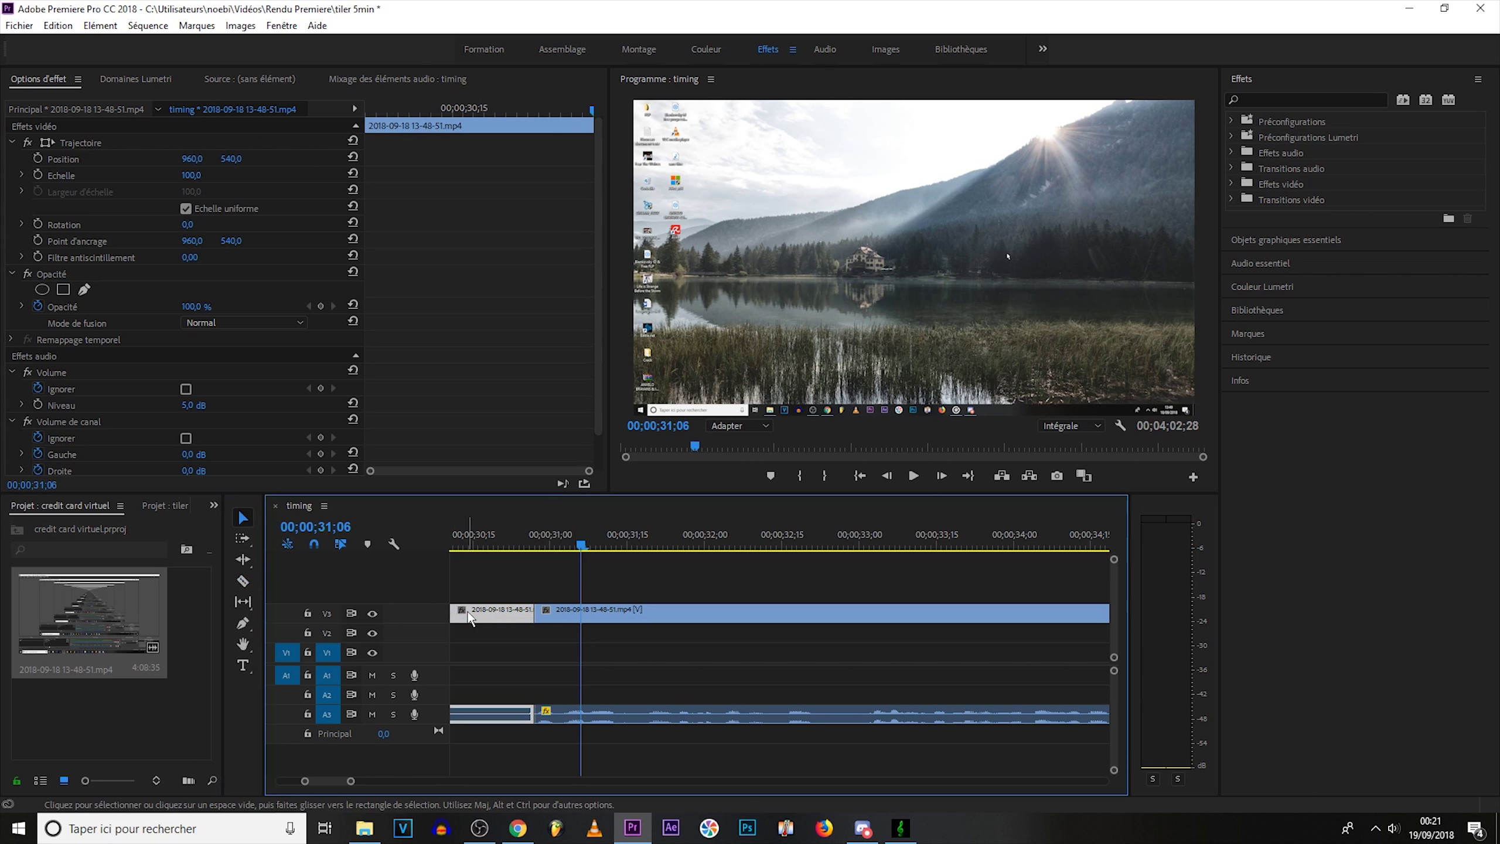
pyautogui.press('Delete')
pyautogui.press('-')
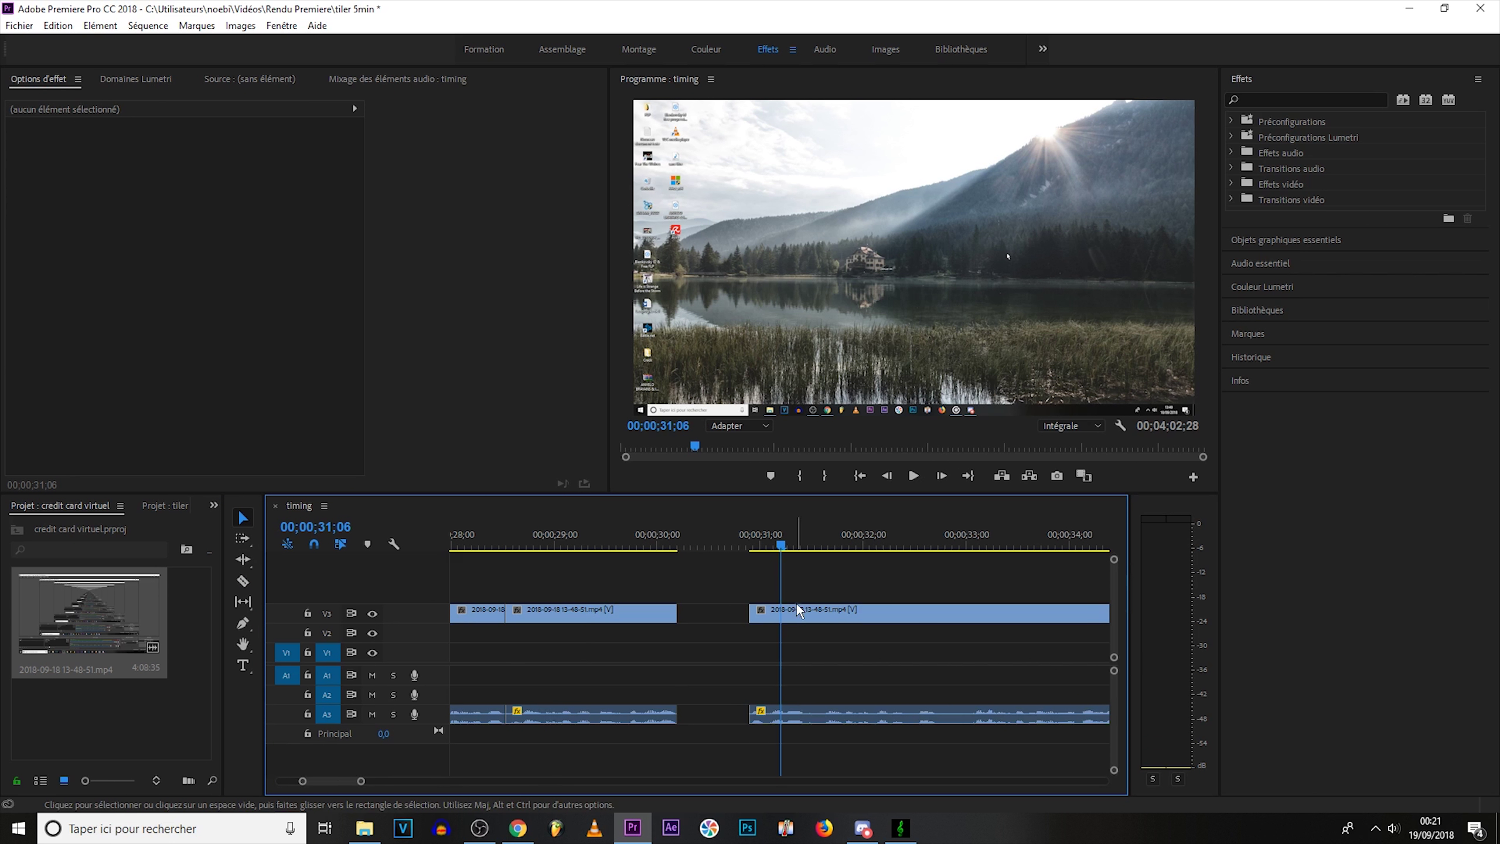
pyautogui.moveTo(797, 609); pyautogui.dragTo(725, 608)
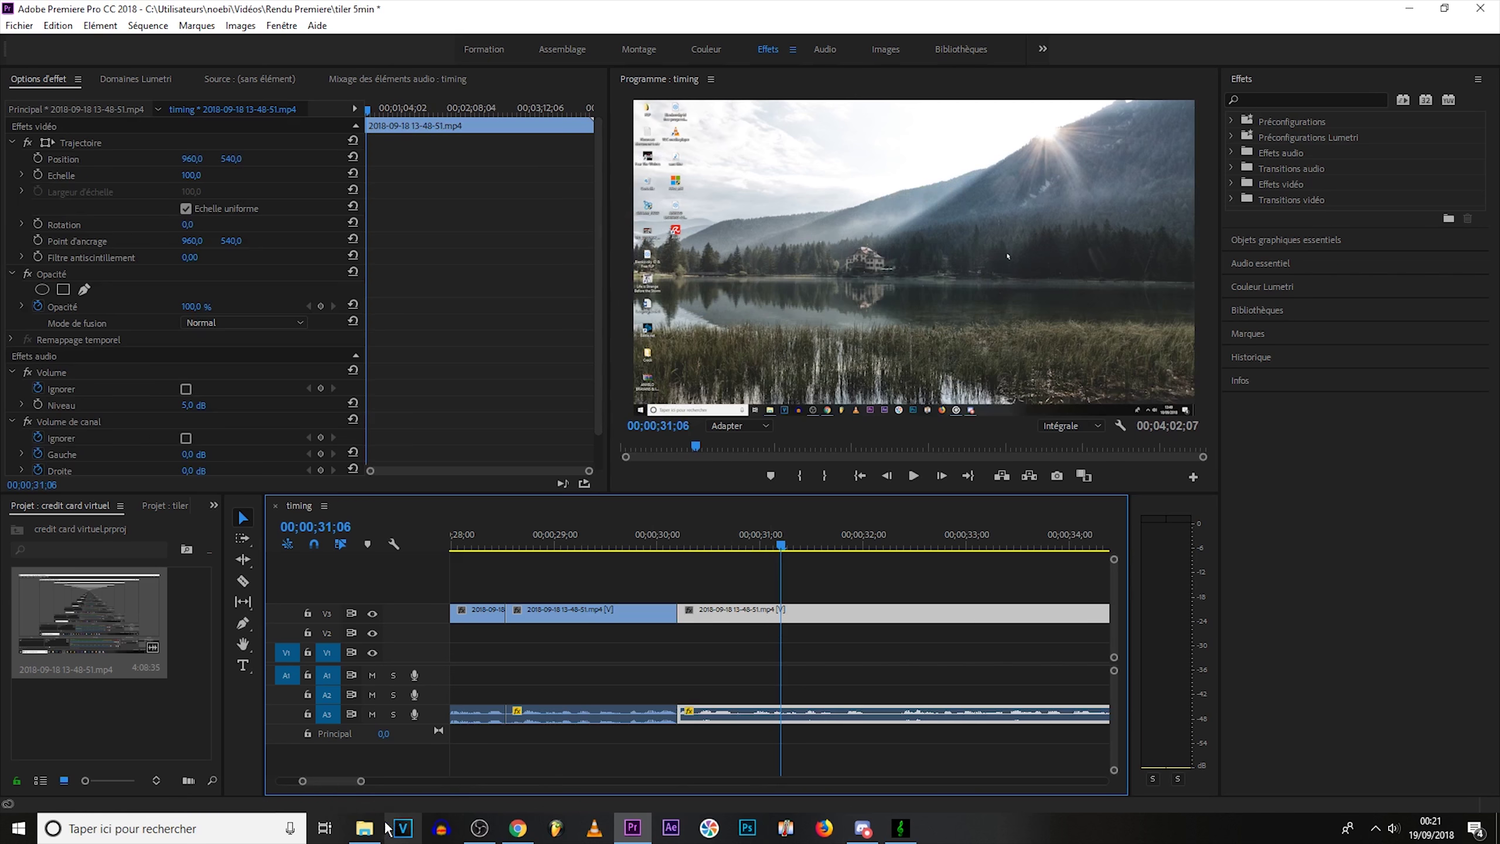
# Step: Zoom in, select the short segment near 00;00;32 and play back the edit
pyautogui.moveTo(361, 782); pyautogui.dragTo(385, 781)
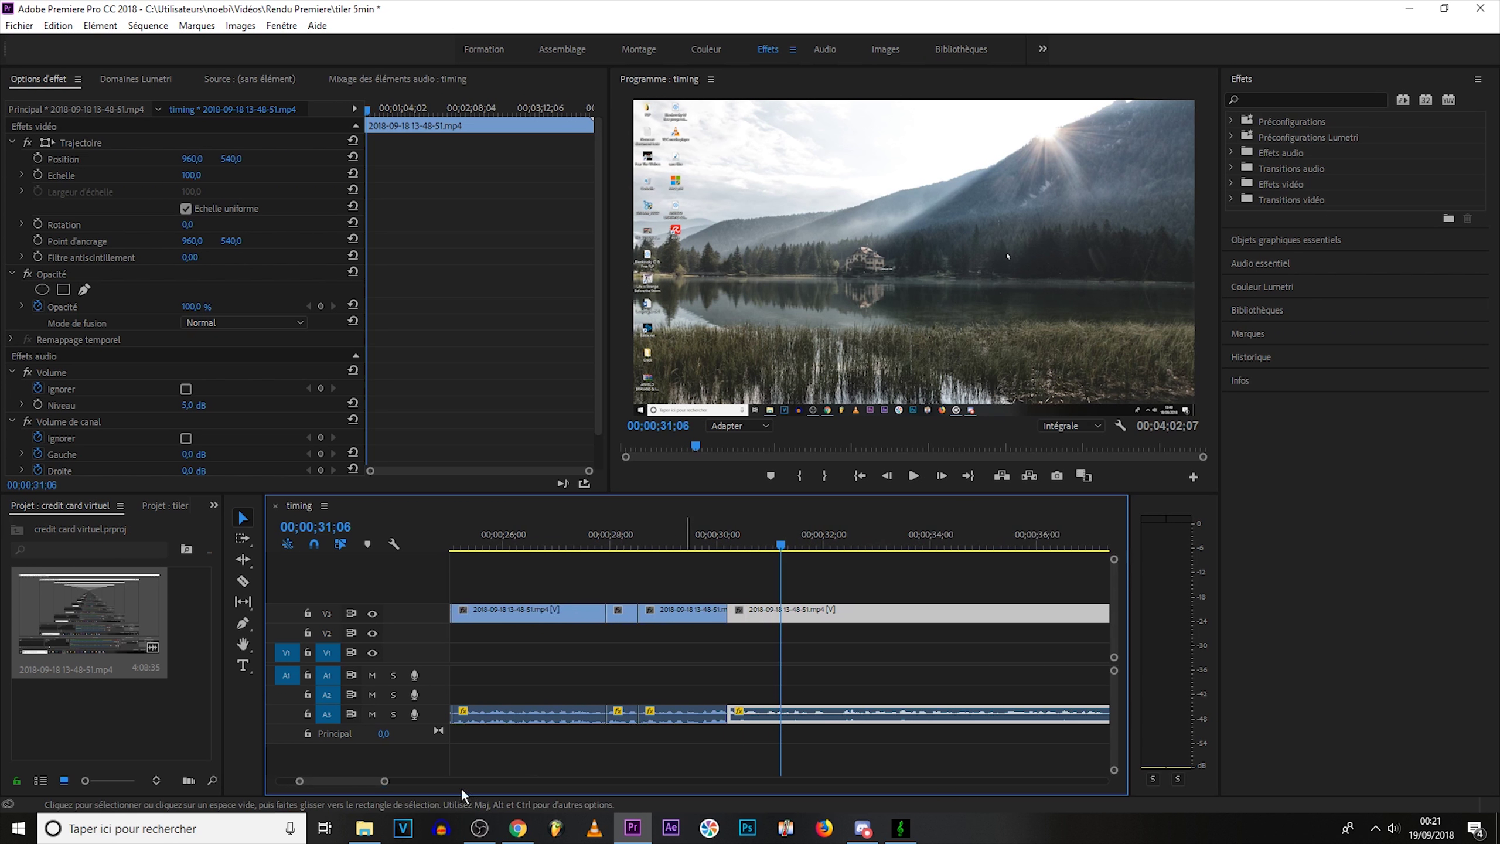
pyautogui.press('=')
pyautogui.click(852, 715)
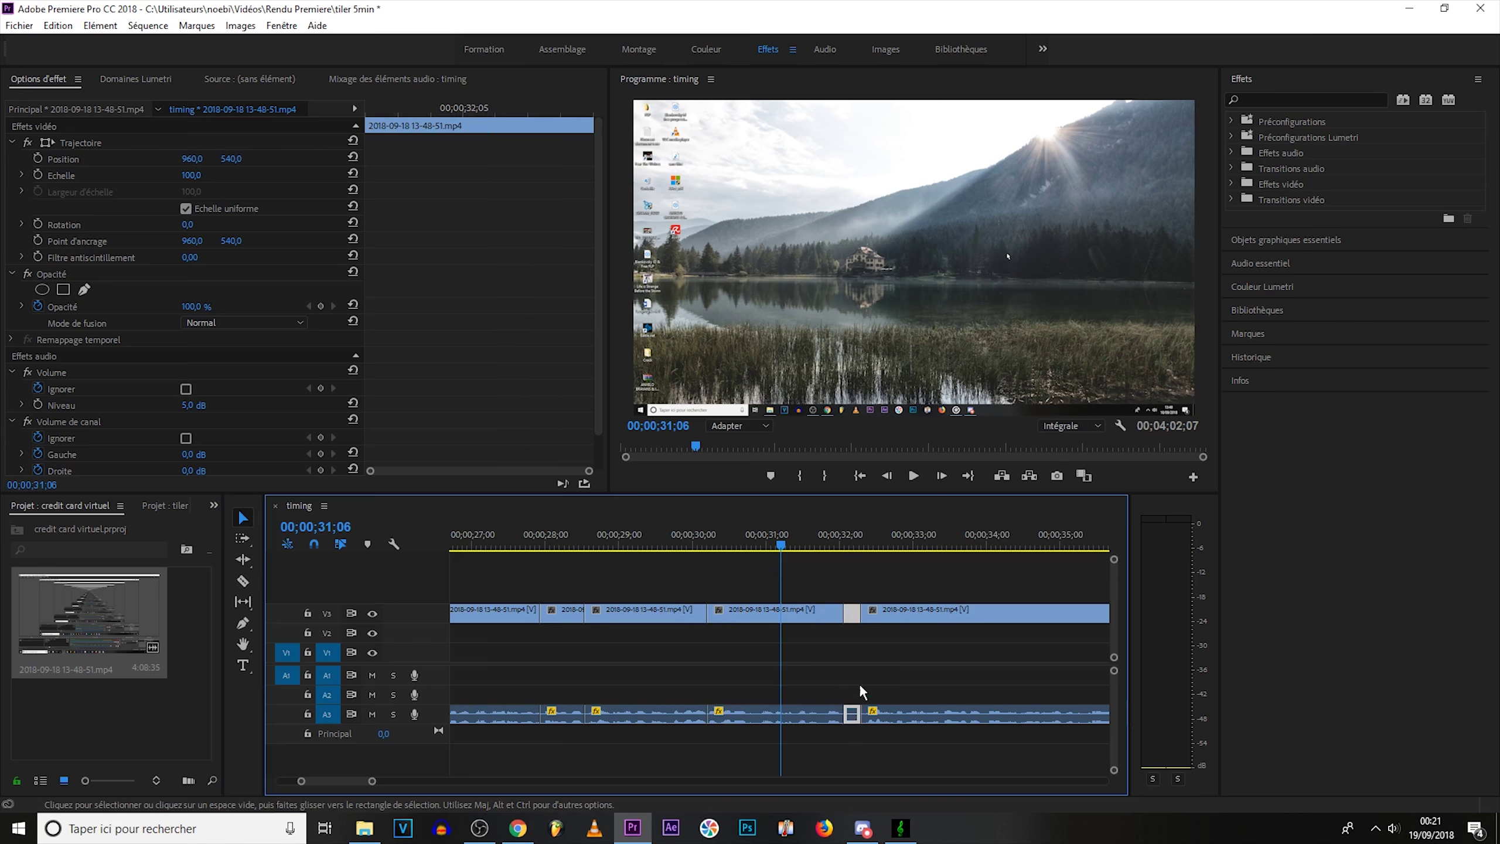
pyautogui.click(912, 475)
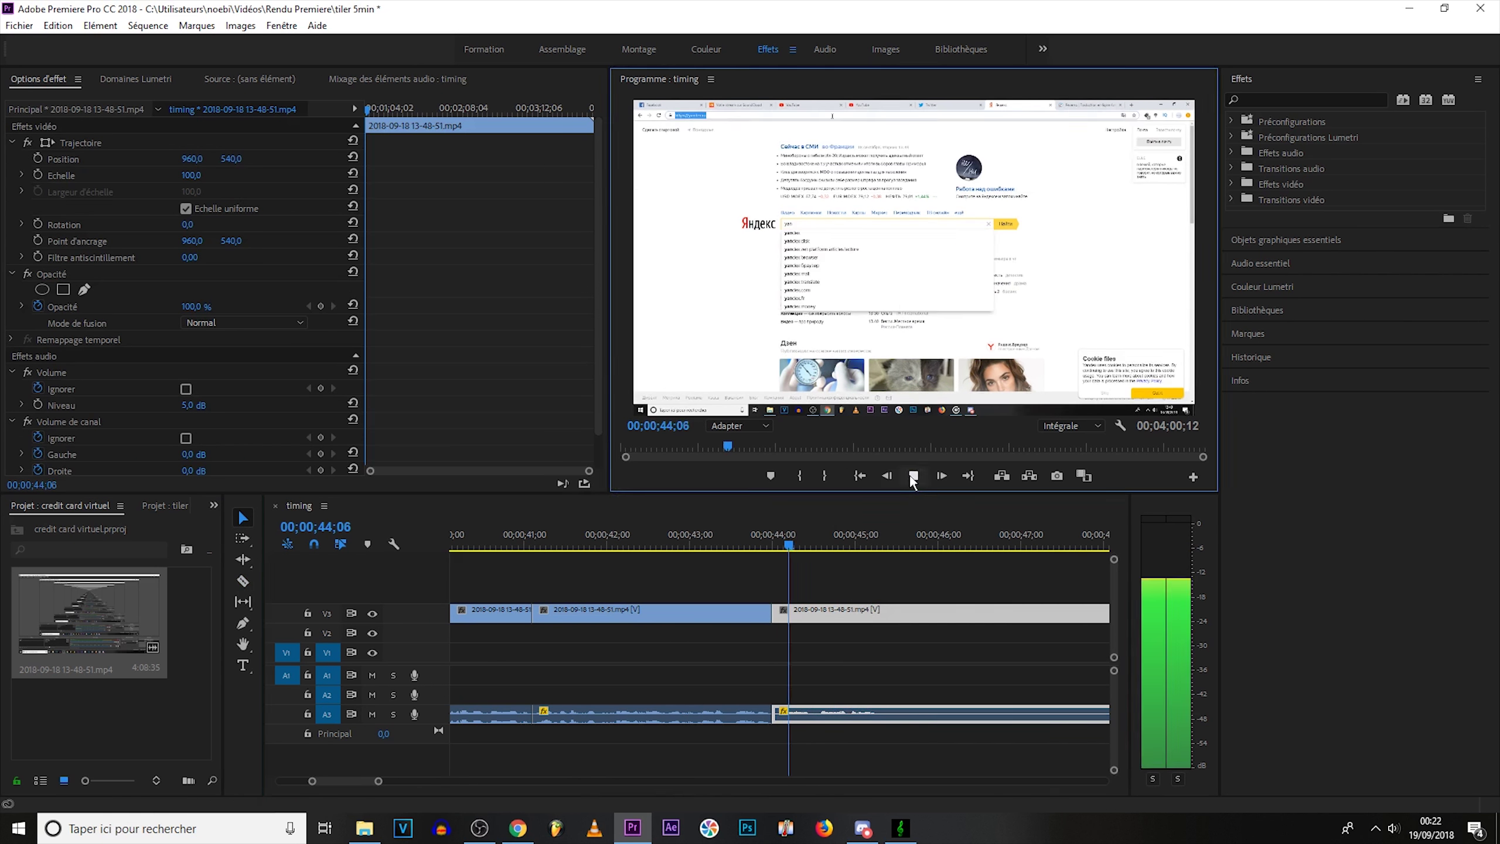
# Step: Cut at the end of a pause and review the following clips with fast playback
pyautogui.press('c')
pyautogui.click(1034, 716)
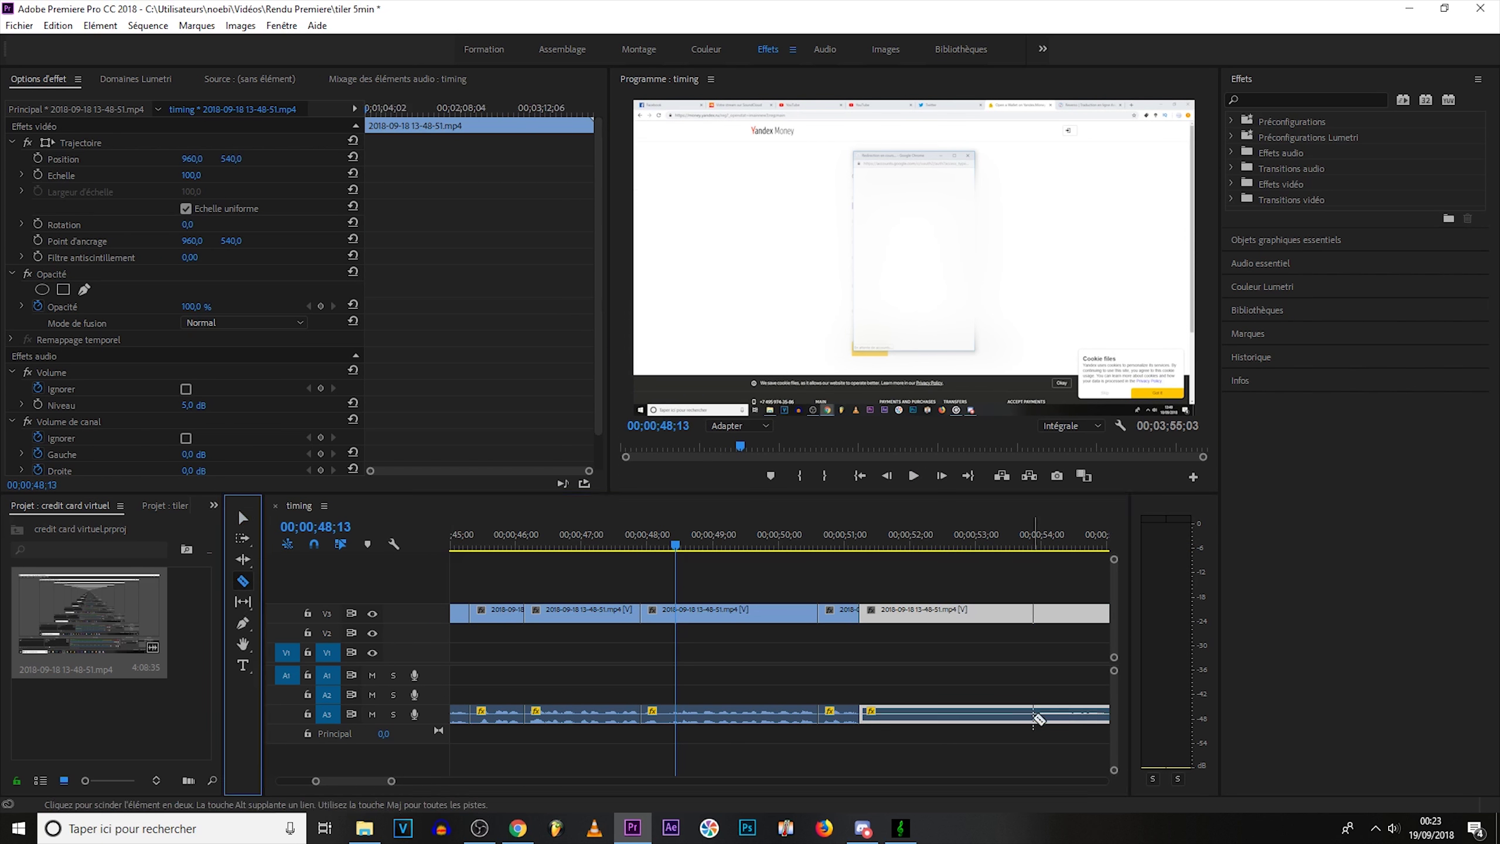
pyautogui.press('v')
pyautogui.press('l')
pyautogui.press('l')
pyautogui.press('k')
pyautogui.click(833, 618)
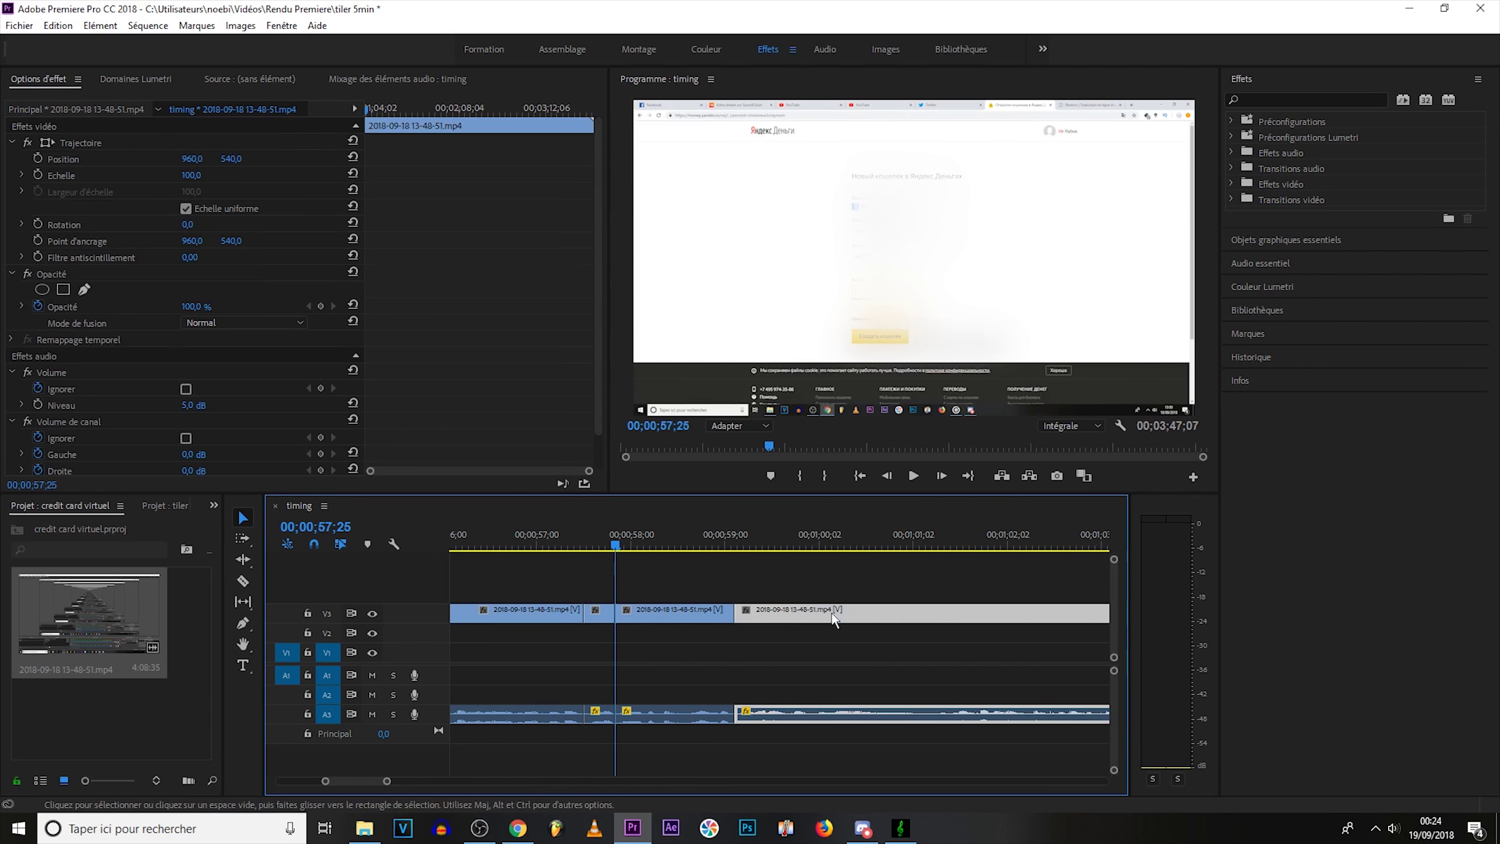
pyautogui.press('l')
pyautogui.press('l')
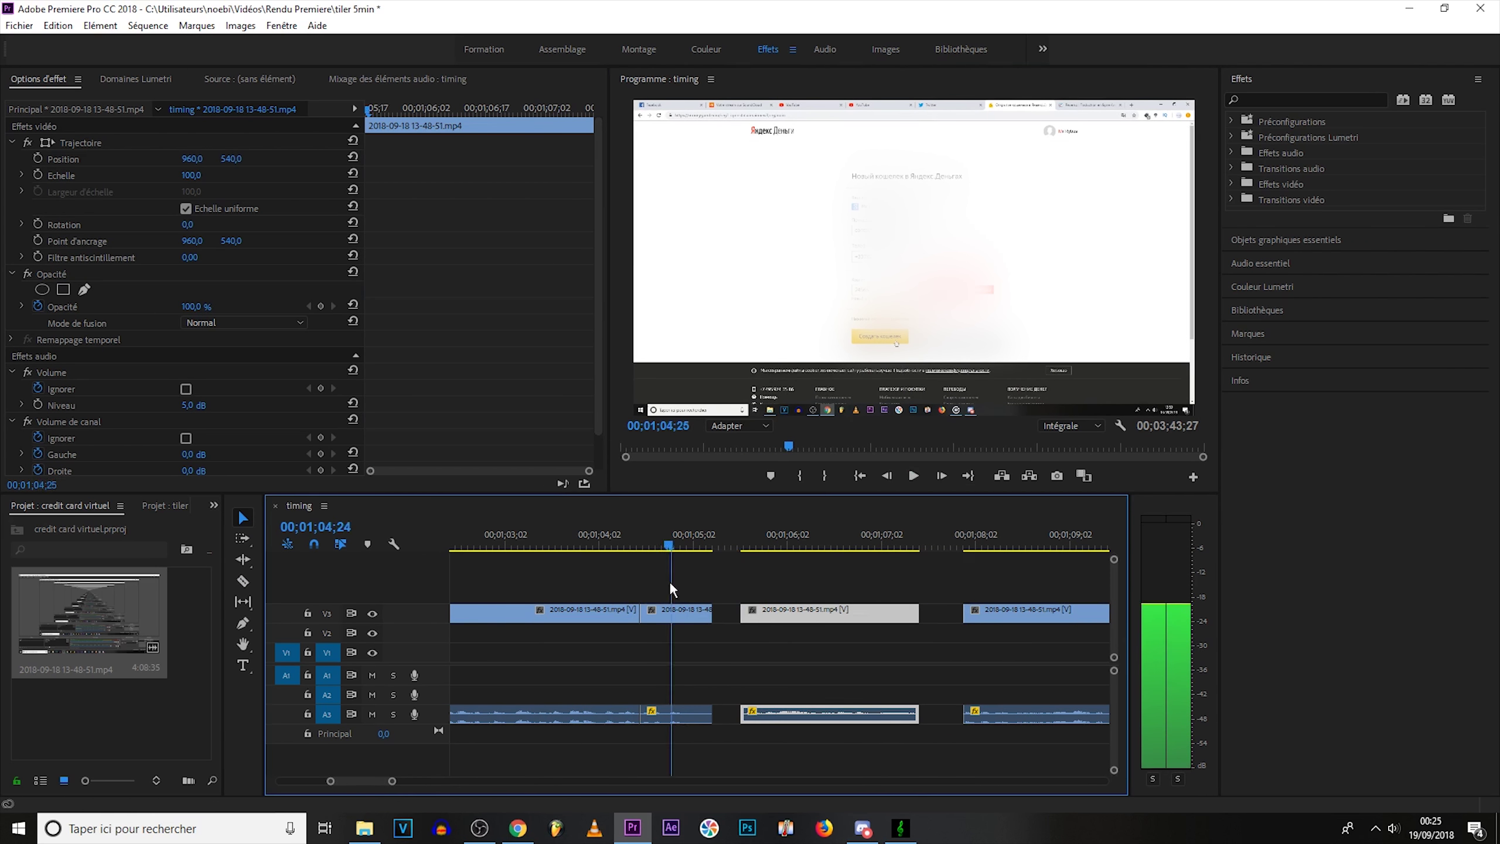
# Step: Filter the Effects panel search to 'vol'
pyautogui.click(1305, 99)
pyautogui.write('vol')
pyautogui.click(913, 476)
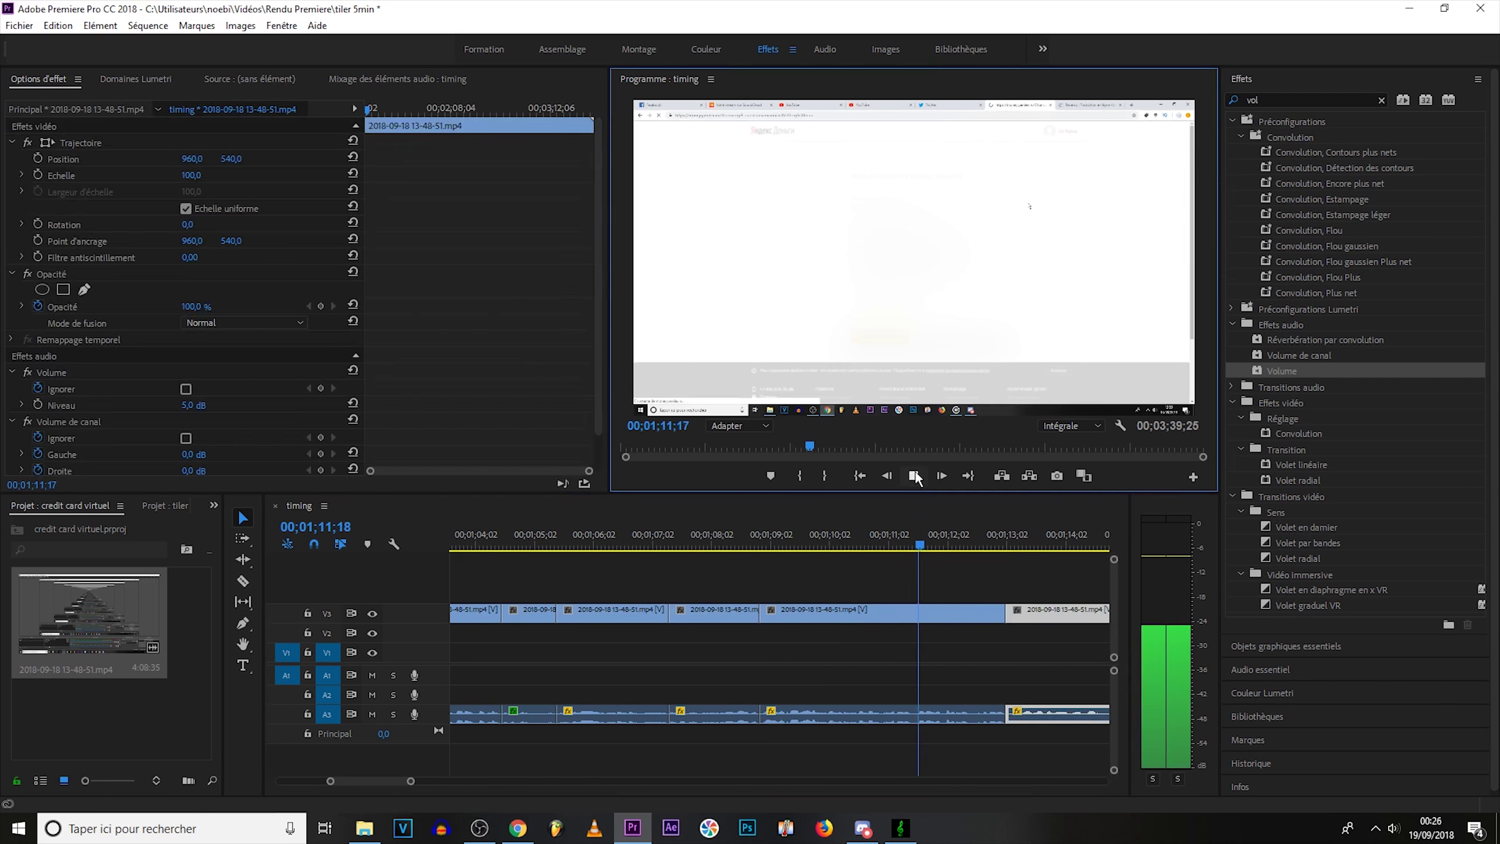
# Step: Cut the remaining pauses and close the gaps, shortening the sequence to 00;03;02;27
pyautogui.press('c')
pyautogui.moveTo(410, 781); pyautogui.dragTo(401, 786)
pyautogui.press('k')
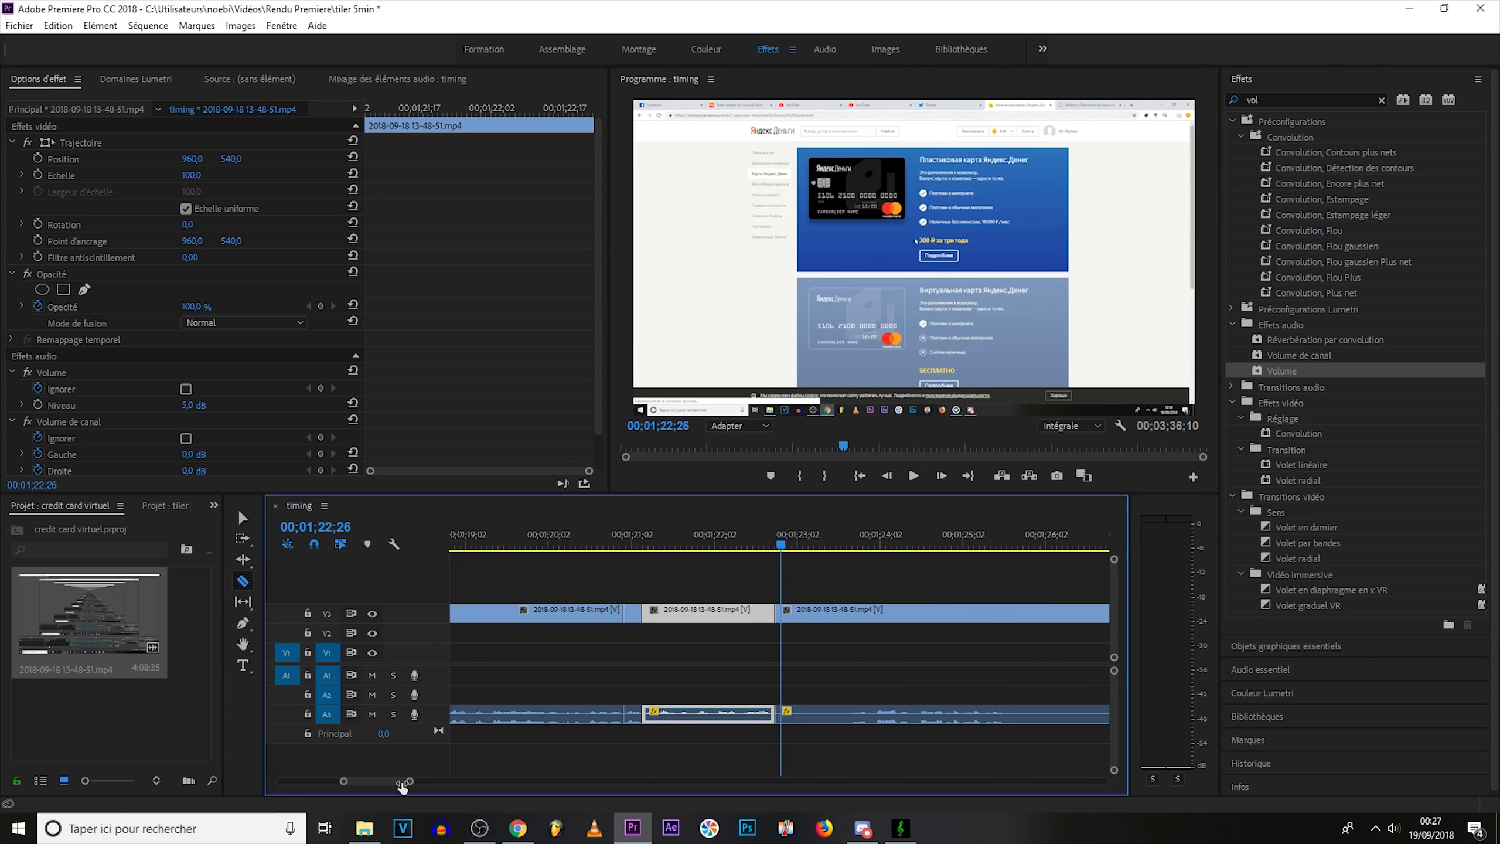
pyautogui.press('l')
pyautogui.press('l')
pyautogui.press('l')
pyautogui.press('v')
pyautogui.moveTo(701, 617); pyautogui.dragTo(701, 617)
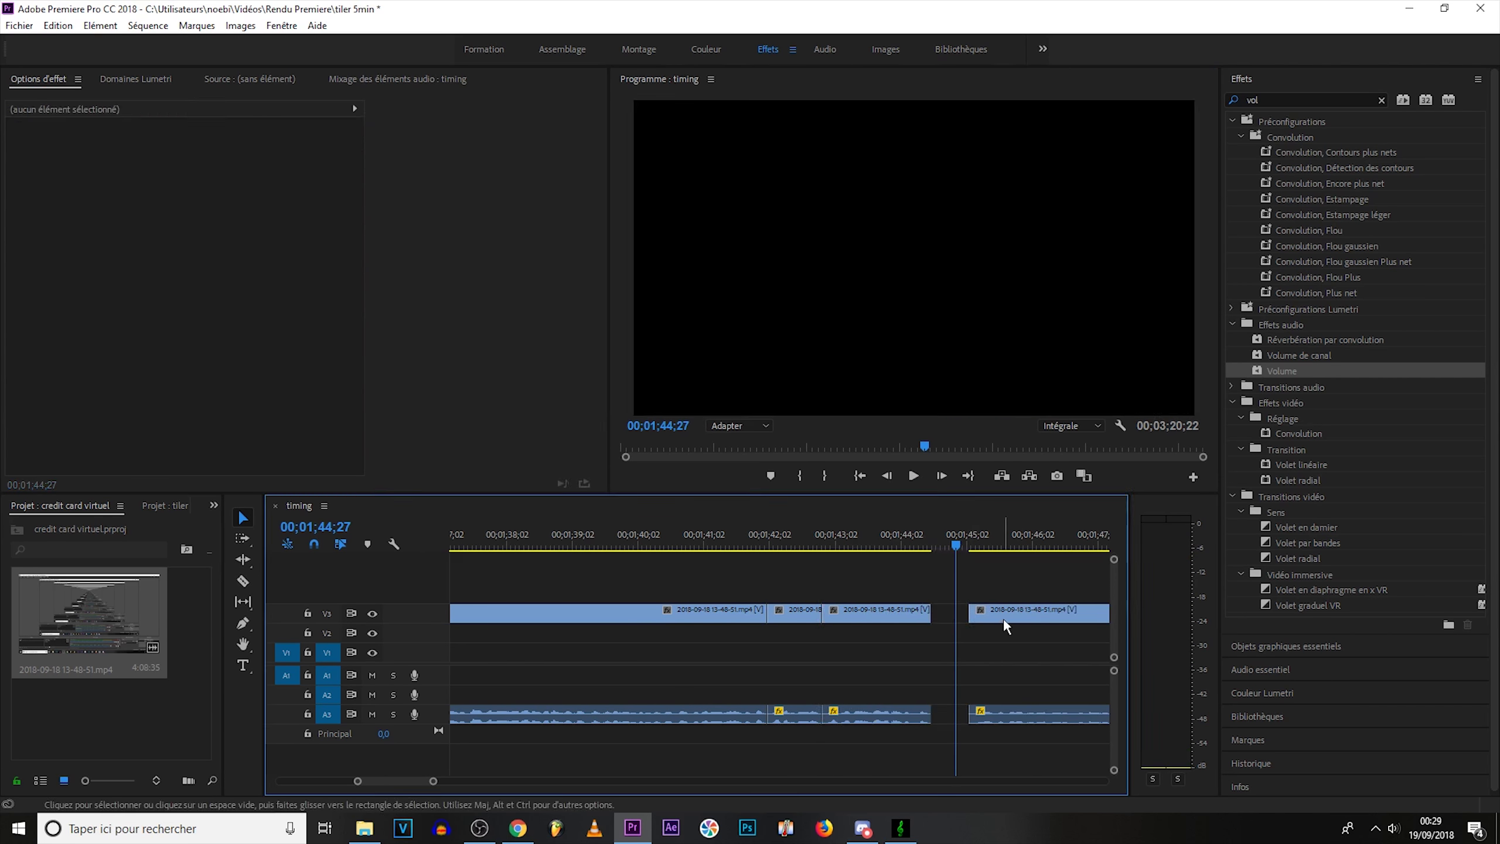
pyautogui.click(655, 717)
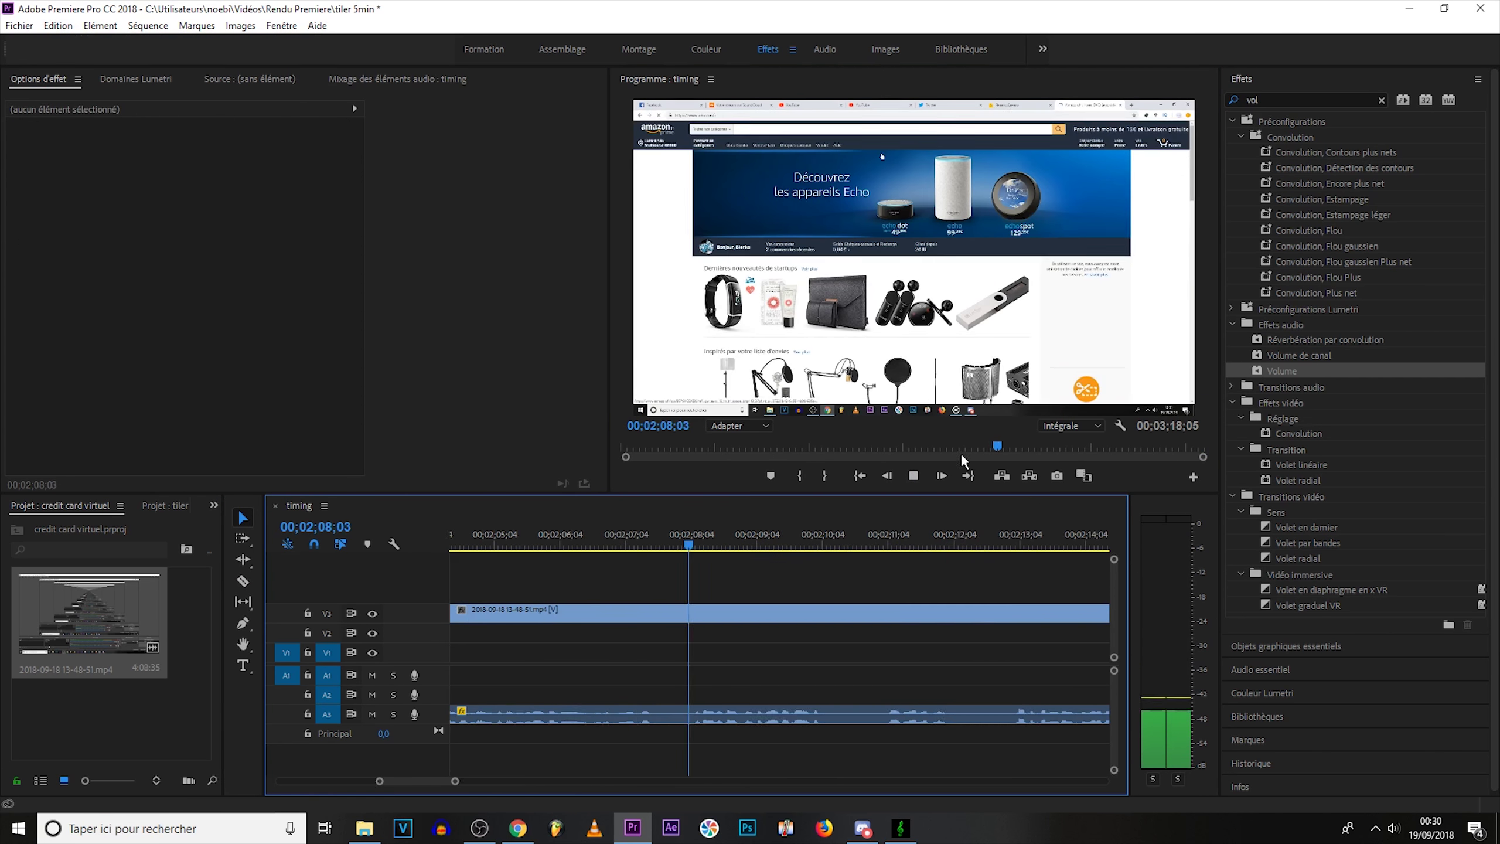
pyautogui.click(912, 476)
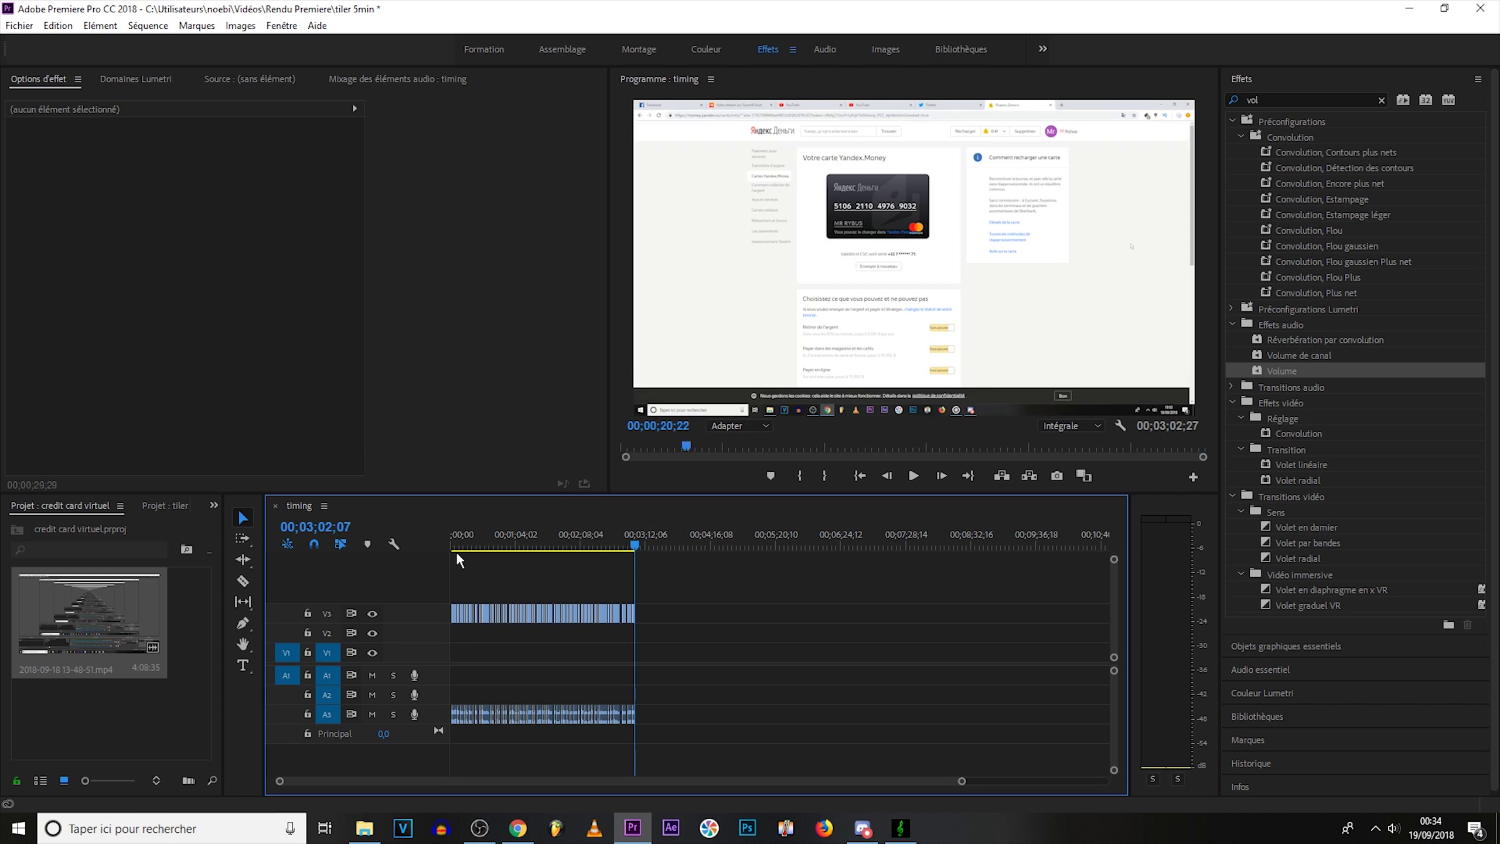
# Step: Return the playhead to the start and play the sequence through once
pyautogui.moveTo(650, 553); pyautogui.dragTo(422, 557)
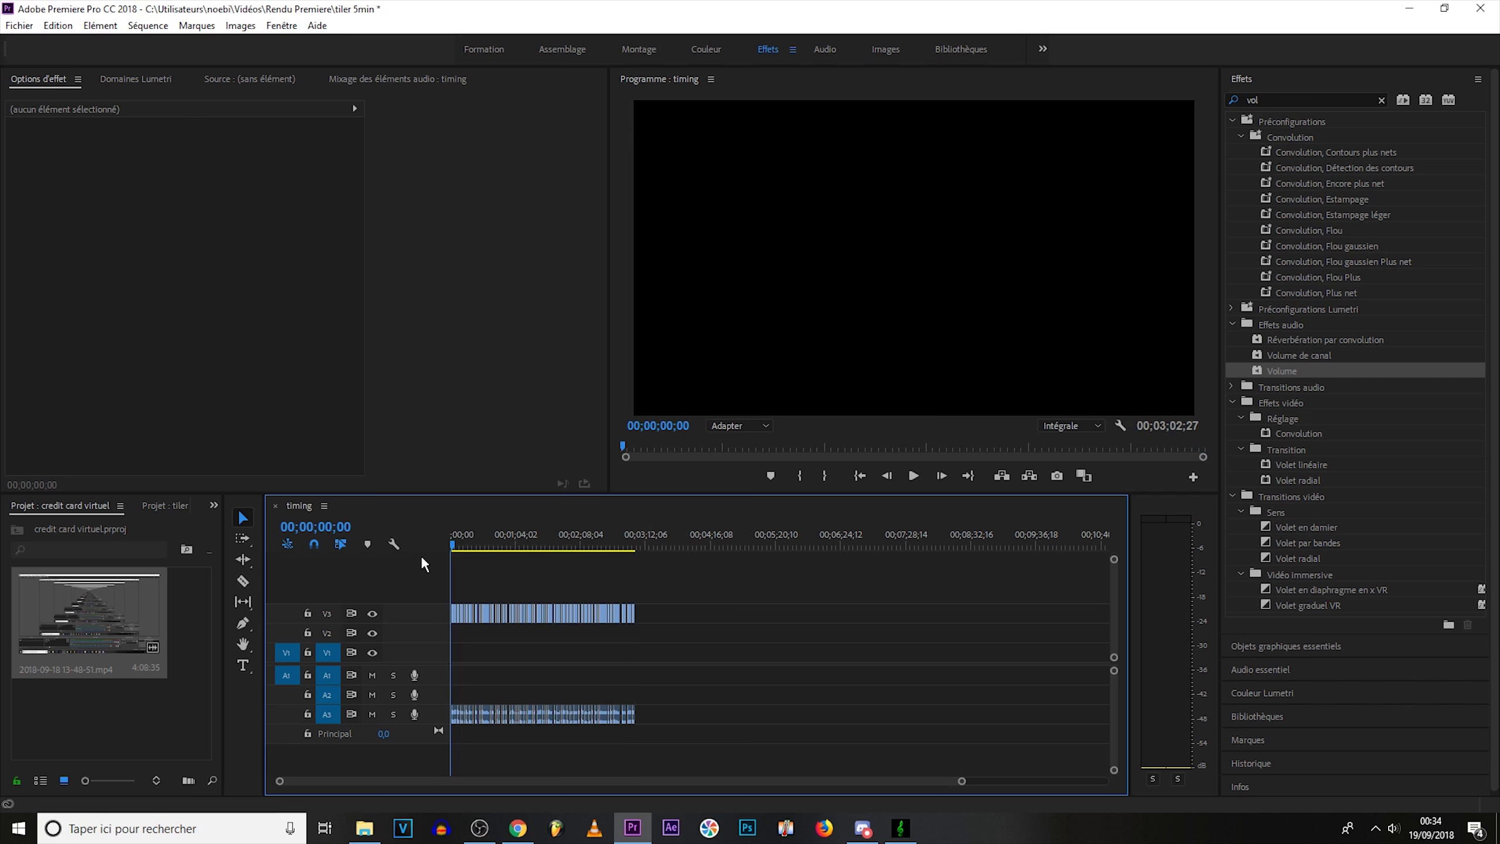
pyautogui.moveTo(962, 781)
pyautogui.mouseDown()
pyautogui.moveTo(651, 762)
pyautogui.moveTo(771, 781)
pyautogui.moveTo(456, 619)
pyautogui.mouseUp()
pyautogui.click(915, 476)
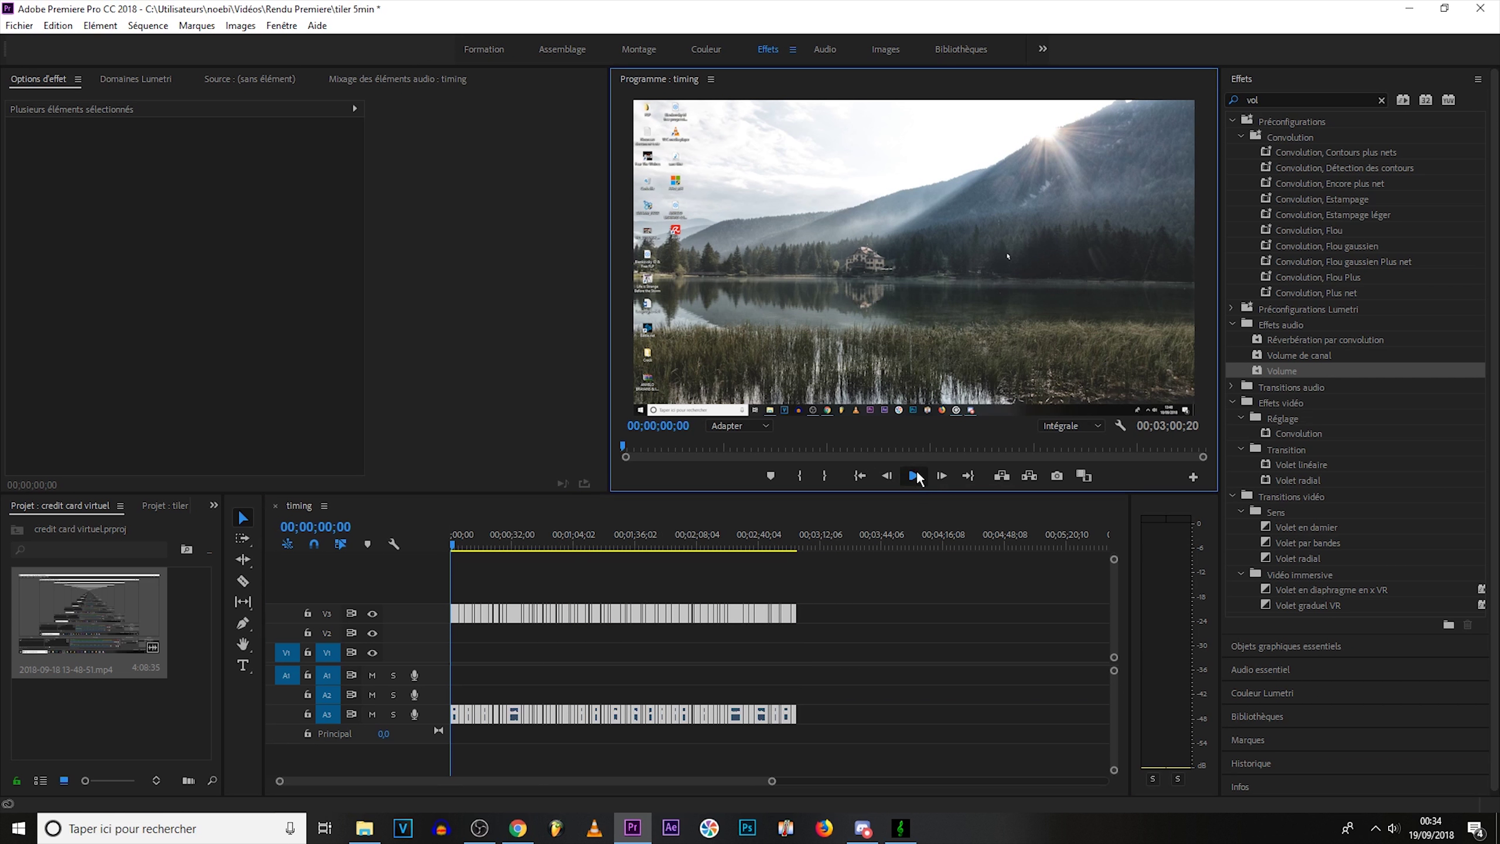
pyautogui.click(914, 475)
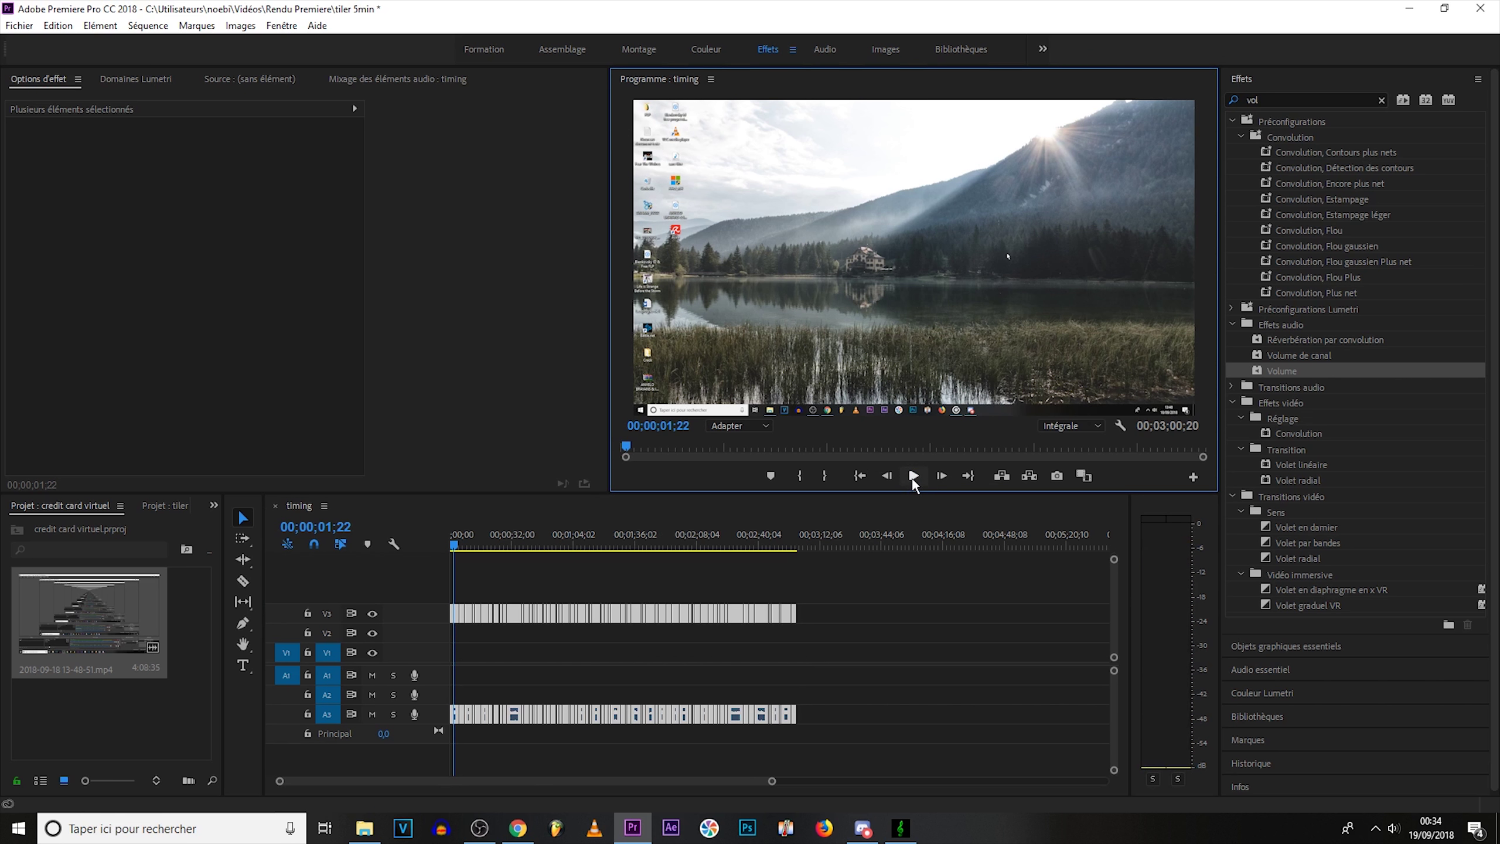
# Step: Scrub to park the playhead at 00;00;43;02, where the Yandex.Money page begins
pyautogui.press('=')
pyautogui.click(629, 535)
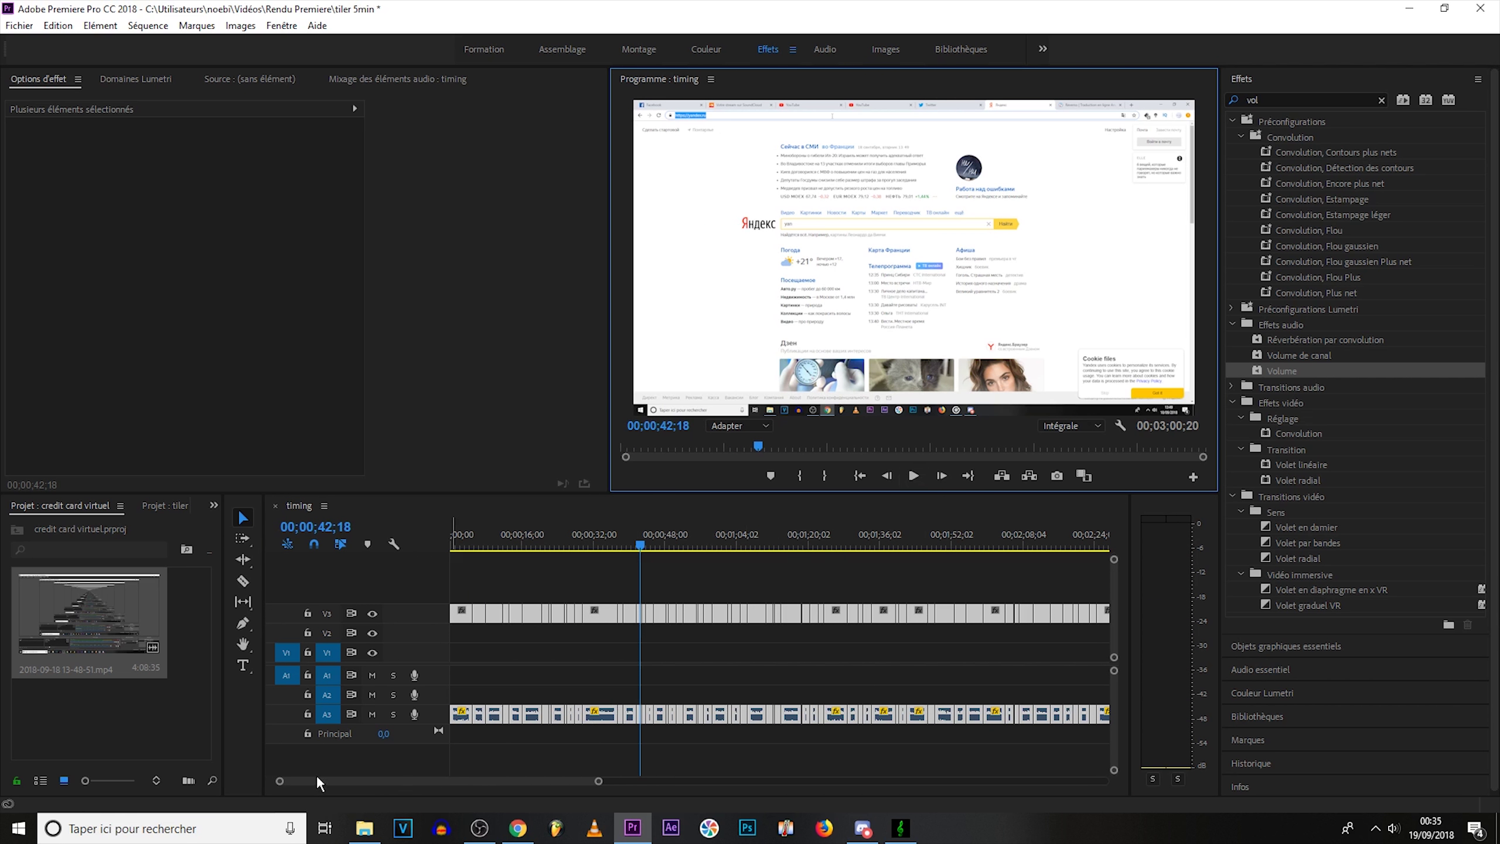
pyautogui.scroll(2, 280, 783)
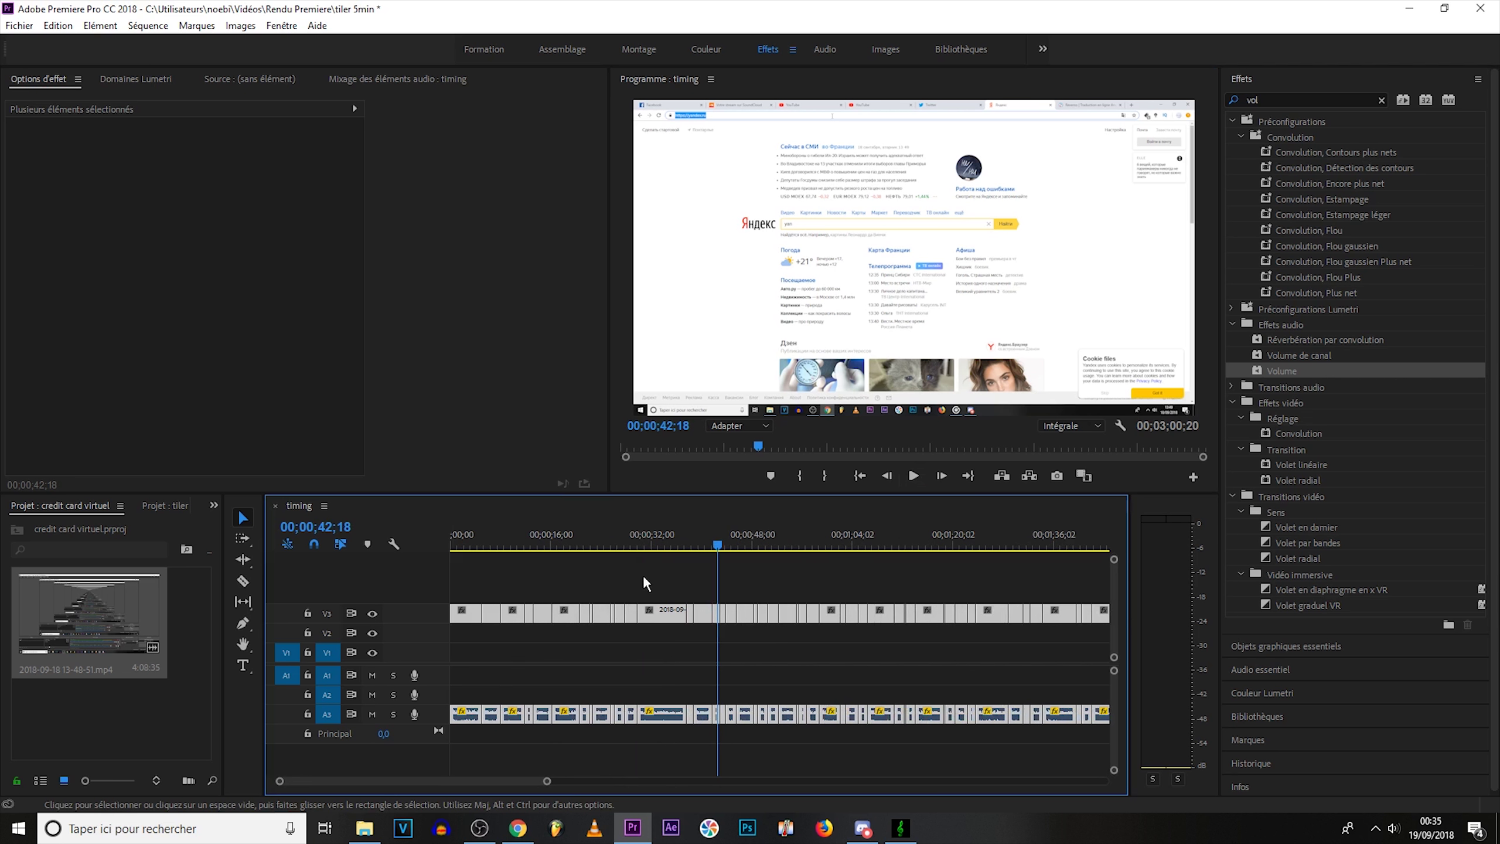
pyautogui.moveTo(725, 547); pyautogui.dragTo(721, 551)
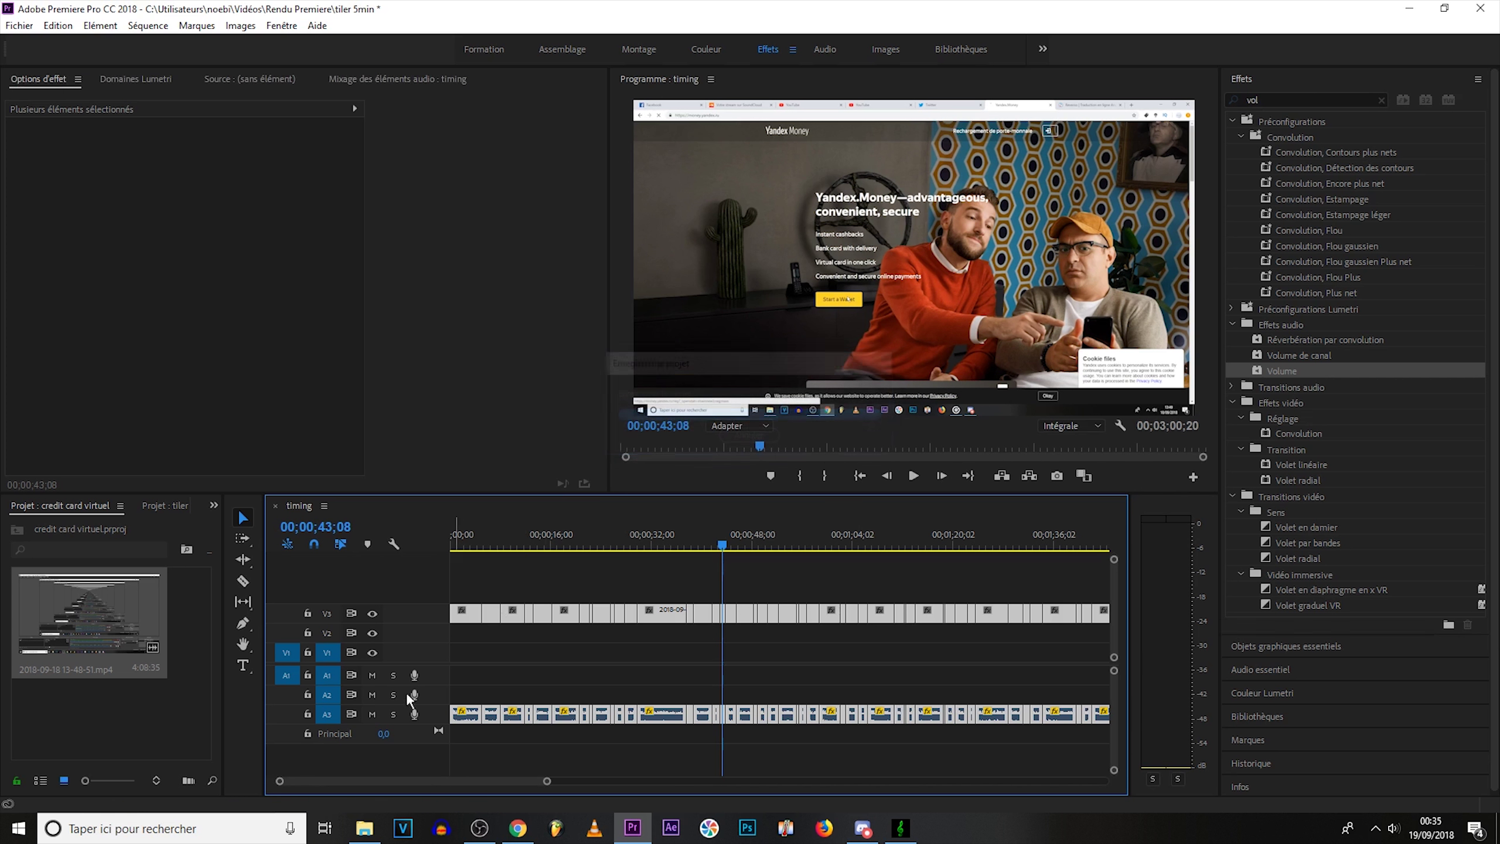
pyautogui.moveTo(280, 781); pyautogui.dragTo(289, 782)
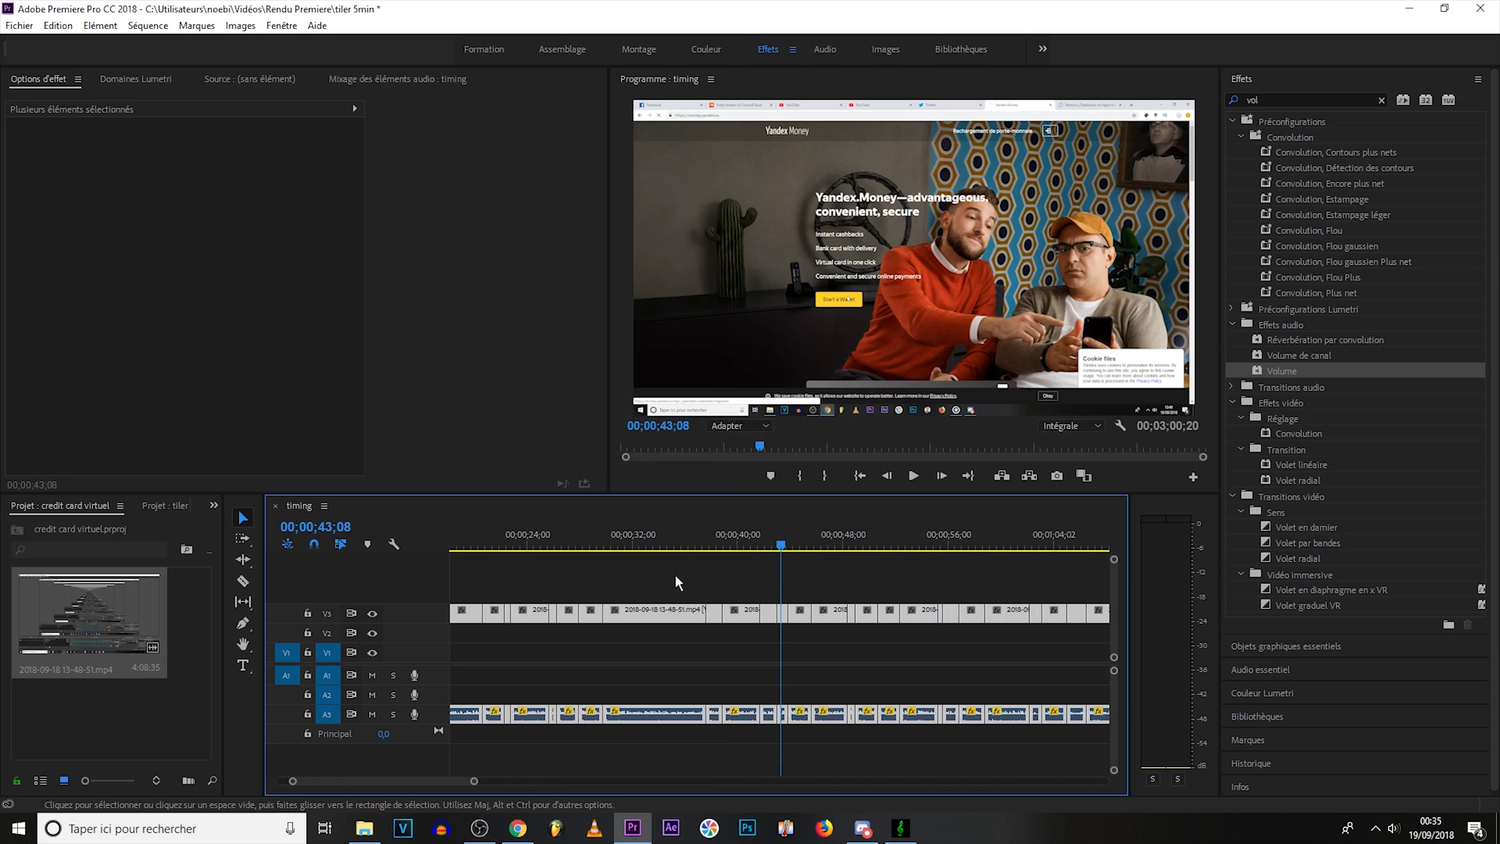
pyautogui.click(621, 543)
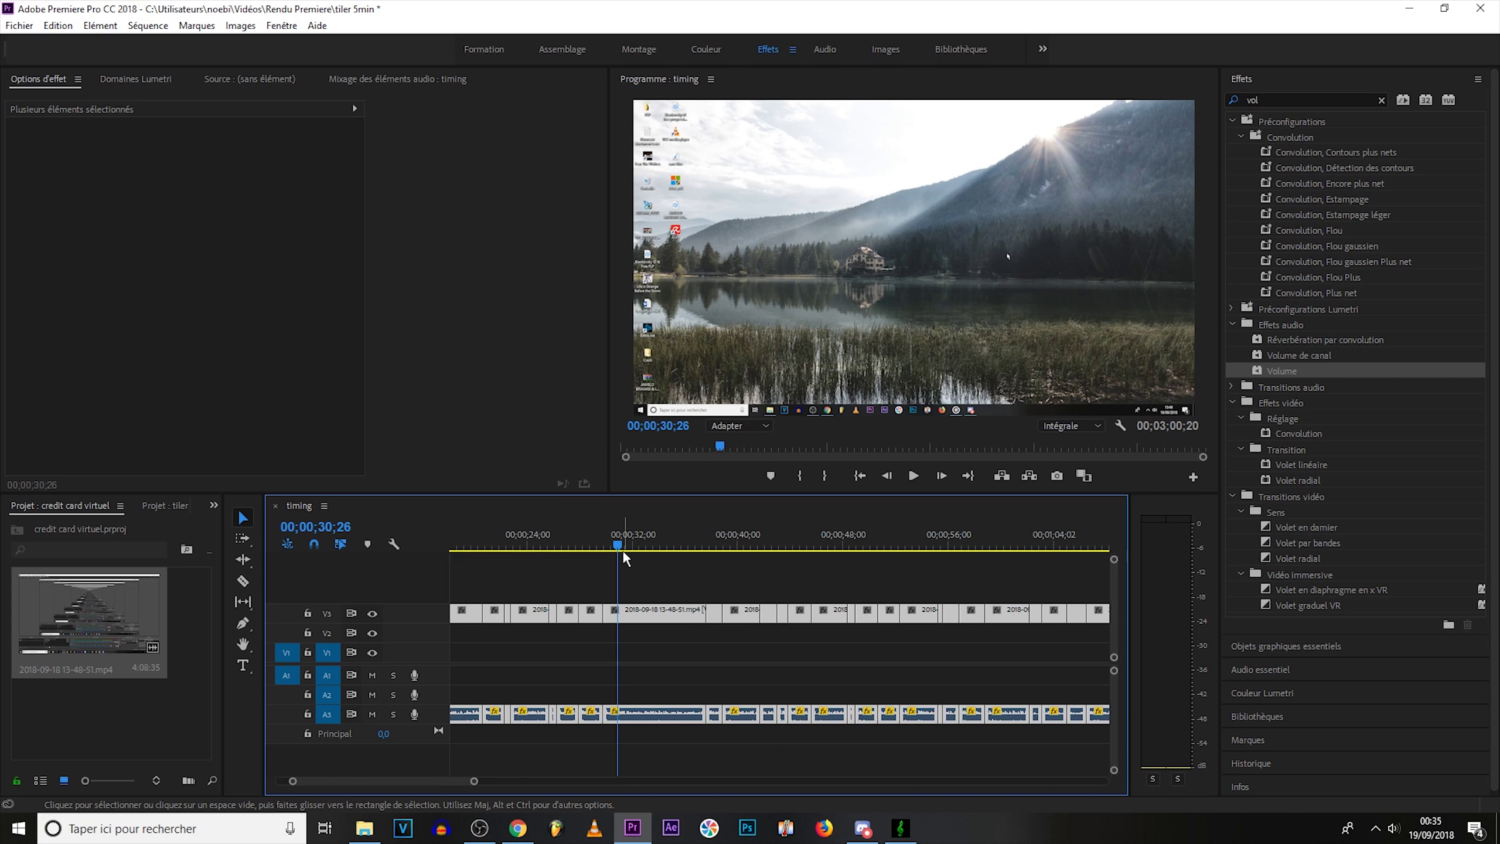
pyautogui.moveTo(622, 547)
pyautogui.mouseDown()
pyautogui.moveTo(709, 568)
pyautogui.moveTo(725, 553)
pyautogui.moveTo(779, 554)
pyautogui.mouseUp()
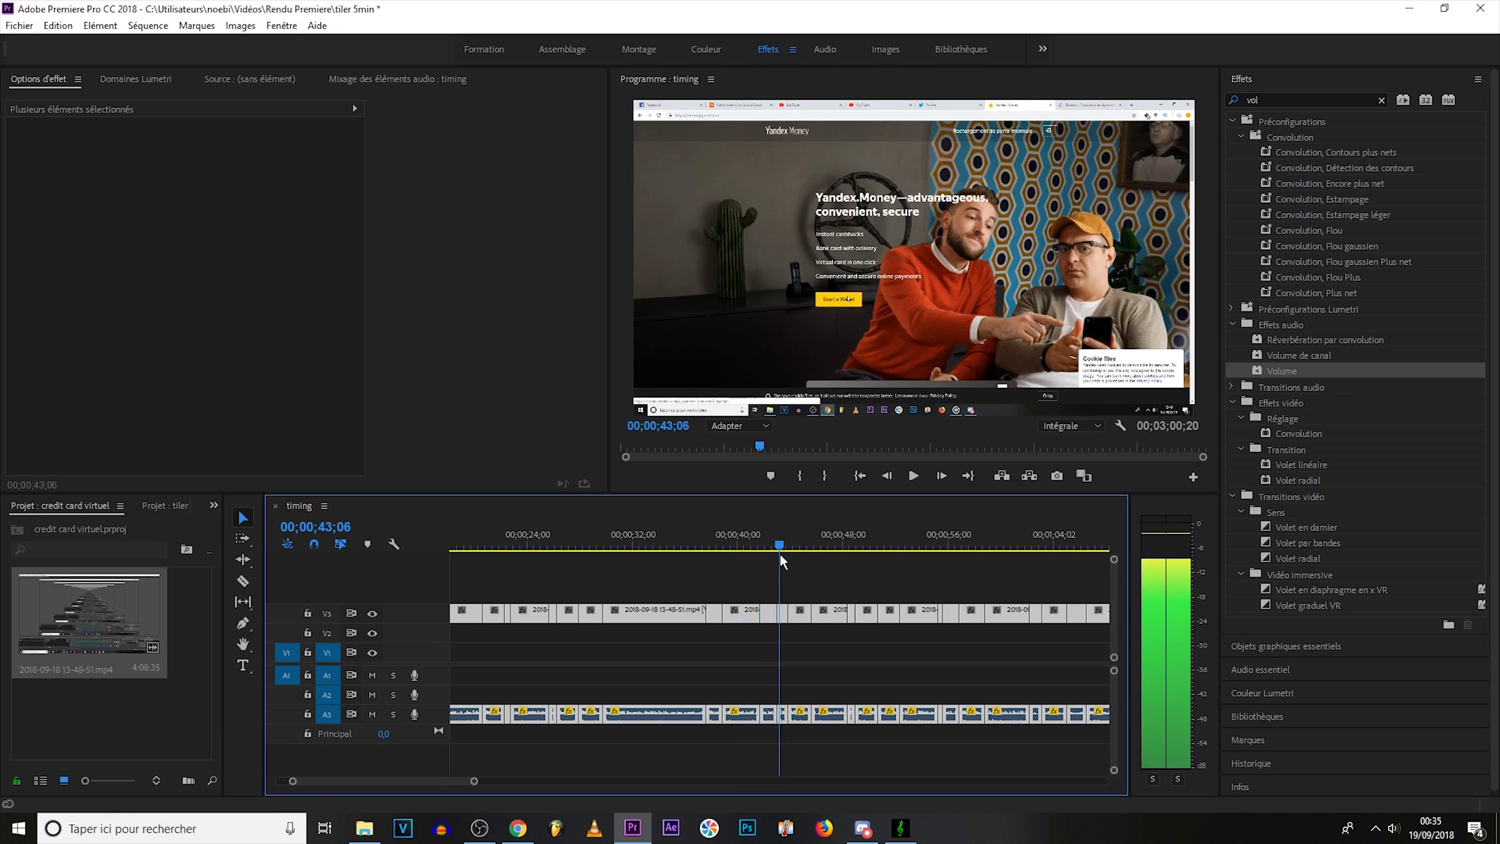
pyautogui.moveTo(292, 780); pyautogui.dragTo(311, 780)
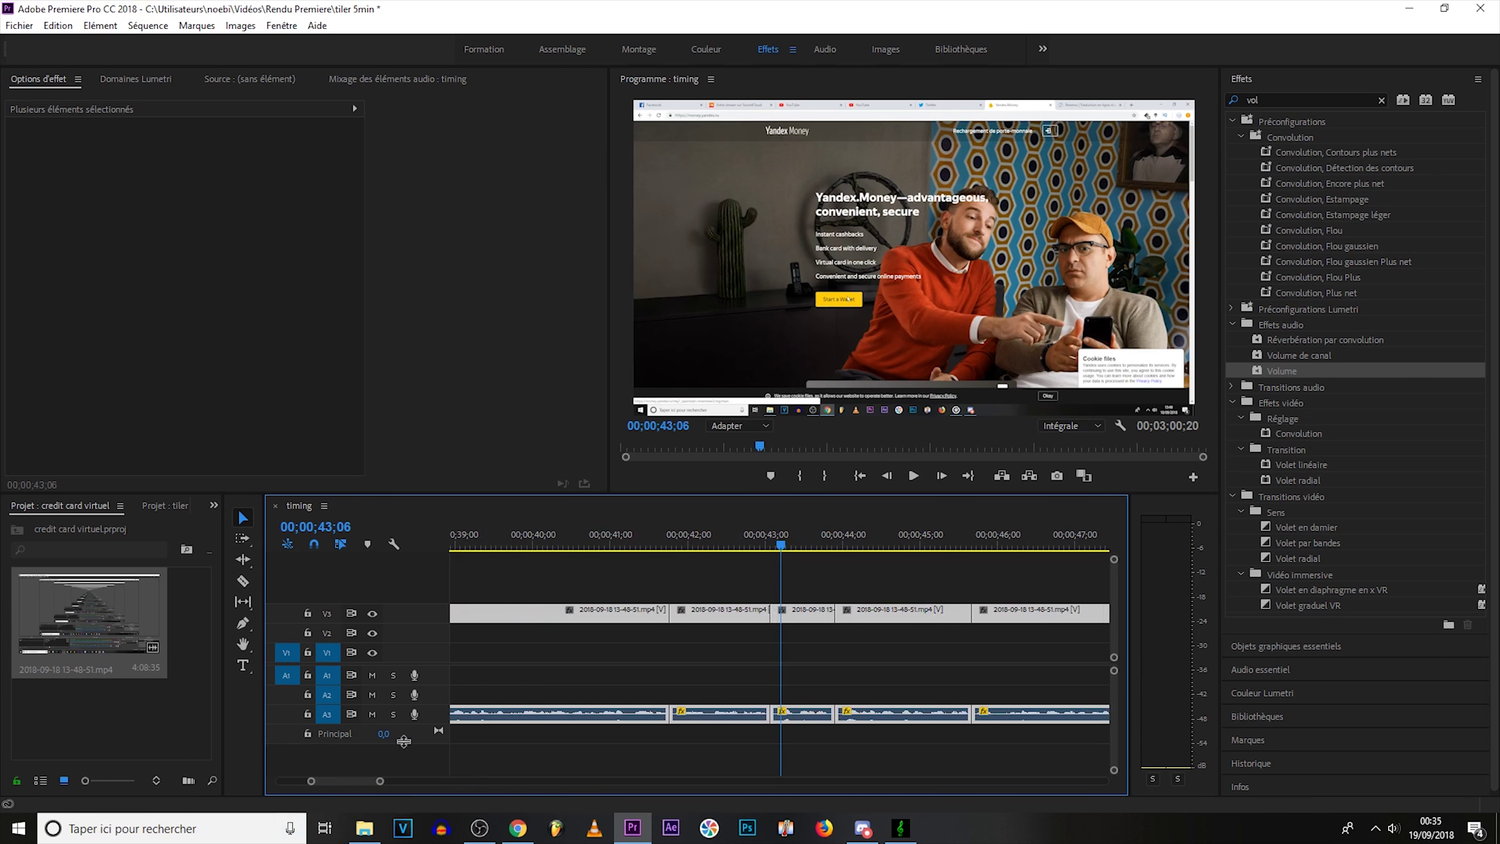
pyautogui.click(778, 549)
# Step: Select the V3 clip at 00;00;43;02 and show its Effect Controls (Options d'effet)
pyautogui.click(770, 546)
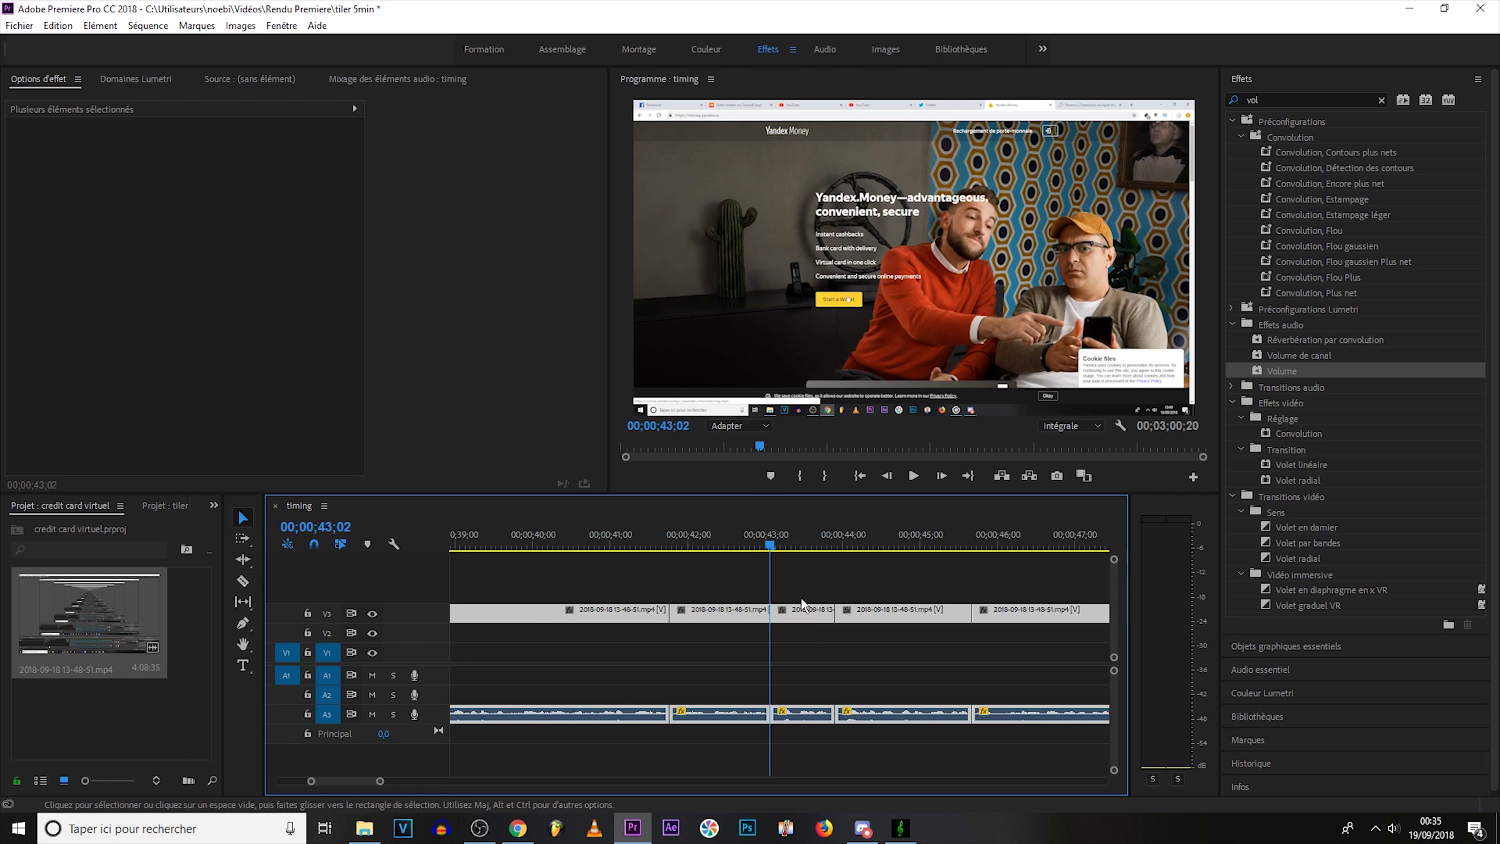
pyautogui.hotkey('shift', '2')
pyautogui.click(36, 78)
pyautogui.press('d')
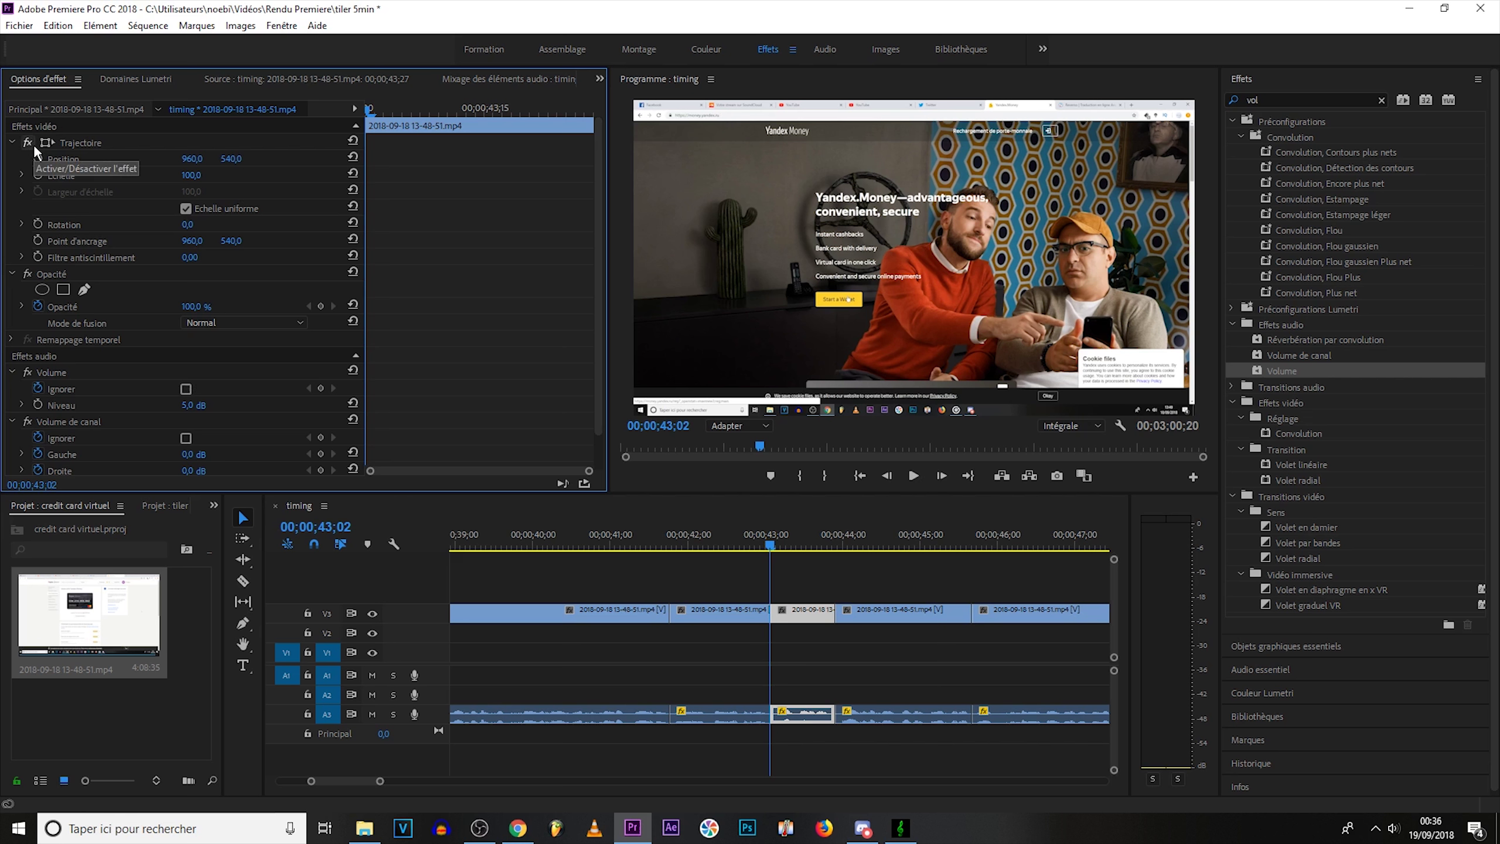
pyautogui.scroll(3, 321, 781)
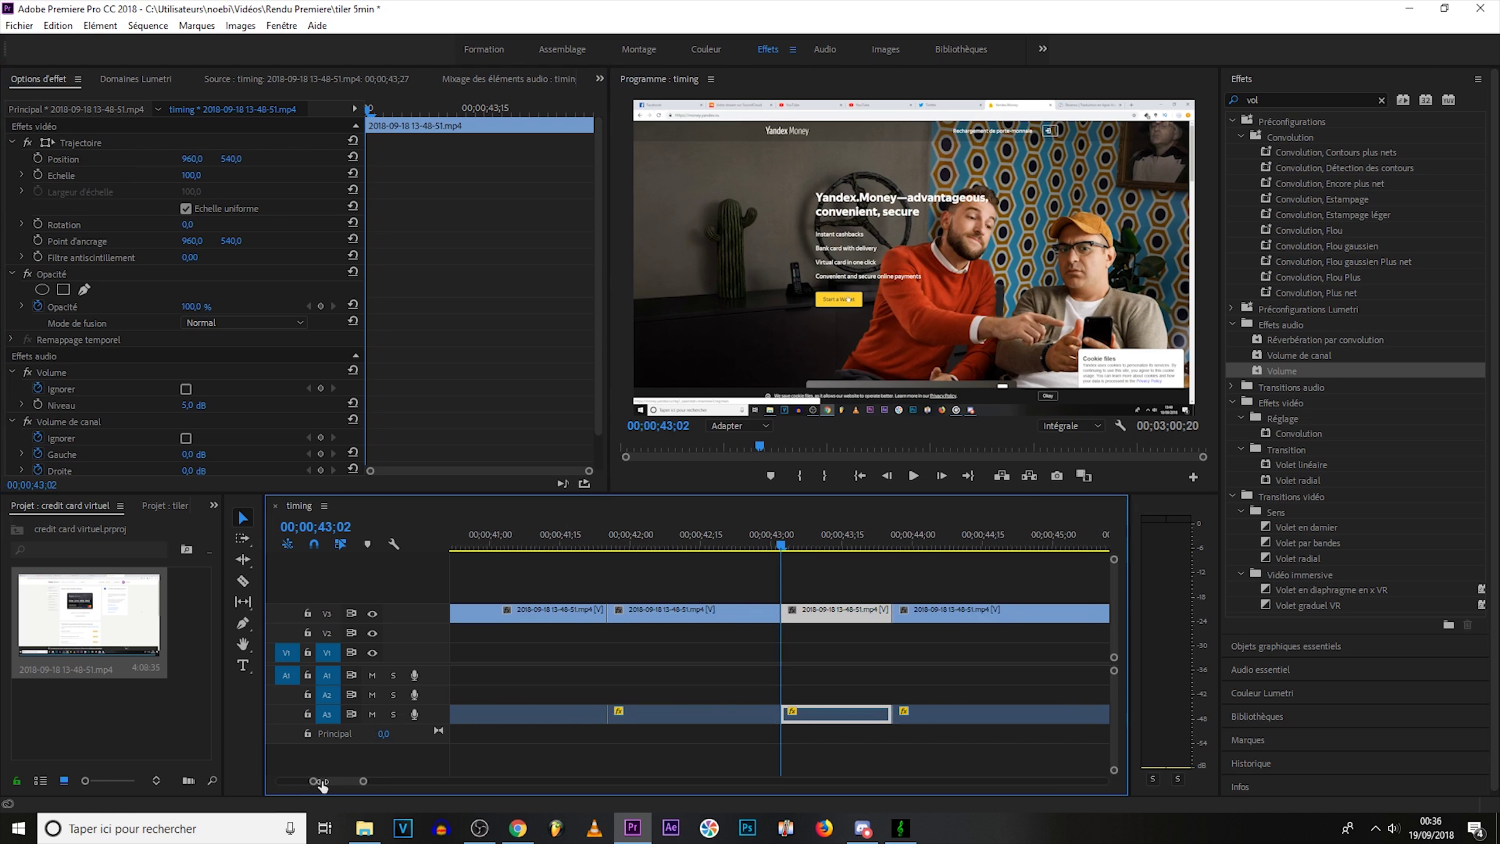
# Step: Keyframe a zoom from full frame to Echelle 176 and Position 1618, 942 at 00;00;43;06
pyautogui.click(38, 158)
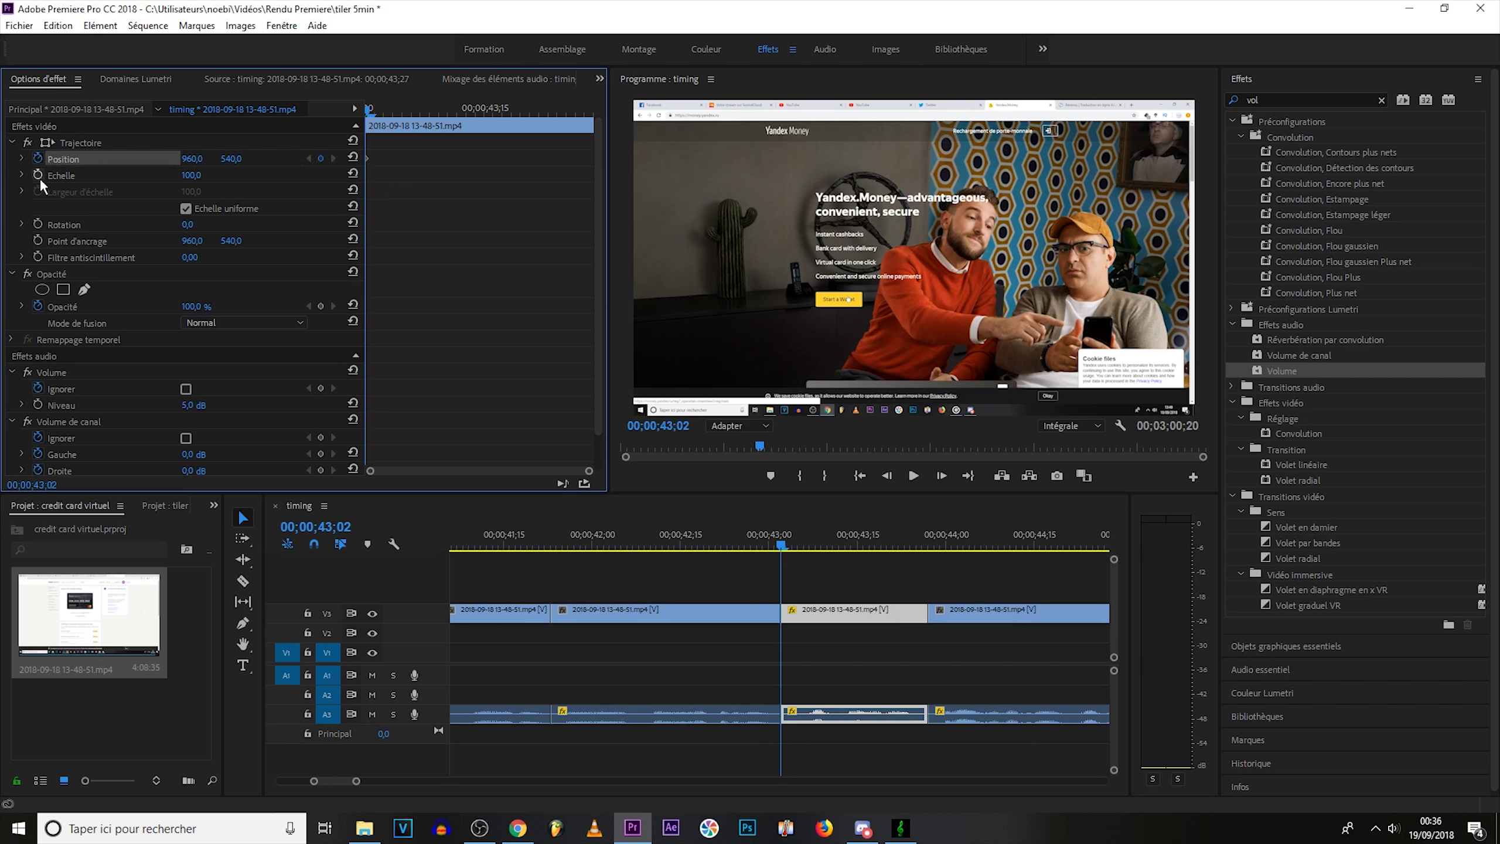
pyautogui.click(38, 175)
pyautogui.moveTo(370, 112); pyautogui.dragTo(402, 113)
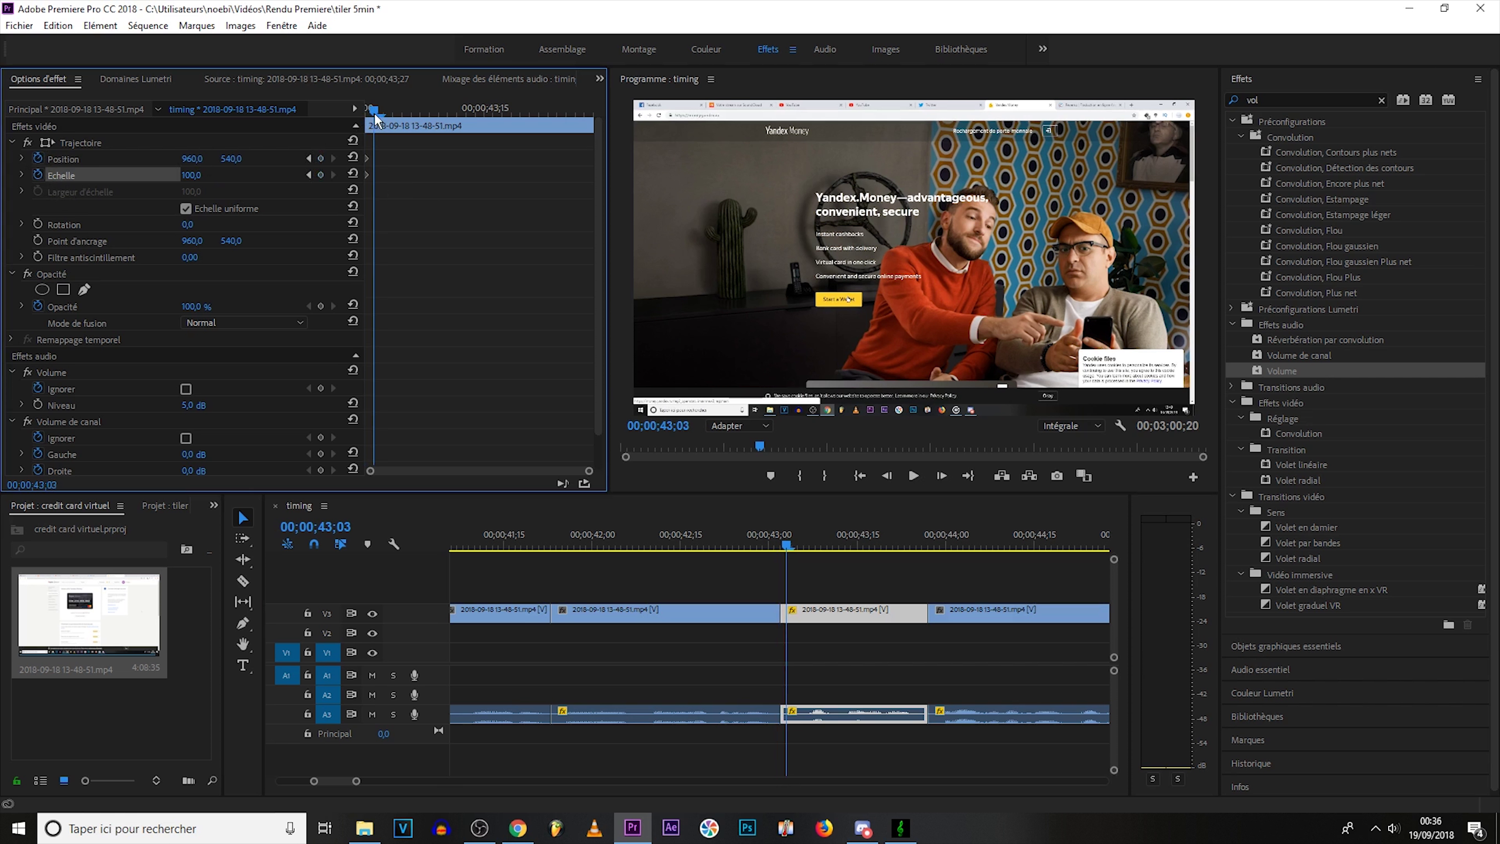
pyautogui.click(321, 158)
pyautogui.click(321, 174)
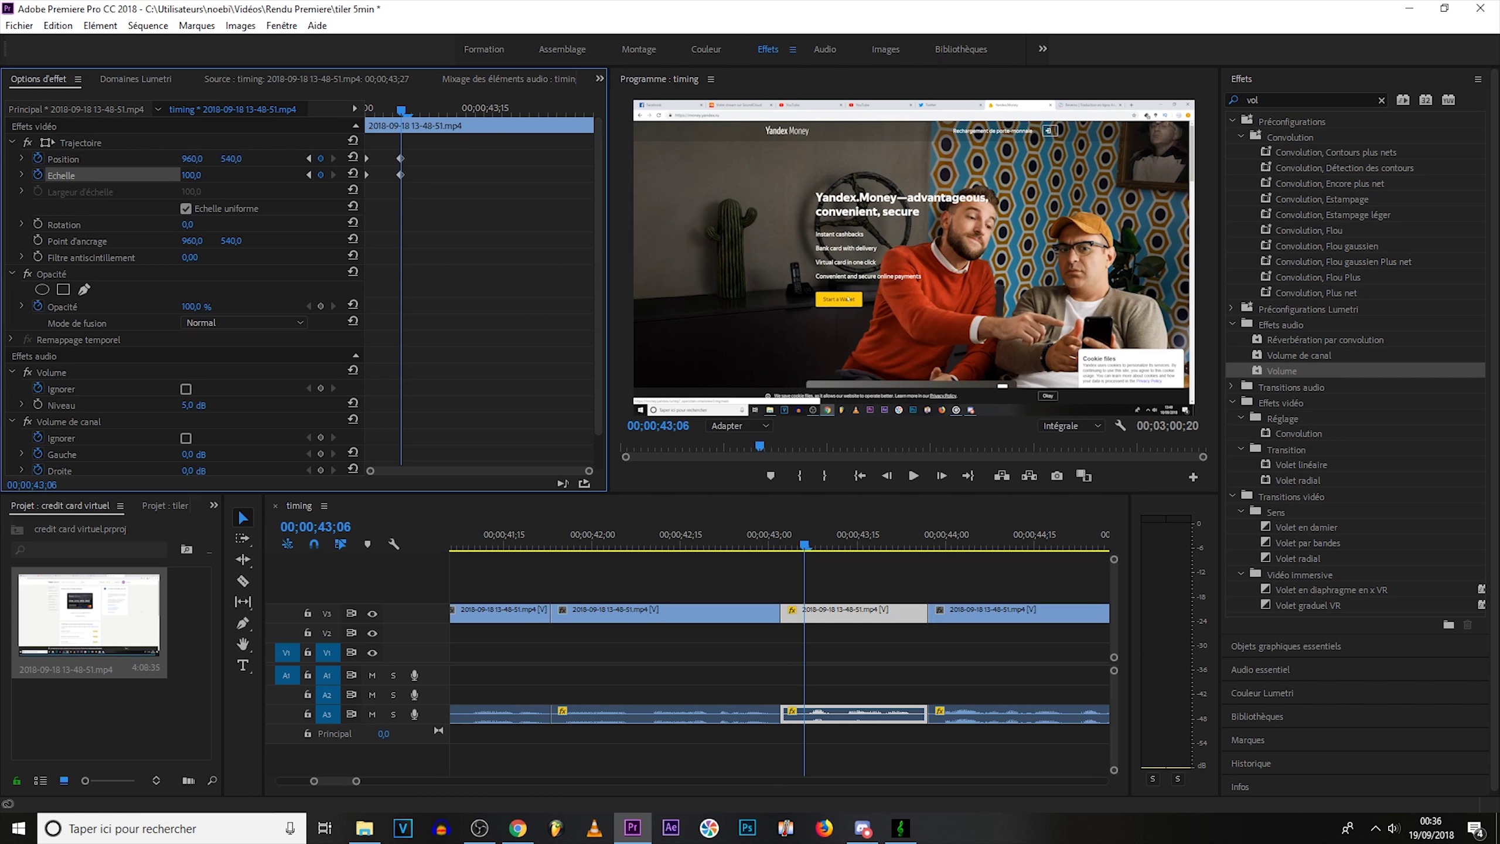
pyautogui.moveTo(191, 175)
pyautogui.mouseDown()
pyautogui.moveTo(266, 158)
pyautogui.moveTo(201, 158)
pyautogui.moveTo(248, 158)
pyautogui.moveTo(210, 174)
pyautogui.moveTo(189, 158)
pyautogui.mouseUp()
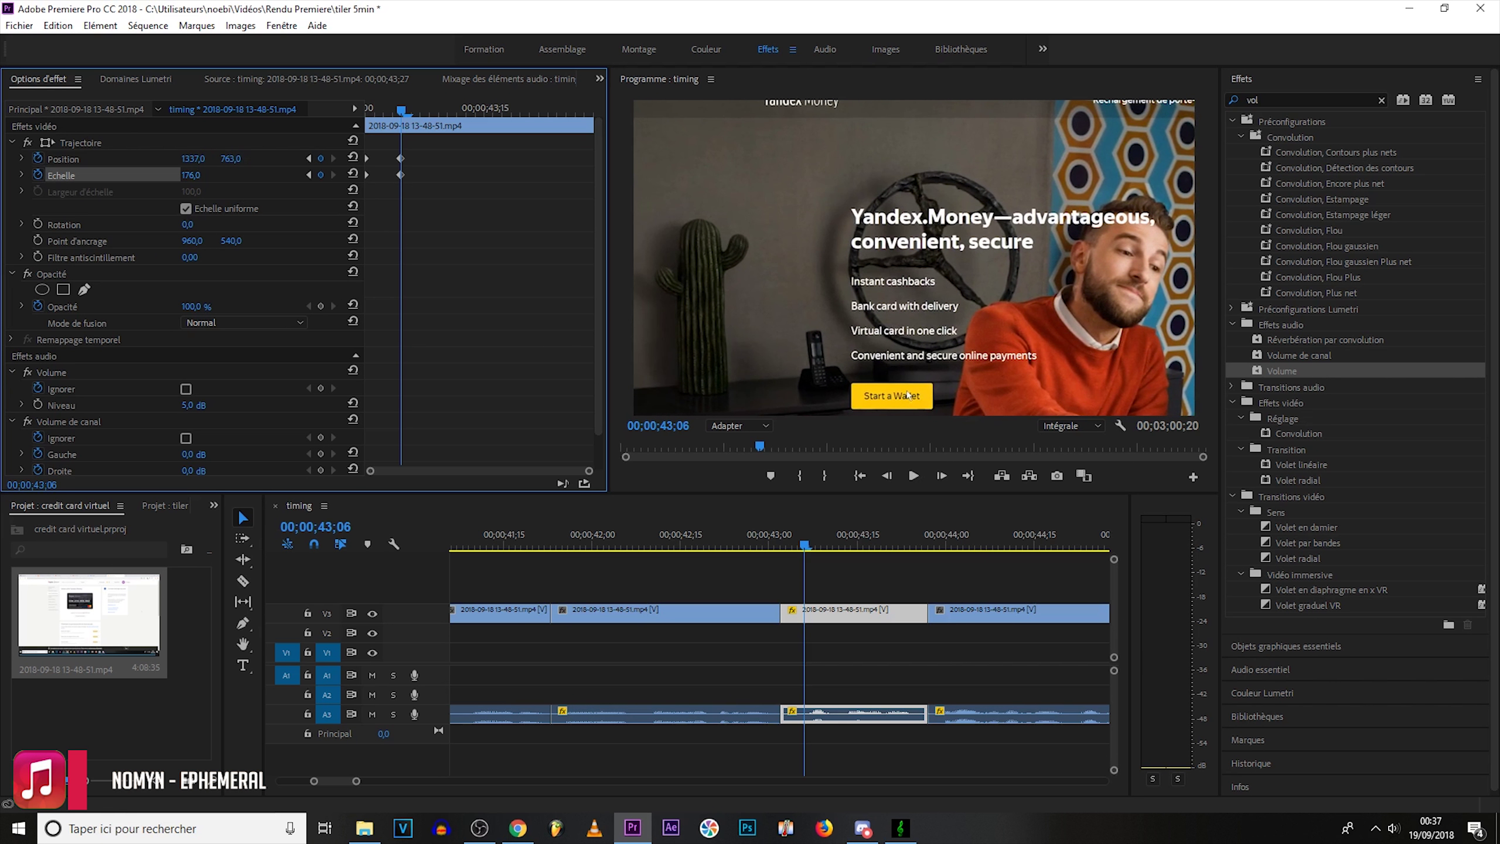
pyautogui.moveTo(907, 394); pyautogui.dragTo(907, 432)
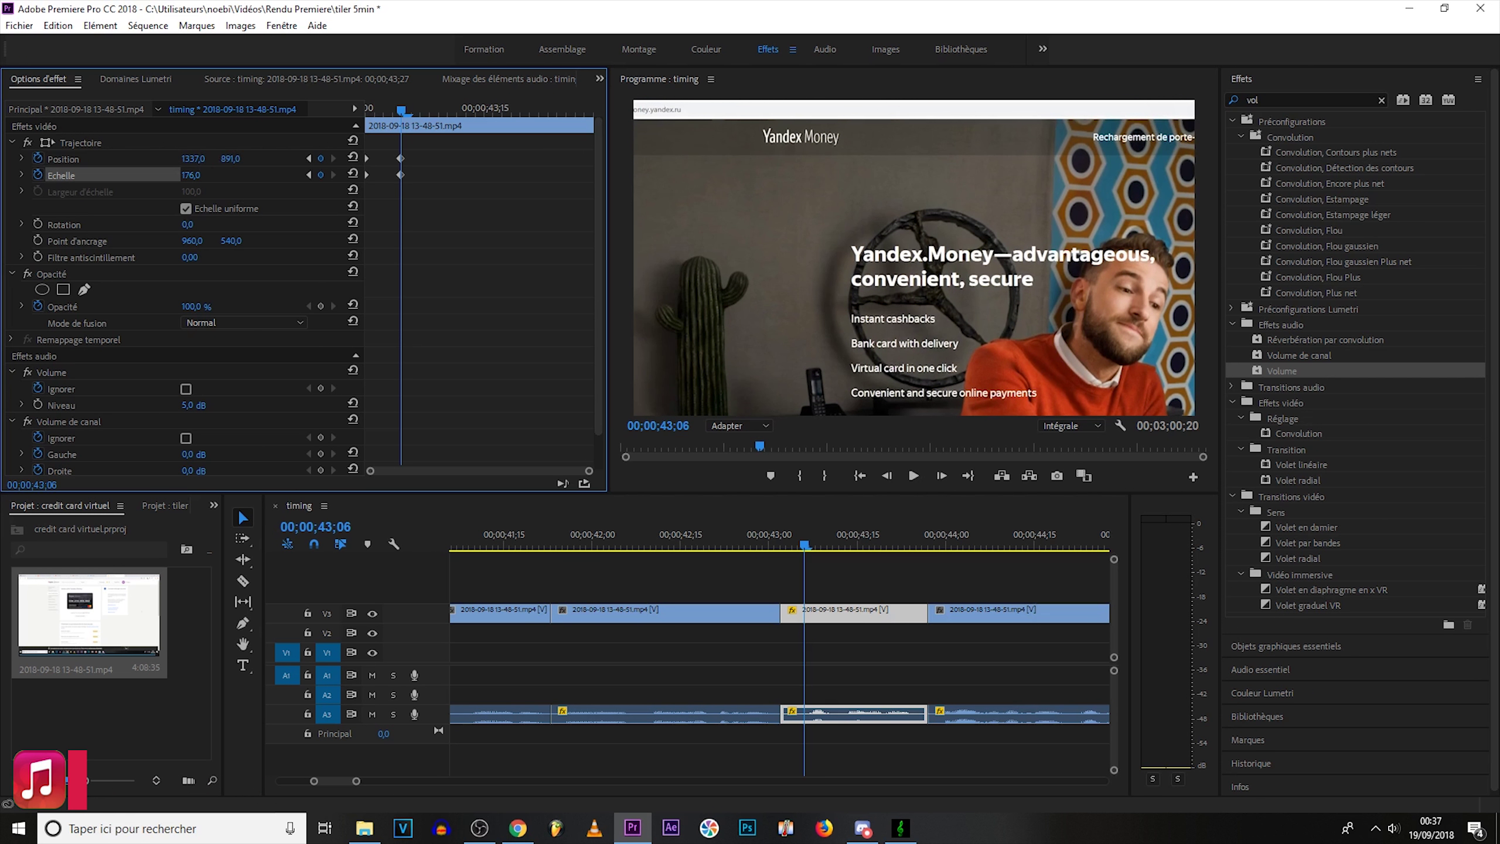
pyautogui.moveTo(194, 158)
pyautogui.mouseDown()
pyautogui.moveTo(278, 158)
pyautogui.moveTo(245, 158)
pyautogui.mouseUp()
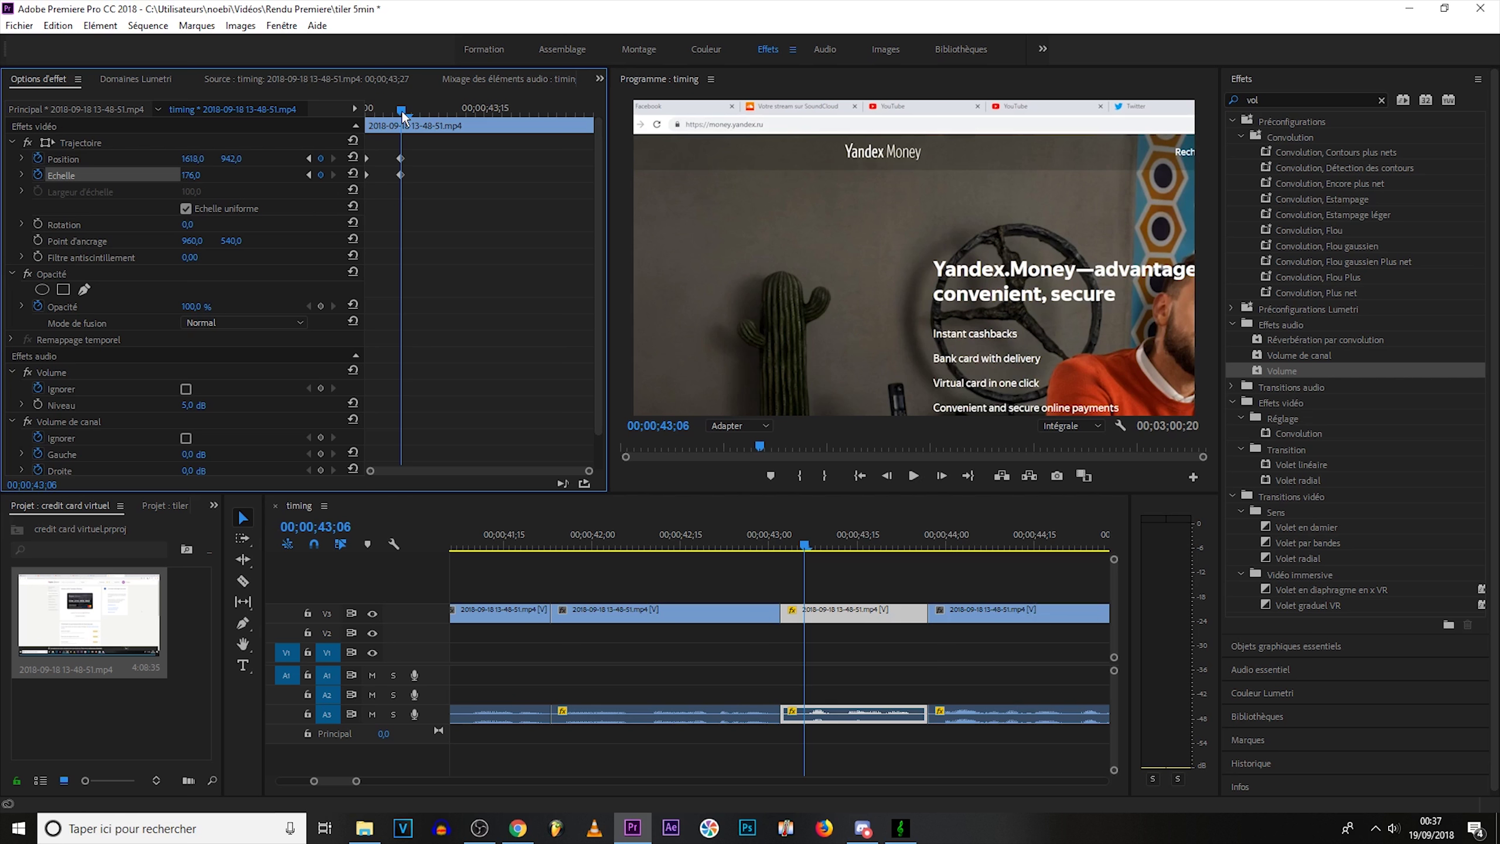
# Step: Add Position and Echelle hold keyframes around 00;00;43;19, preview, and shift them slightly later
pyautogui.moveTo(401, 111); pyautogui.dragTo(522, 126)
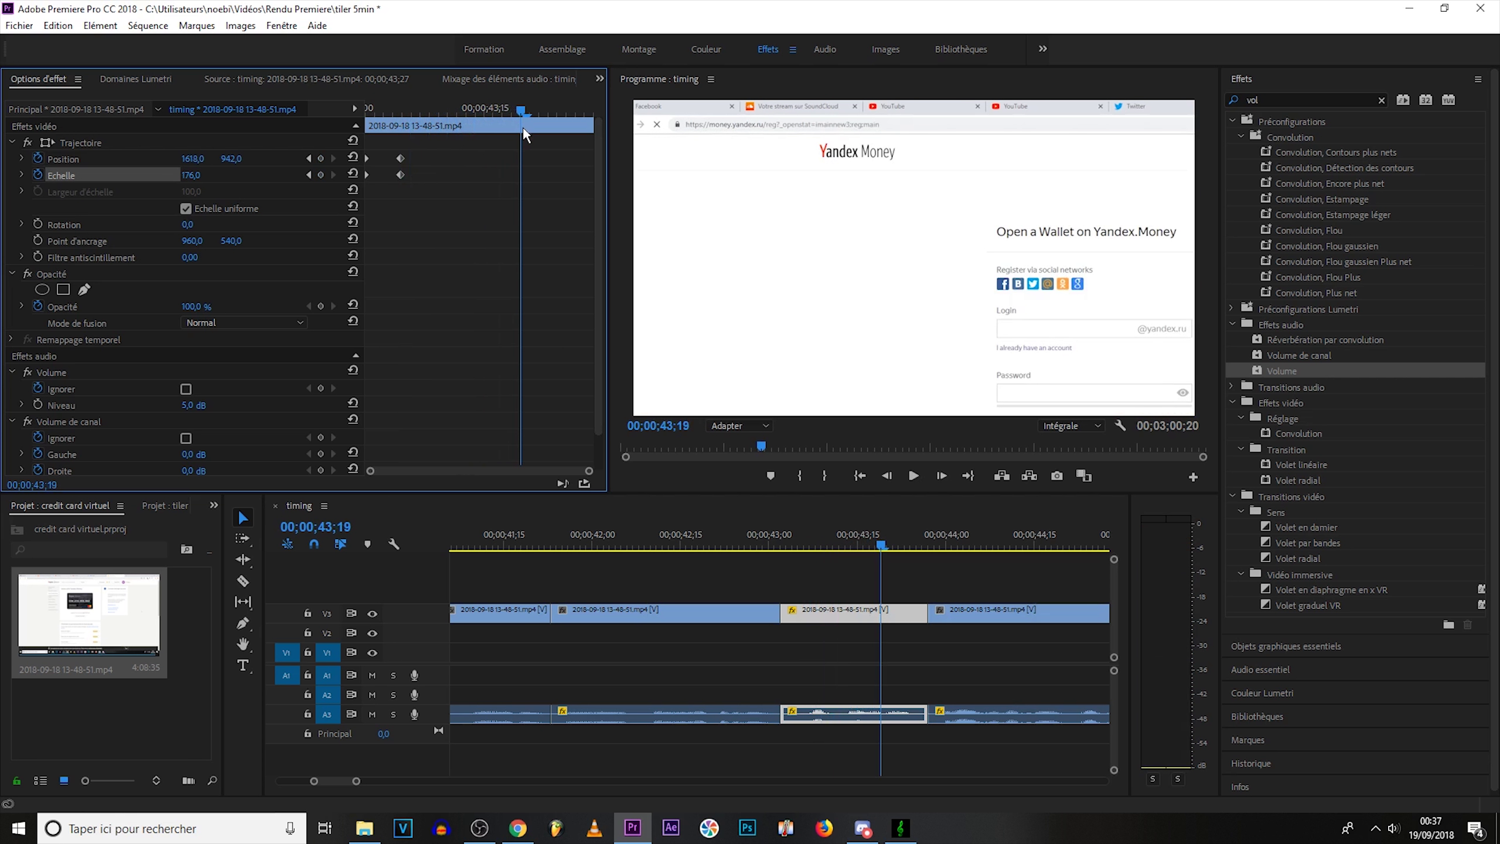
pyautogui.click(321, 158)
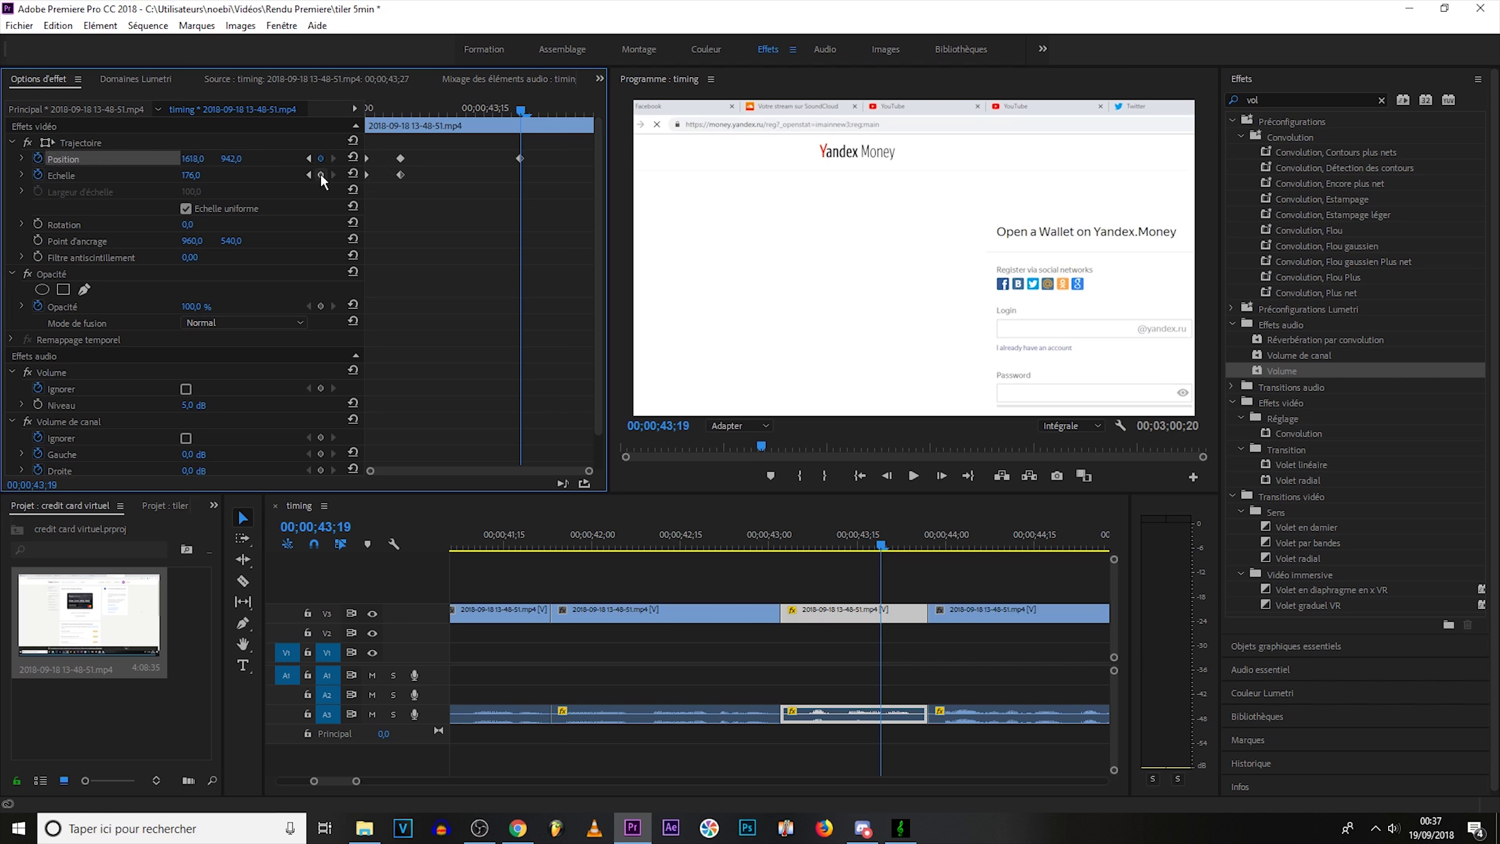
pyautogui.click(319, 174)
pyautogui.moveTo(521, 108); pyautogui.dragTo(401, 140)
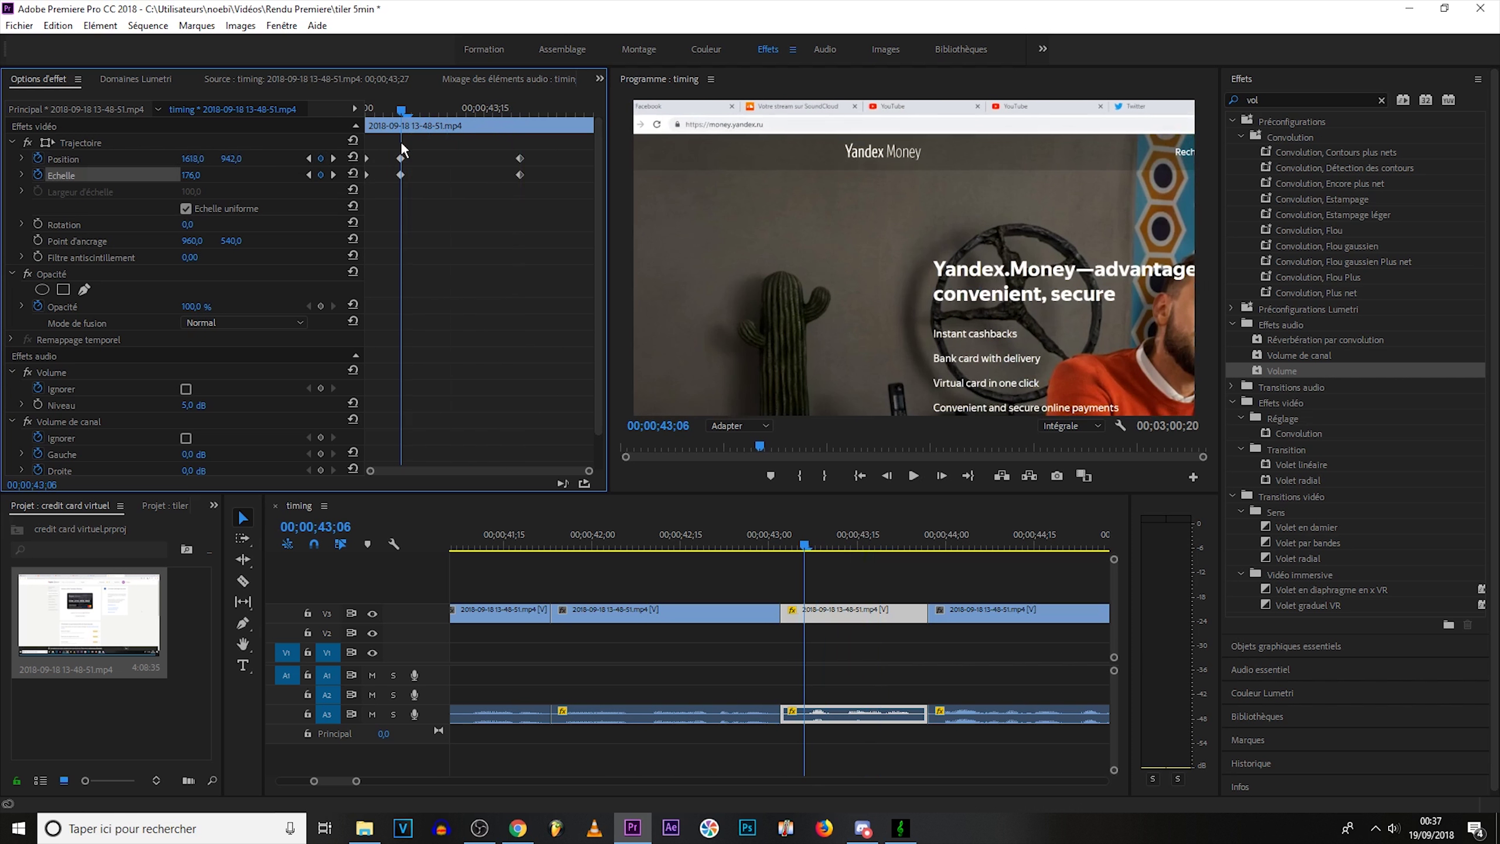
pyautogui.click(913, 476)
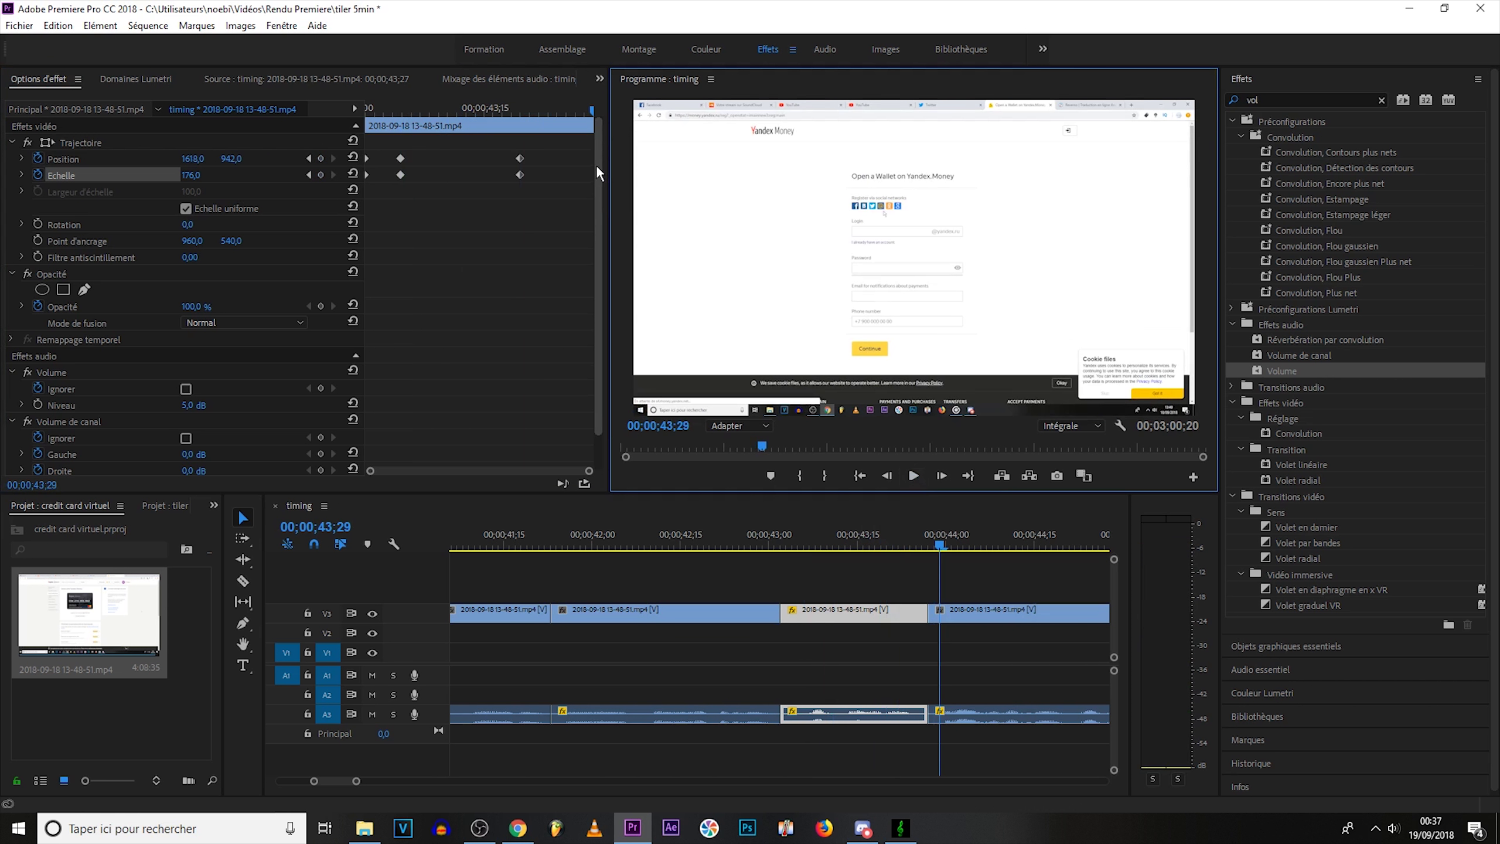
pyautogui.moveTo(584, 109); pyautogui.dragTo(363, 159)
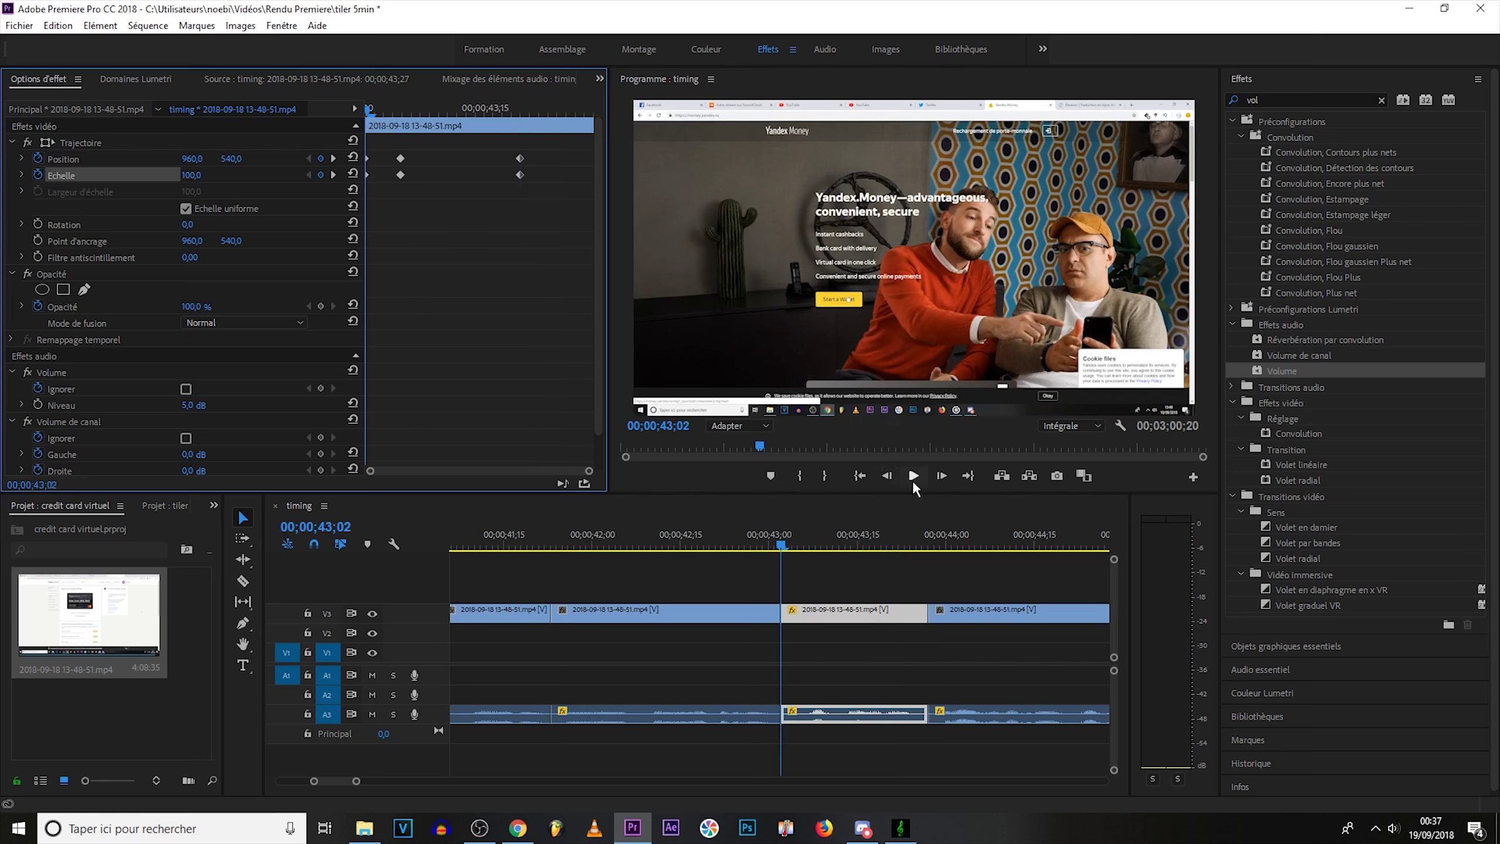
pyautogui.click(911, 479)
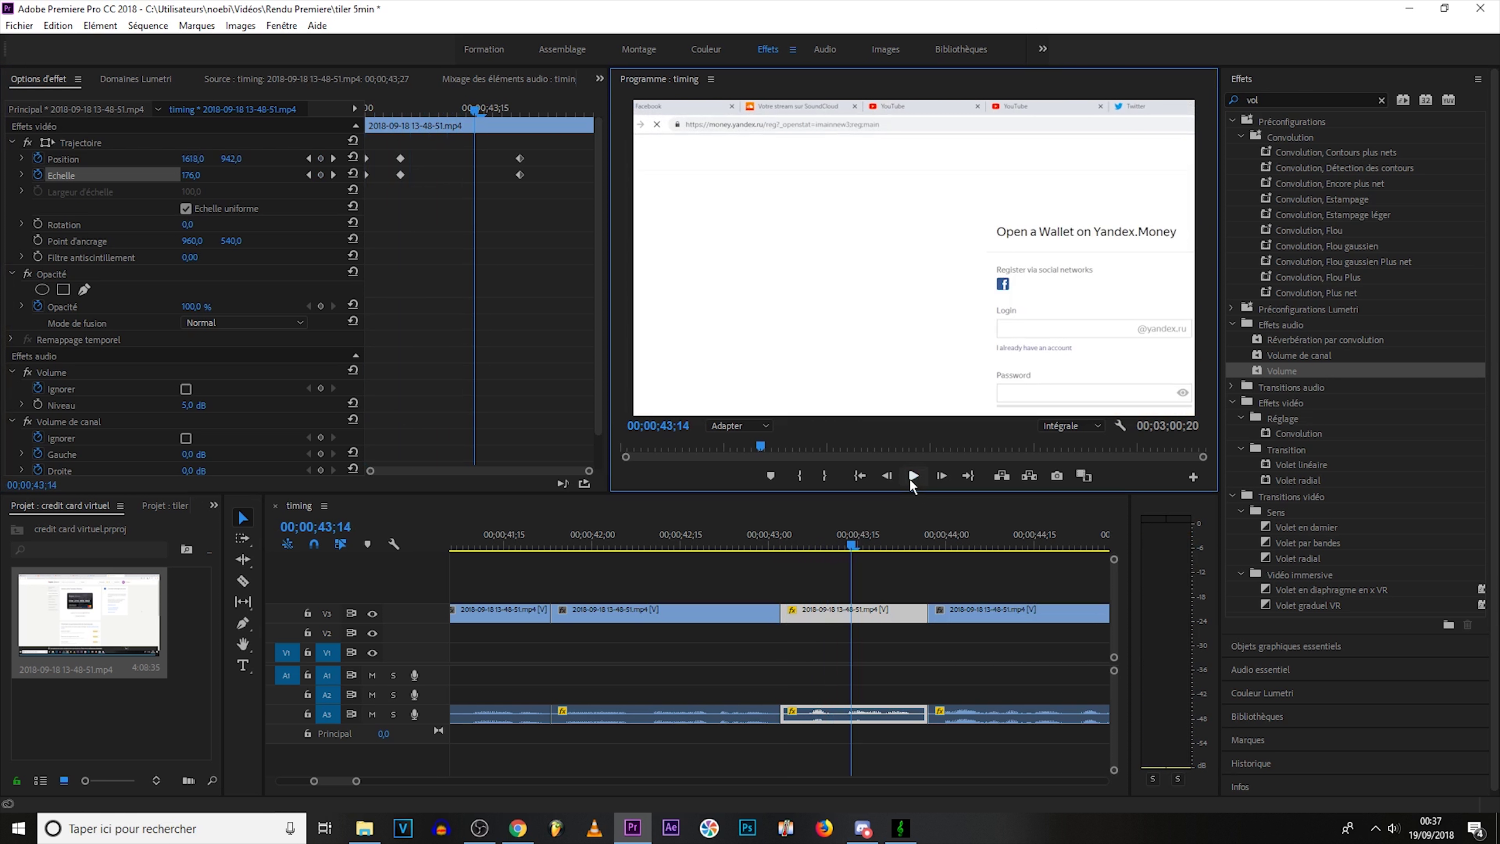
pyautogui.click(524, 127)
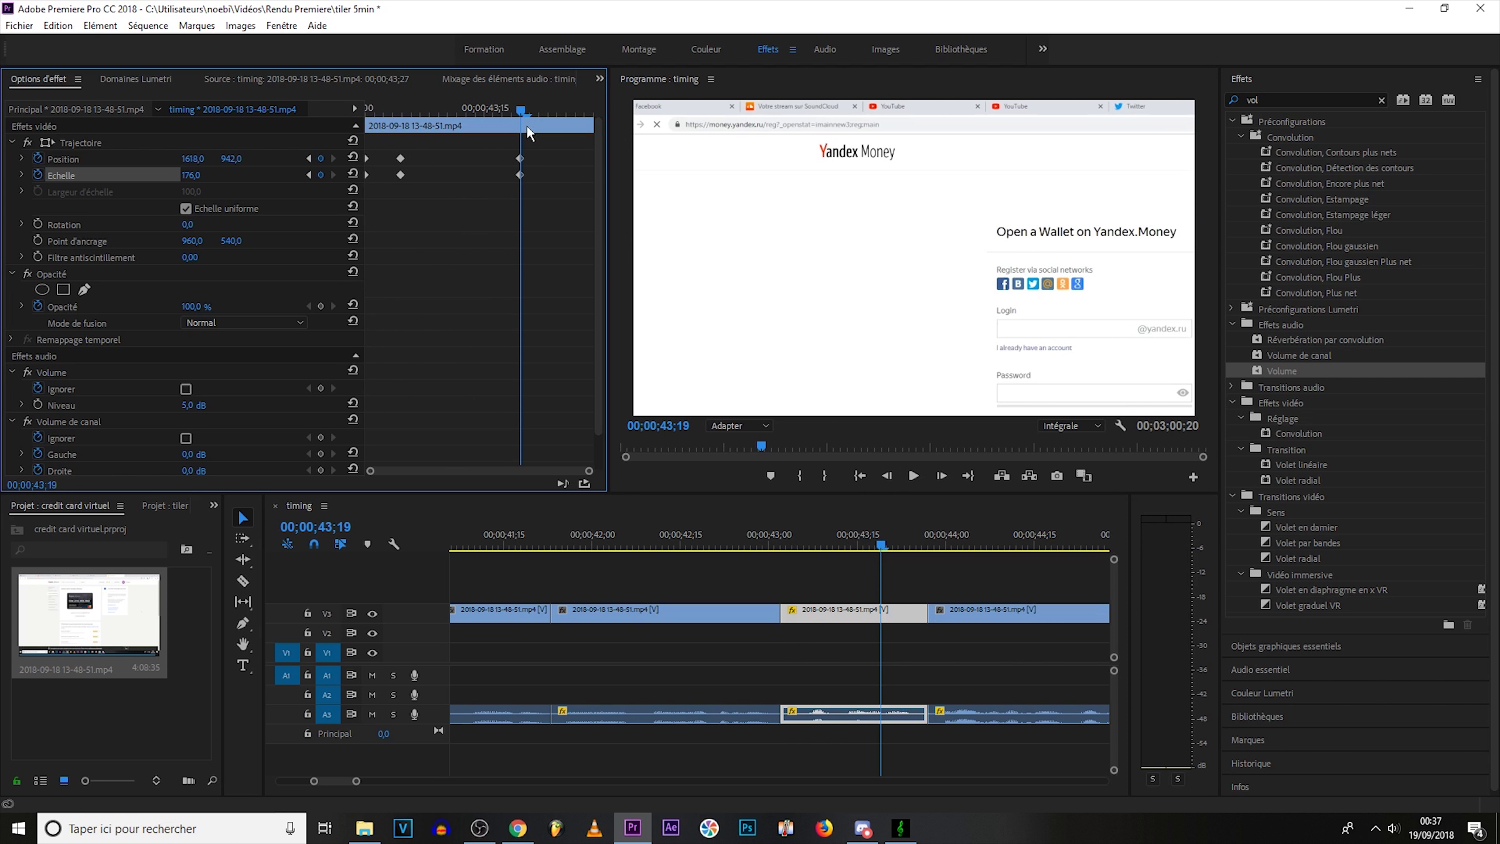
pyautogui.moveTo(522, 160); pyautogui.dragTo(586, 126)
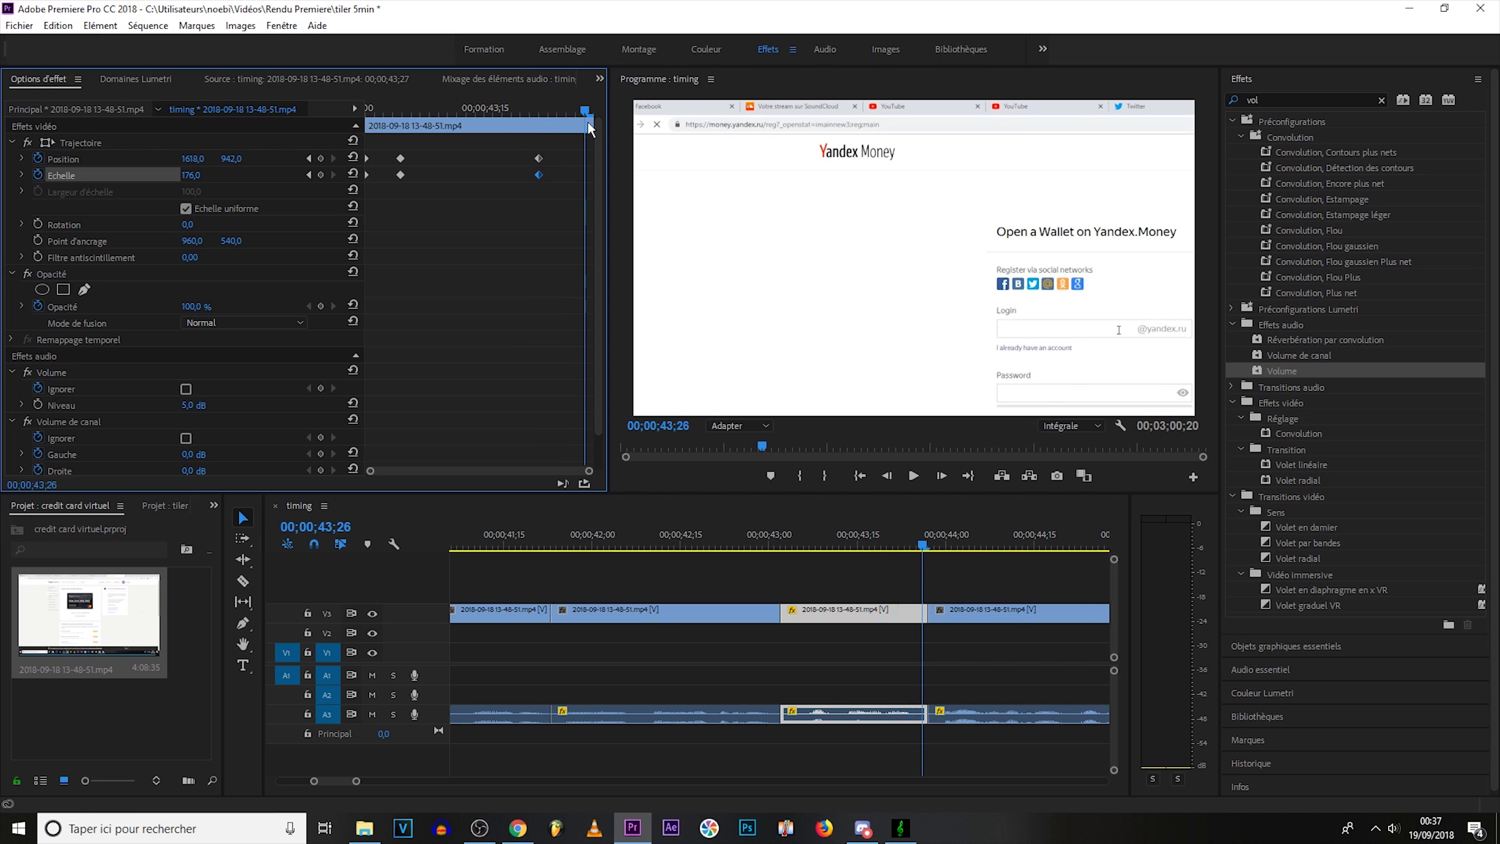
# Step: Keyframe Position back to 960, 540 and Echelle to 100 at 00;00;43;26
pyautogui.click(320, 158)
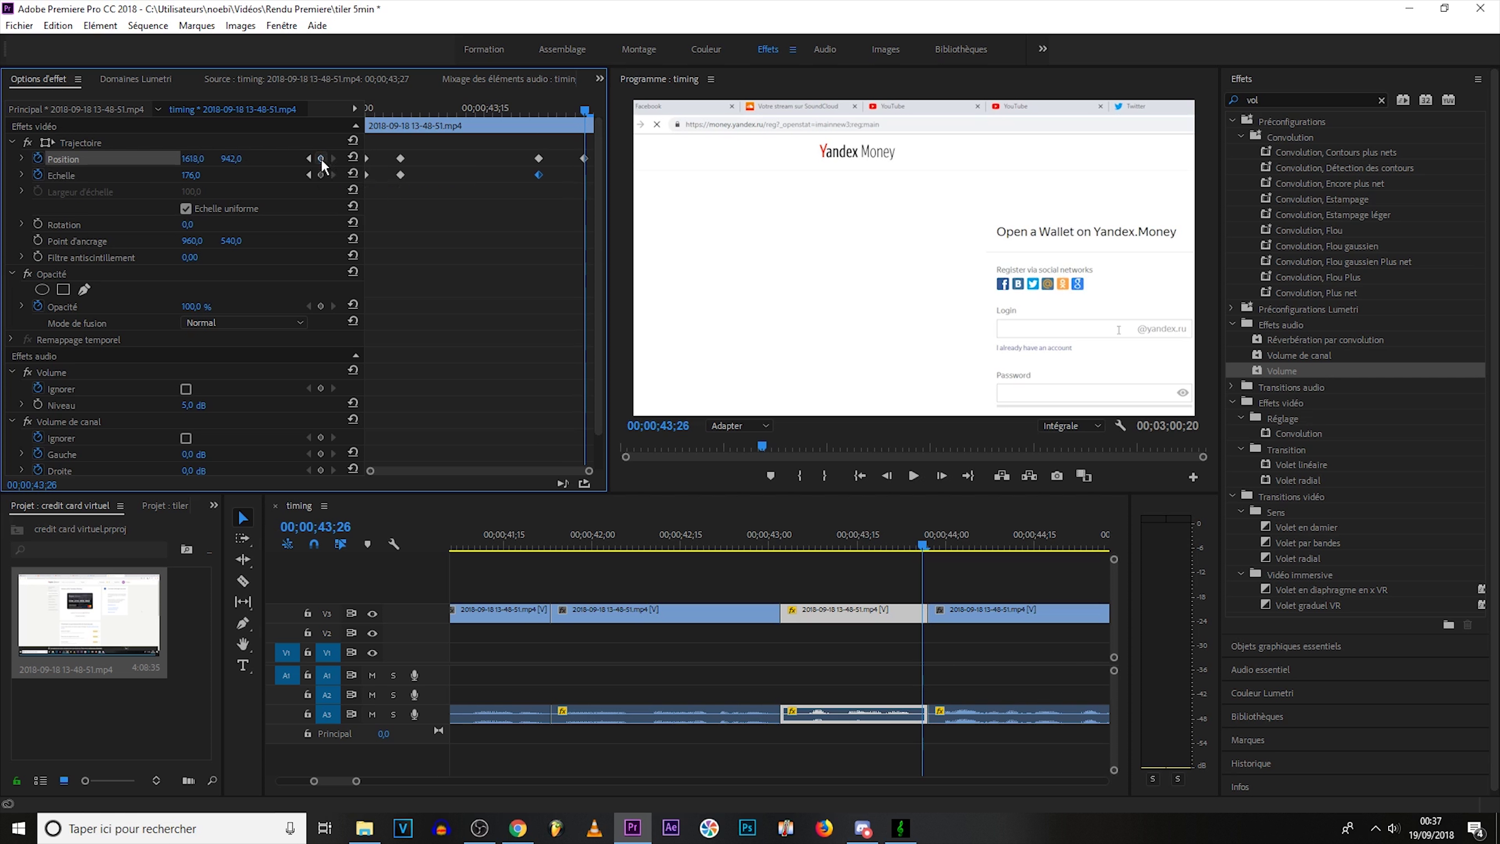
pyautogui.click(320, 174)
pyautogui.click(197, 158)
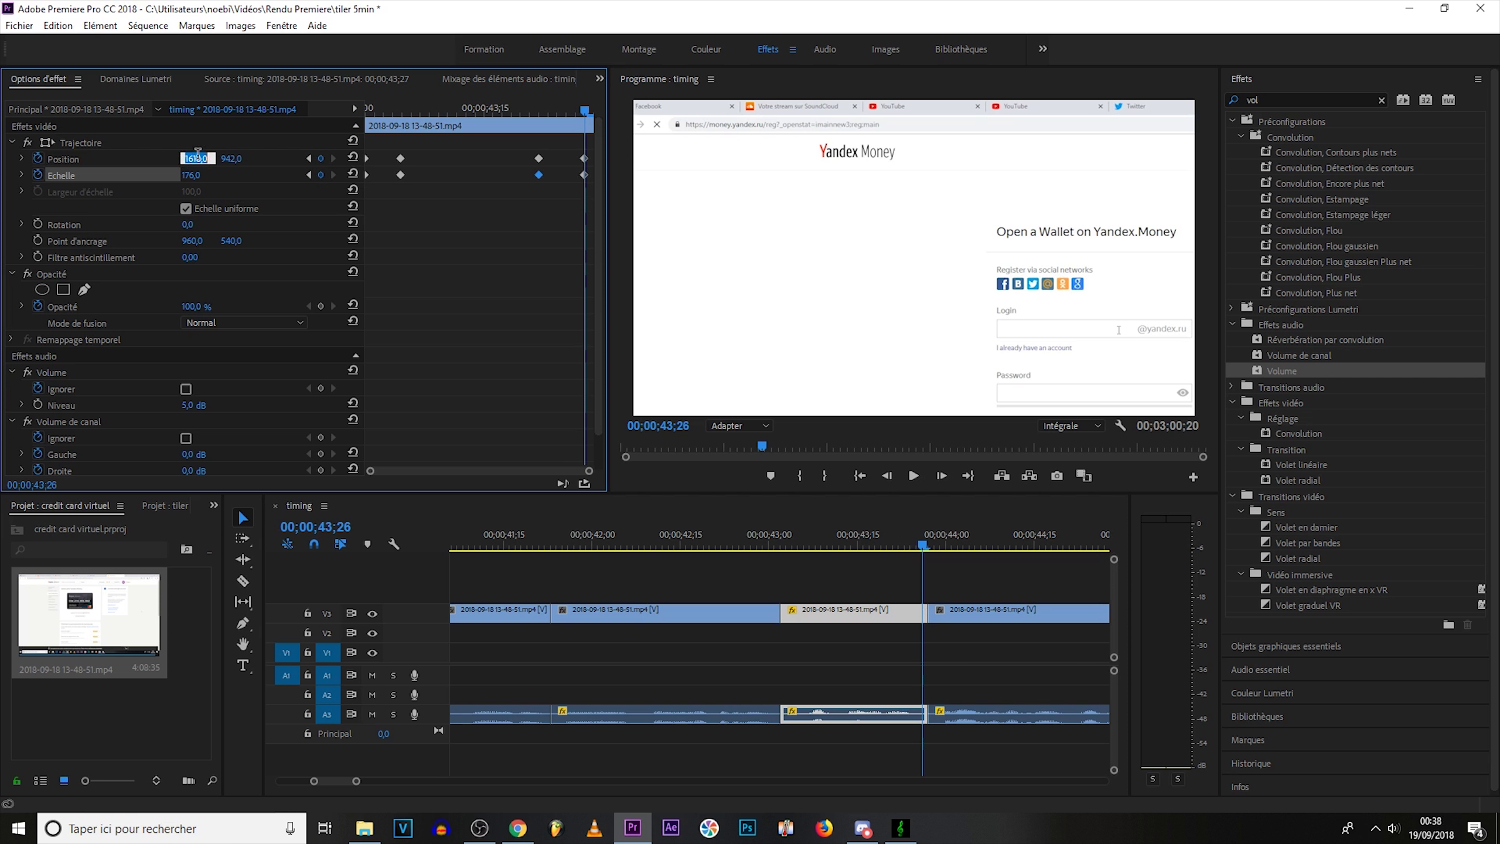
pyautogui.write('960')
pyautogui.press('Return')
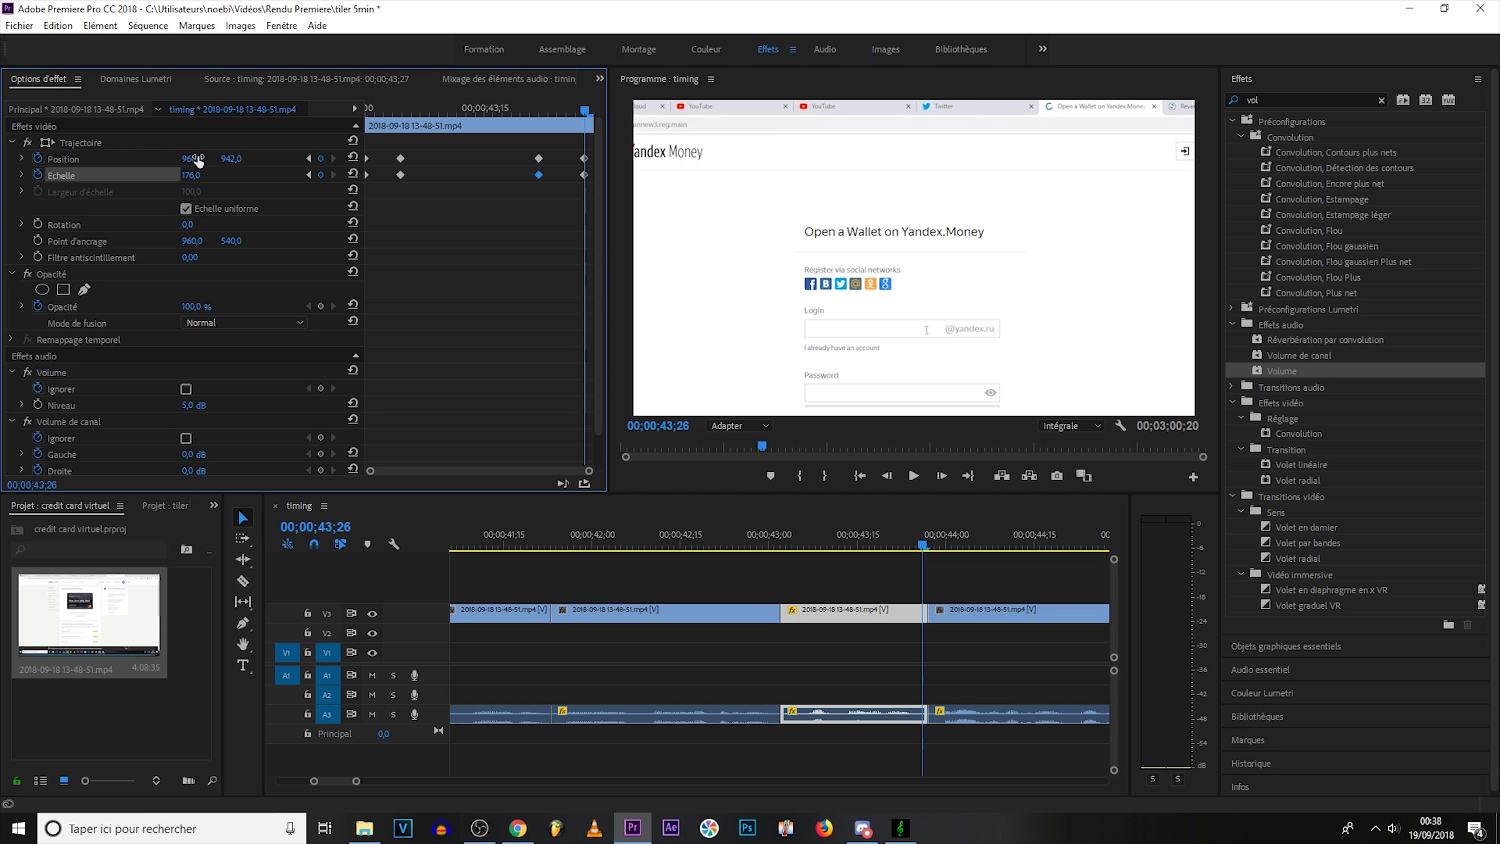
pyautogui.click(236, 157)
pyautogui.write('540')
pyautogui.press('Return')
pyautogui.click(192, 177)
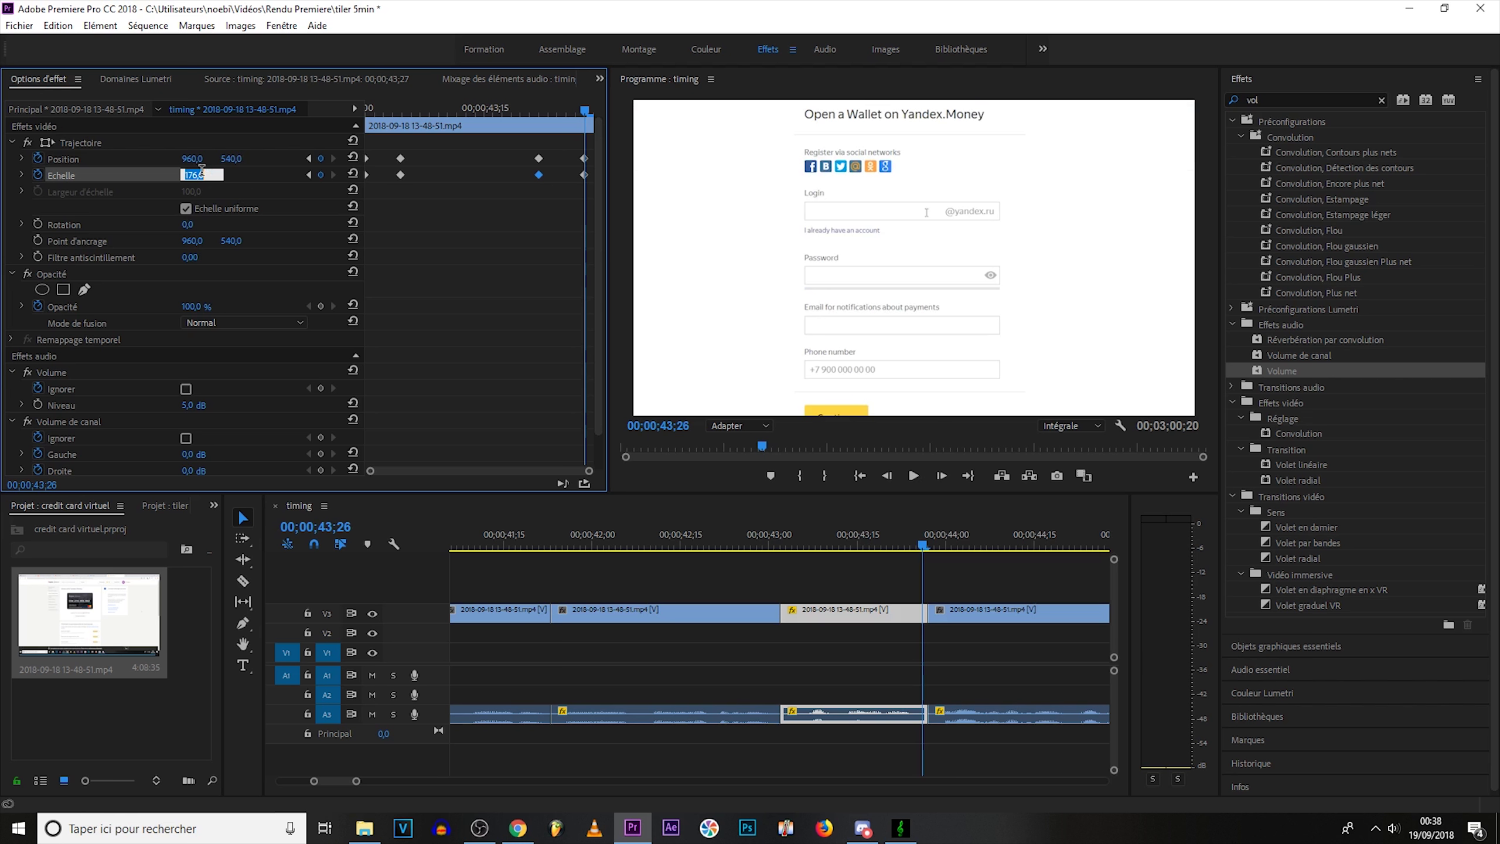
pyautogui.write('100')
pyautogui.press('Return')
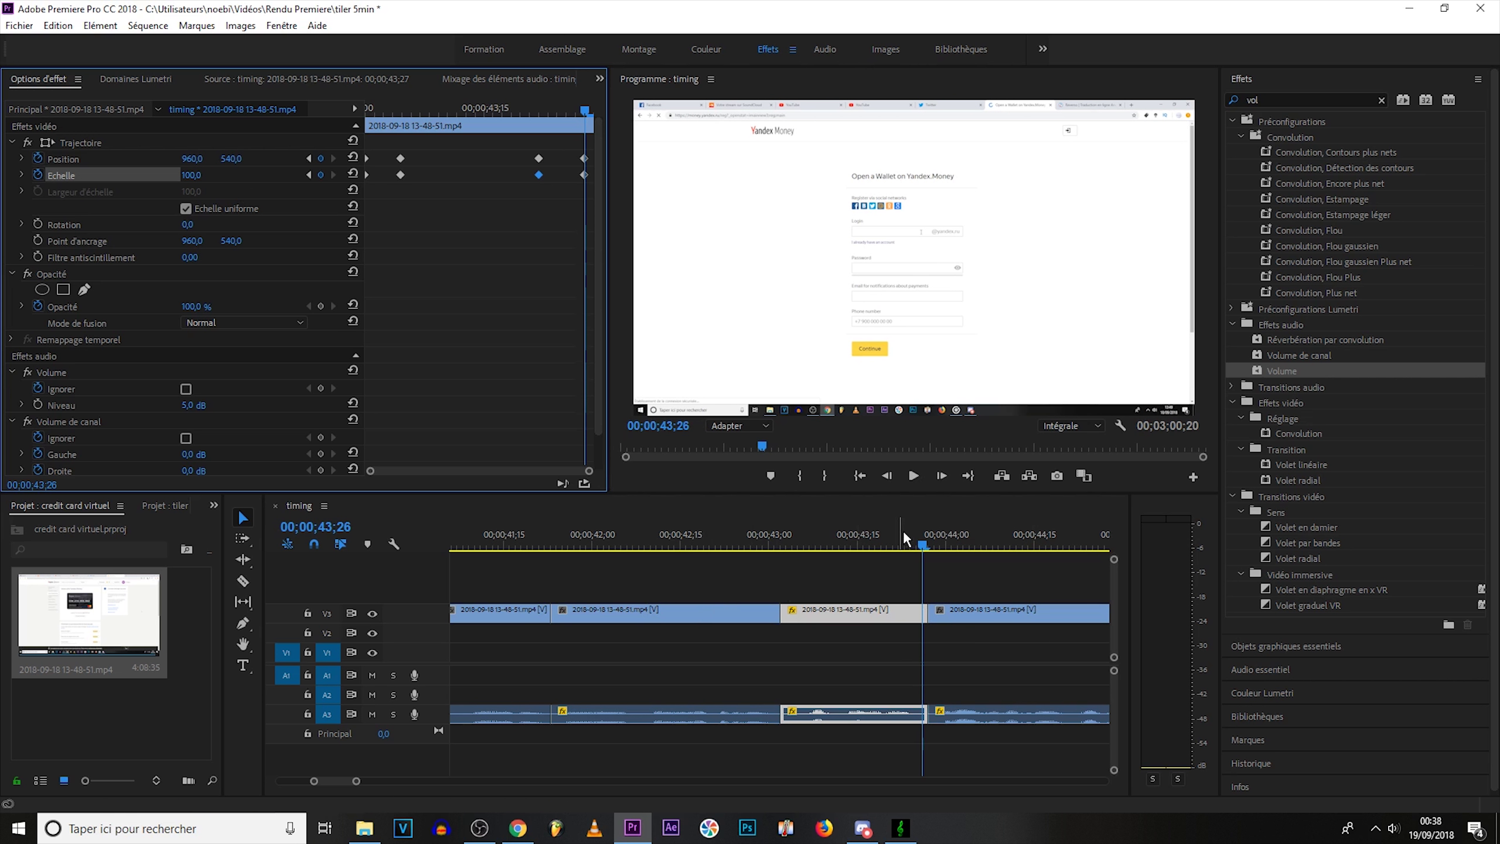
pyautogui.moveTo(793, 562); pyautogui.dragTo(745, 566)
pyautogui.click(913, 476)
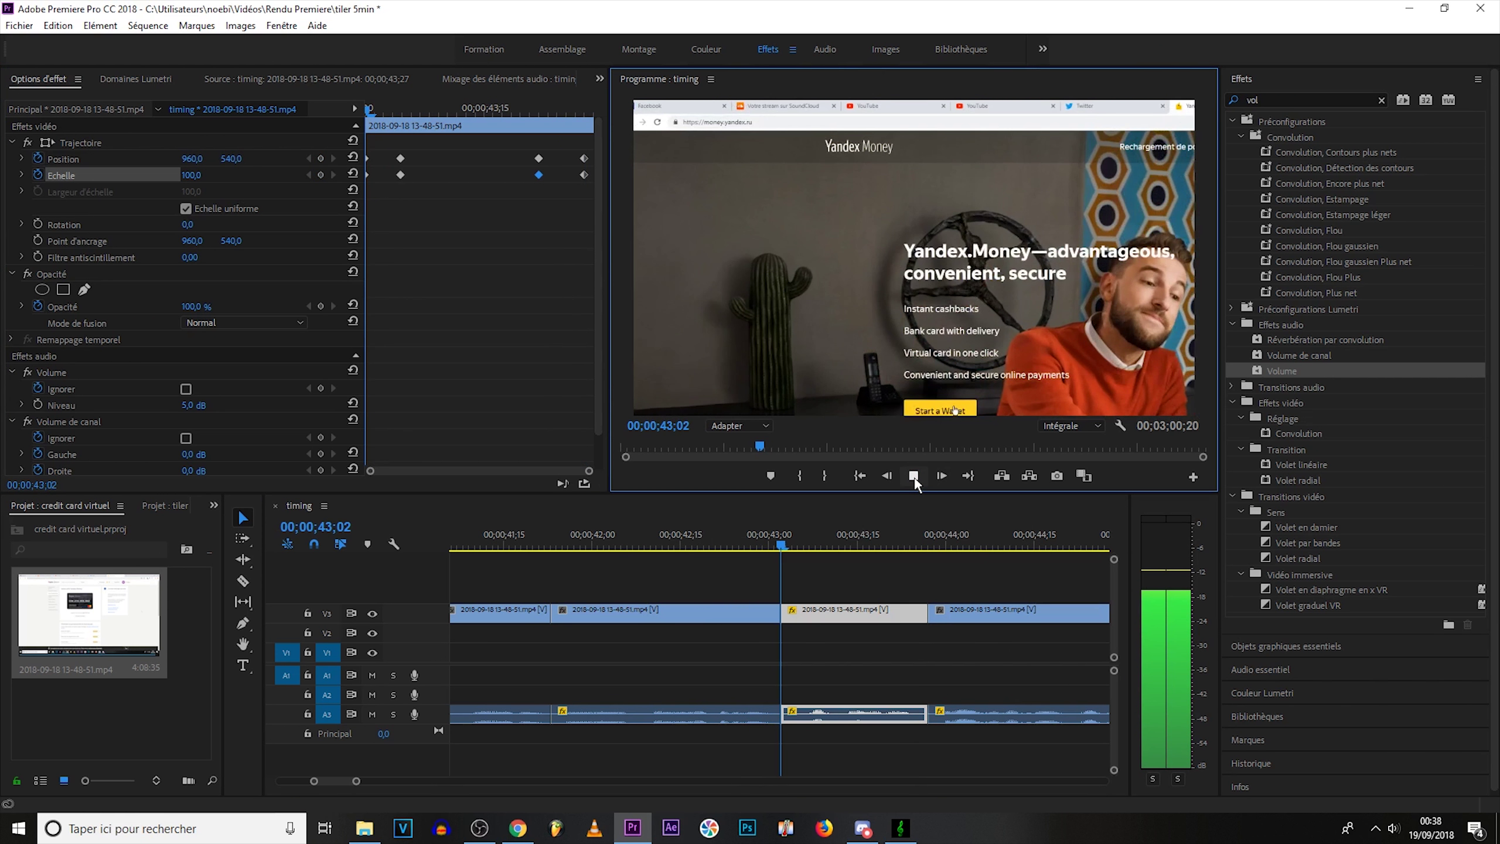
pyautogui.click(914, 476)
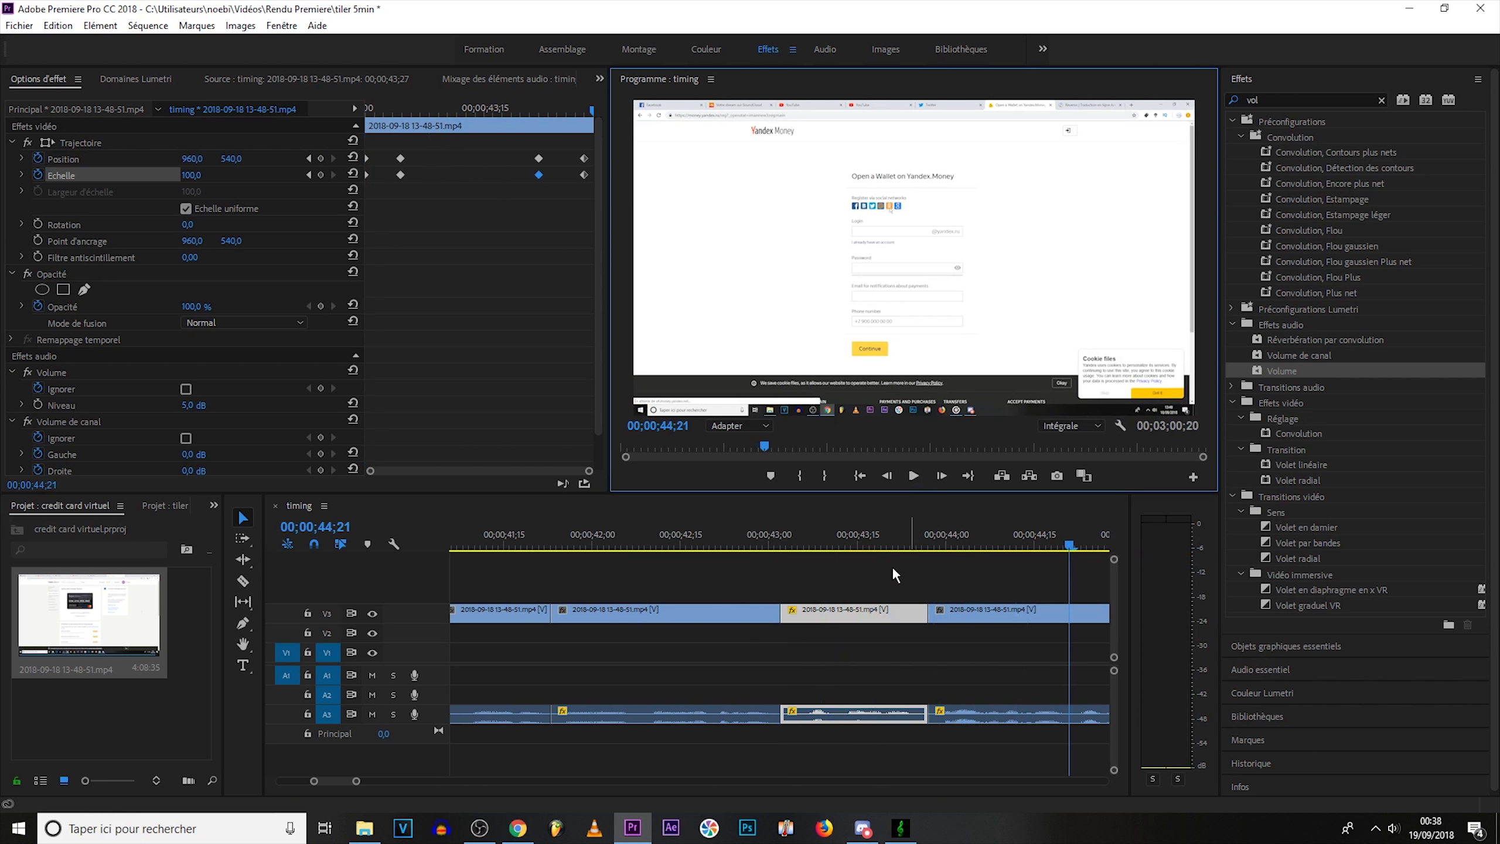
pyautogui.moveTo(356, 781); pyautogui.dragTo(373, 781)
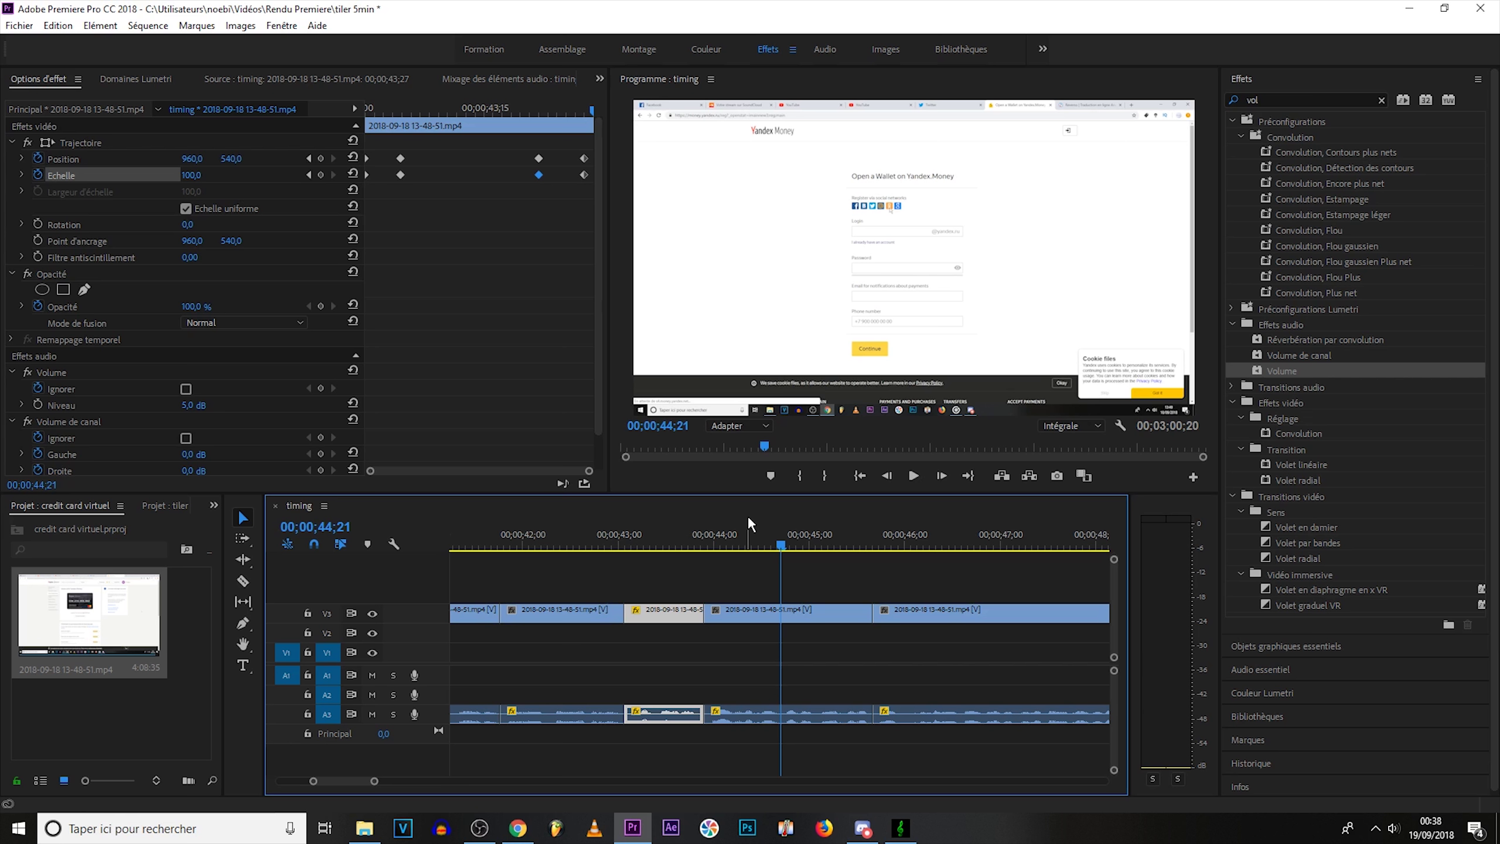
pyautogui.click(913, 476)
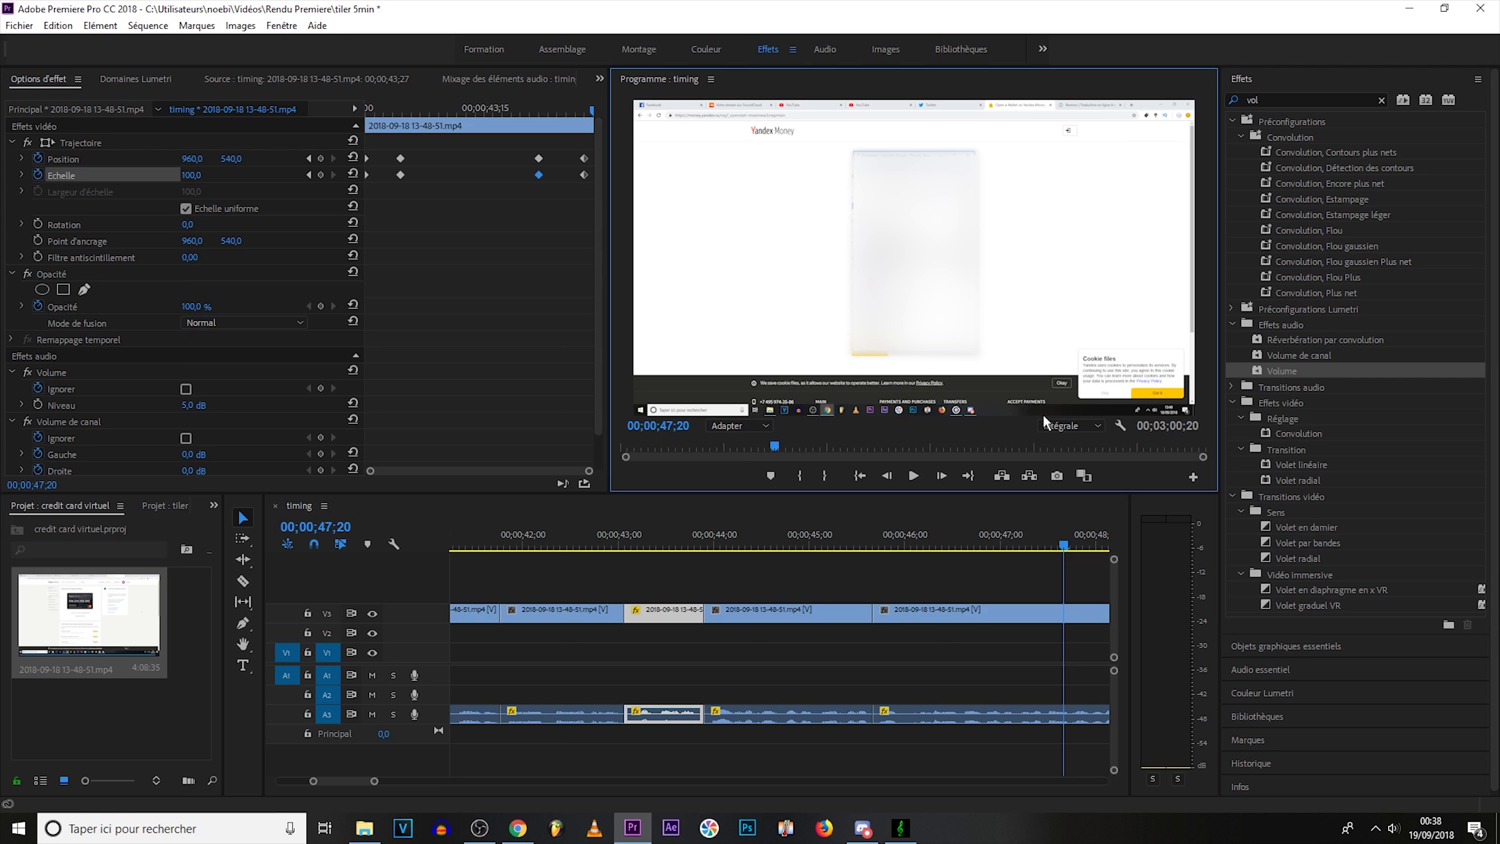
pyautogui.scroll(-2, 42, 437)
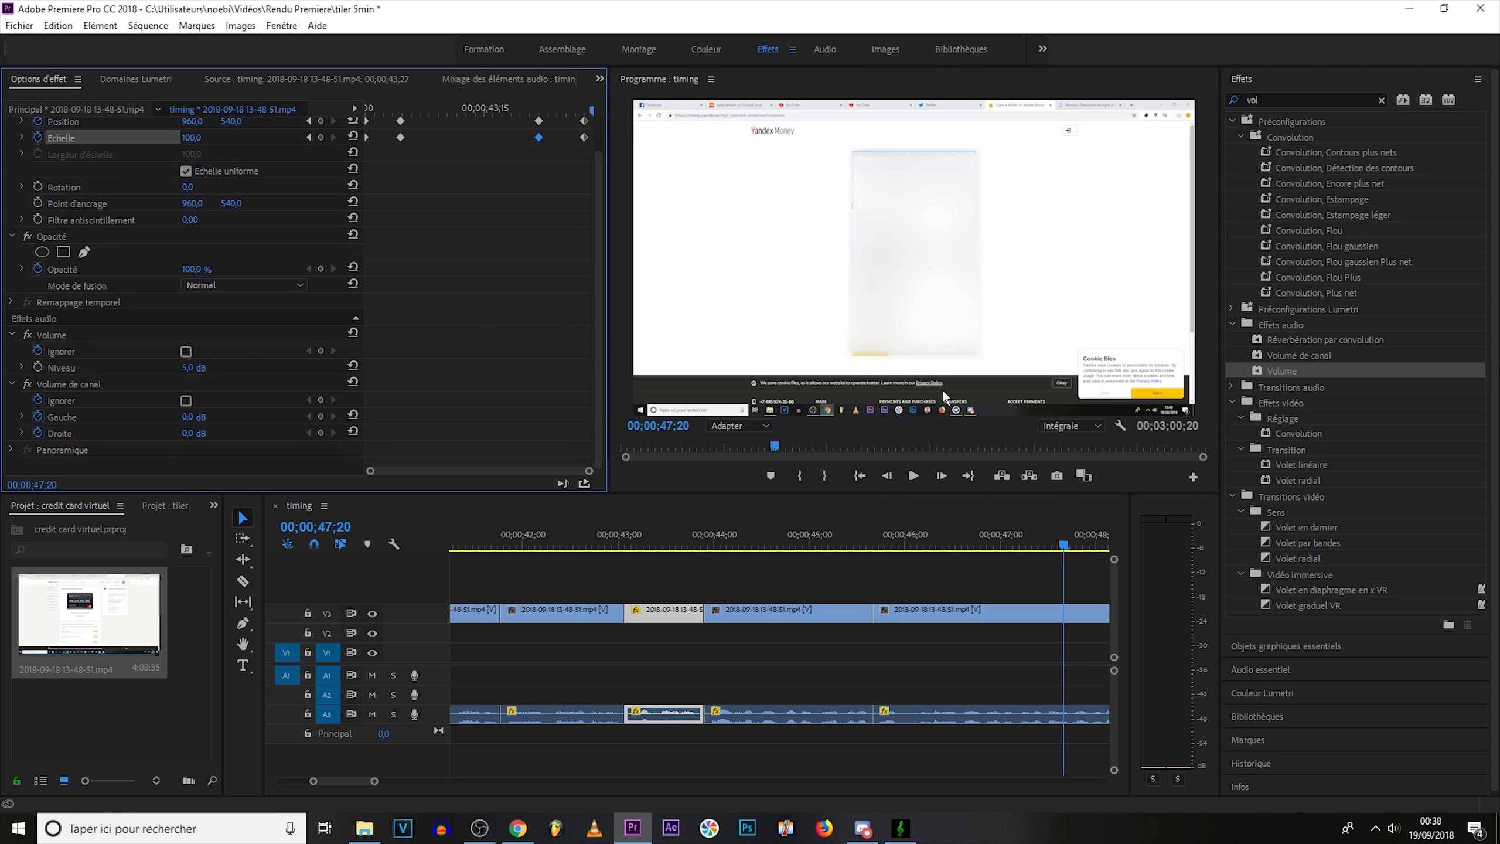
# Step: Search the effects for 'flou' and move the playhead to 00;00;47;02
pyautogui.doubleClick(1292, 97)
pyautogui.write('flou')
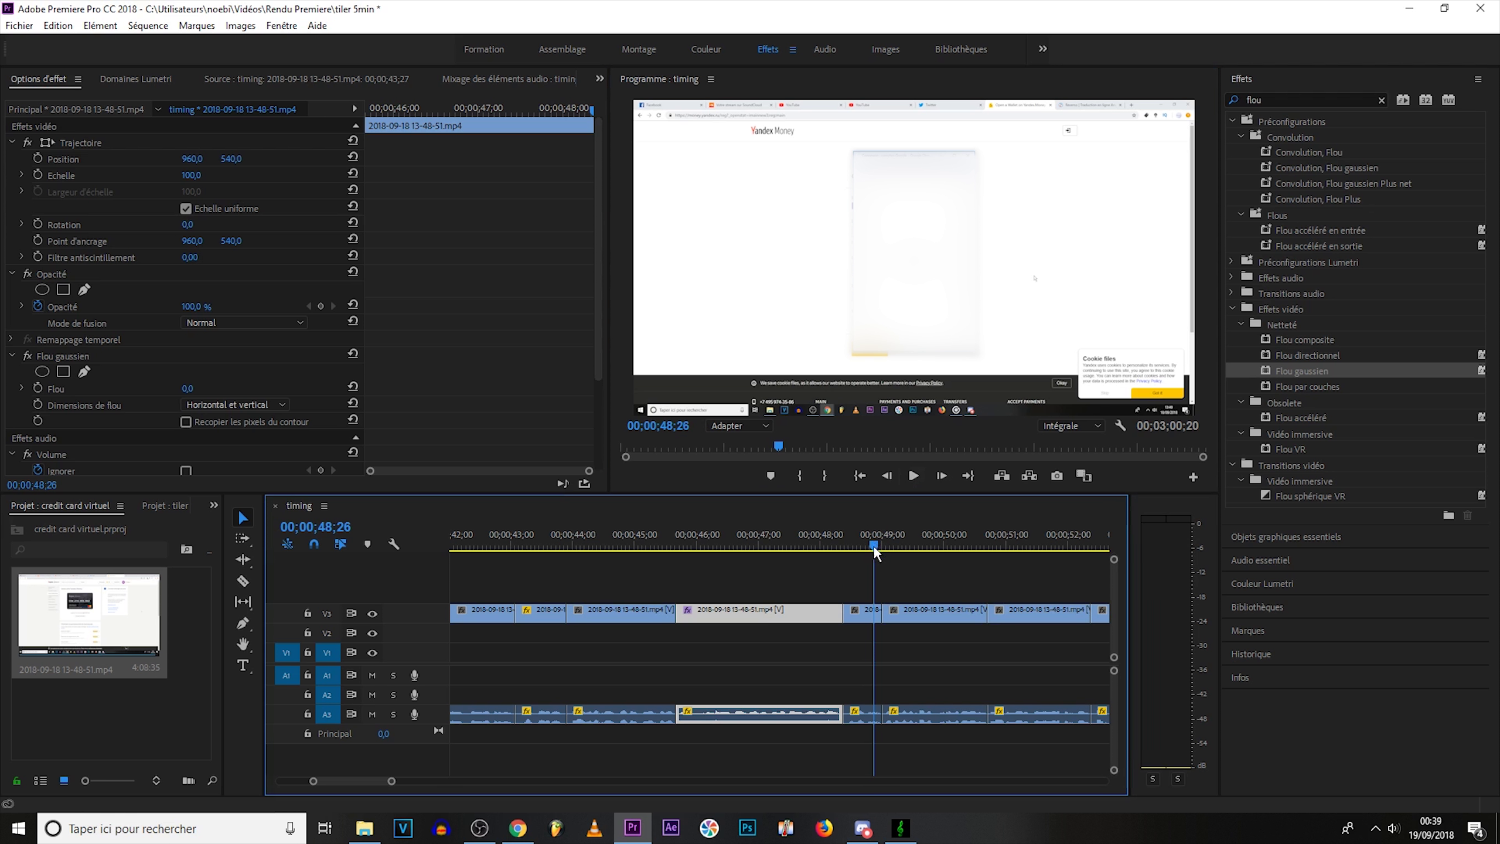
pyautogui.moveTo(874, 541); pyautogui.dragTo(680, 588)
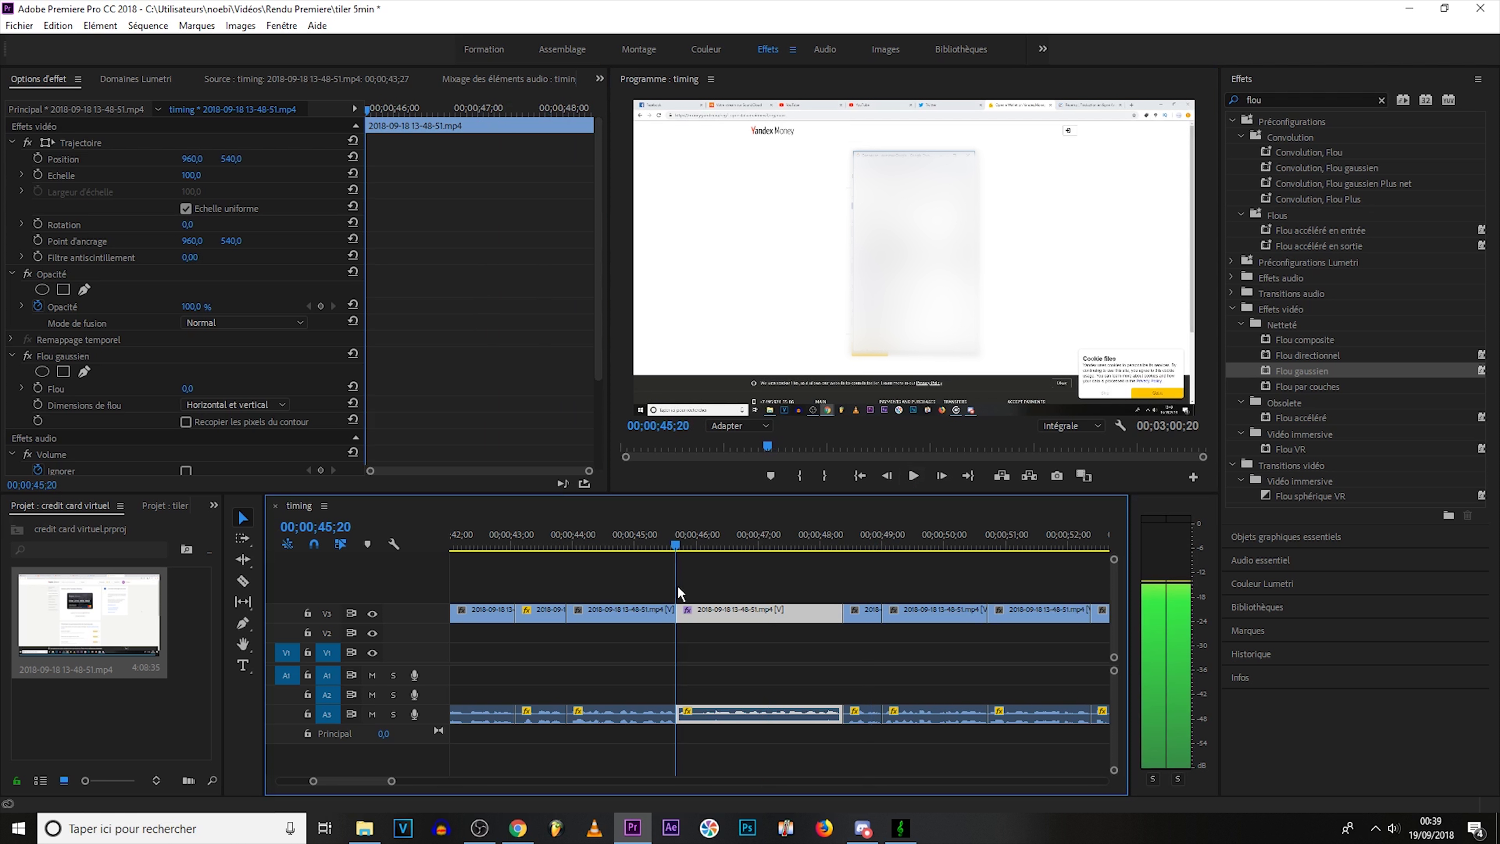
pyautogui.click(733, 558)
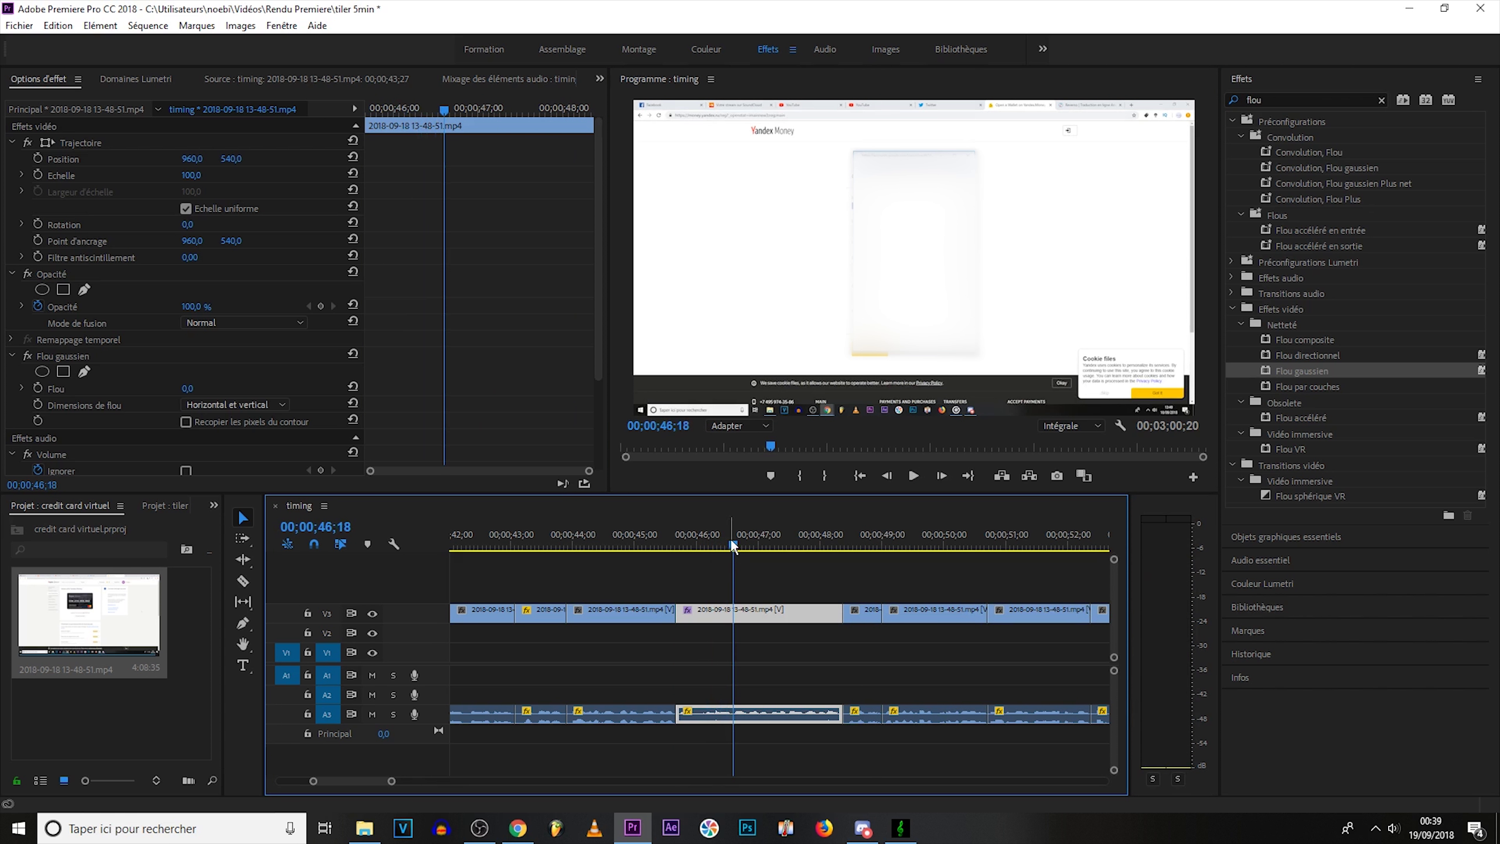
pyautogui.moveTo(734, 546); pyautogui.dragTo(763, 553)
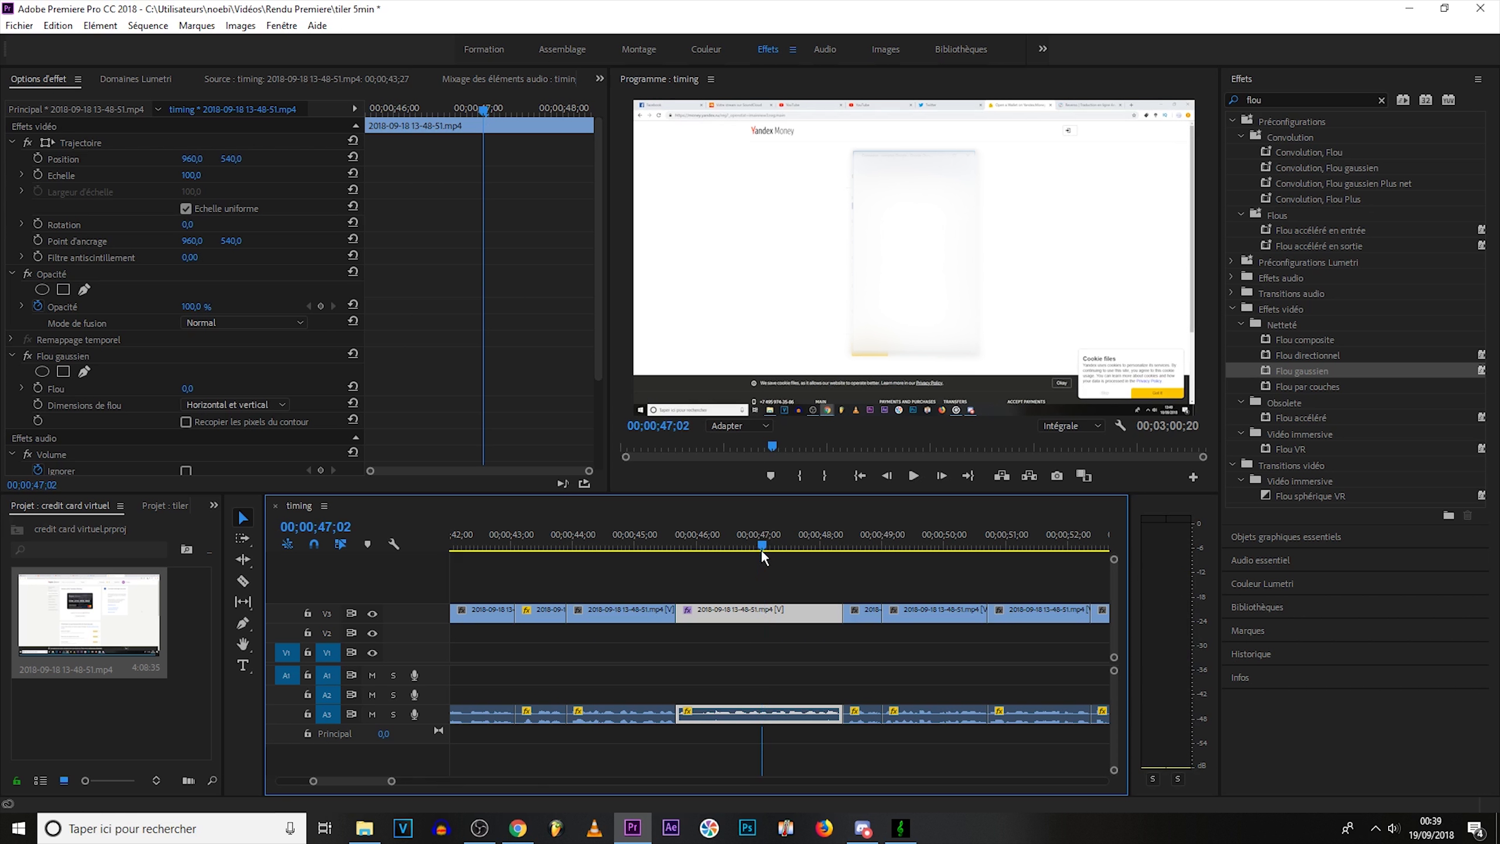
# Step: Razor-cut the recording at 00;00;47;02 and apply Flou gaussien to the part after the cut
pyautogui.press('c')
pyautogui.click(762, 612)
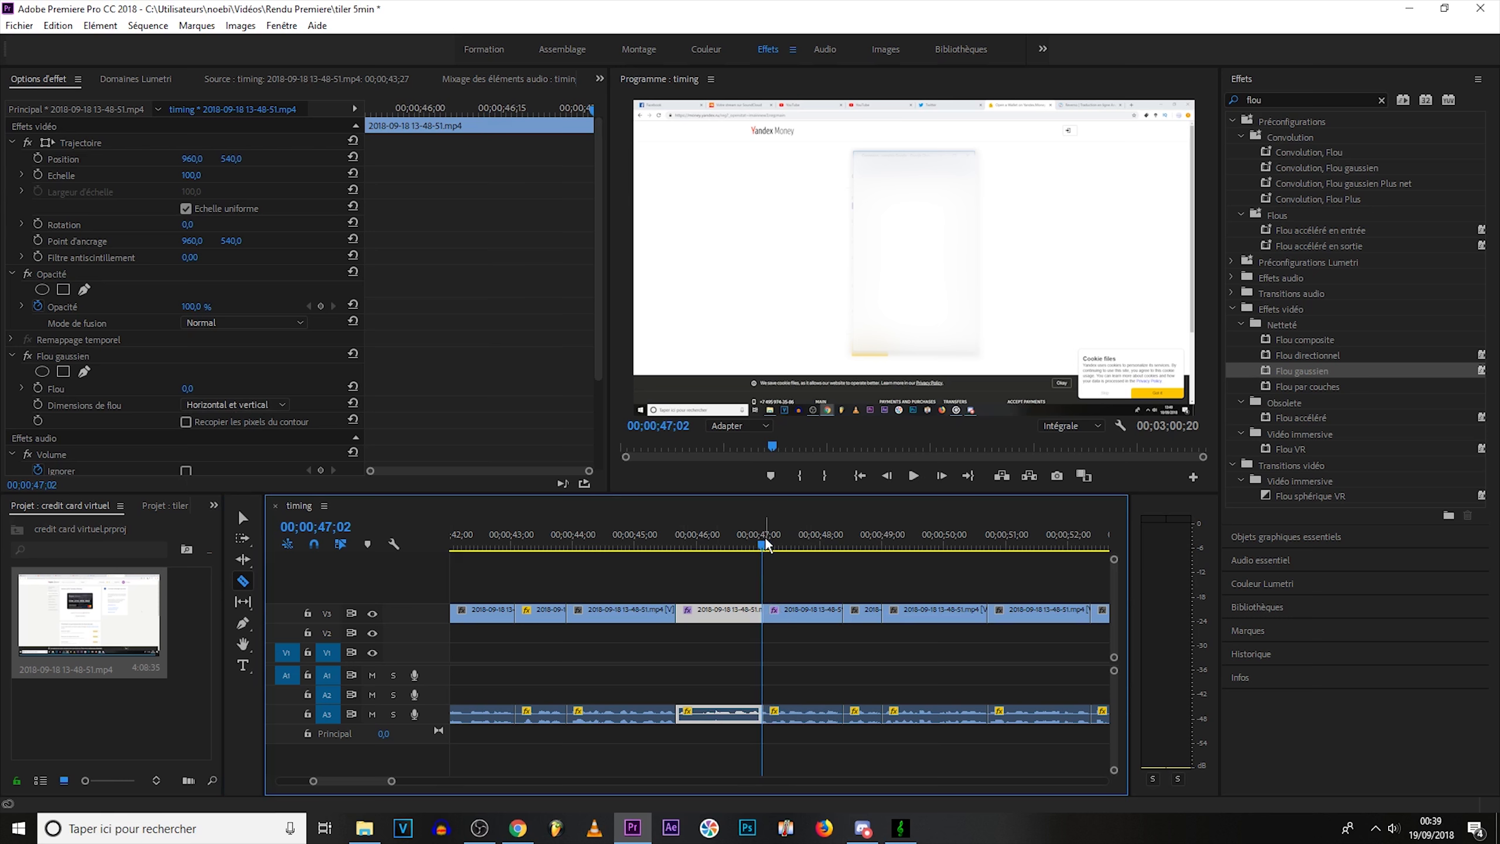
pyautogui.moveTo(766, 546); pyautogui.dragTo(780, 546)
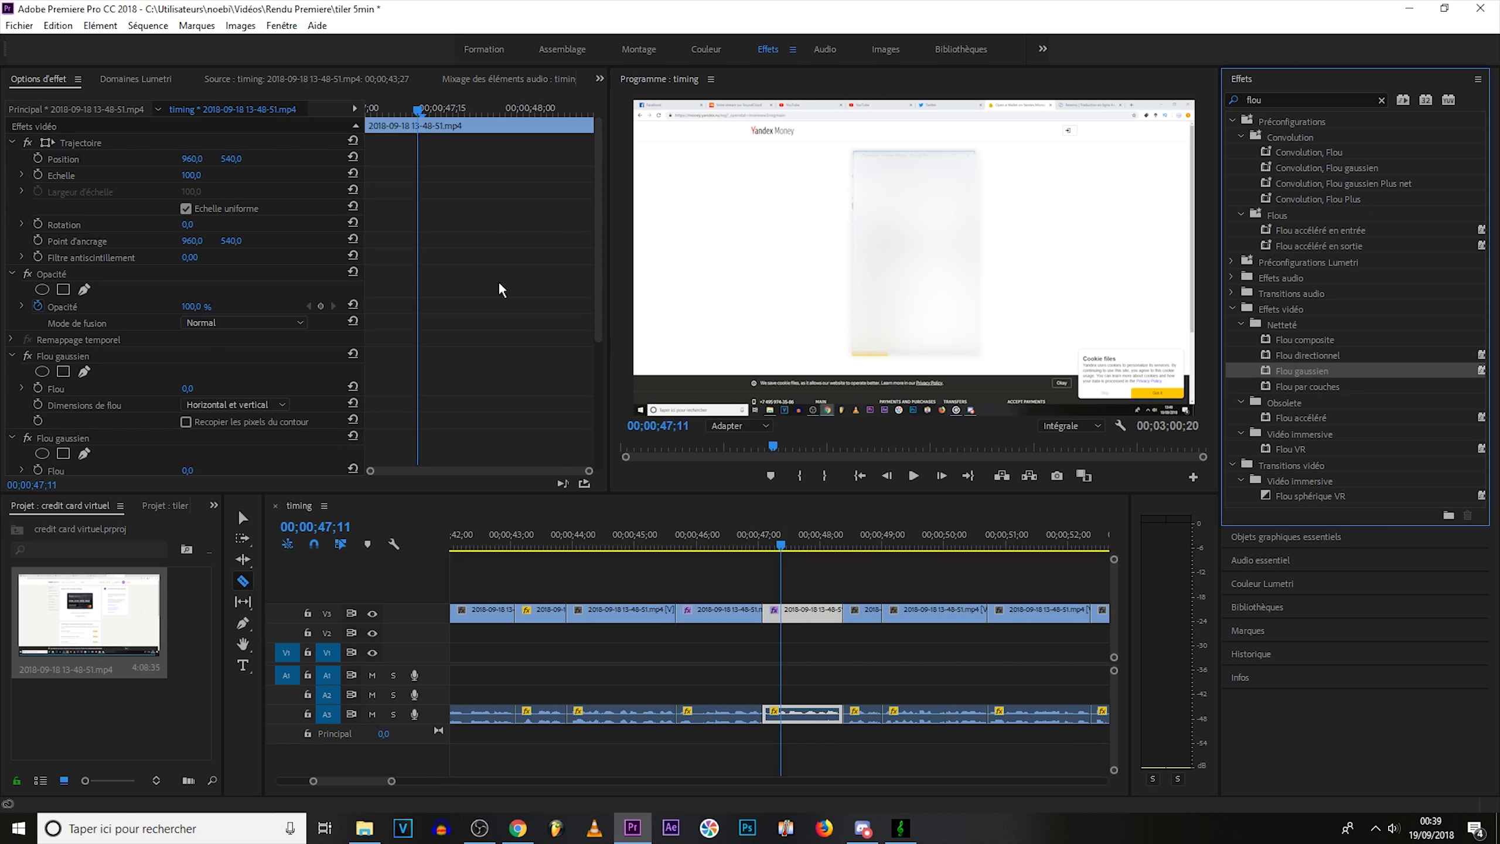
# Step: Add a rectangle mask to the second Flou gaussien, fit it over the form, and set Flou to 95
pyautogui.scroll(-5, 112, 354)
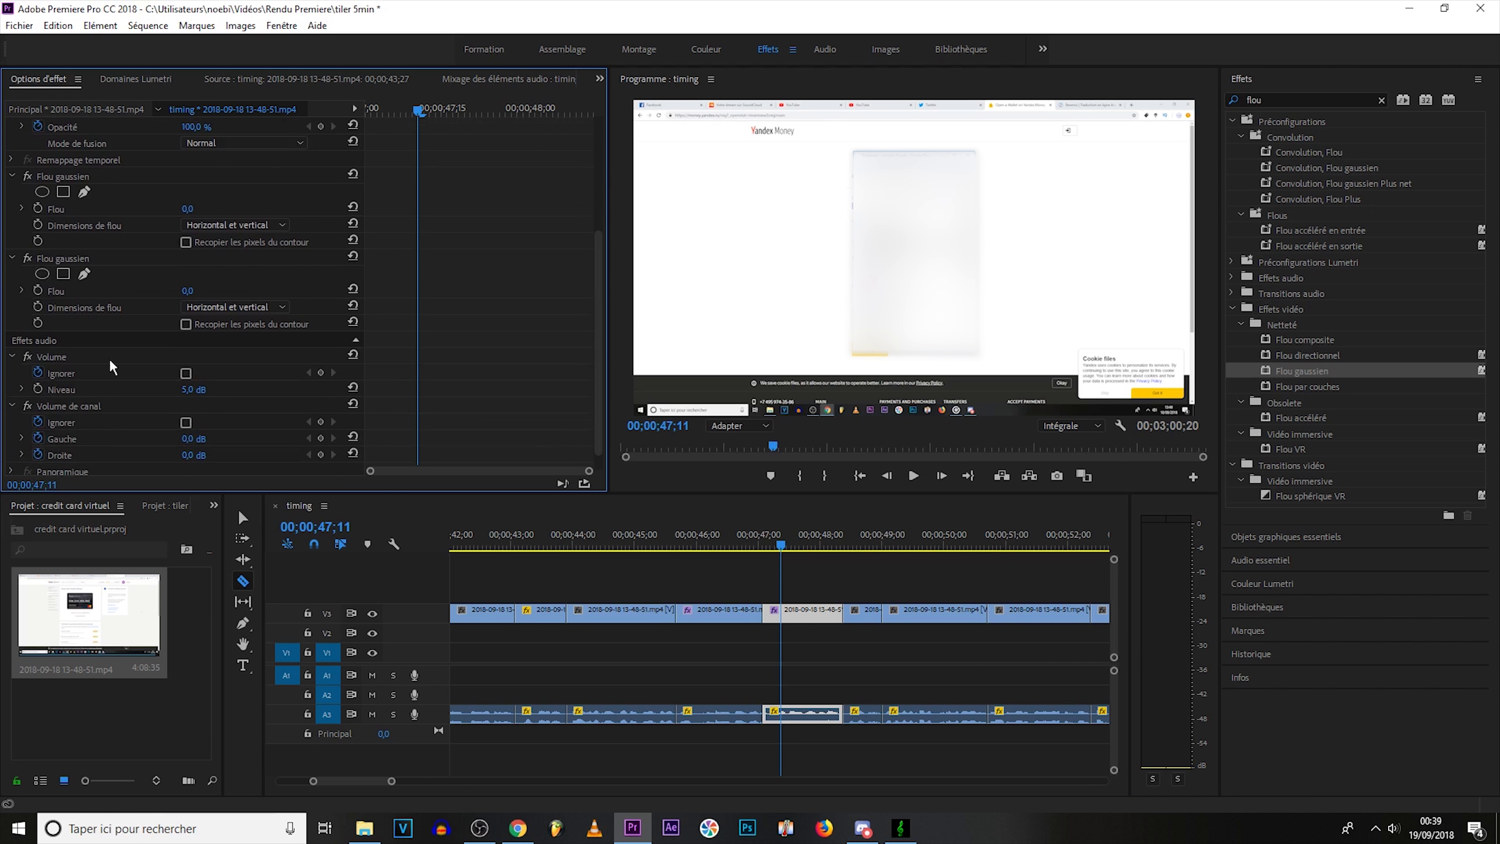
pyautogui.click(242, 517)
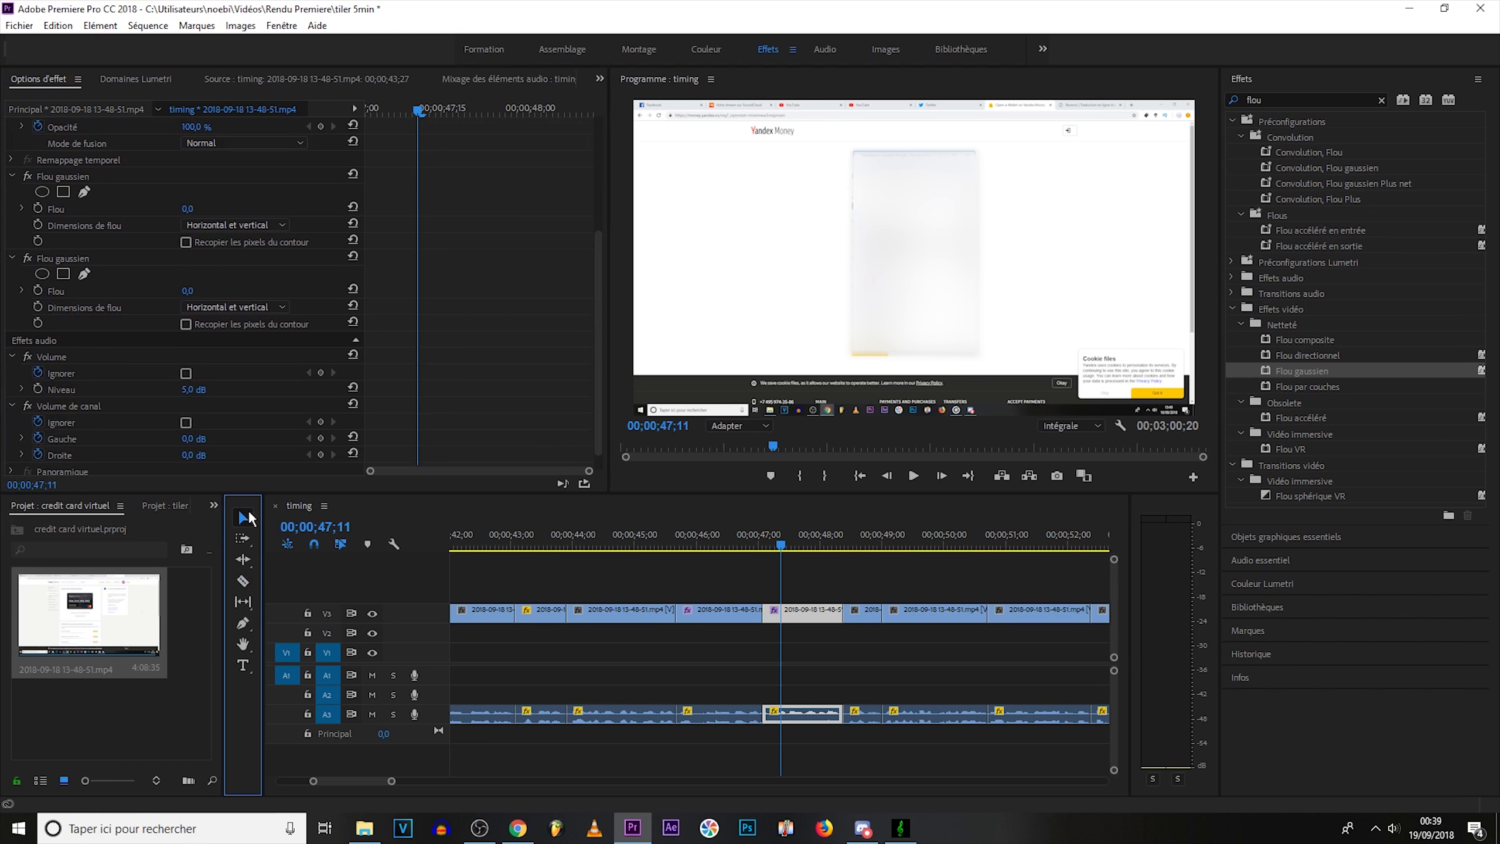
pyautogui.click(61, 275)
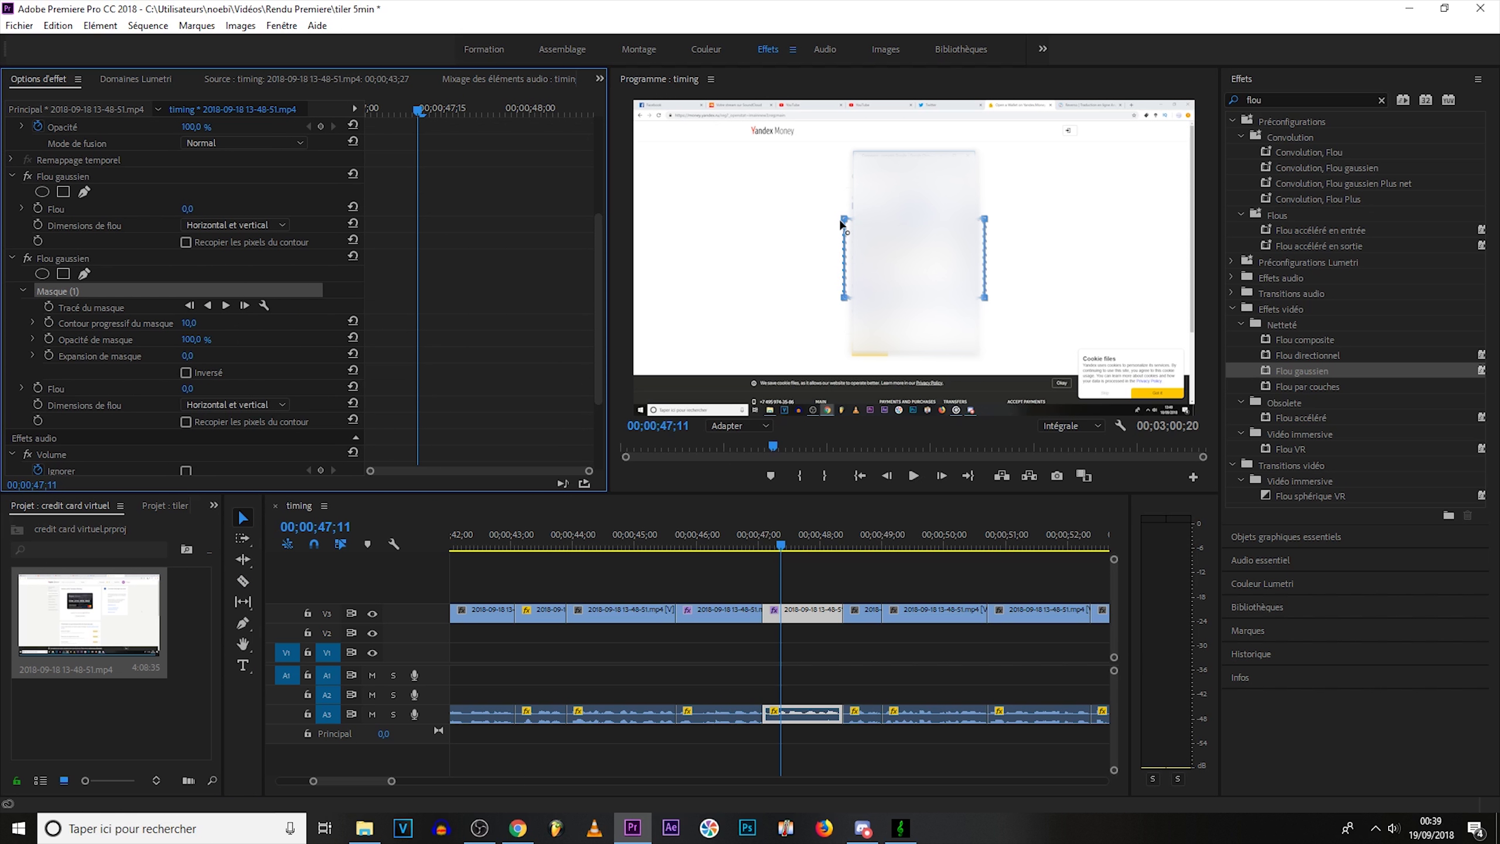
pyautogui.click(839, 214)
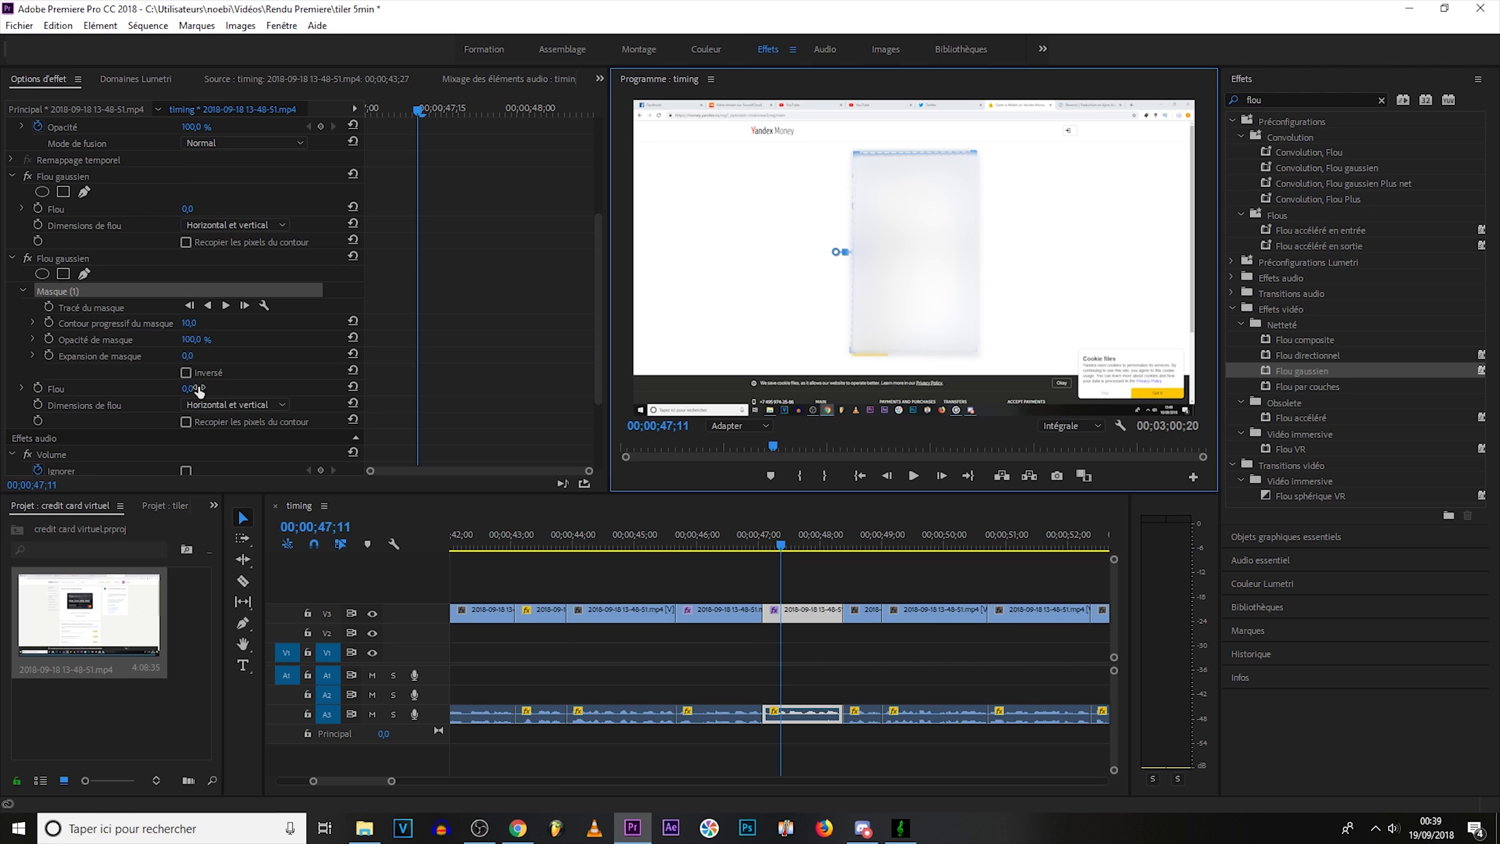
pyautogui.click(197, 389)
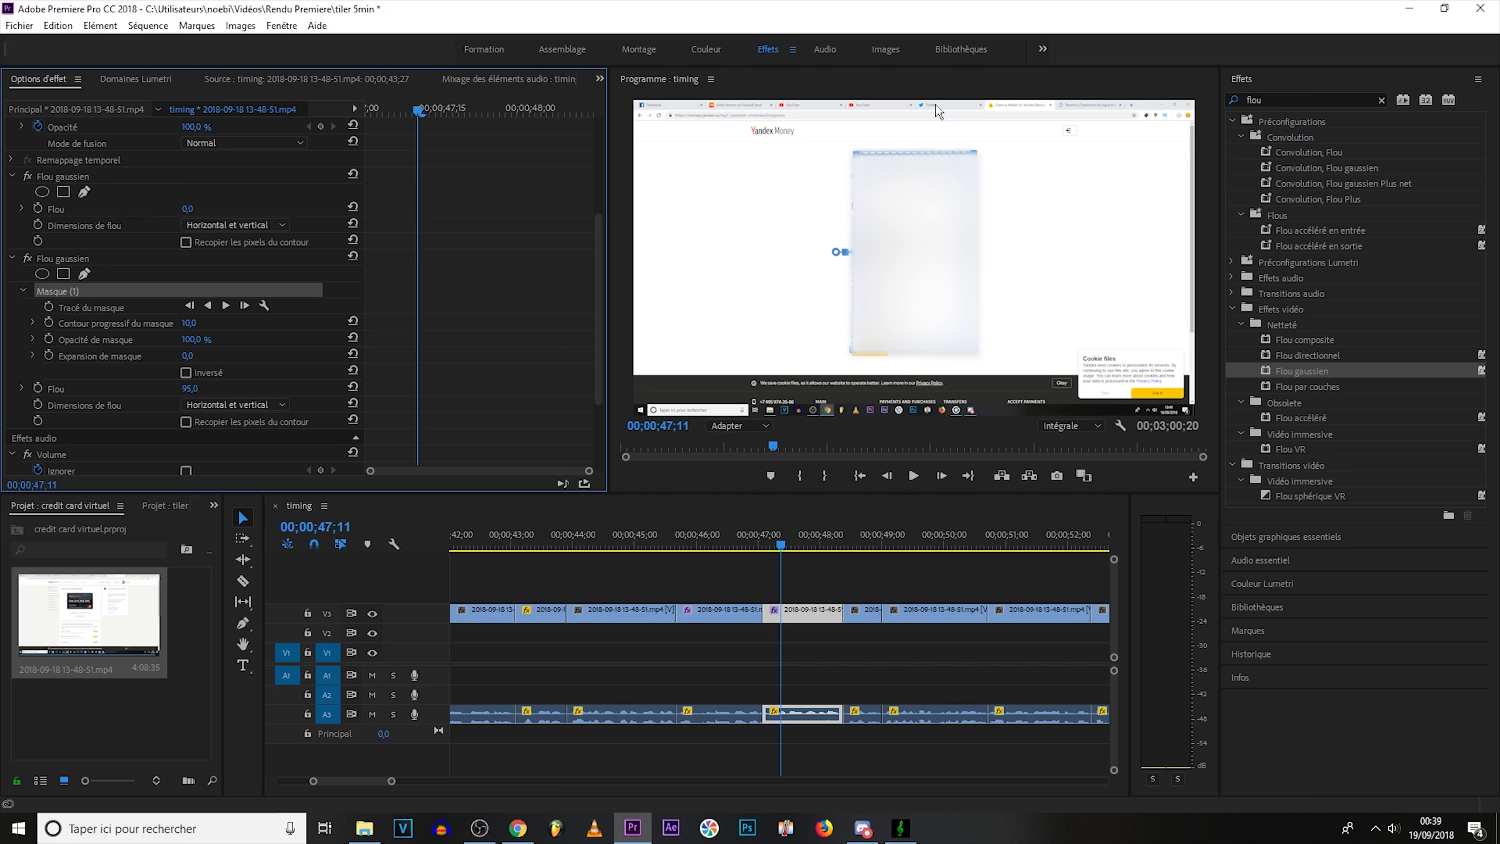
pyautogui.click(851, 156)
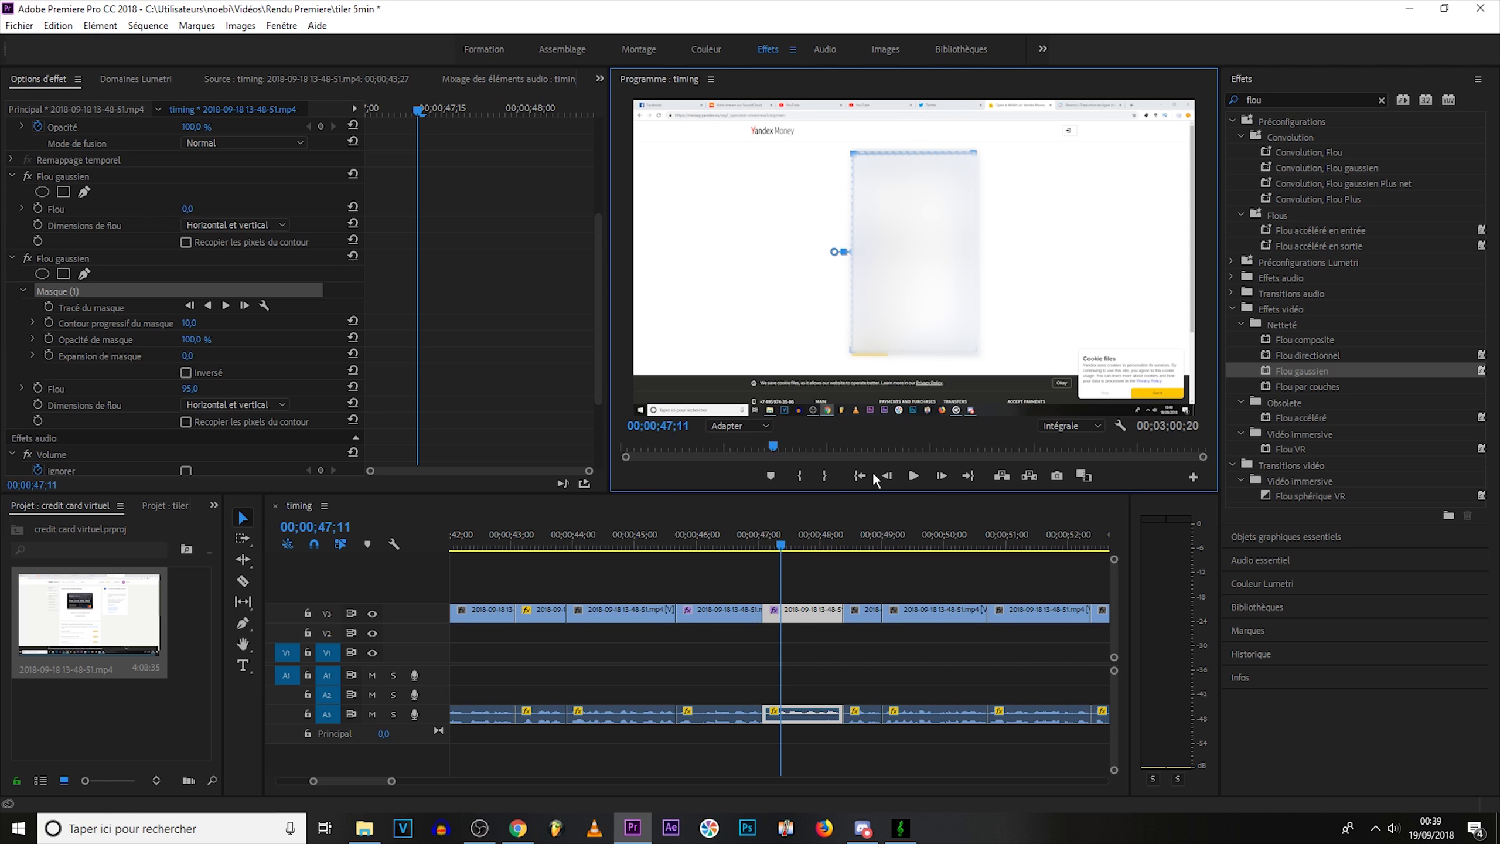
# Step: Play back the masked blur, then select the short clip at 00;00;48;20
pyautogui.click(909, 479)
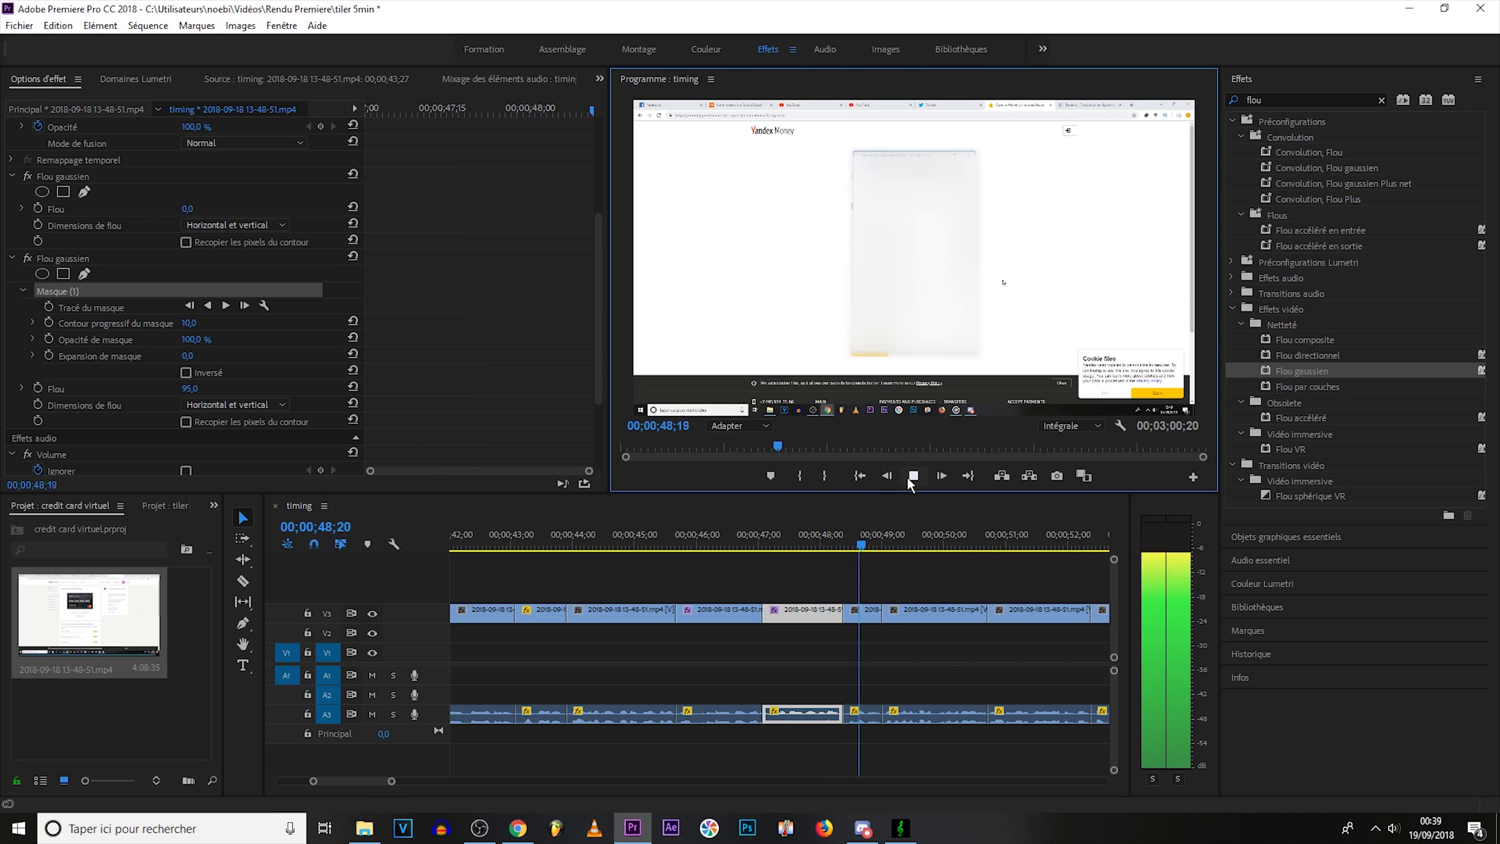
pyautogui.click(910, 478)
pyautogui.moveTo(908, 543); pyautogui.dragTo(861, 544)
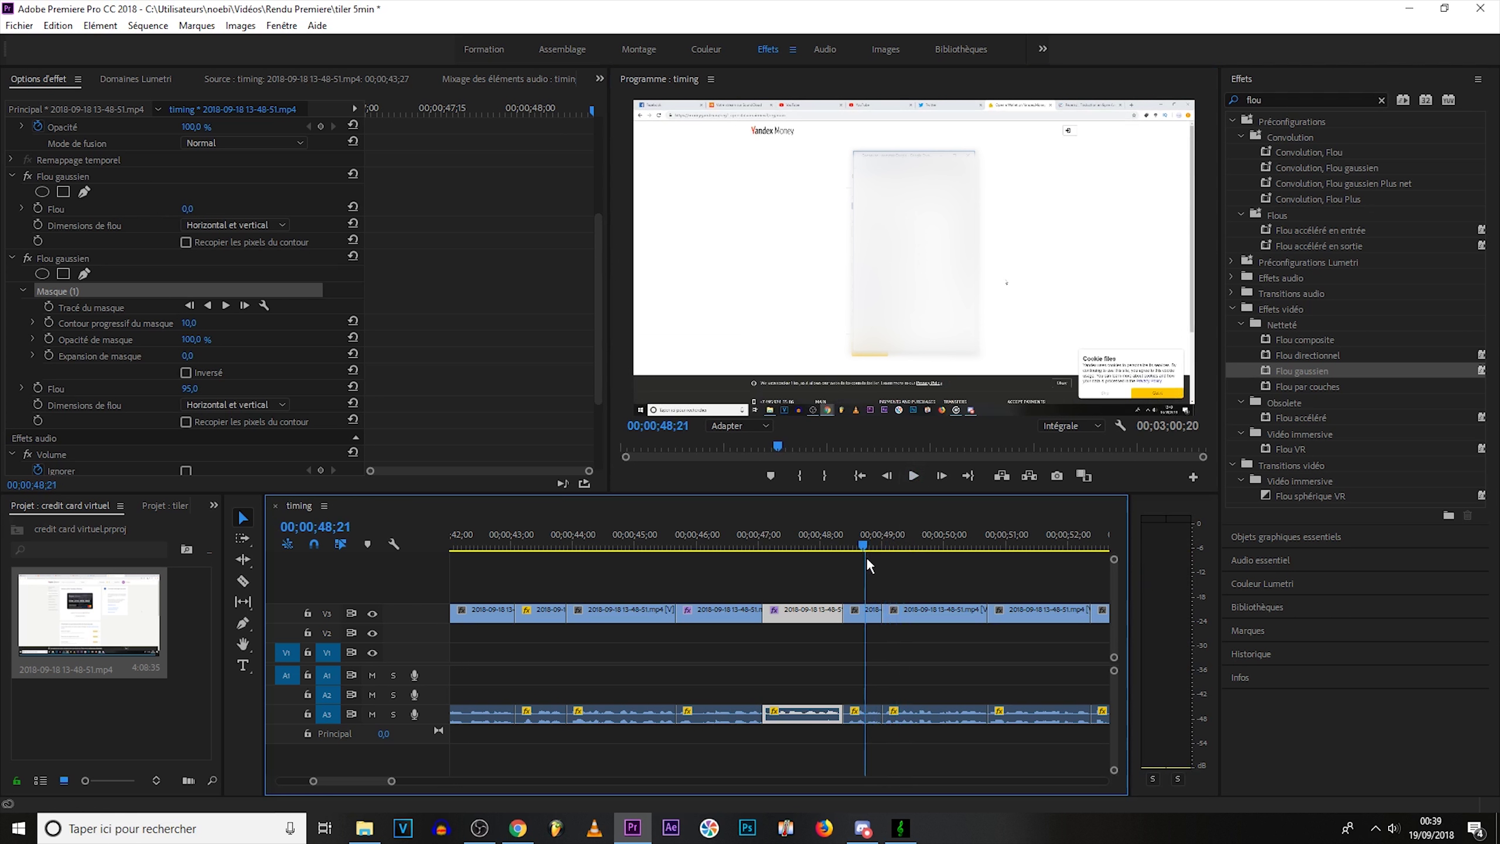
pyautogui.click(865, 611)
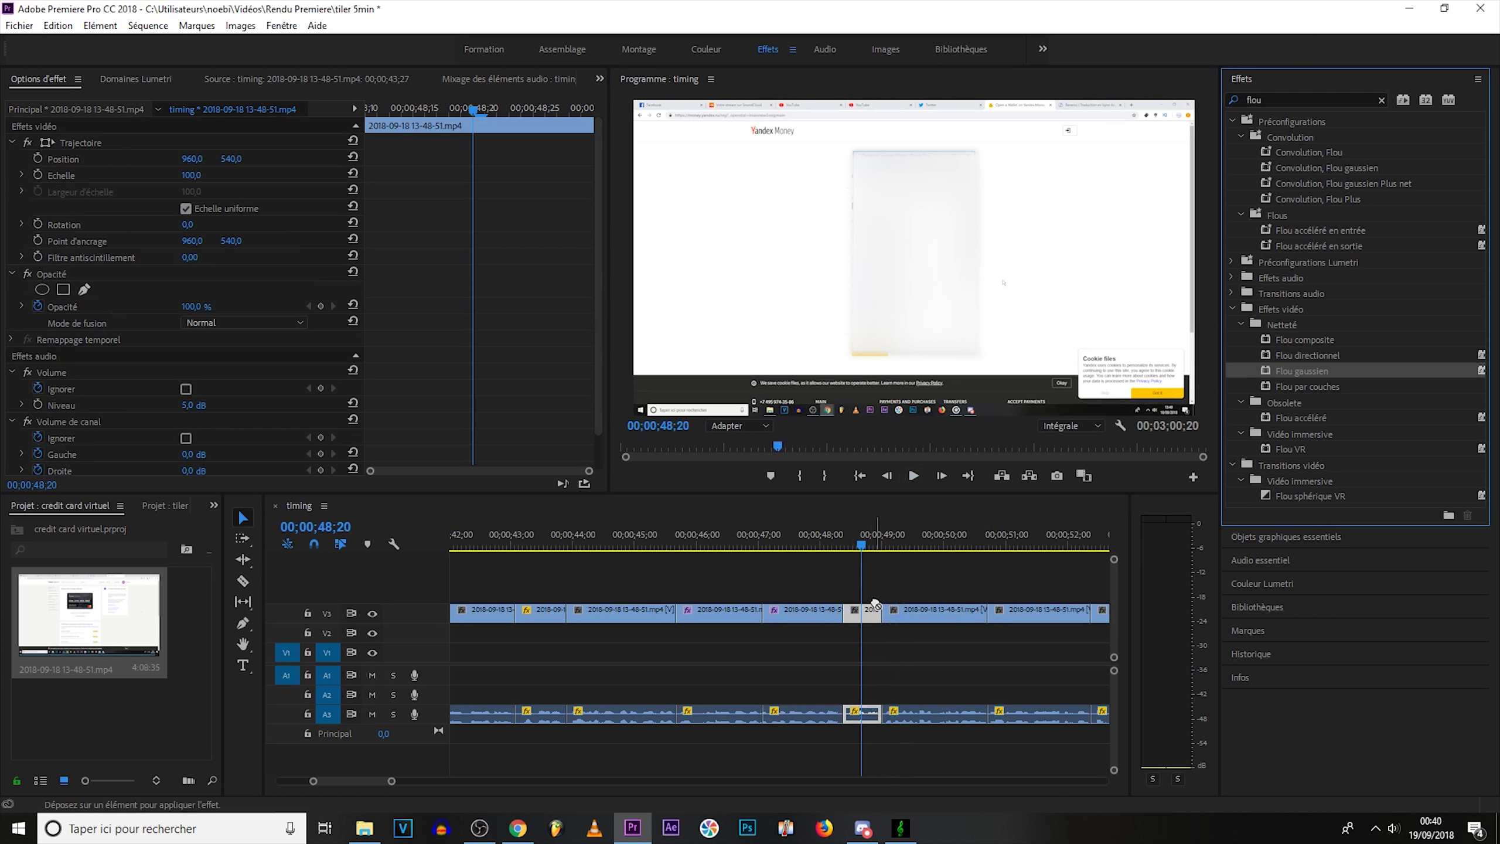
# Step: Apply Flou gaussien to the short V3 clip with a mask over the form, and review it
pyautogui.moveTo(1299, 370); pyautogui.dragTo(864, 612)
pyautogui.click(84, 371)
pyautogui.click(835, 253)
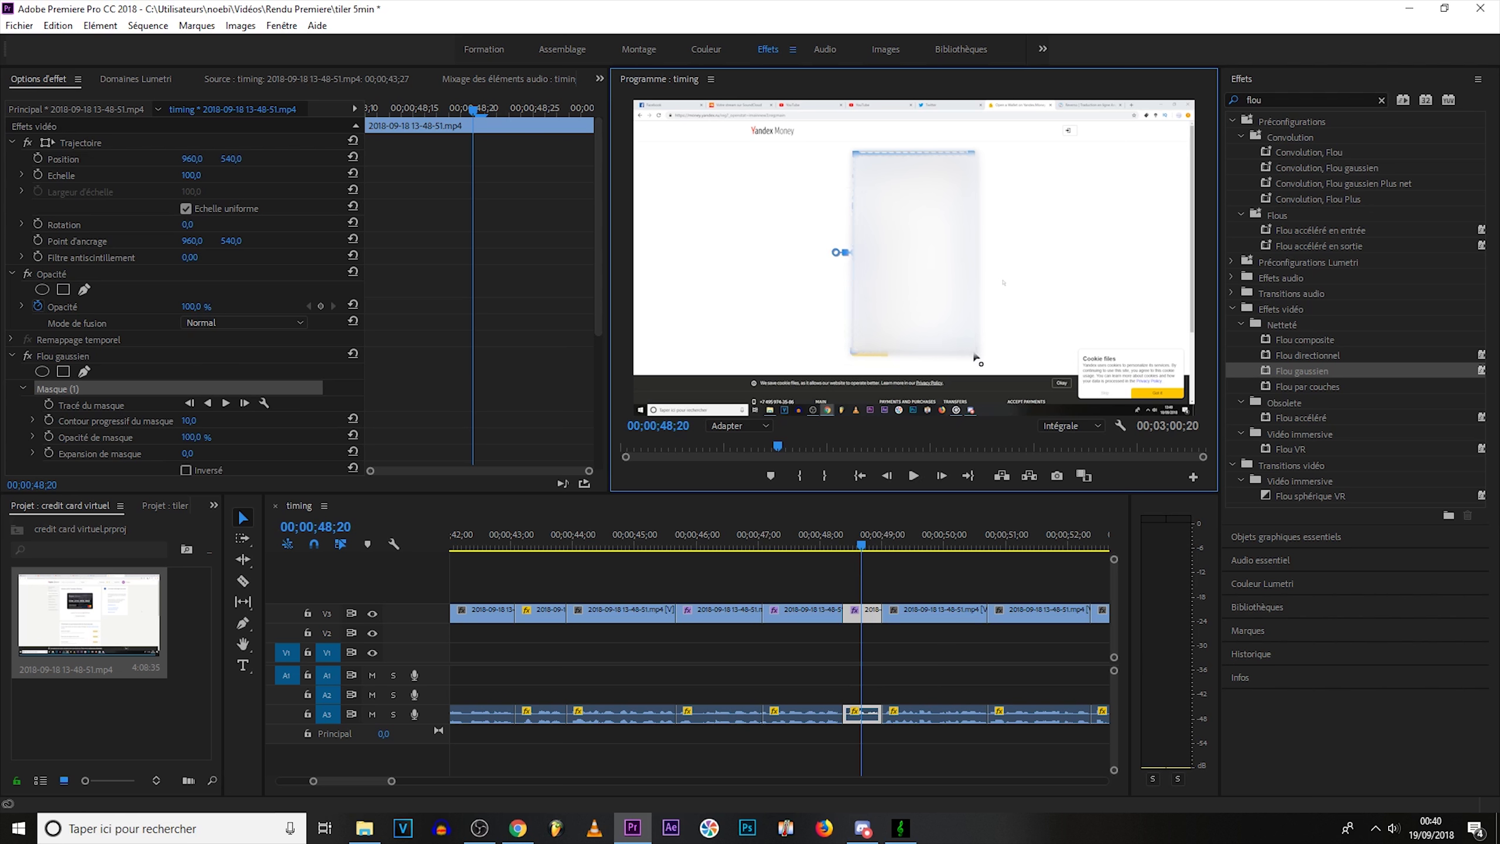
pyautogui.scroll(-2, 204, 452)
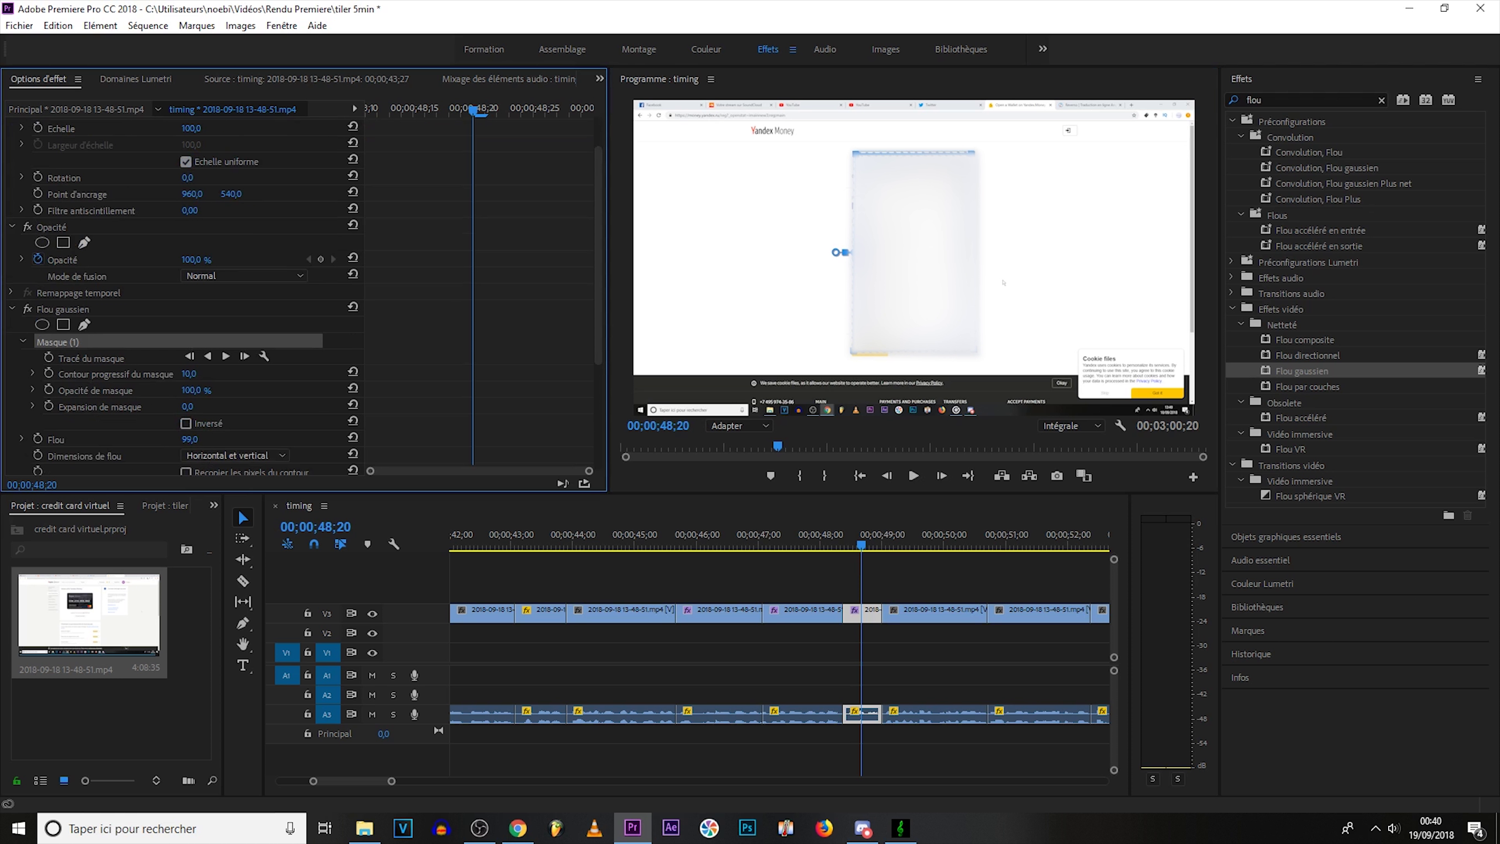
pyautogui.click(913, 476)
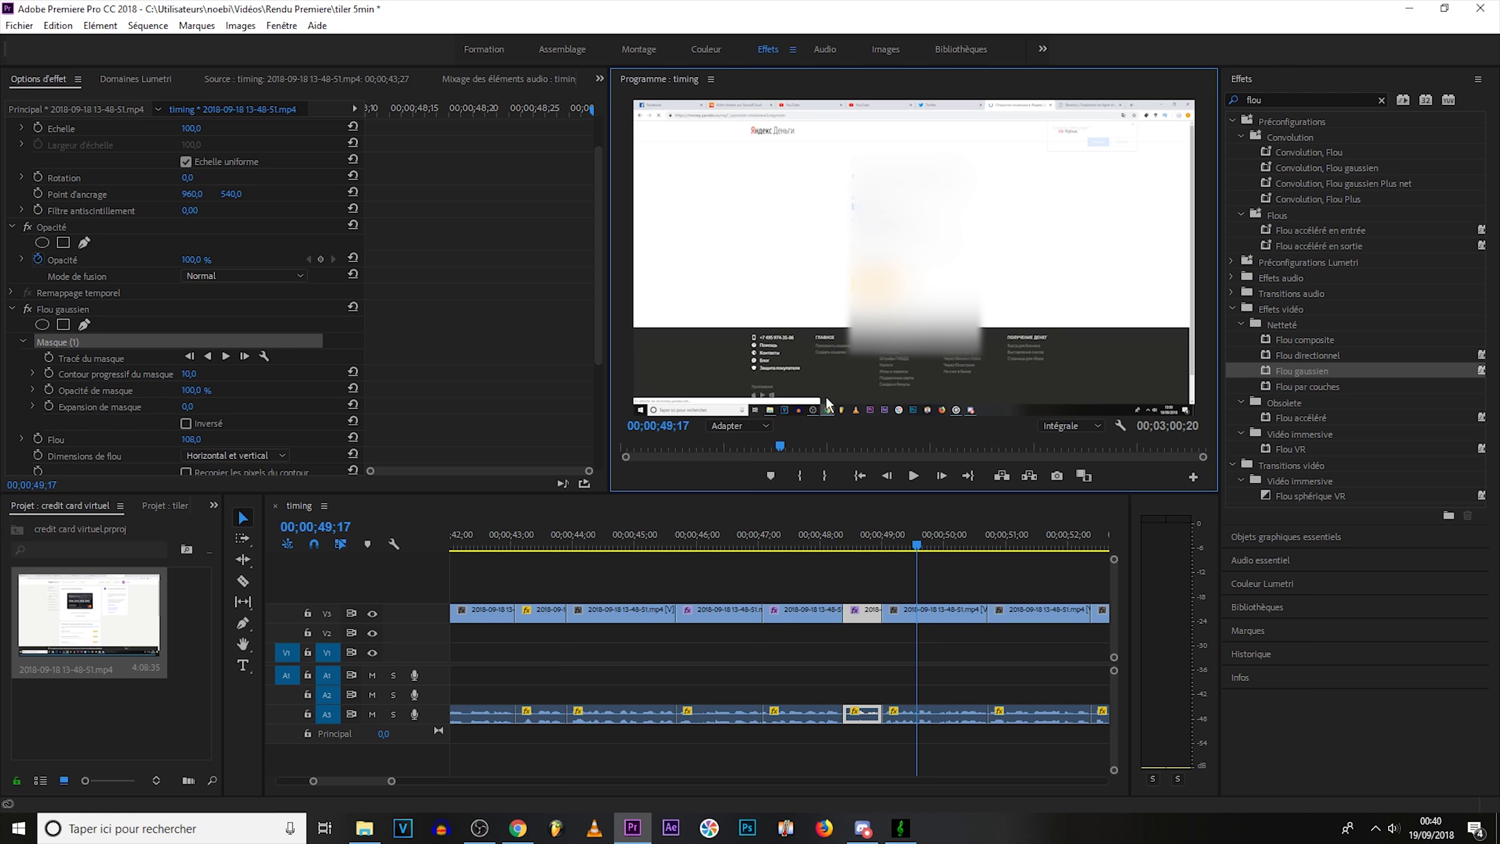
# Step: Razor-cut the tracks at 00;00;49;06 and select the clip after the cut
pyautogui.moveTo(919, 555)
pyautogui.mouseDown()
pyautogui.moveTo(862, 564)
pyautogui.moveTo(886, 549)
pyautogui.mouseUp()
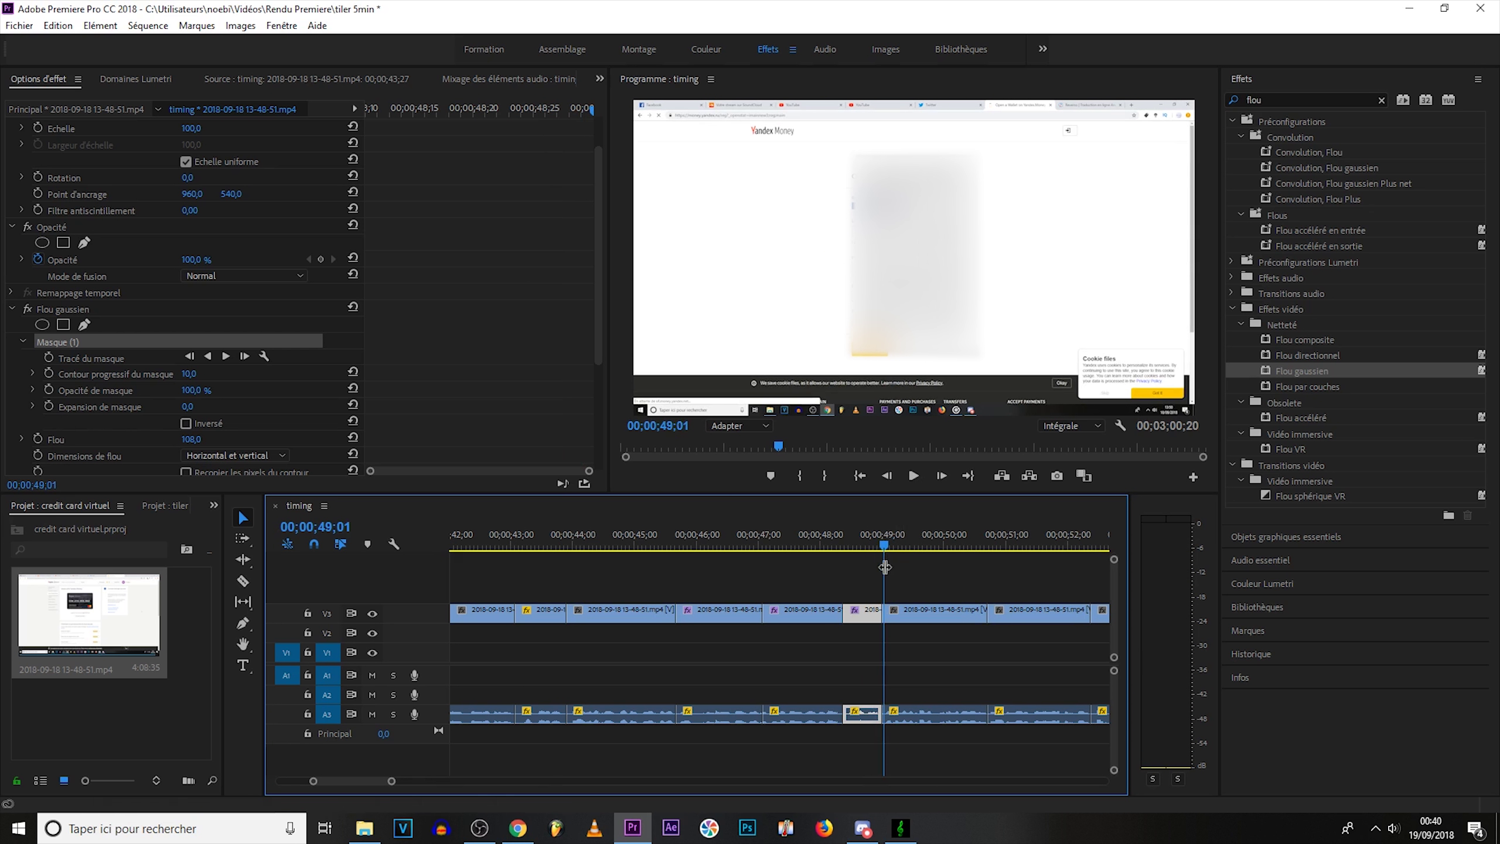
pyautogui.moveTo(886, 548); pyautogui.dragTo(894, 547)
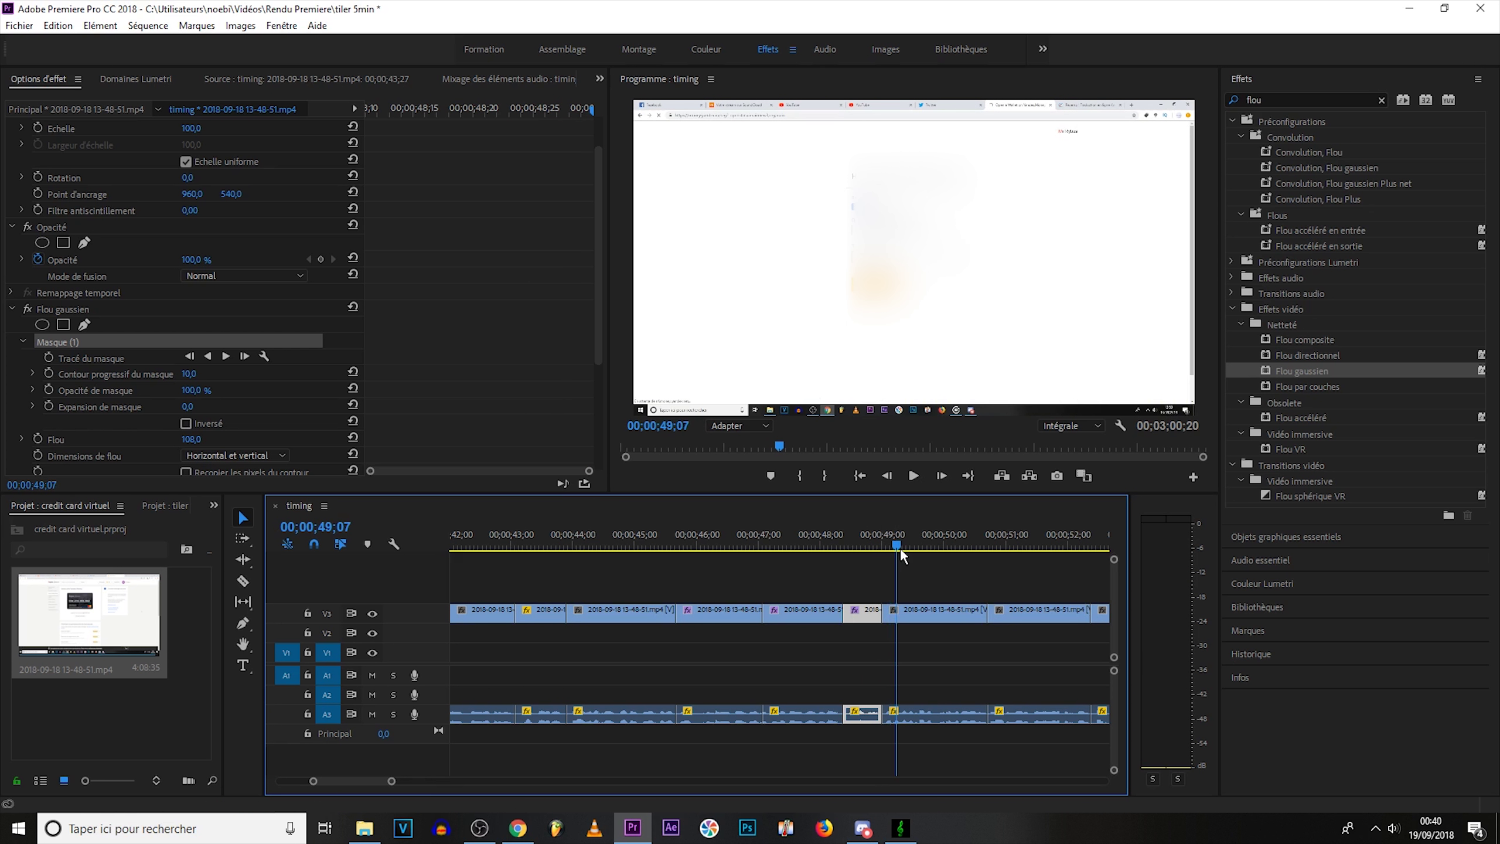
pyautogui.click(239, 580)
pyautogui.click(894, 612)
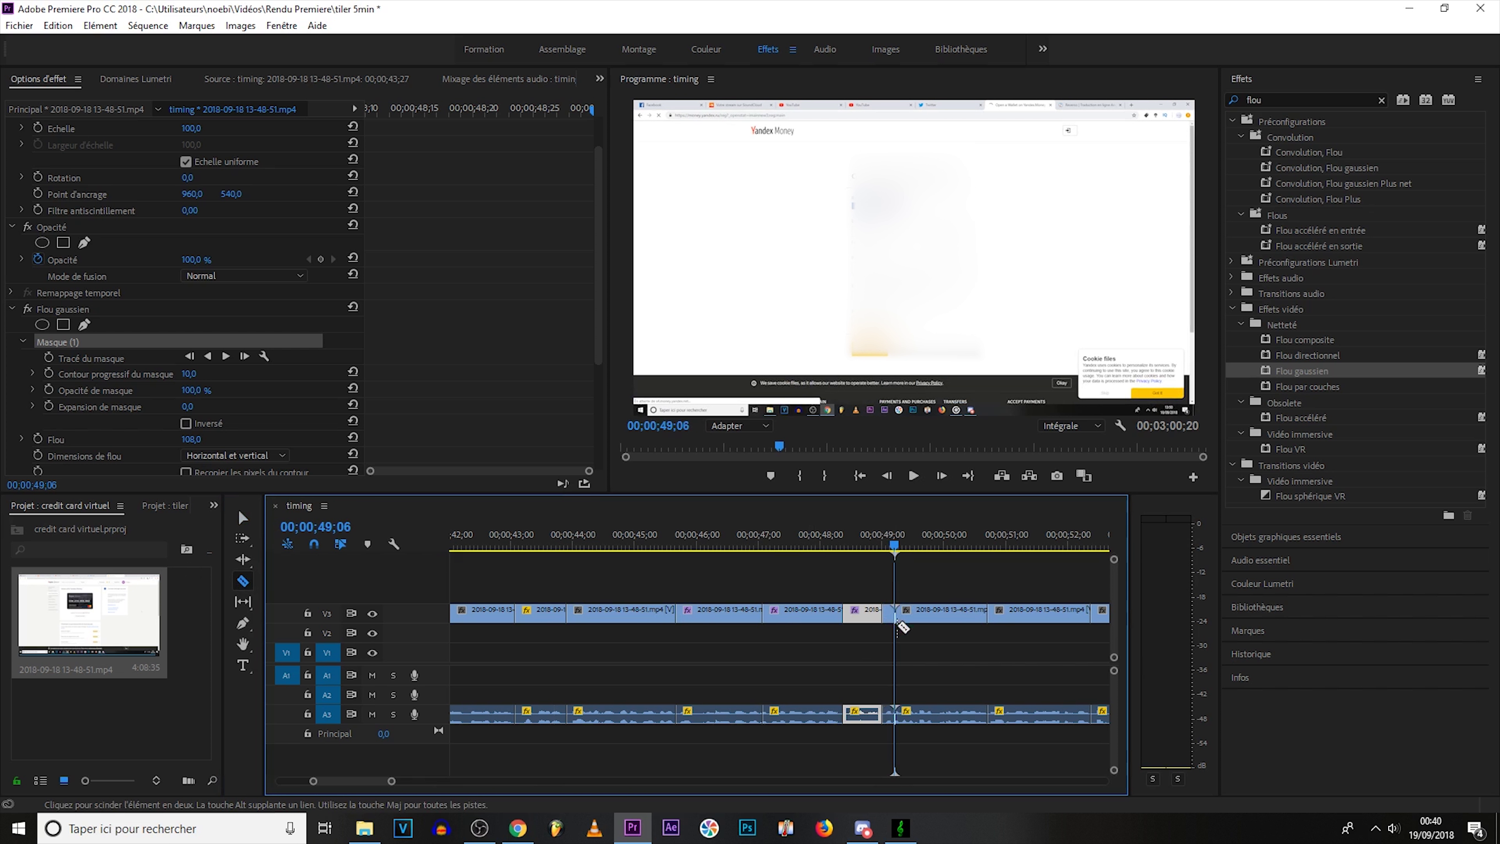
pyautogui.click(242, 517)
pyautogui.click(939, 612)
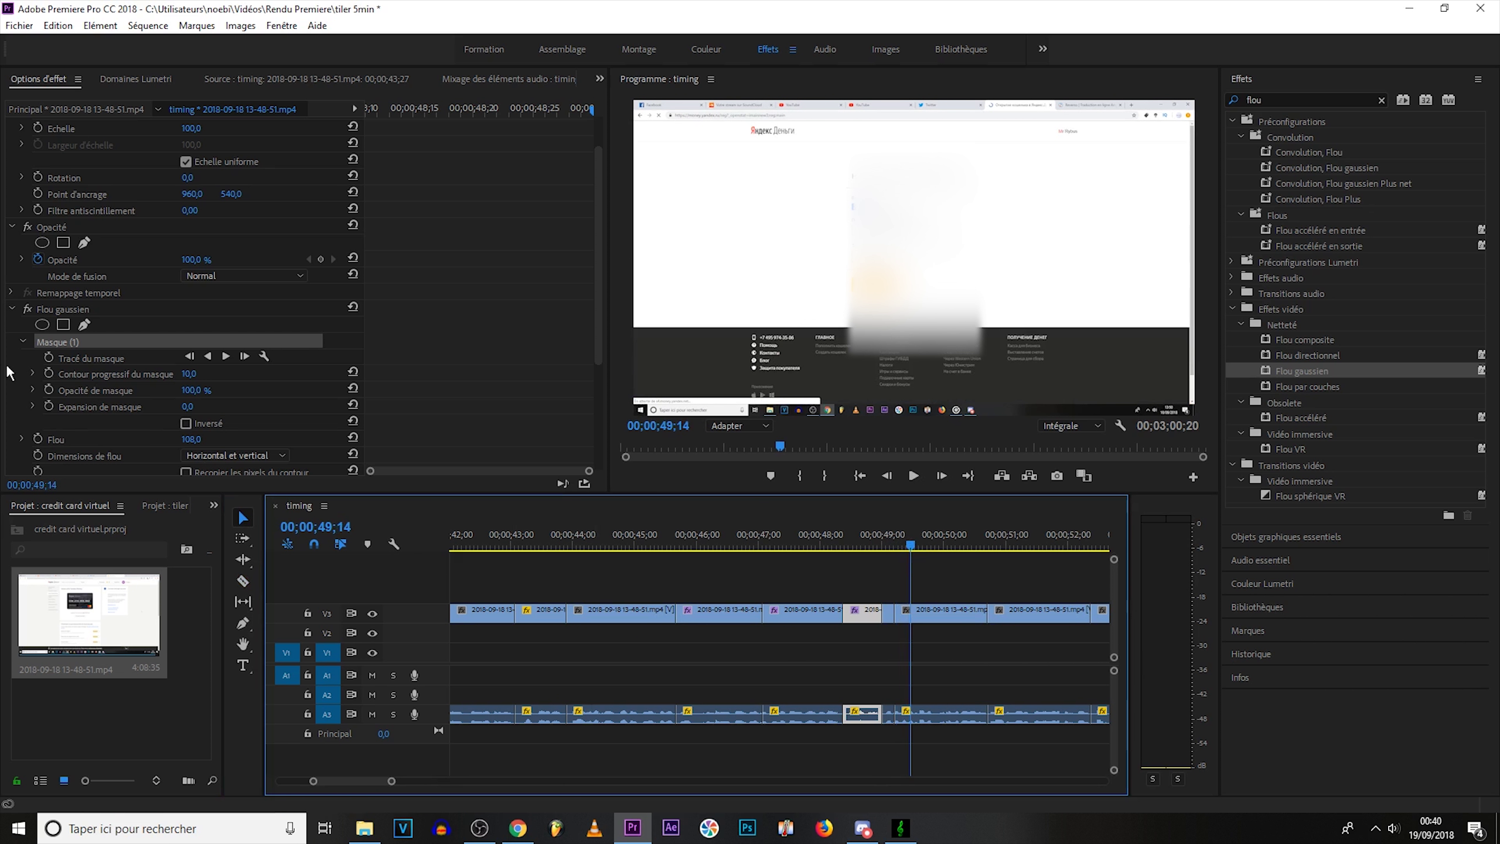
pyautogui.moveTo(390, 782); pyautogui.dragTo(465, 781)
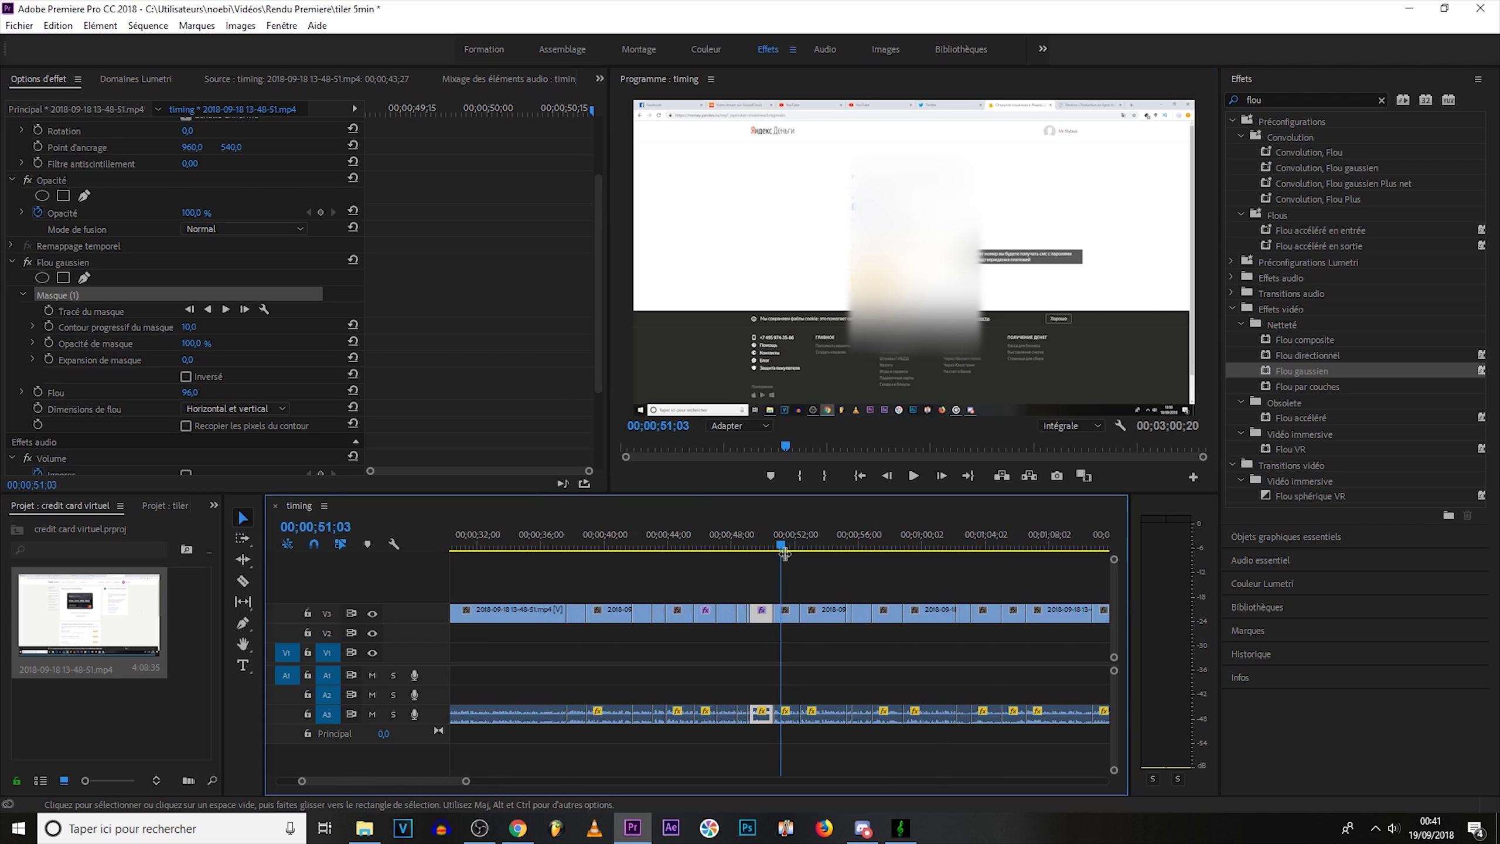
# Step: Bring the playhead just past the last clips at 00;03;00;15, zoomed in on the edit's end
pyautogui.moveTo(781, 551); pyautogui.dragTo(843, 547)
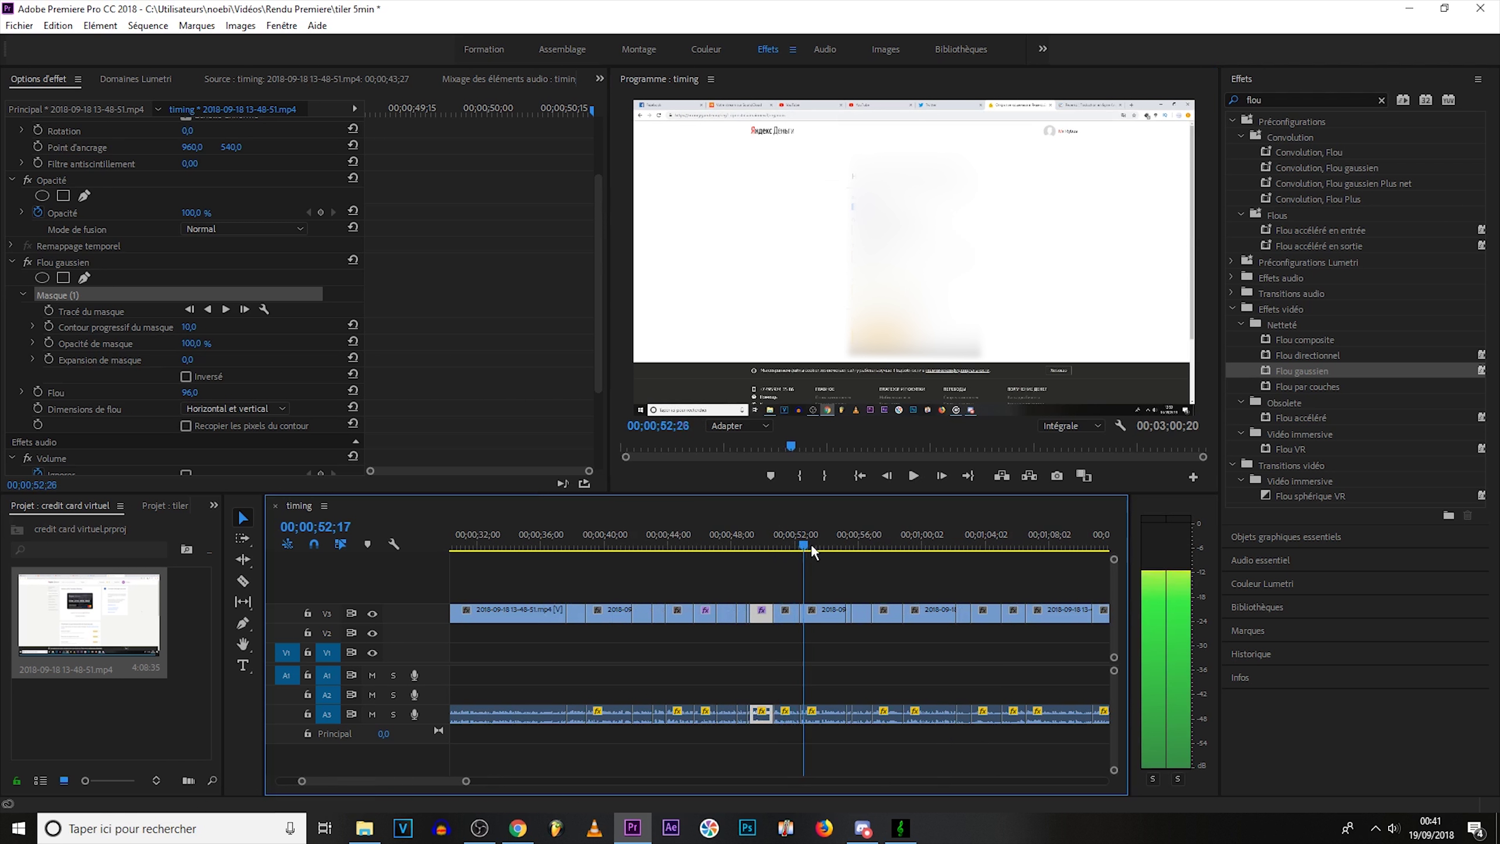
pyautogui.moveTo(466, 781); pyautogui.dragTo(993, 780)
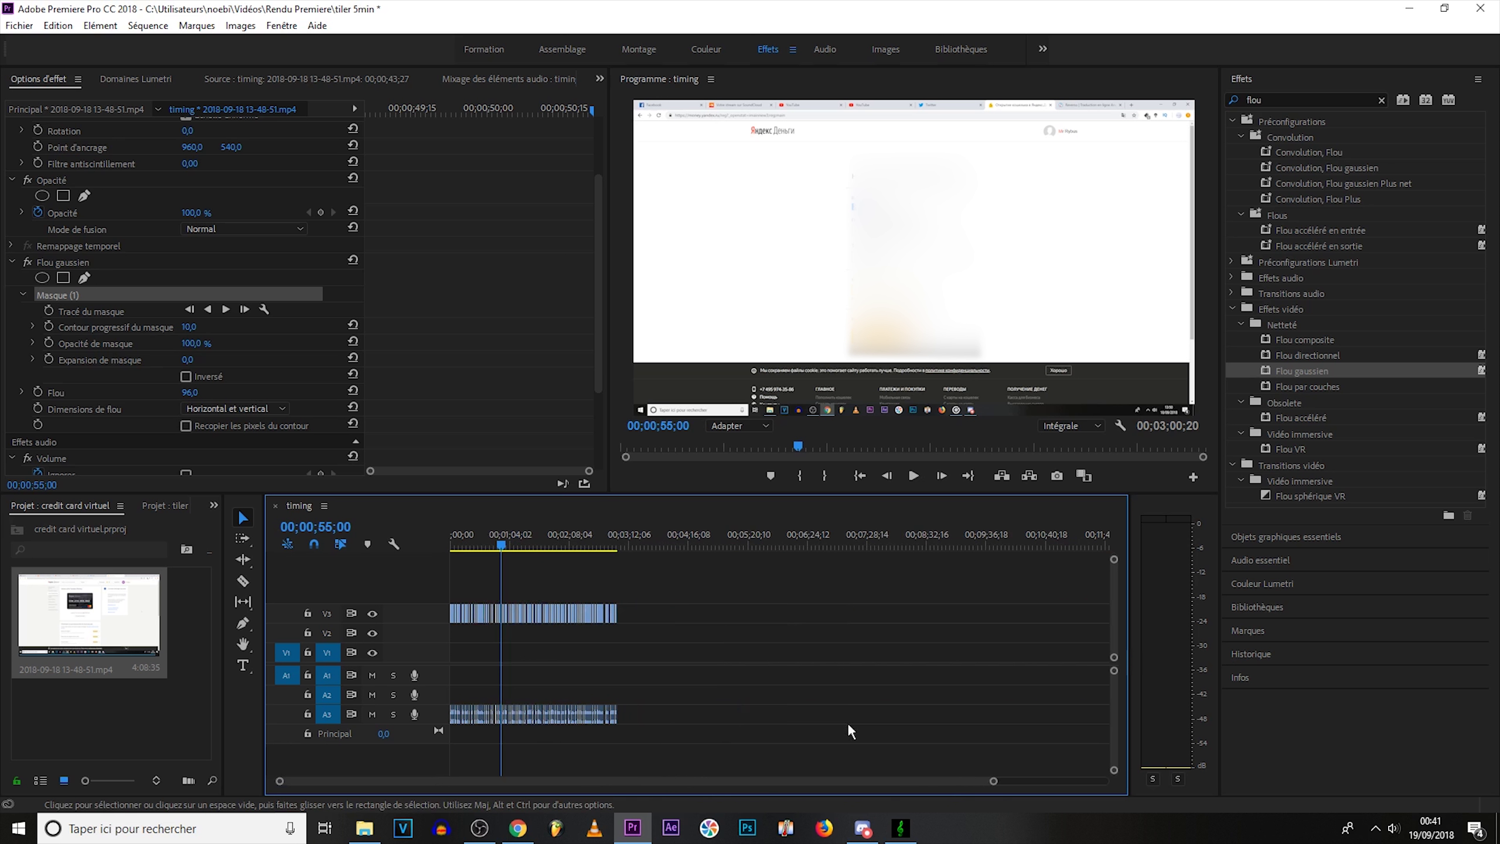
pyautogui.moveTo(505, 538); pyautogui.dragTo(620, 553)
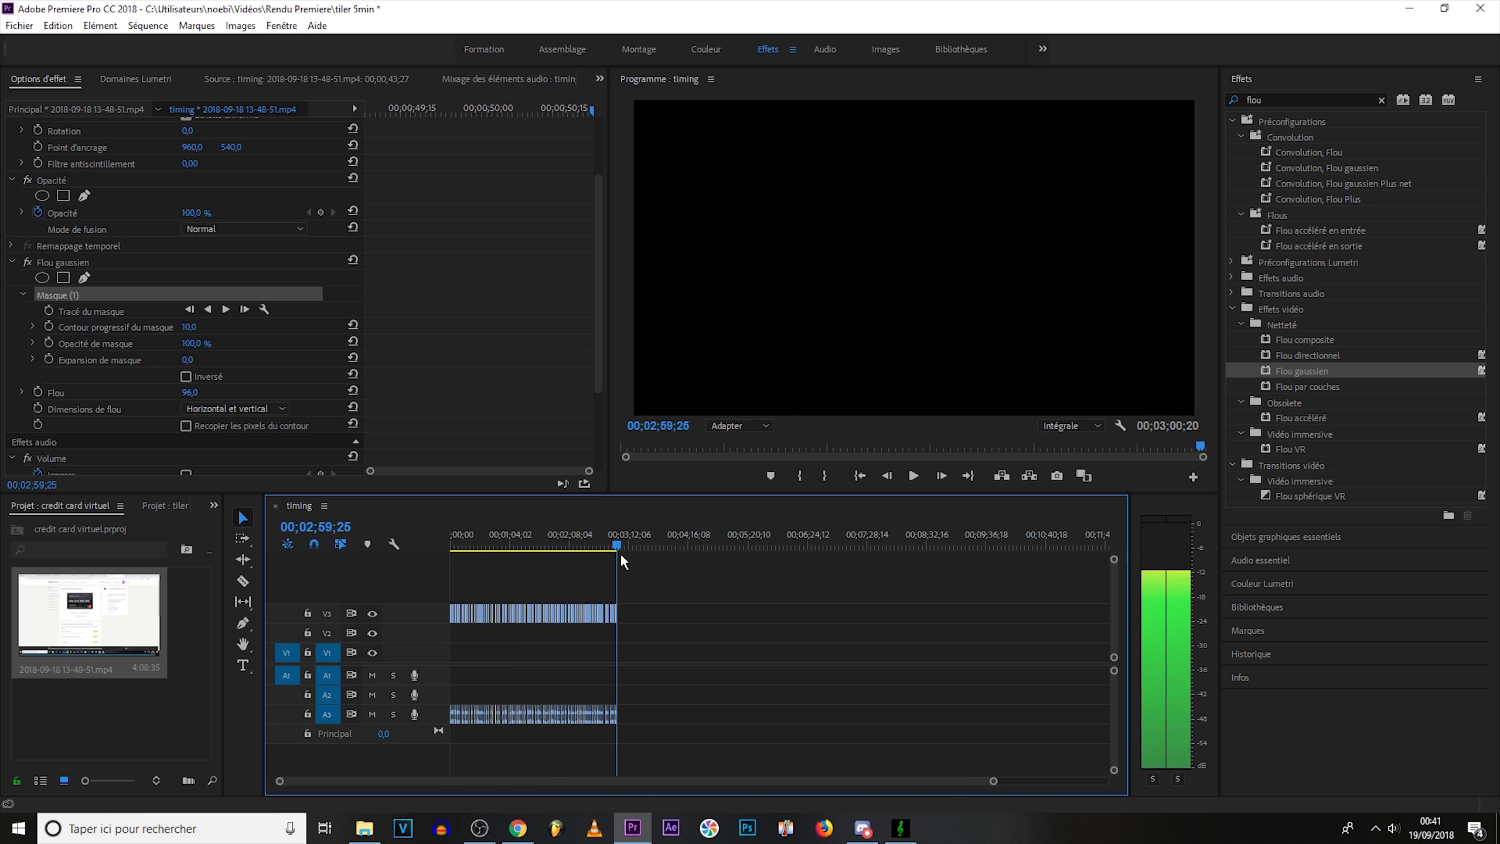
pyautogui.press('=')
pyautogui.press('=')
pyautogui.press('=')
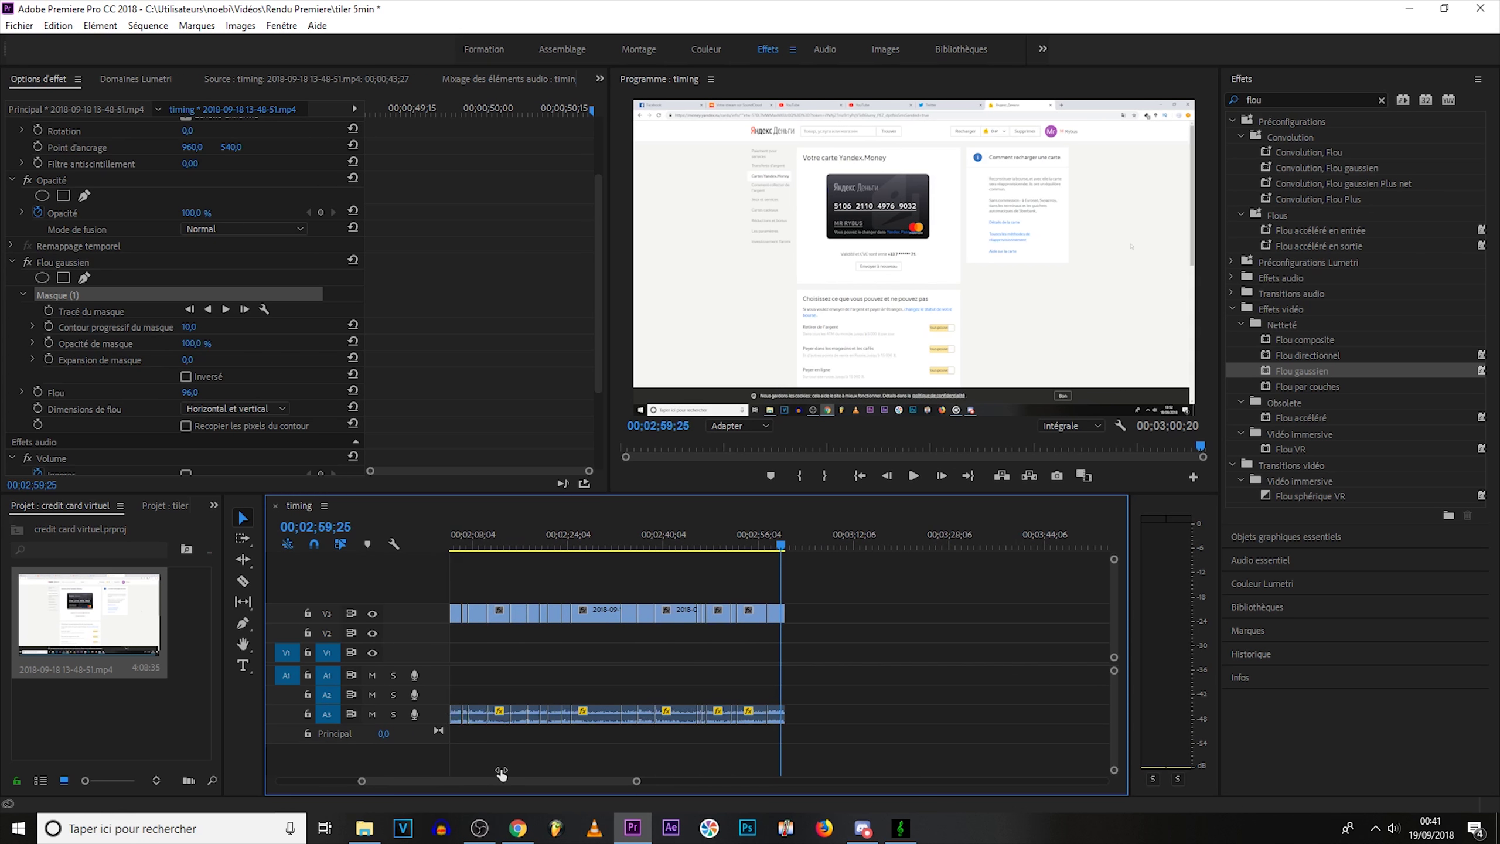
pyautogui.moveTo(780, 547); pyautogui.dragTo(784, 547)
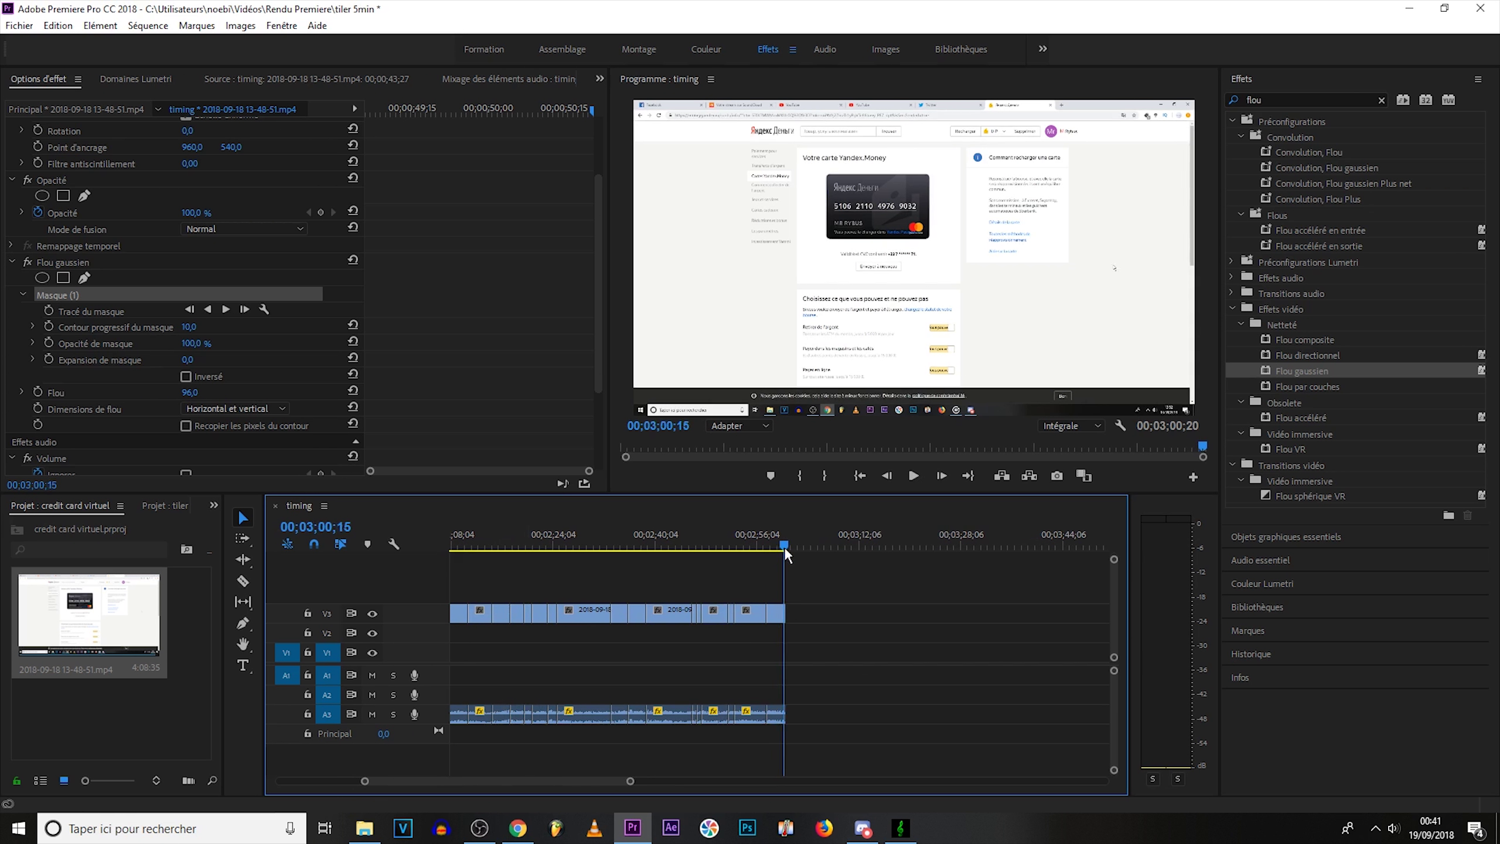
pyautogui.click(185, 712)
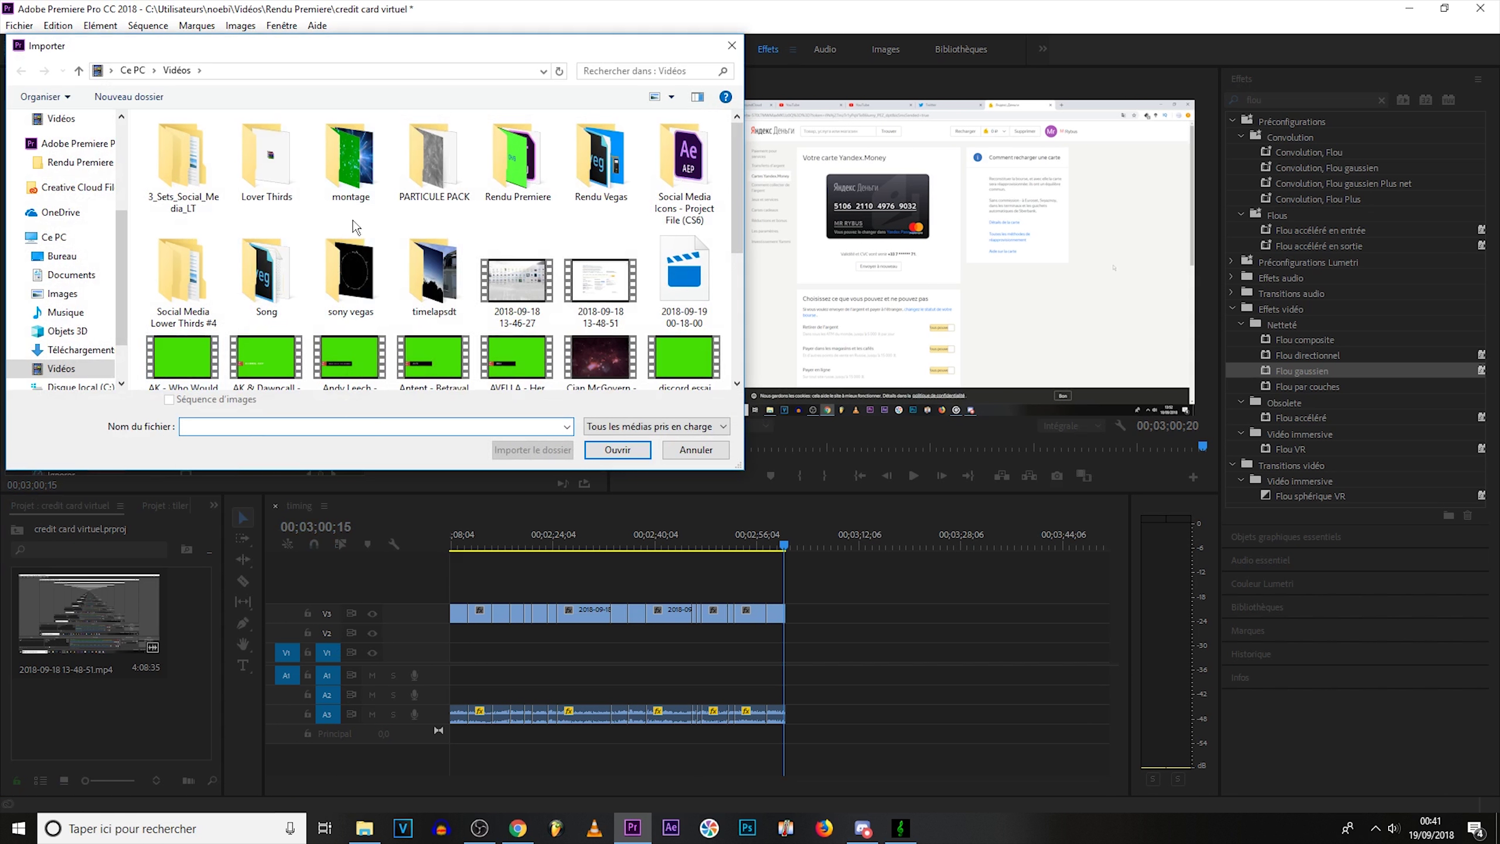
# Step: Import the 'Fingerprints (with HD video of nature)' video into the project
pyautogui.scroll(-3, 608, 290)
pyautogui.click(608, 281)
pyautogui.click(617, 449)
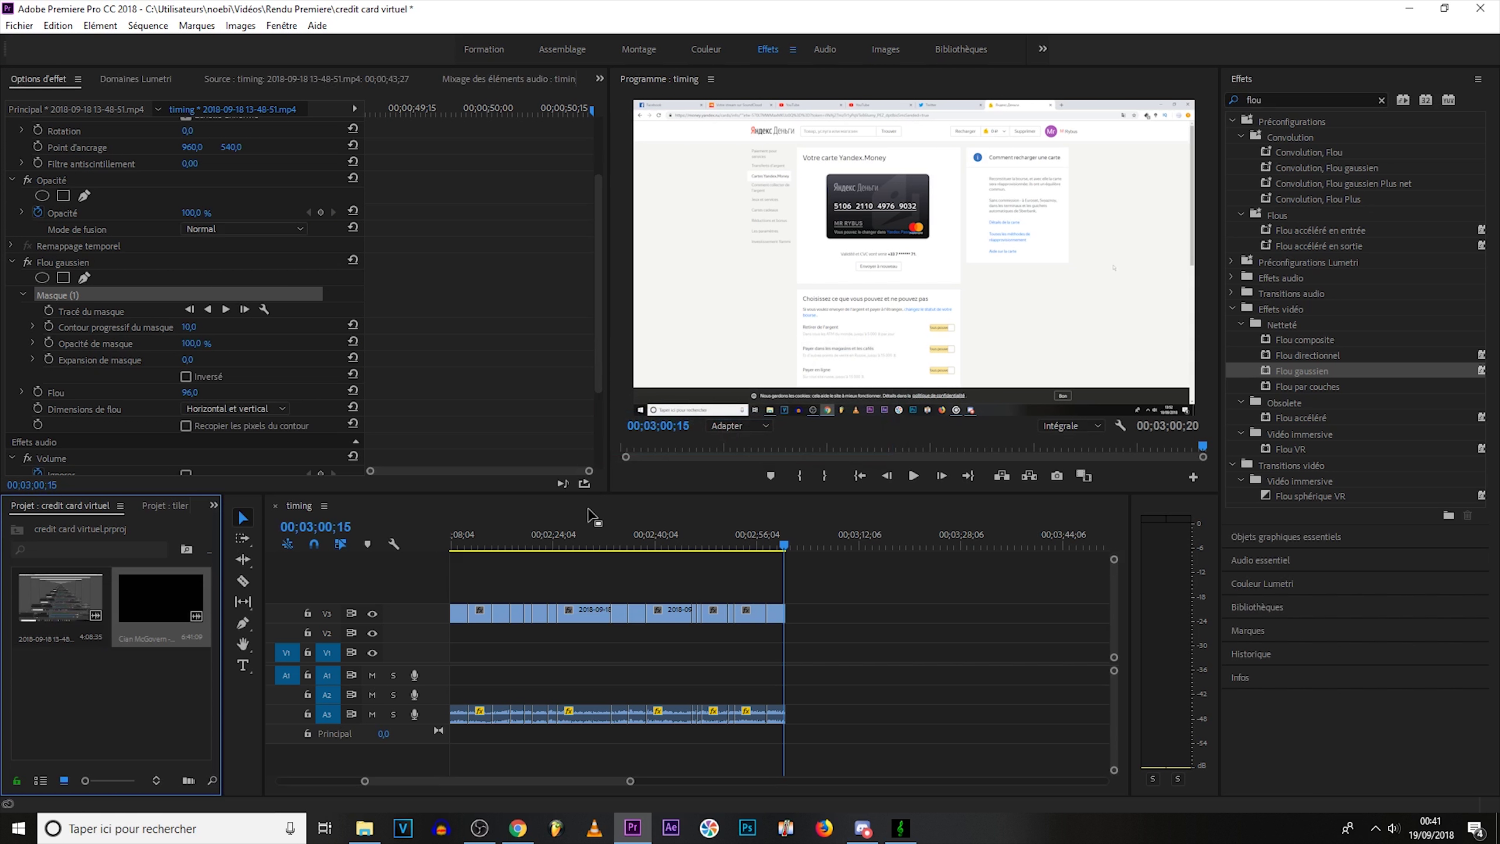
# Step: Place the nature video on V3 at 00;03;15;00, right after the screen-recording clips
pyautogui.moveTo(511, 515); pyautogui.dragTo(833, 615)
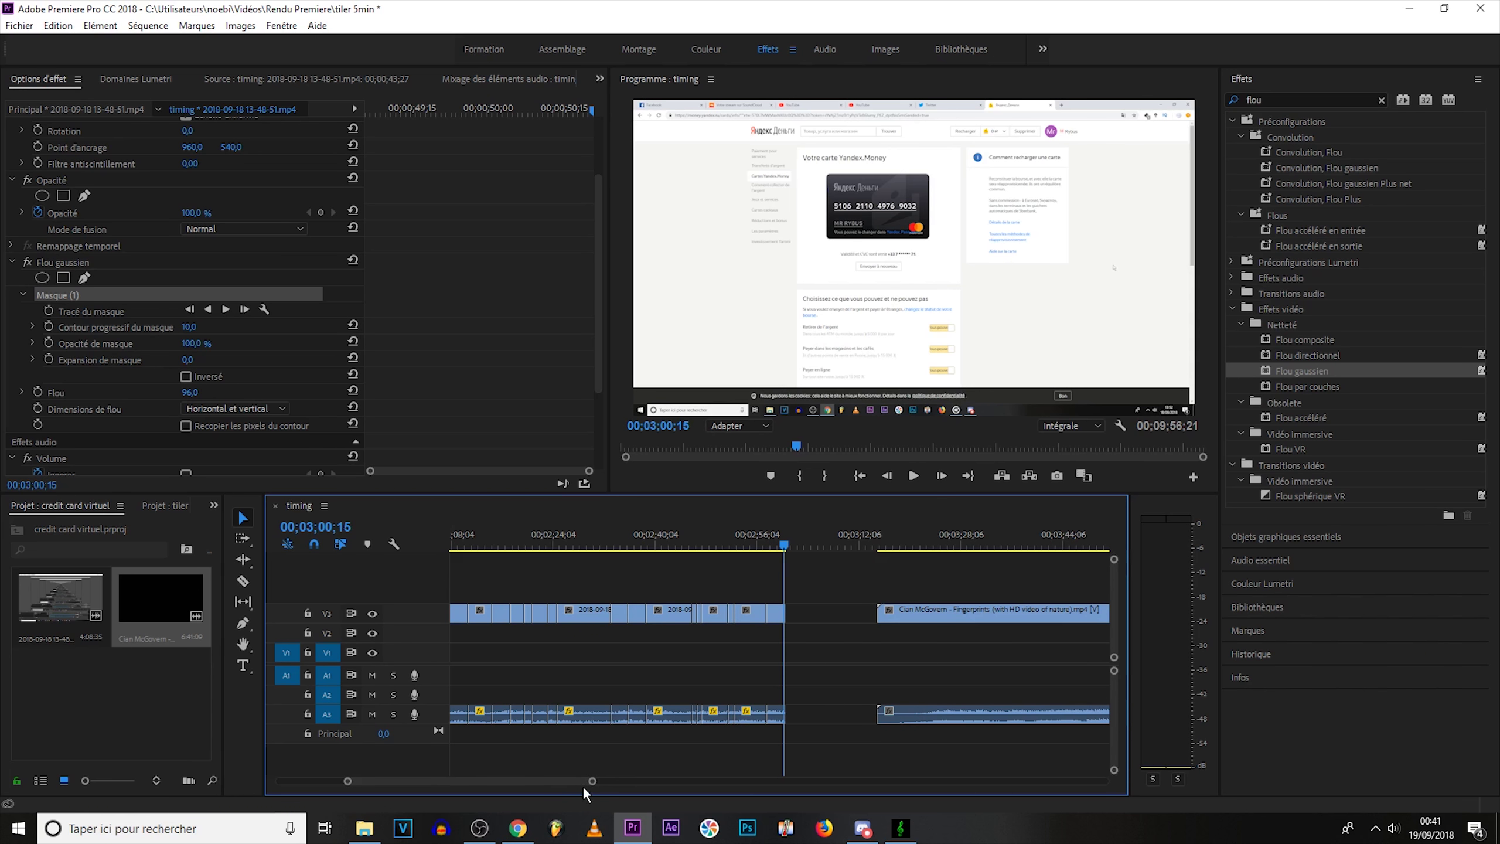
pyautogui.moveTo(630, 781); pyautogui.dragTo(768, 781)
pyautogui.moveTo(743, 542); pyautogui.dragTo(803, 542)
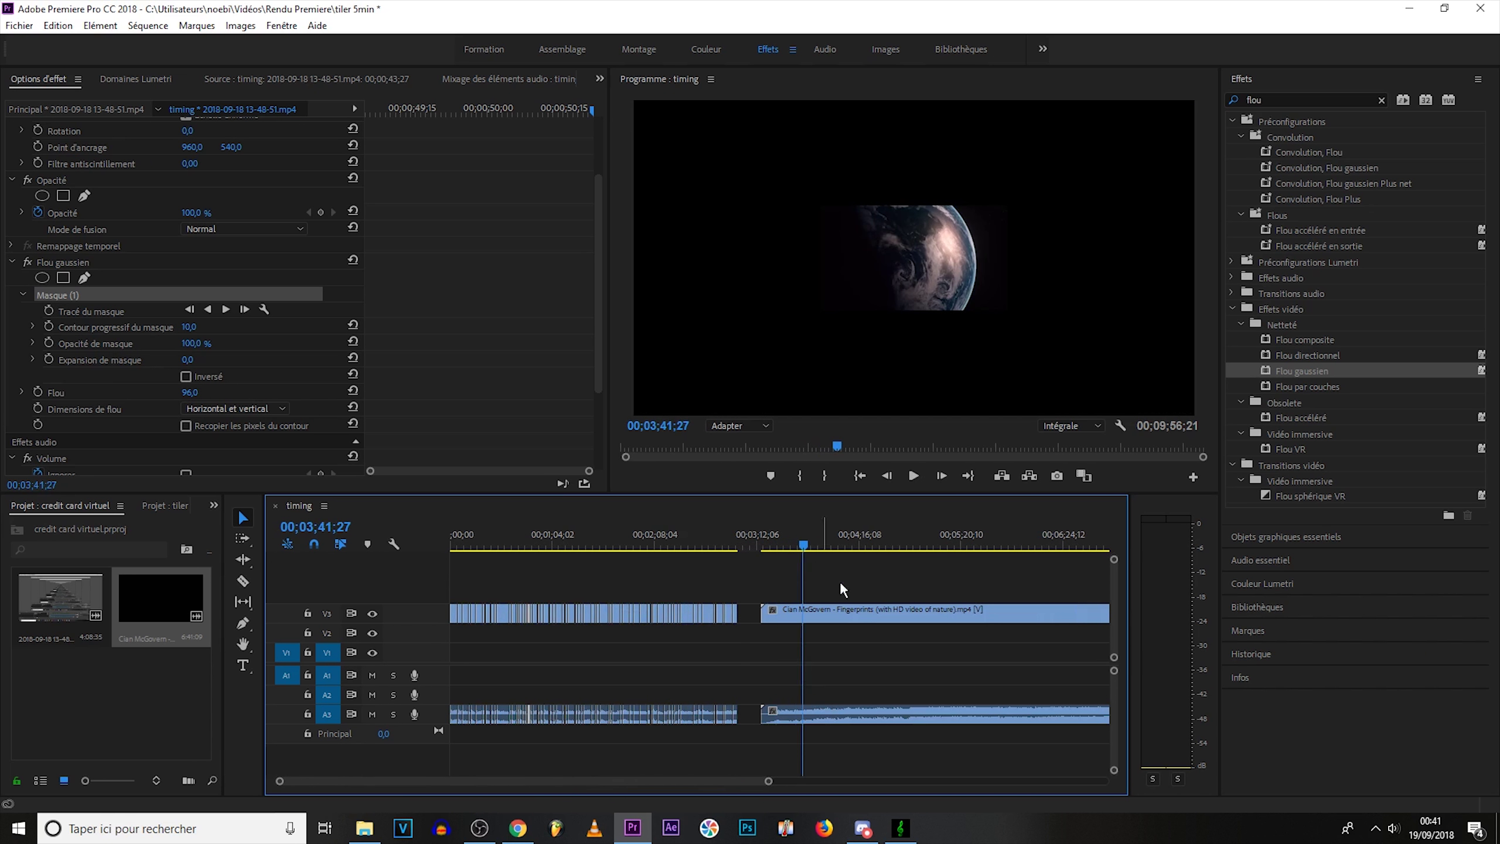
pyautogui.click(856, 614)
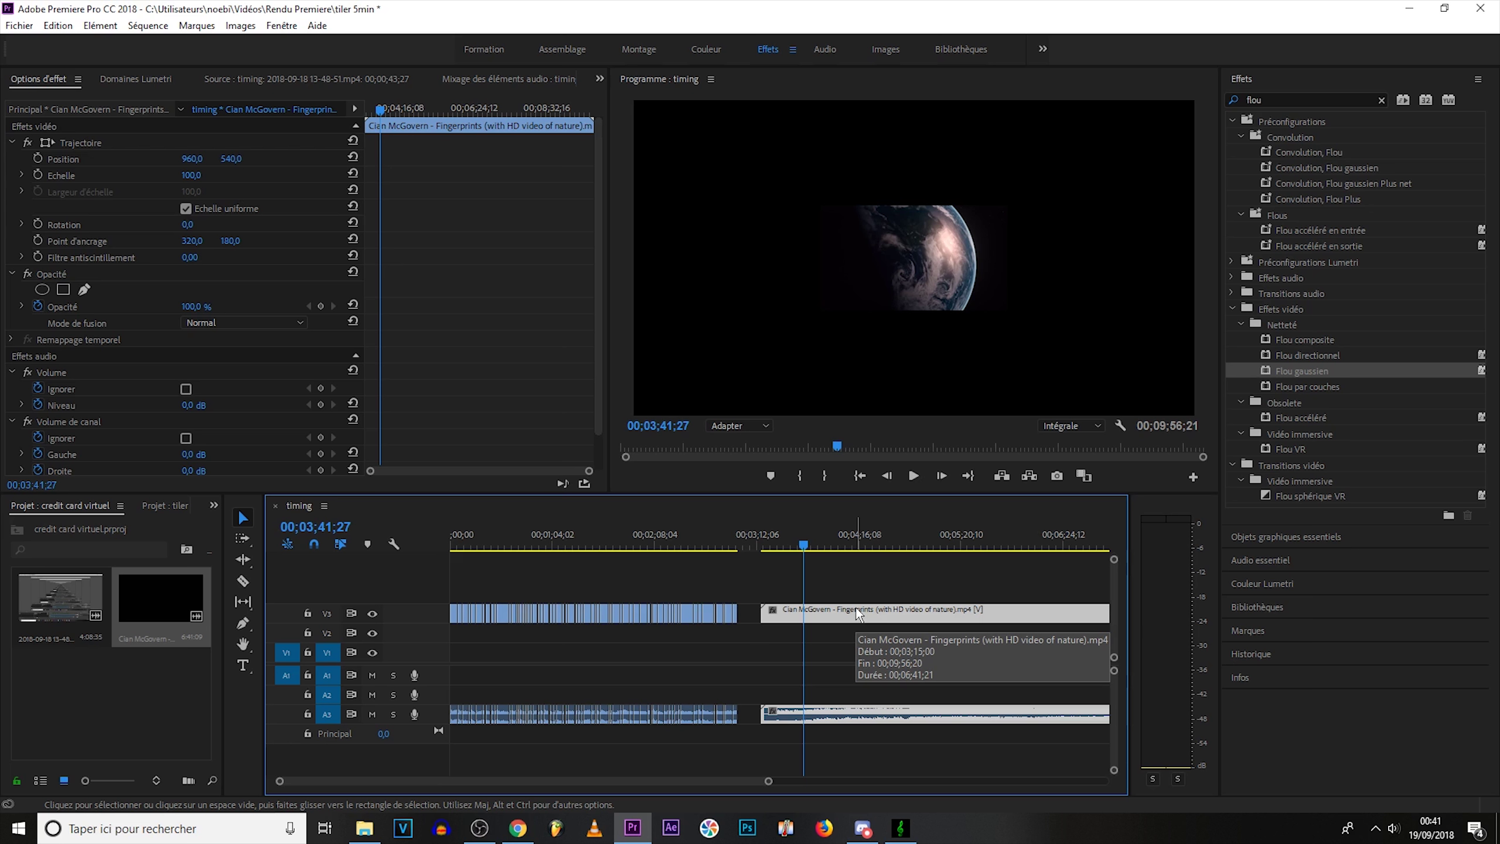
# Step: Unlink and delete the nature clip's audio, and scale the video to the frame size
pyautogui.rightClick(855, 608)
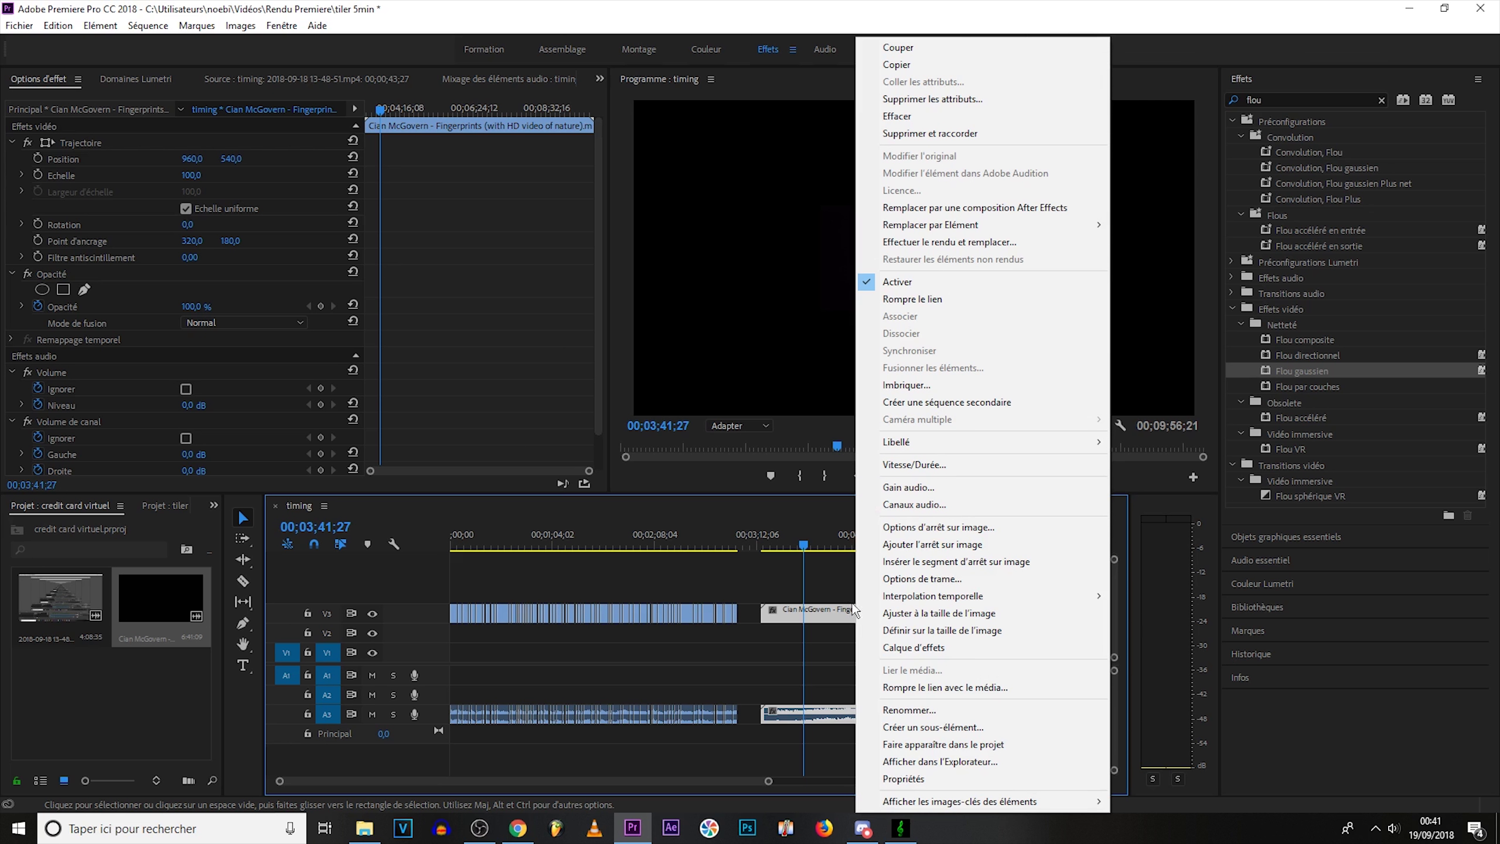
pyautogui.click(956, 303)
pyautogui.click(868, 711)
pyautogui.press('Delete')
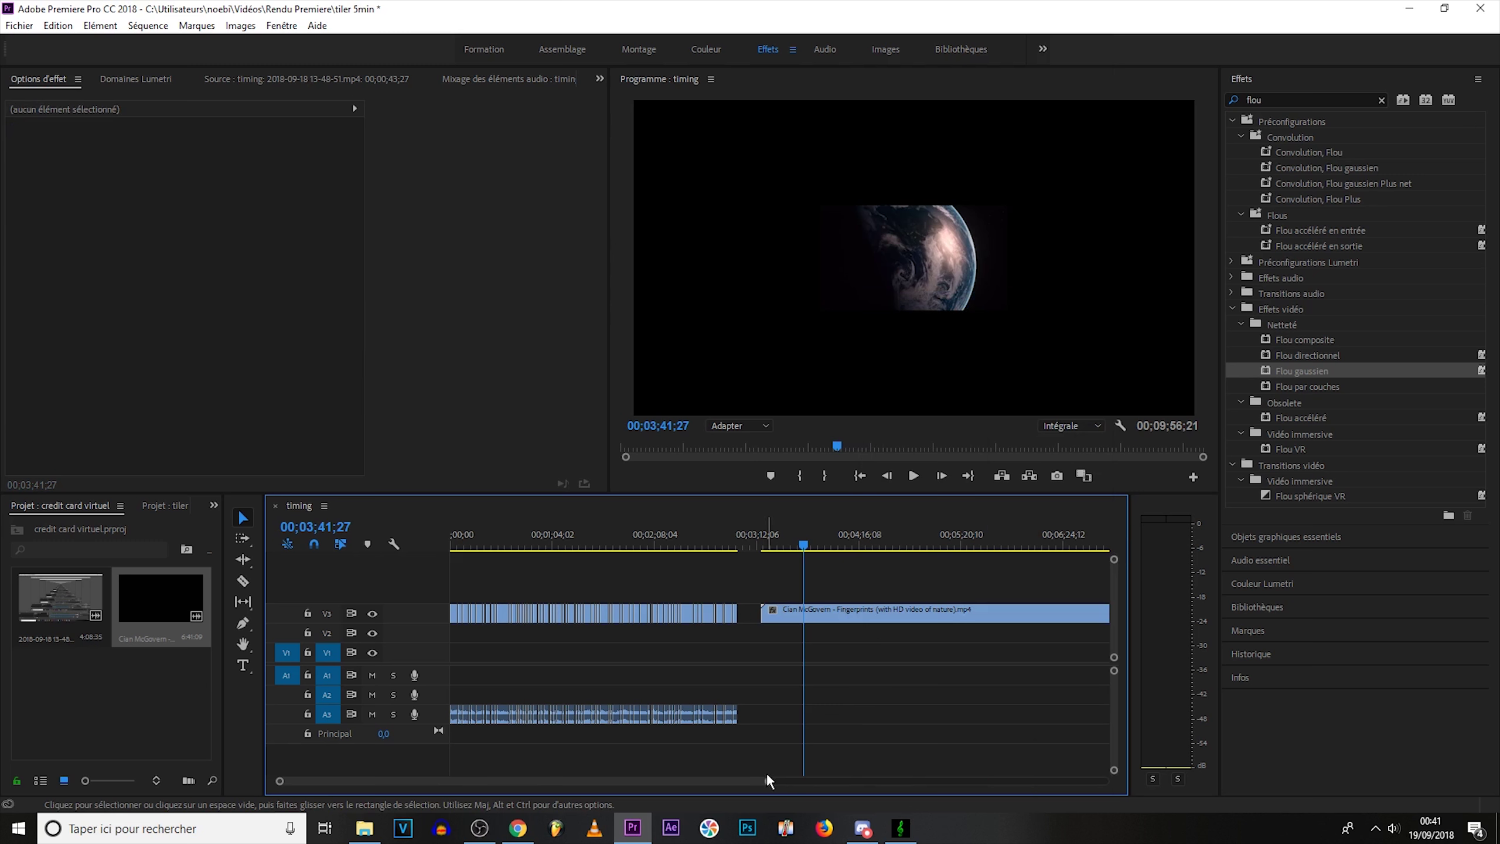
pyautogui.moveTo(767, 780); pyautogui.dragTo(873, 781)
pyautogui.click(743, 610)
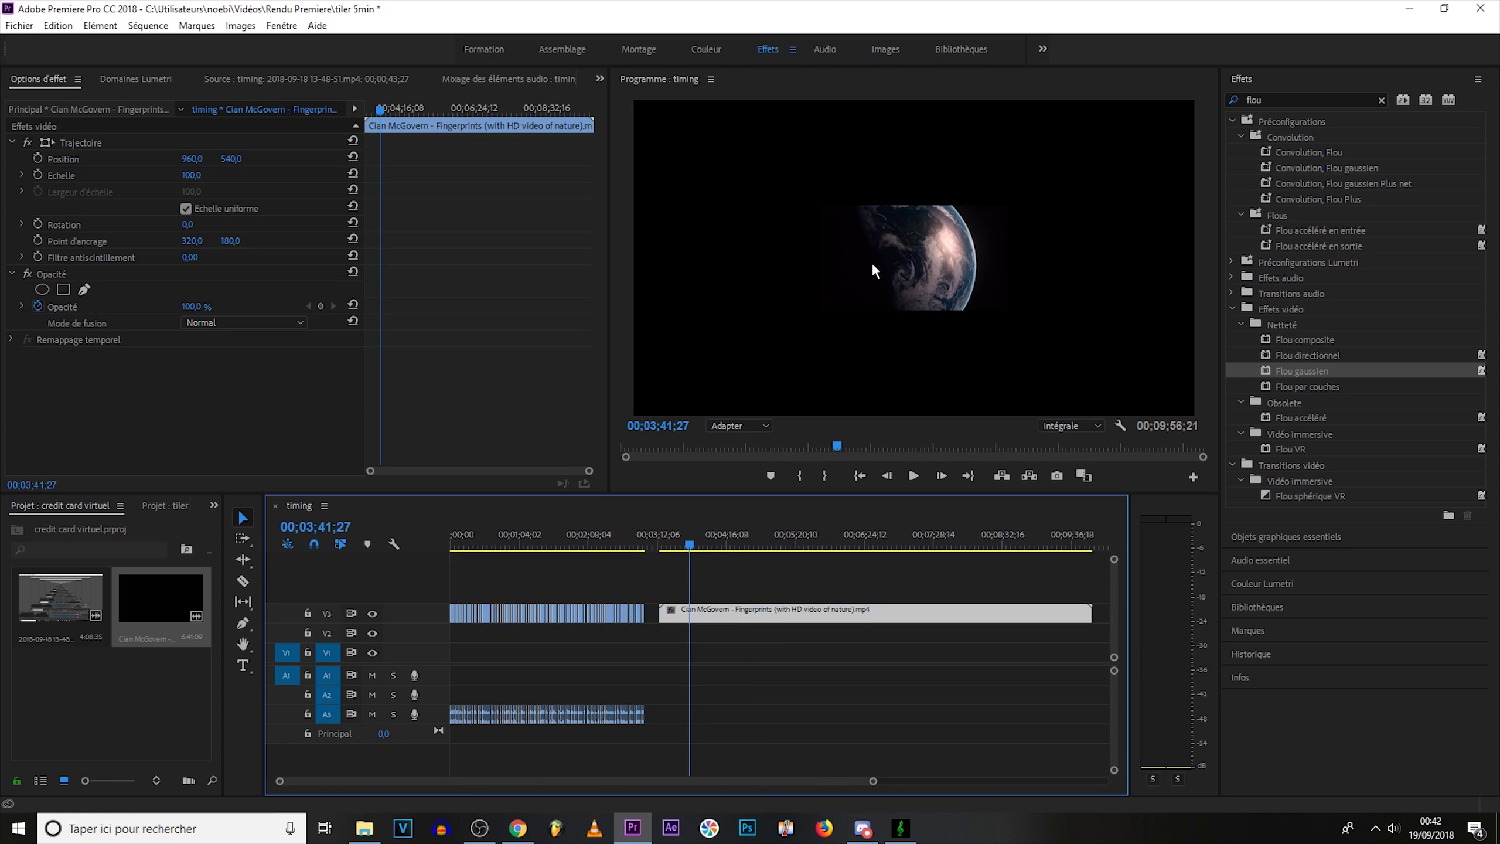
pyautogui.rightClick(746, 622)
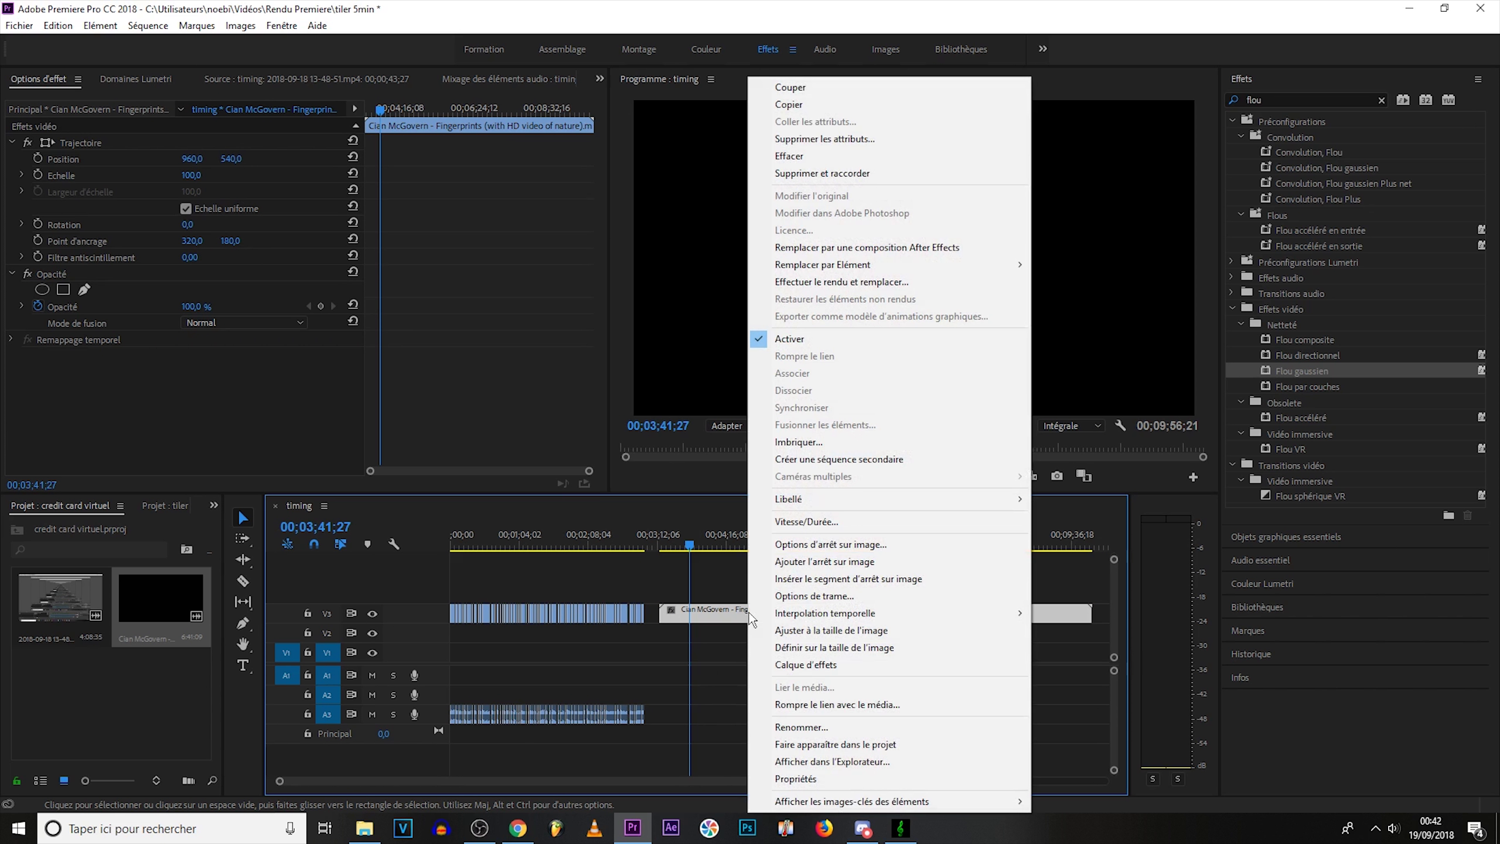
pyautogui.click(832, 631)
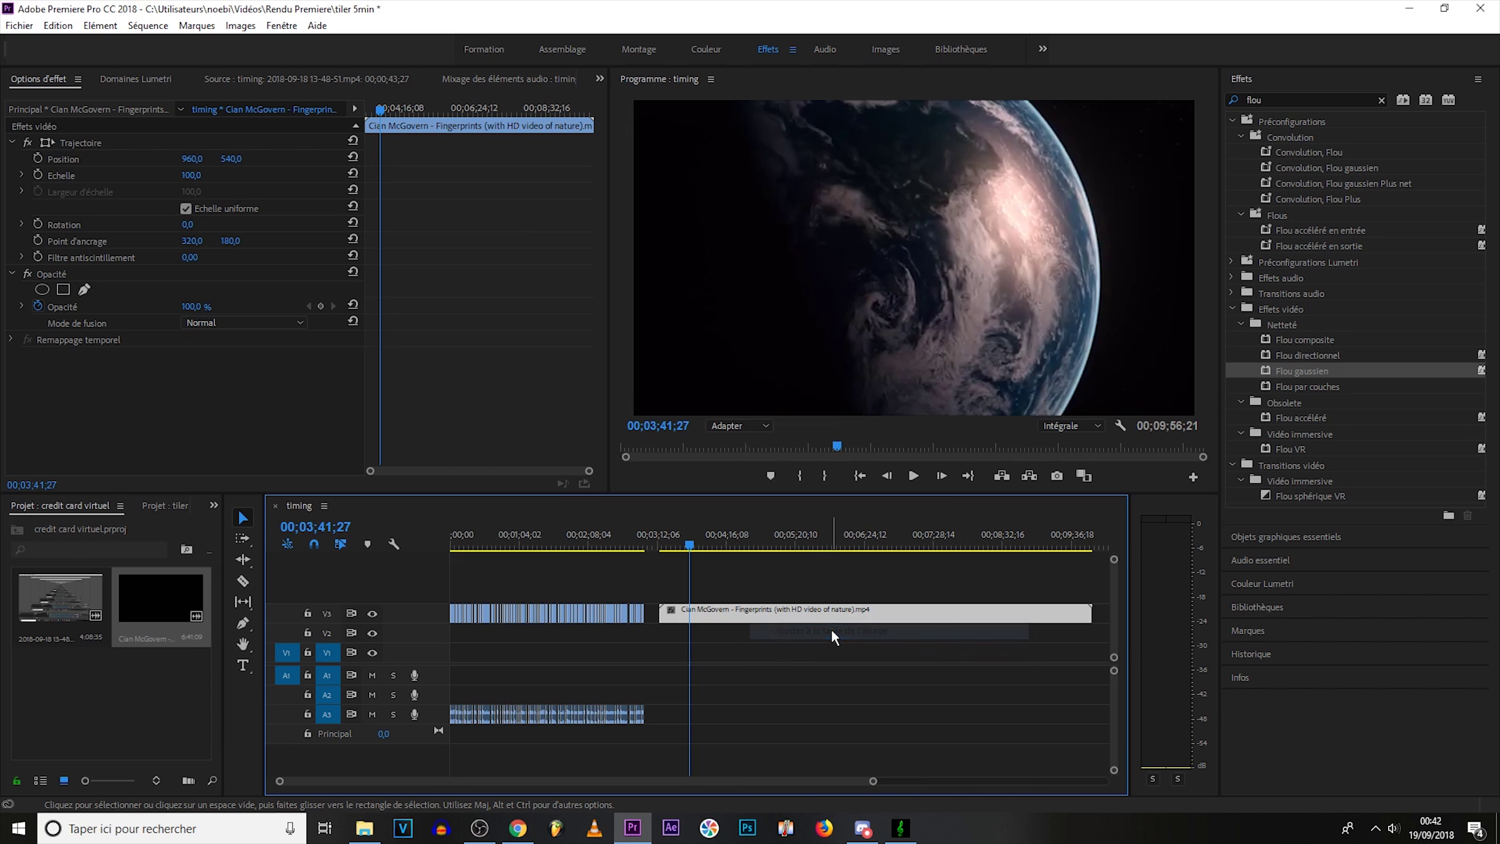
# Step: Cut the nature clip at the 00;04;55;02 ocean shot, remove the earlier part, and butt it against the recordings
pyautogui.click(781, 541)
pyautogui.moveTo(781, 577); pyautogui.dragTo(767, 575)
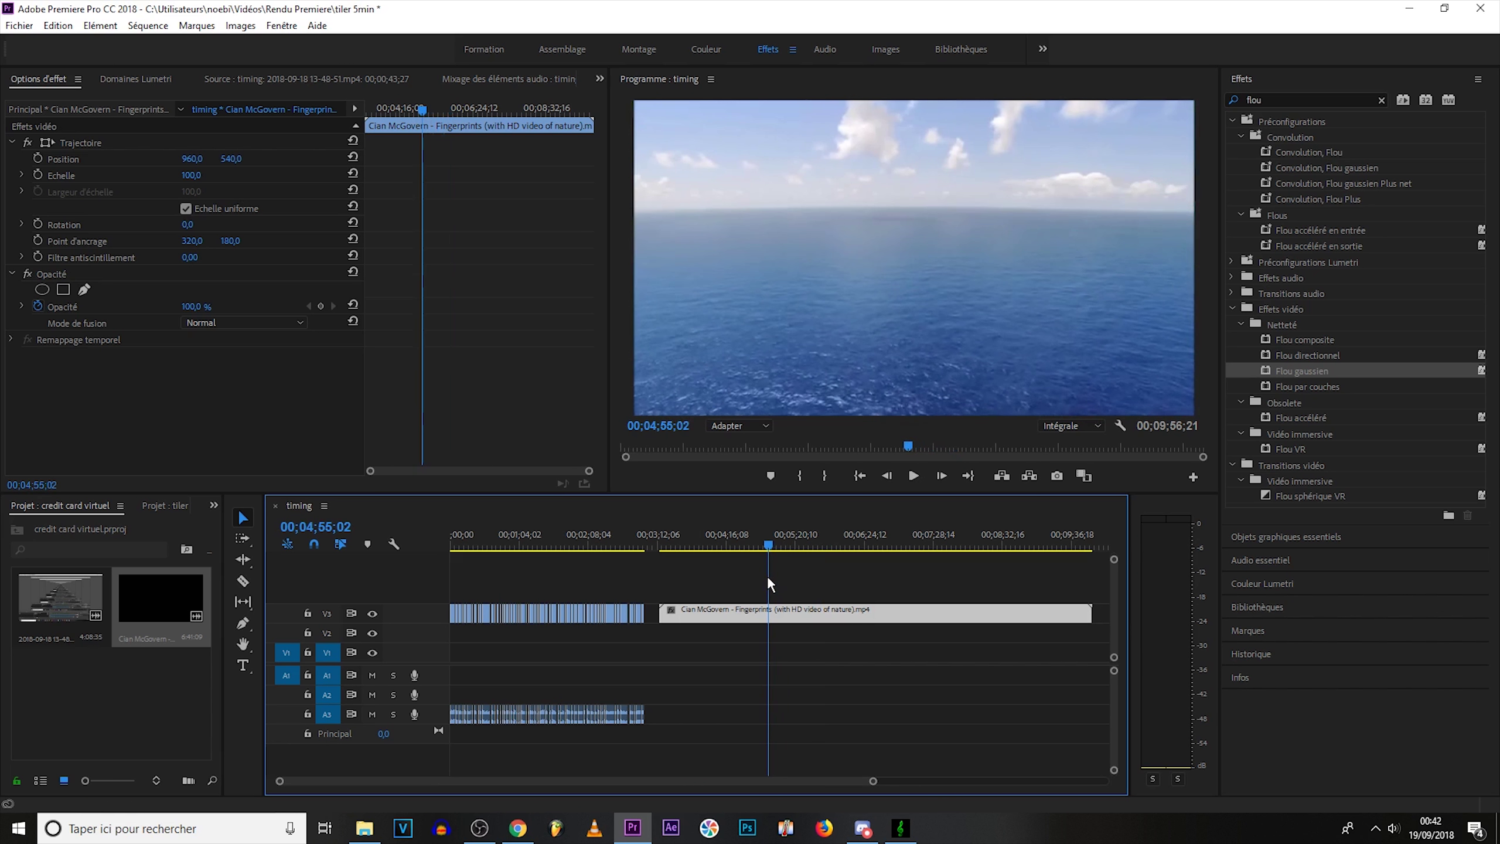
pyautogui.click(242, 580)
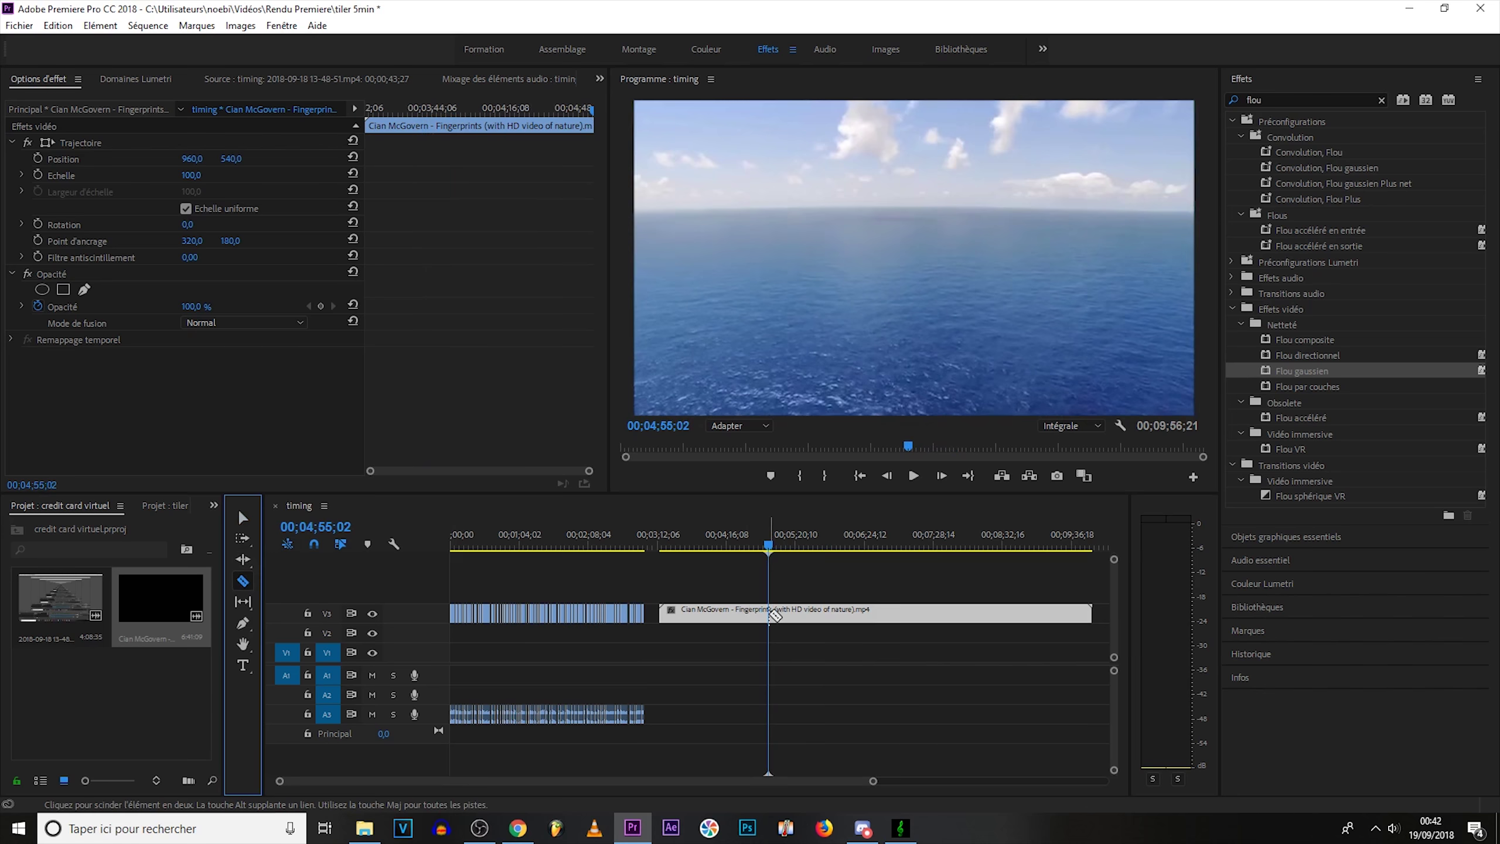
pyautogui.click(768, 614)
pyautogui.click(243, 517)
pyautogui.click(720, 619)
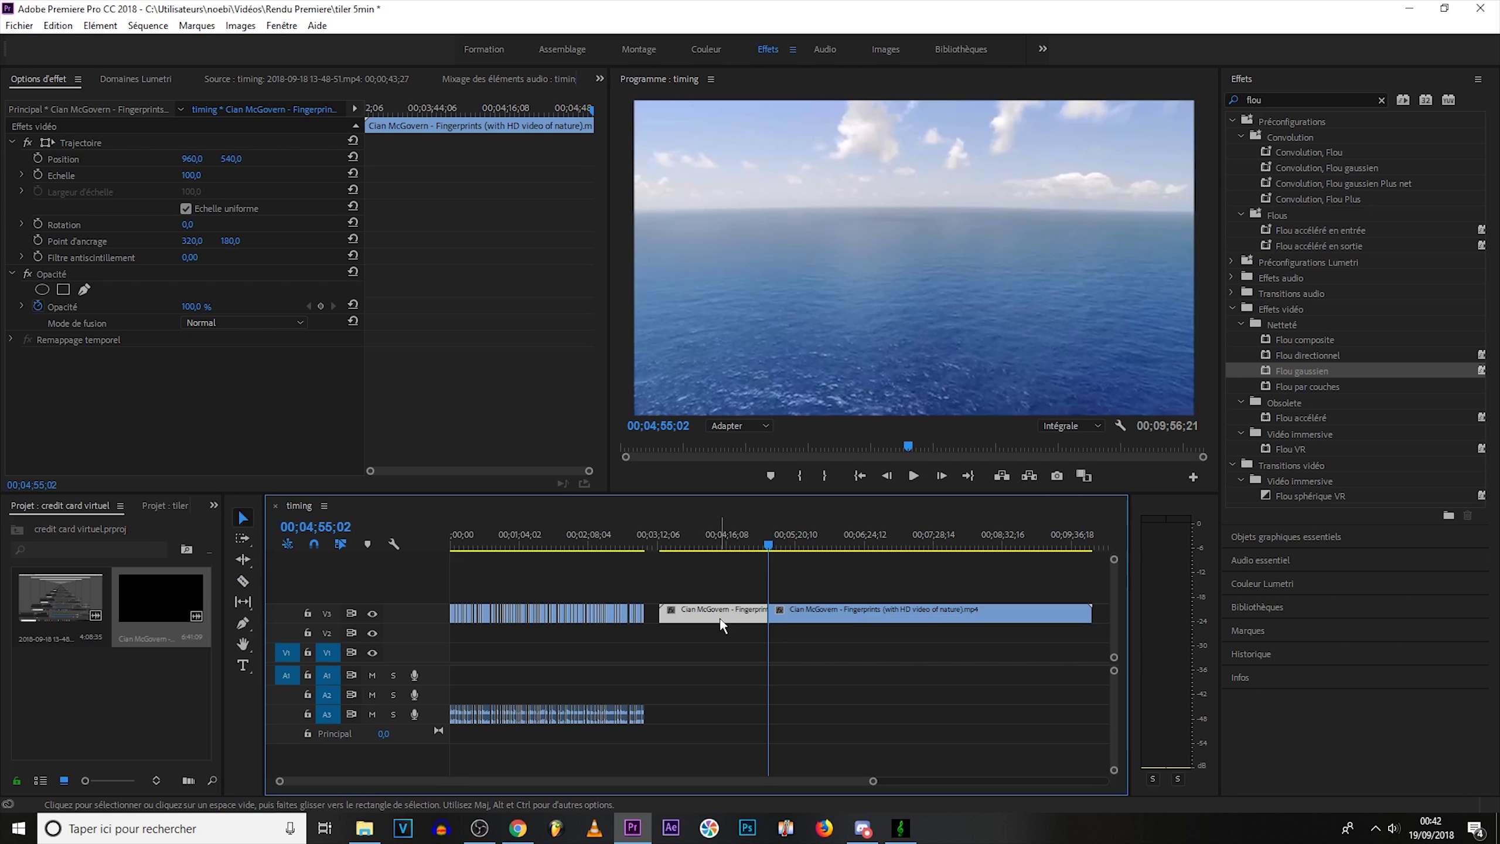
pyautogui.press('Delete')
pyautogui.click(722, 616)
pyautogui.press('Delete')
pyautogui.moveTo(876, 783); pyautogui.dragTo(757, 781)
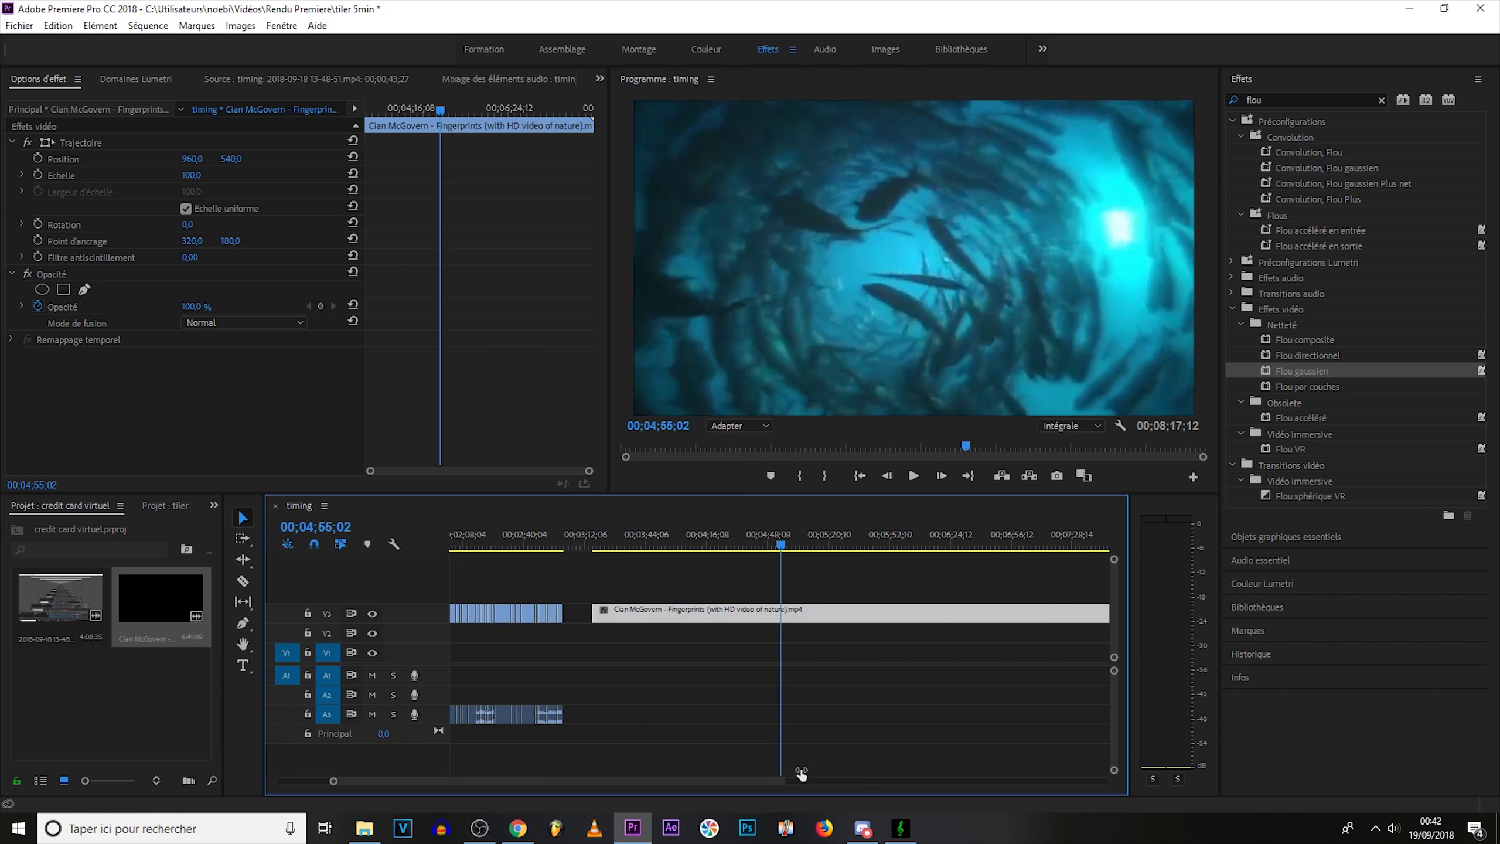
pyautogui.moveTo(558, 624); pyautogui.dragTo(520, 624)
pyautogui.moveTo(511, 552); pyautogui.dragTo(559, 546)
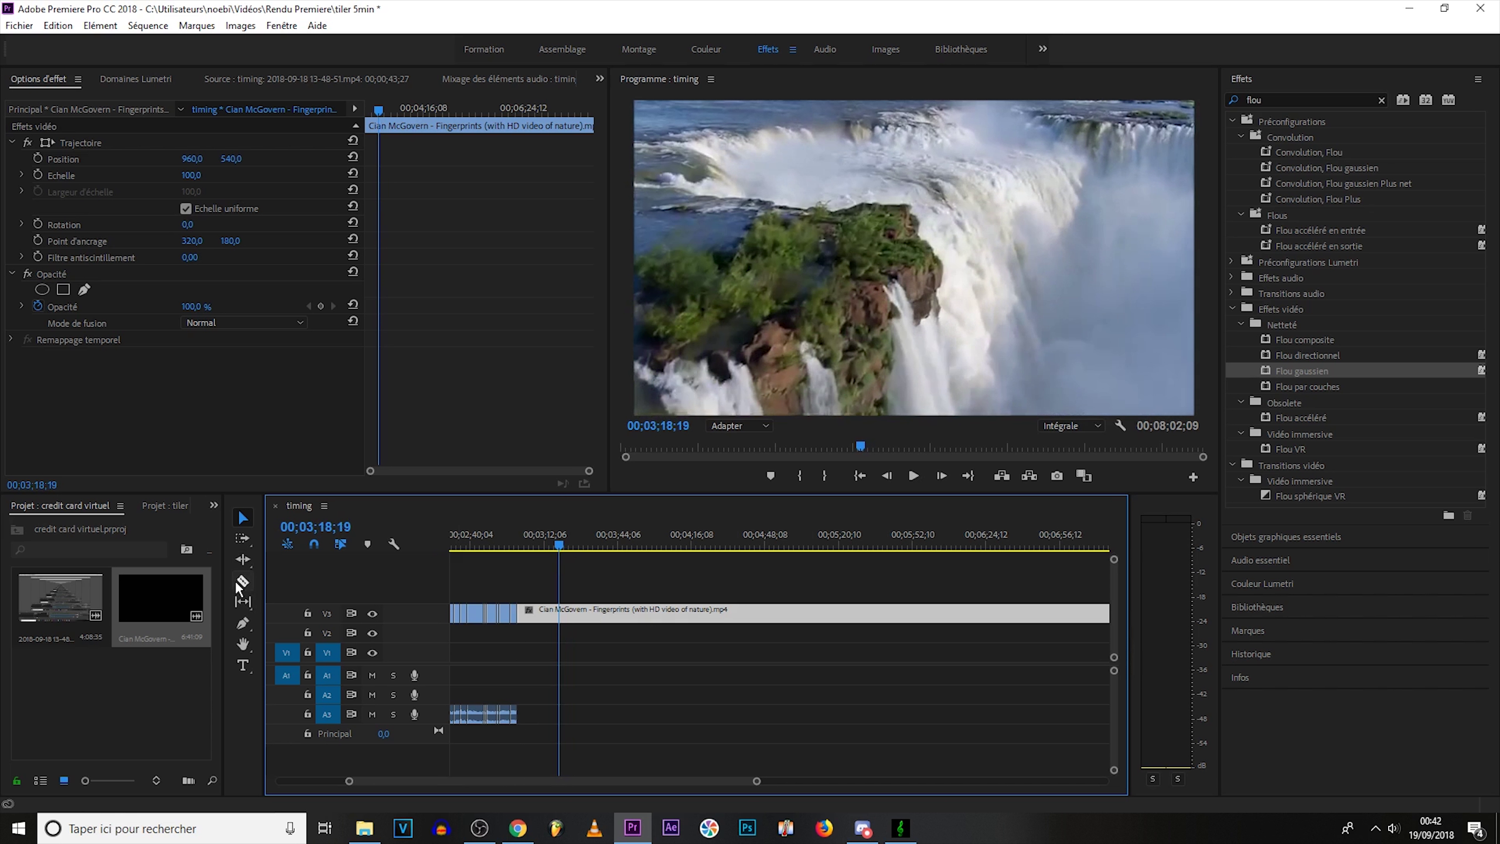
# Step: Split the nature clip at 00;03;18;19 and delete everything after the cut
pyautogui.hotkey('ctrl', 'k')
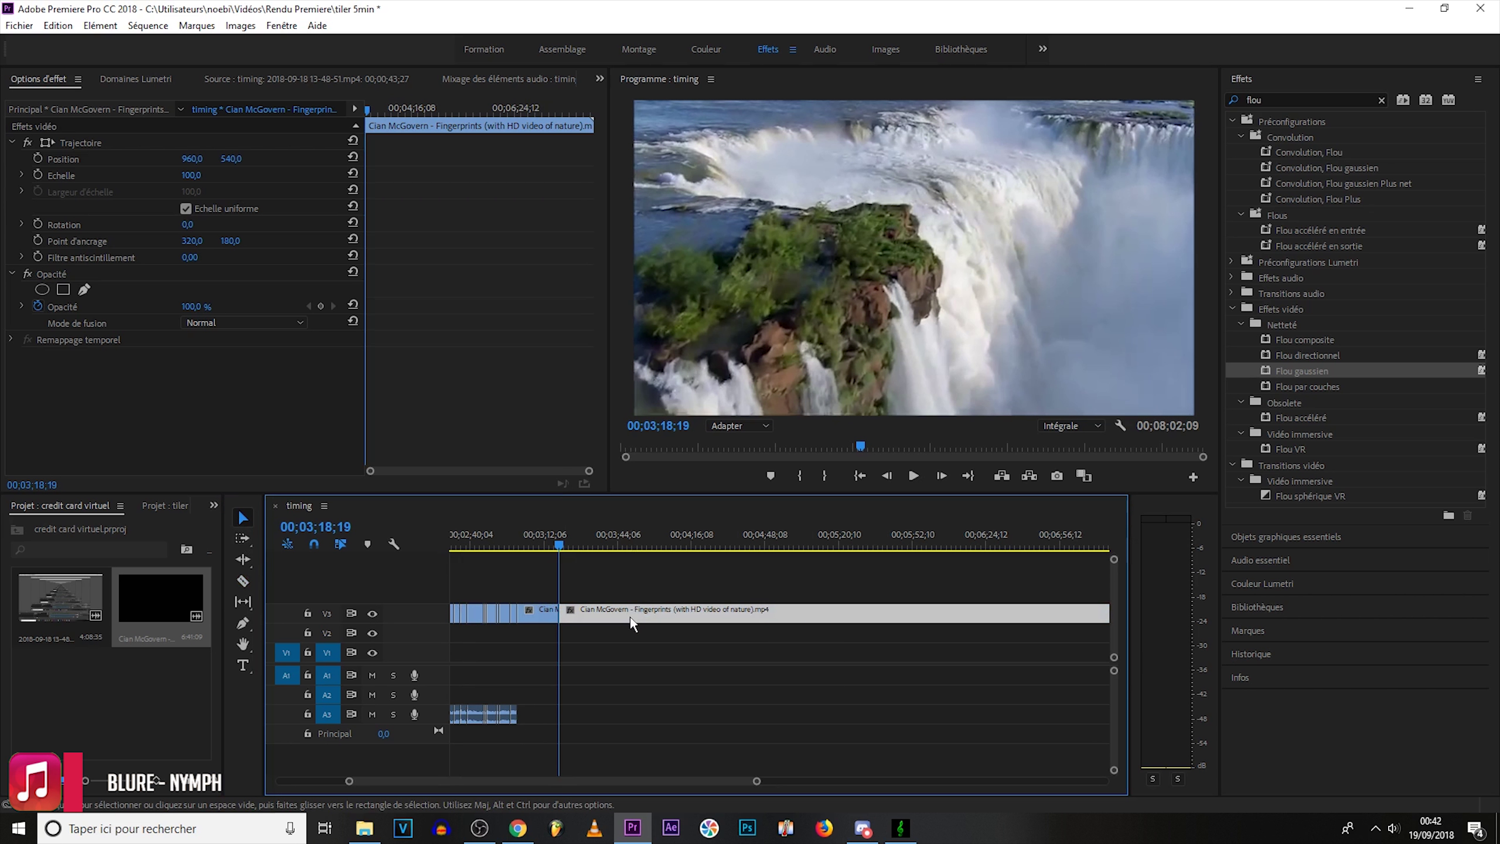
pyautogui.press('c')
pyautogui.press('v')
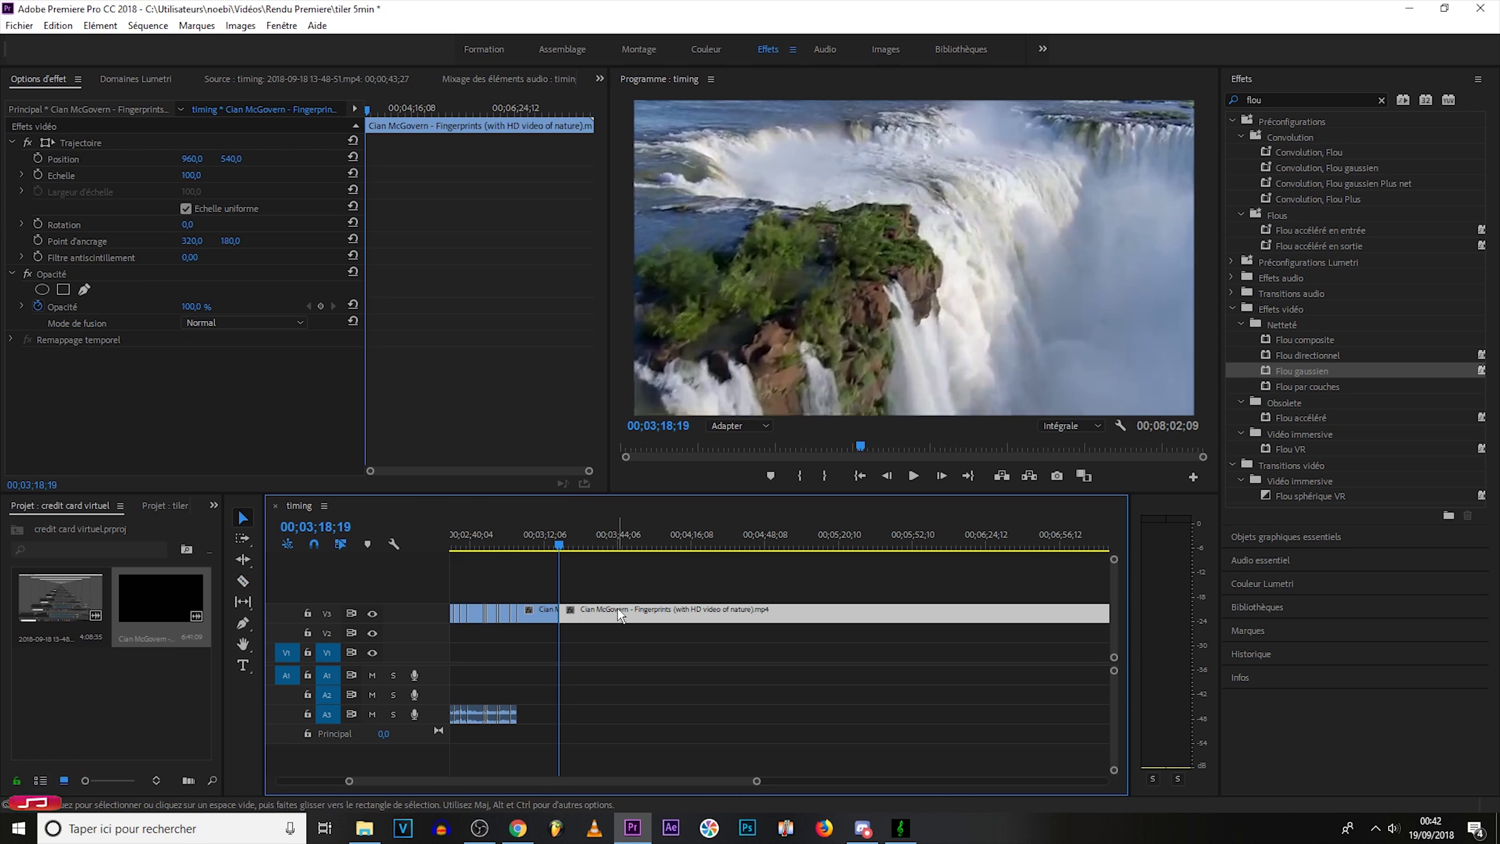
pyautogui.press('Delete')
pyautogui.hotkey('ctrl', 'i')
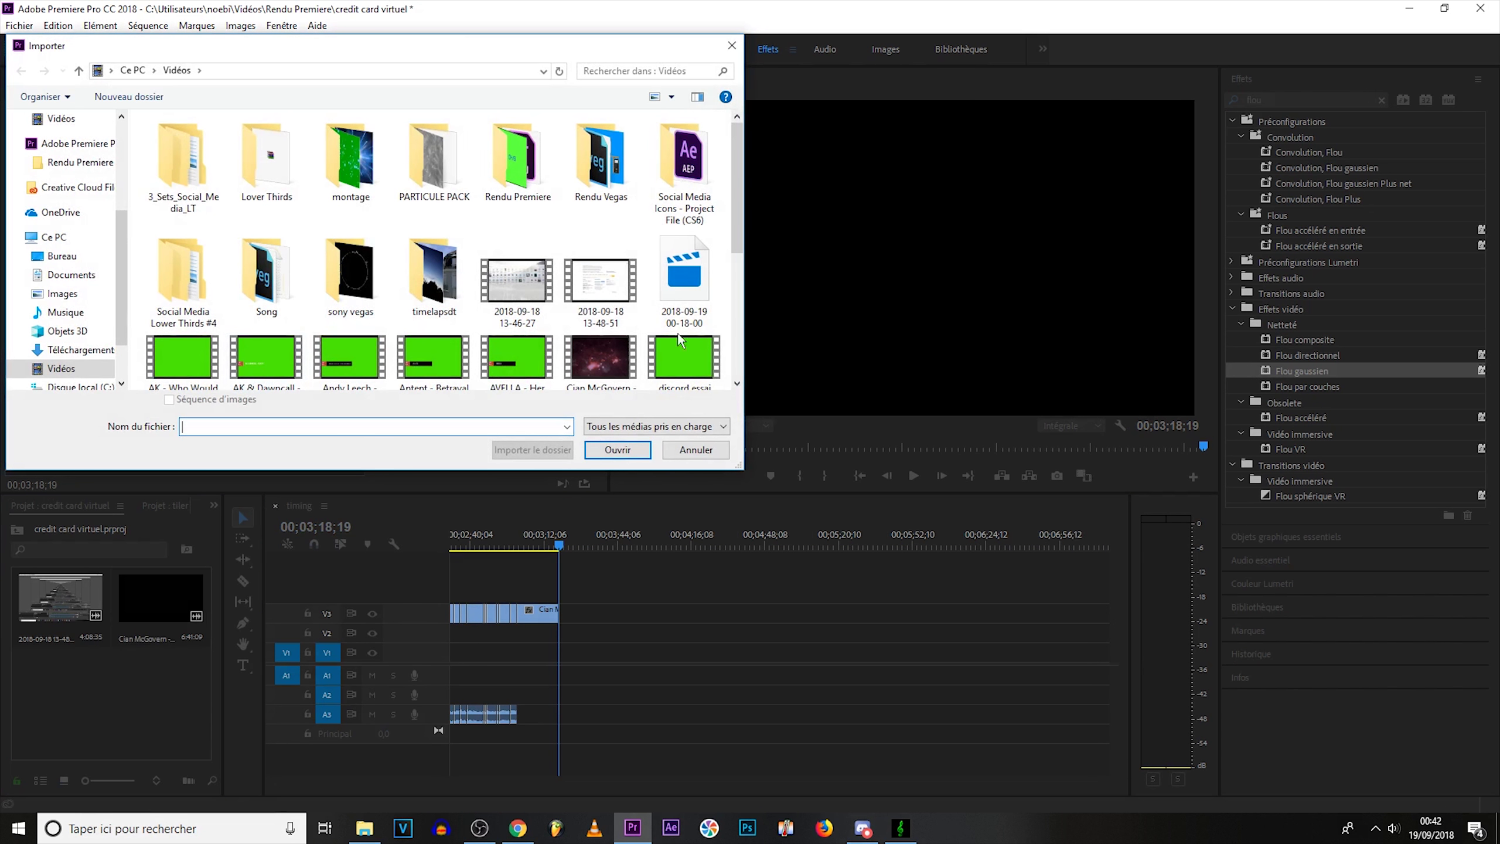
# Step: Import Particles_09 from the PARTICULE PACK folder
pyautogui.scroll(-3, 655, 328)
pyautogui.scroll(3, 561, 307)
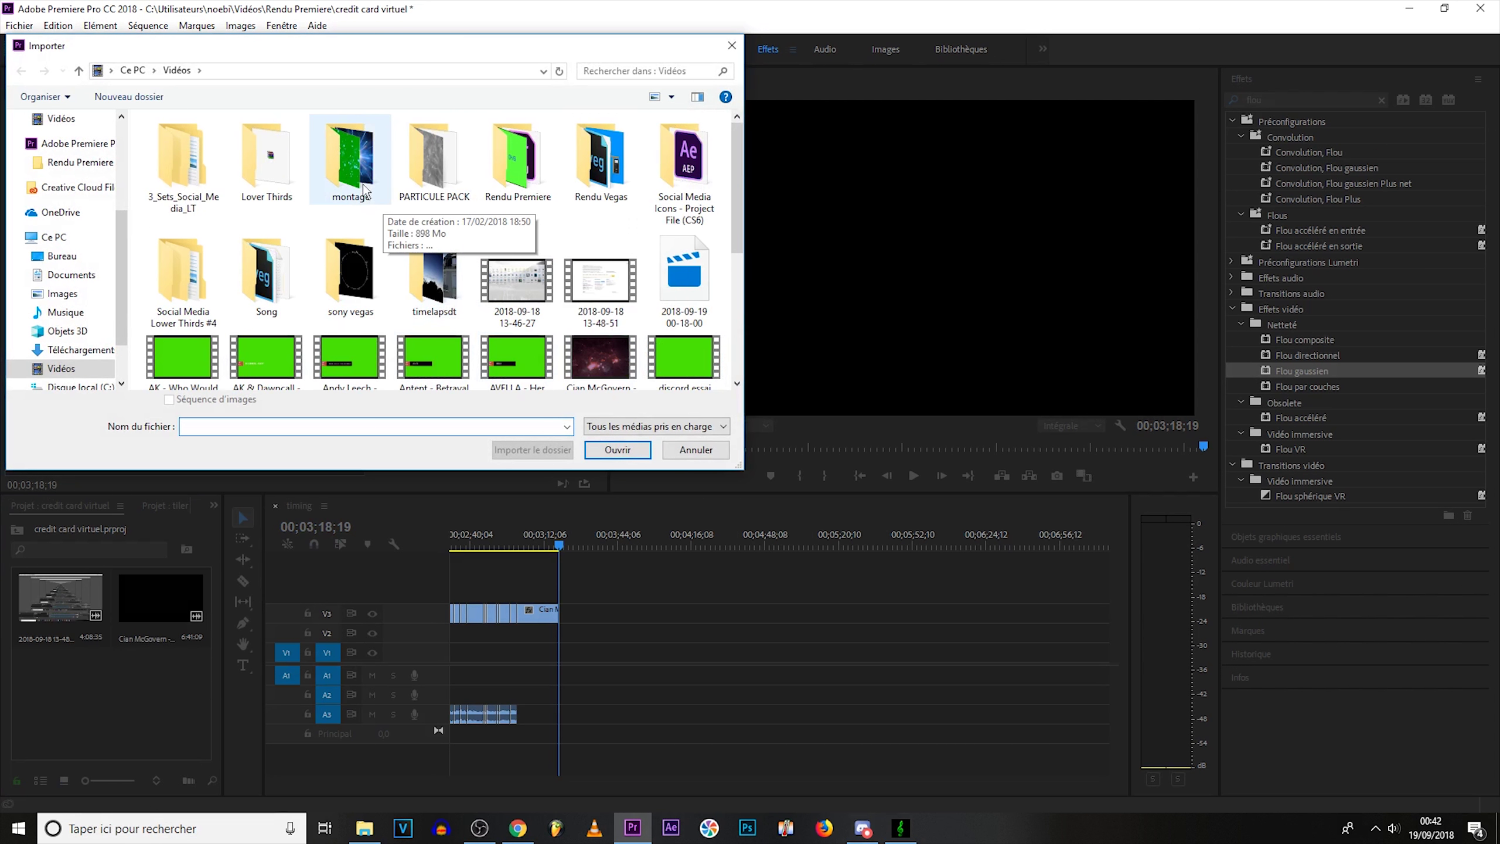
pyautogui.doubleClick(444, 166)
pyautogui.doubleClick(440, 278)
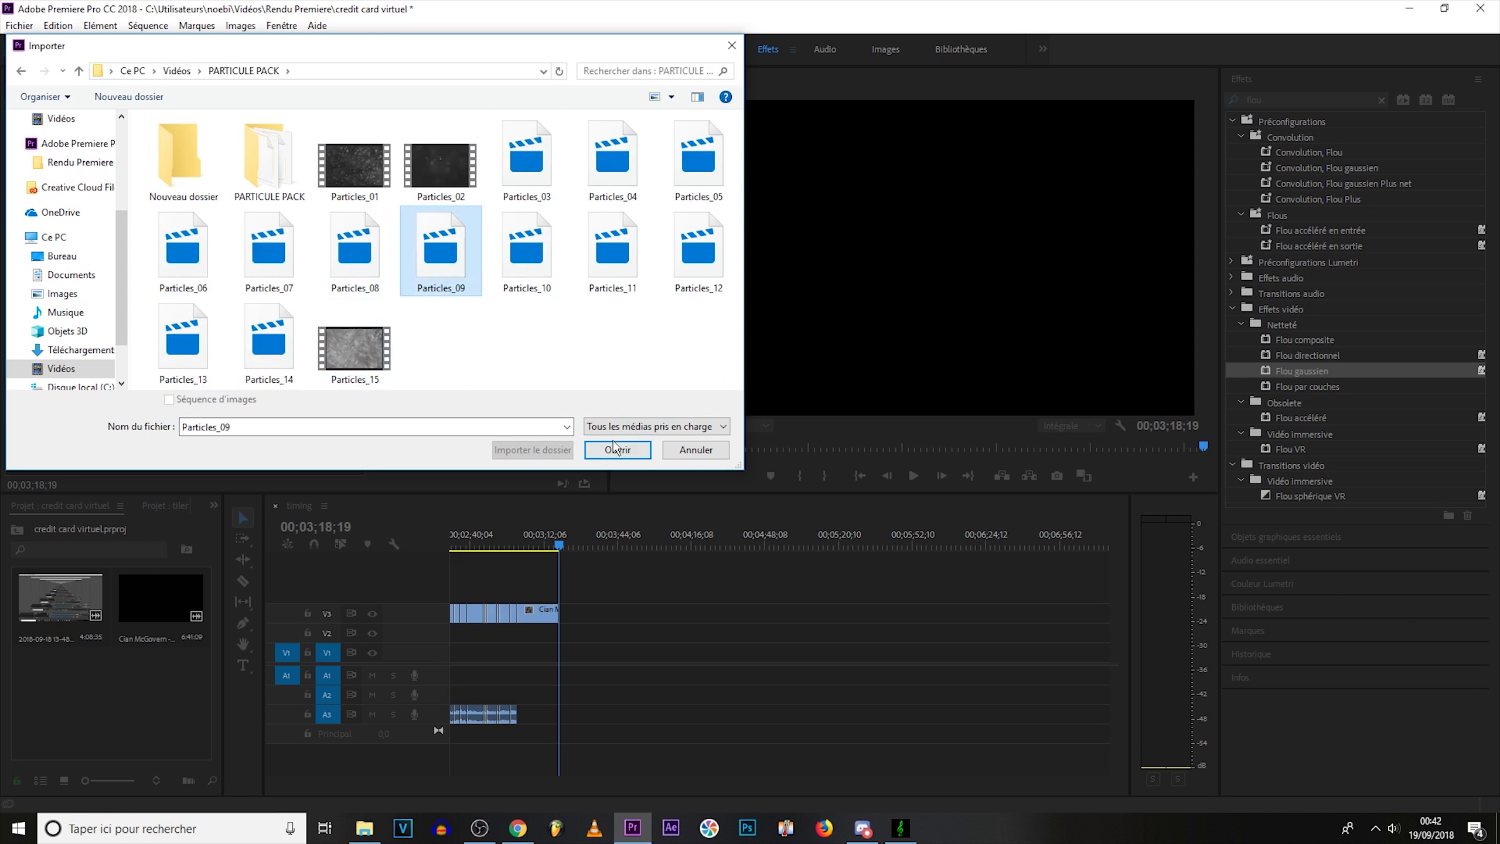
# Step: Import the Paris Blohm – Sailing The Sky track from Musique > NCS
pyautogui.doubleClick(157, 688)
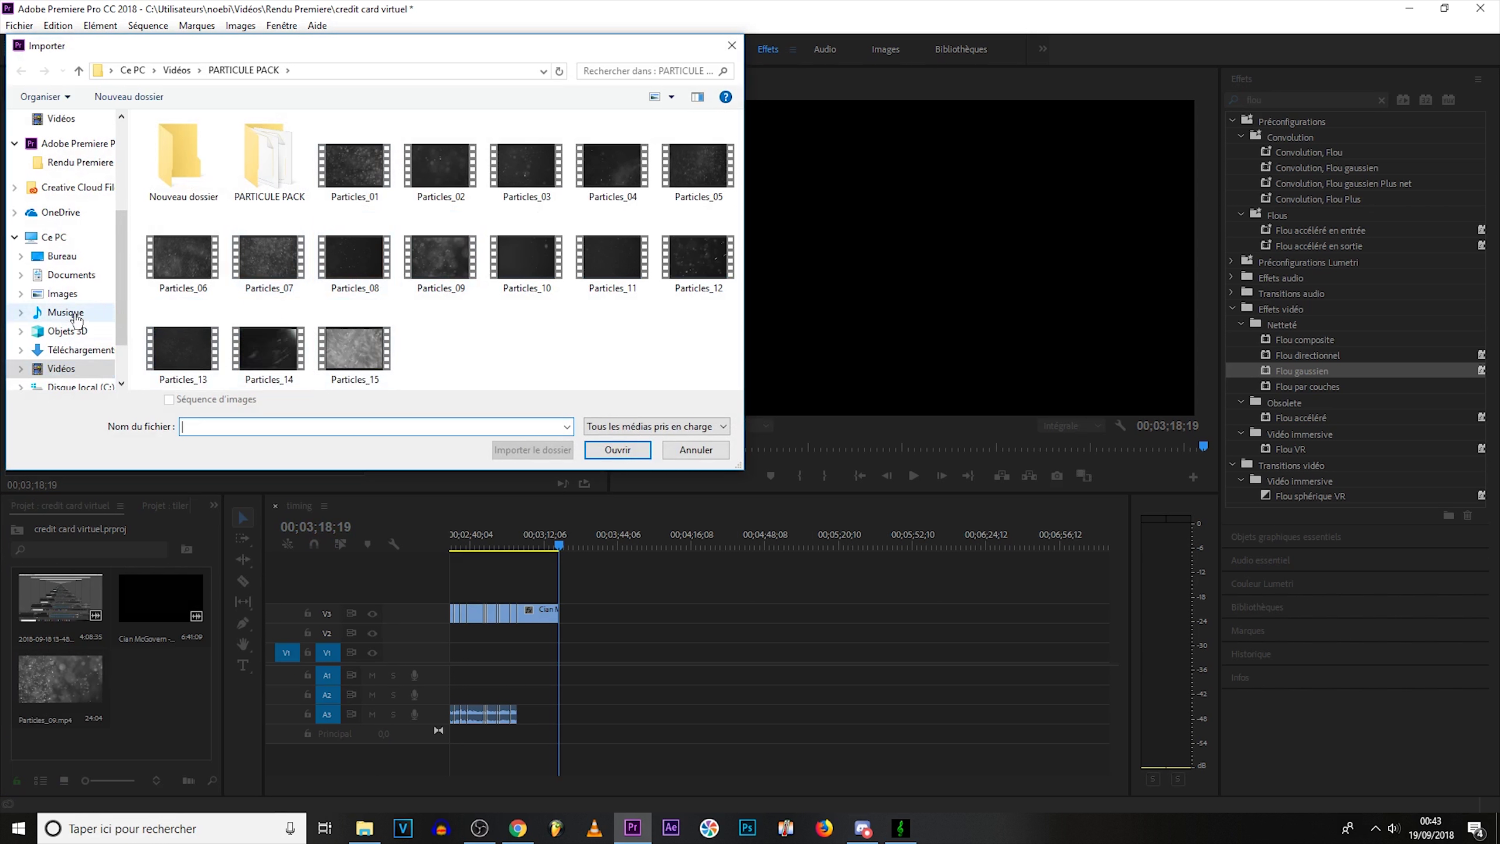
pyautogui.click(65, 311)
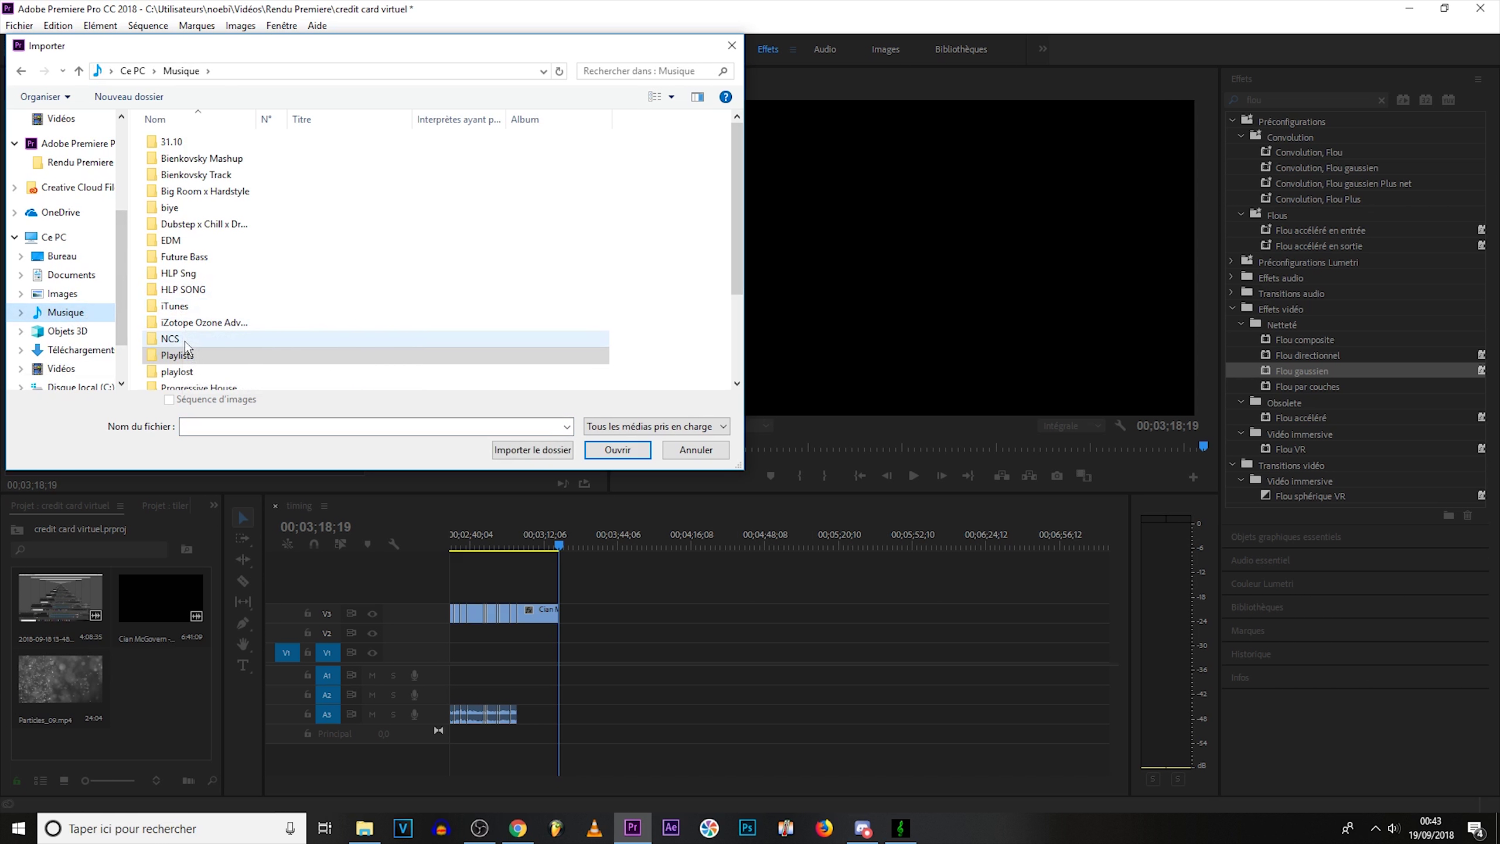
pyautogui.doubleClick(231, 332)
pyautogui.scroll(-7, 231, 332)
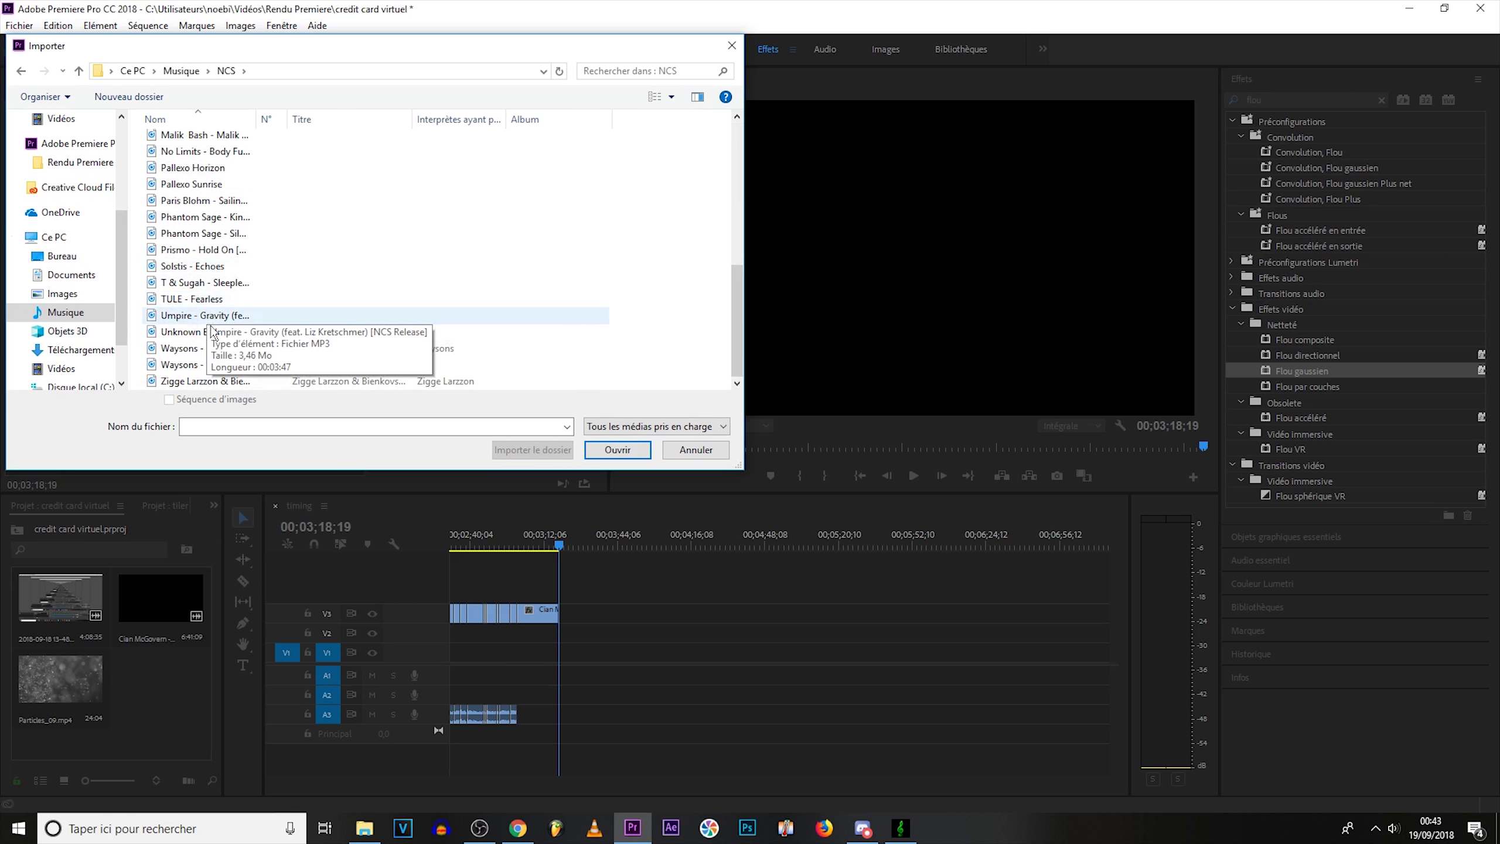
pyautogui.click(206, 202)
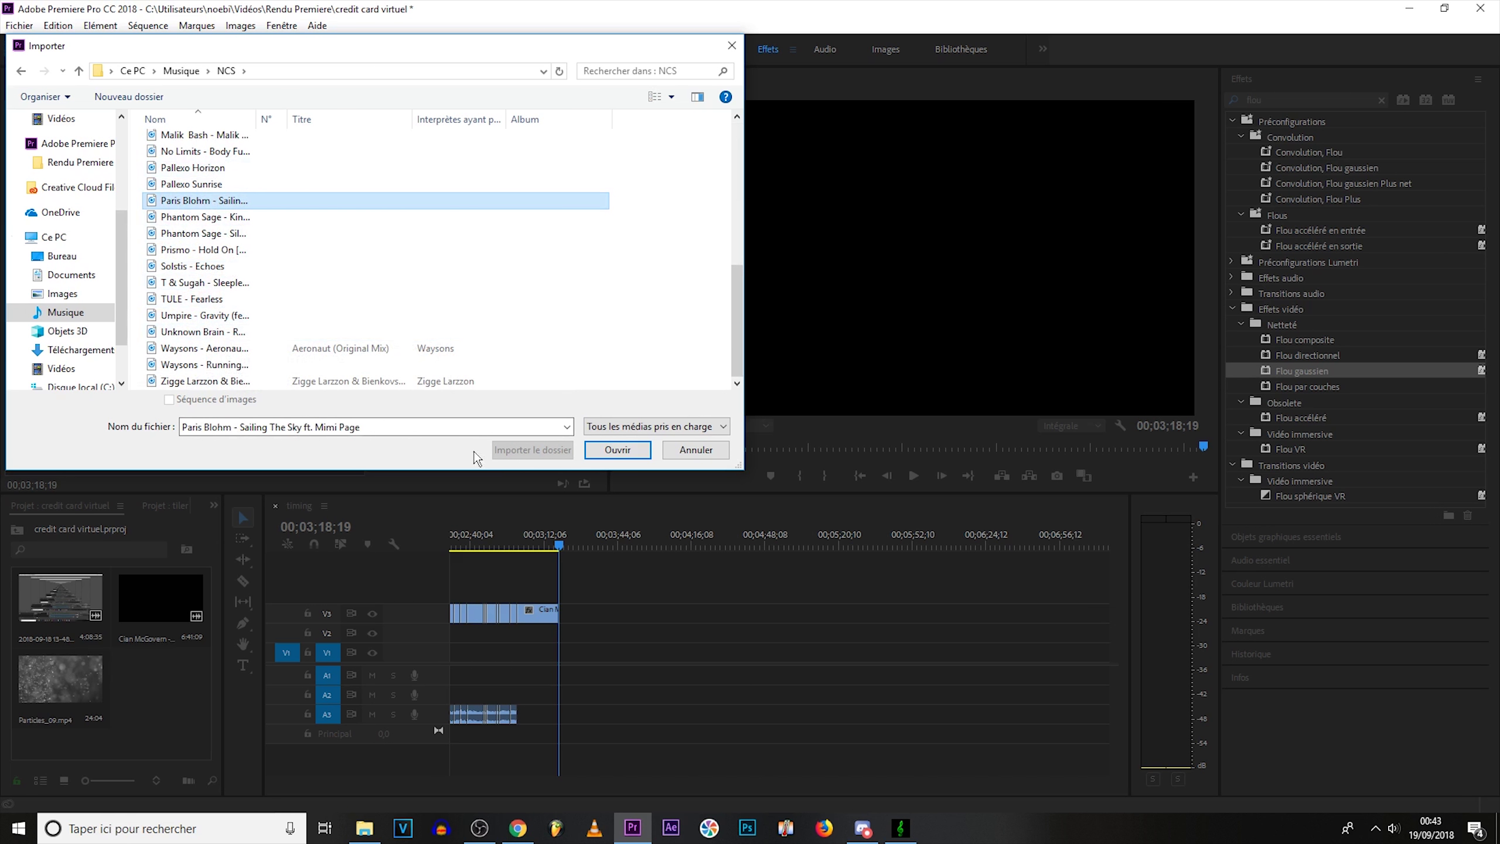
pyautogui.click(591, 450)
# Step: Import the 'outro te4m' image from Images > LT4M
pyautogui.doubleClick(95, 738)
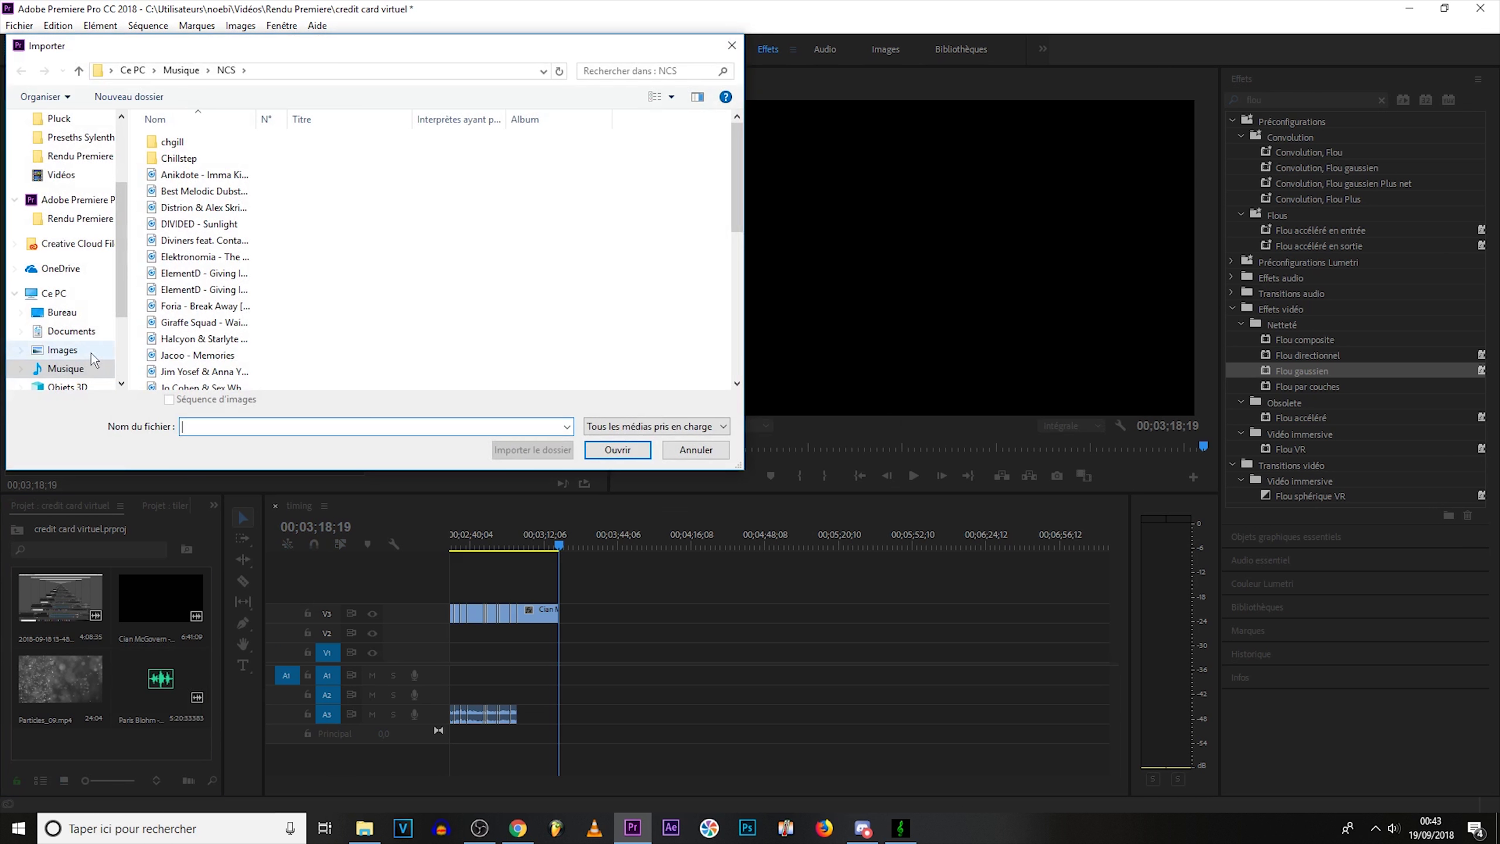
pyautogui.click(63, 350)
pyautogui.scroll(-2, 195, 295)
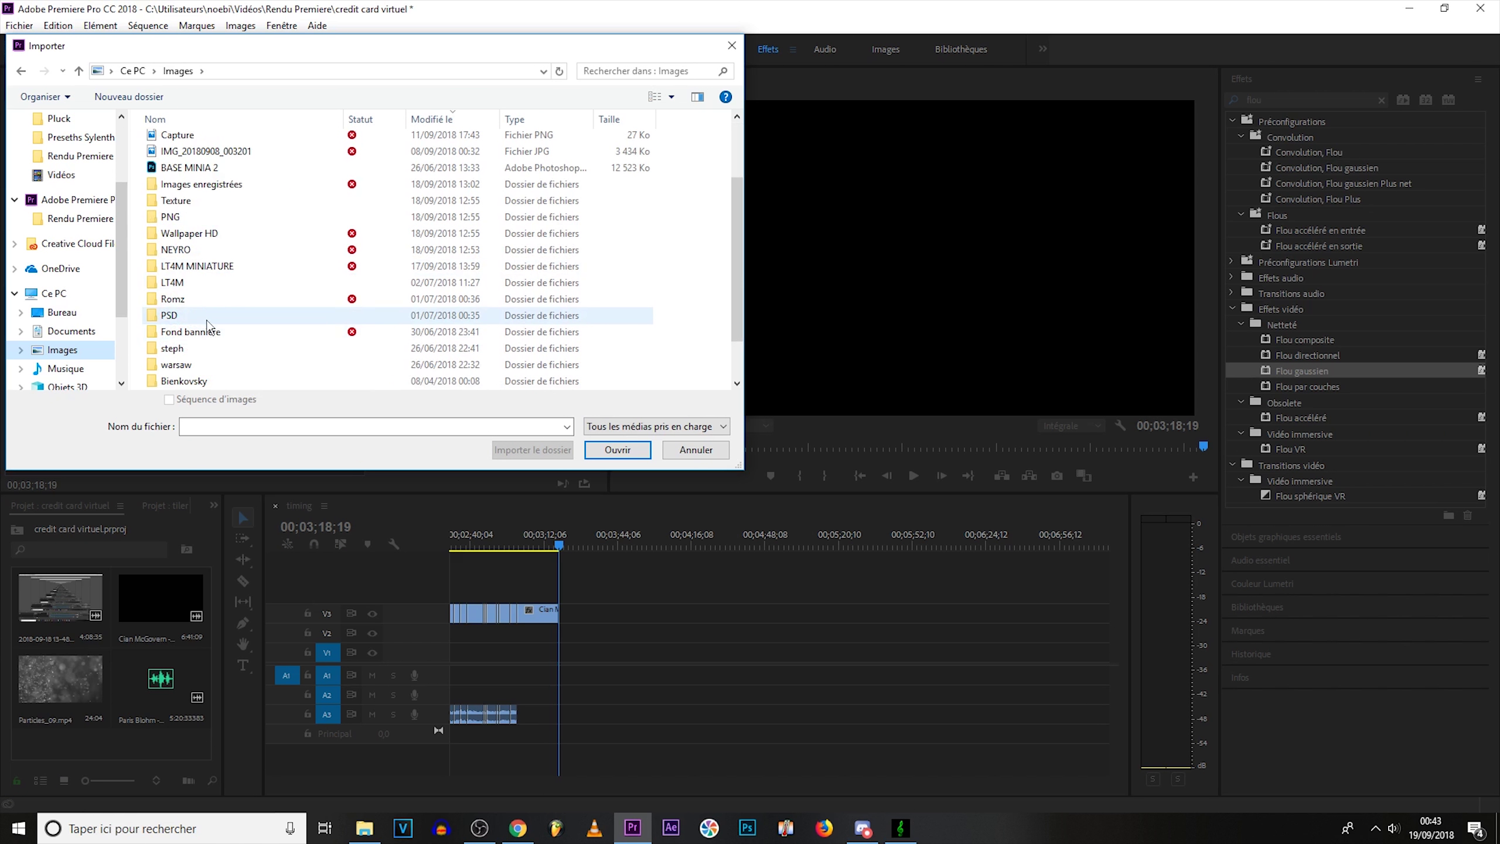
pyautogui.doubleClick(201, 283)
pyautogui.scroll(-2, 591, 266)
pyautogui.click(614, 263)
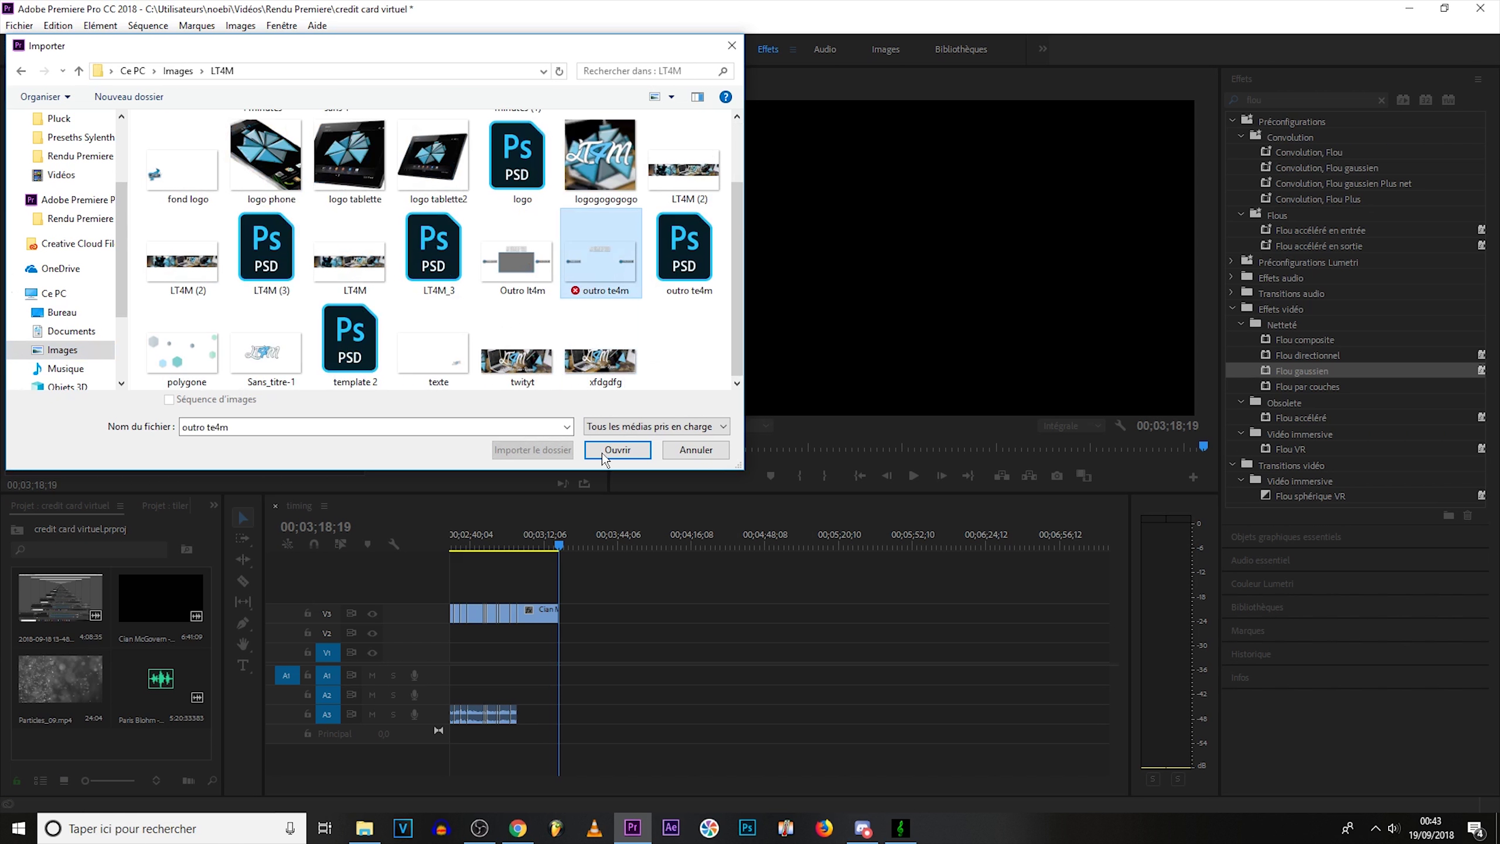
pyautogui.click(617, 449)
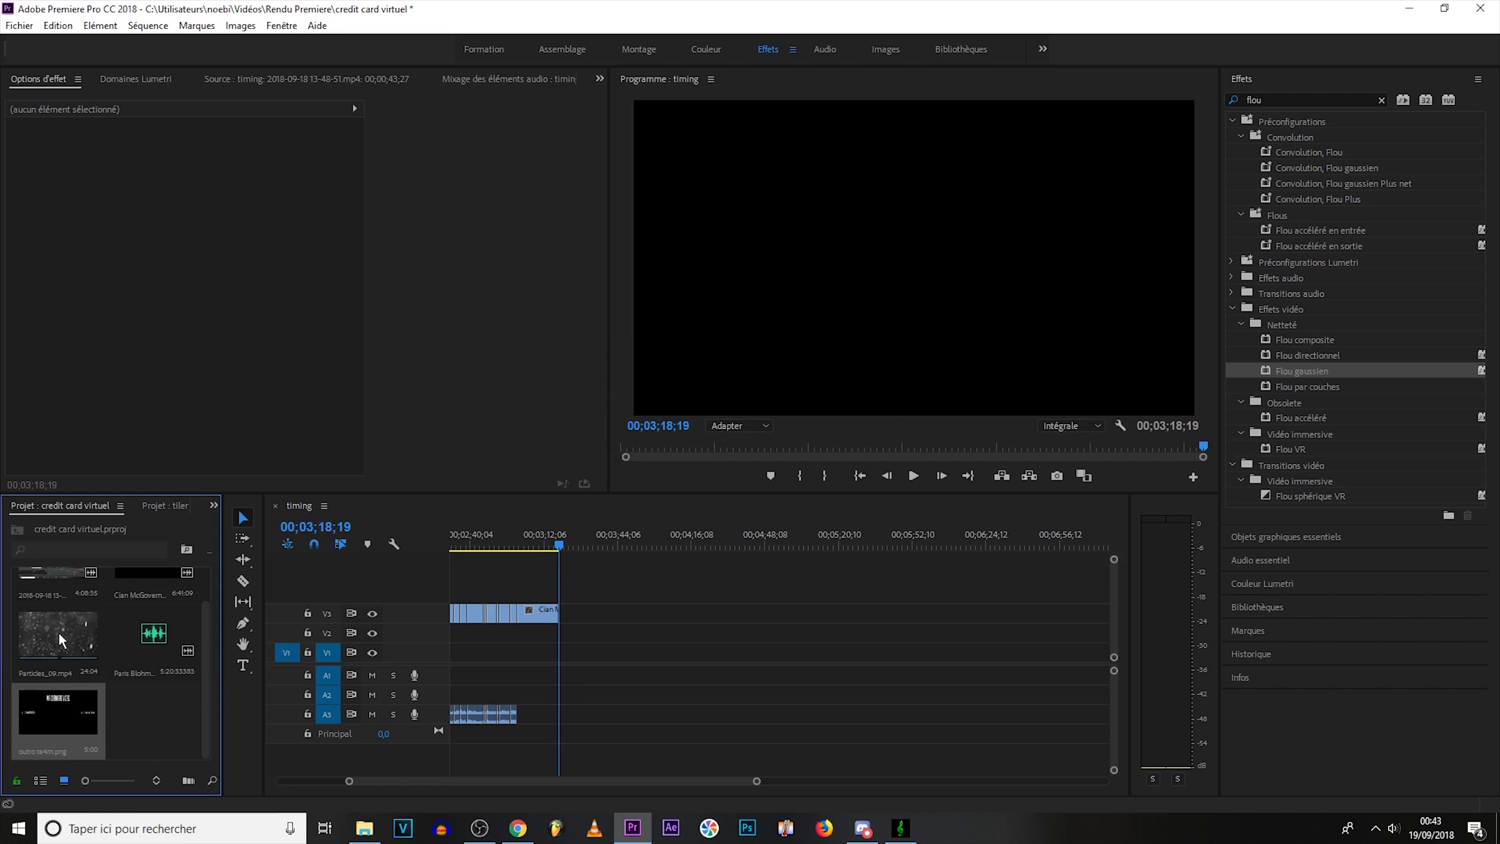
# Step: Add Particles_09 to the timeline at the playhead and scale it to the frame size
pyautogui.moveTo(59, 631); pyautogui.dragTo(561, 655)
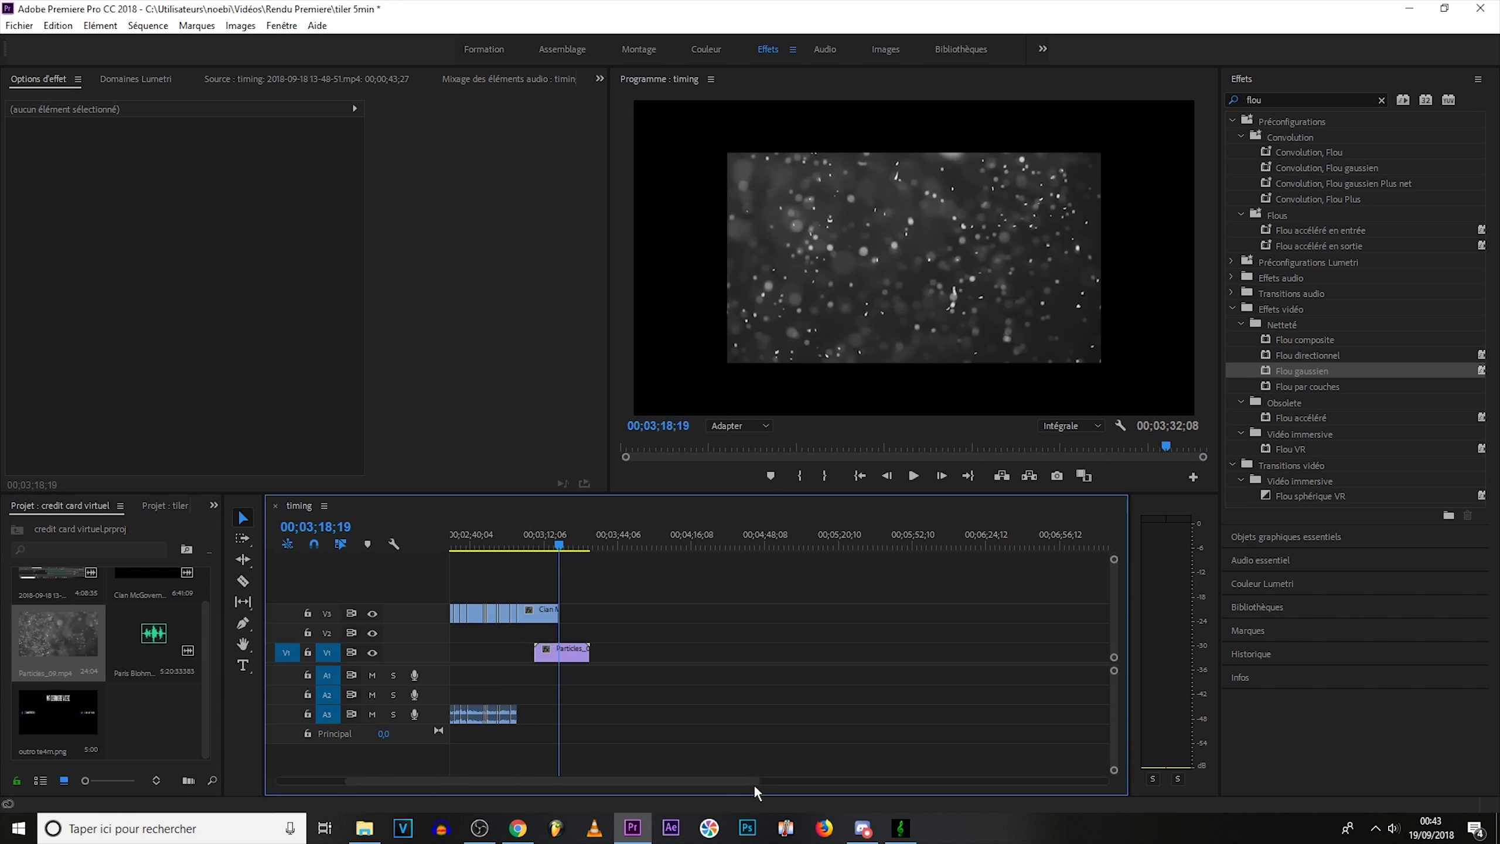
pyautogui.moveTo(757, 781); pyautogui.dragTo(614, 781)
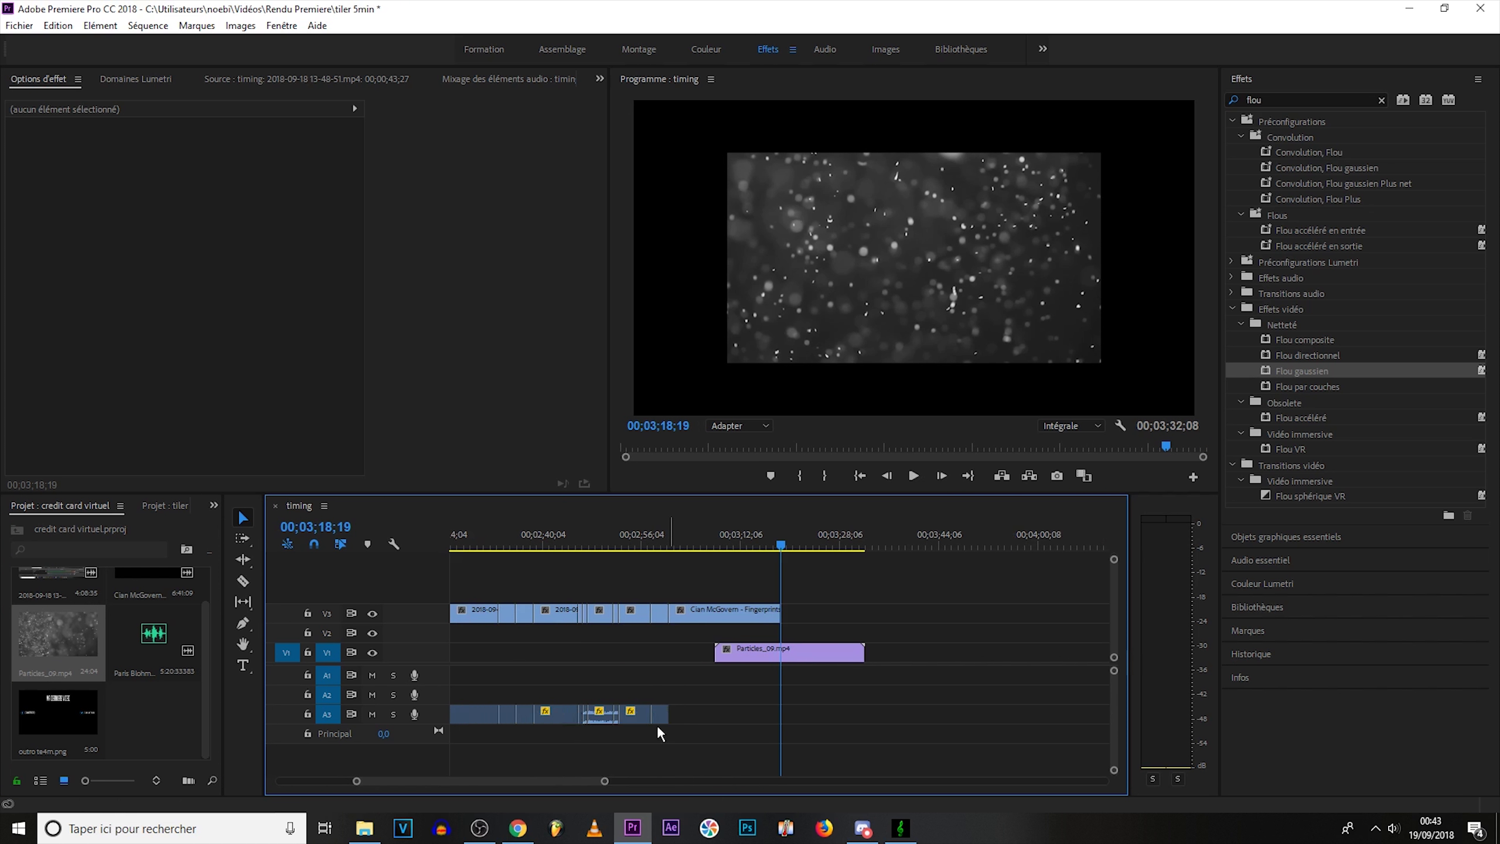
pyautogui.moveTo(844, 652); pyautogui.dragTo(779, 592)
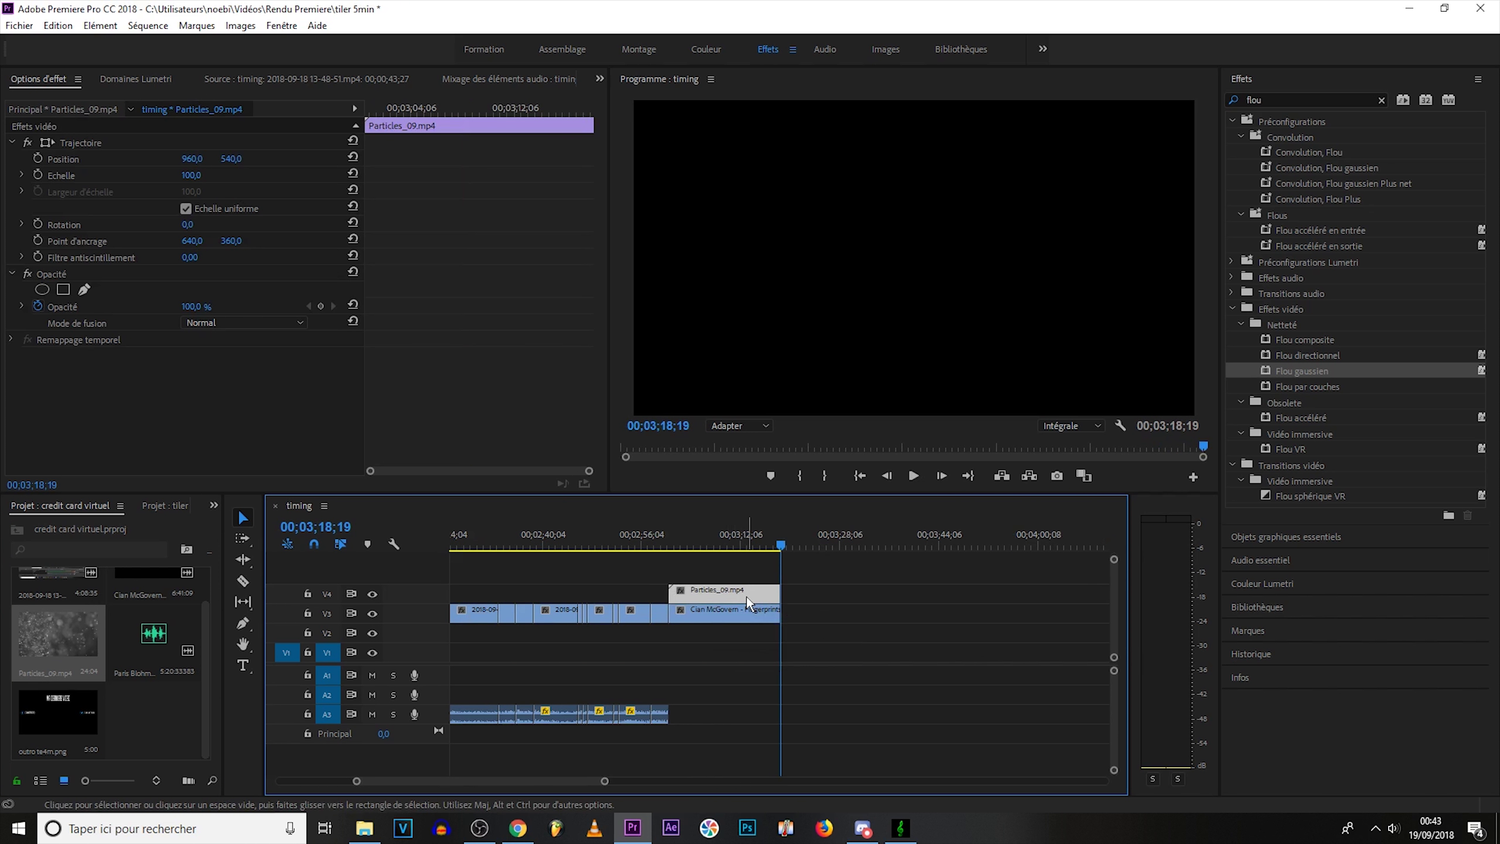
pyautogui.rightClick(748, 603)
pyautogui.click(767, 622)
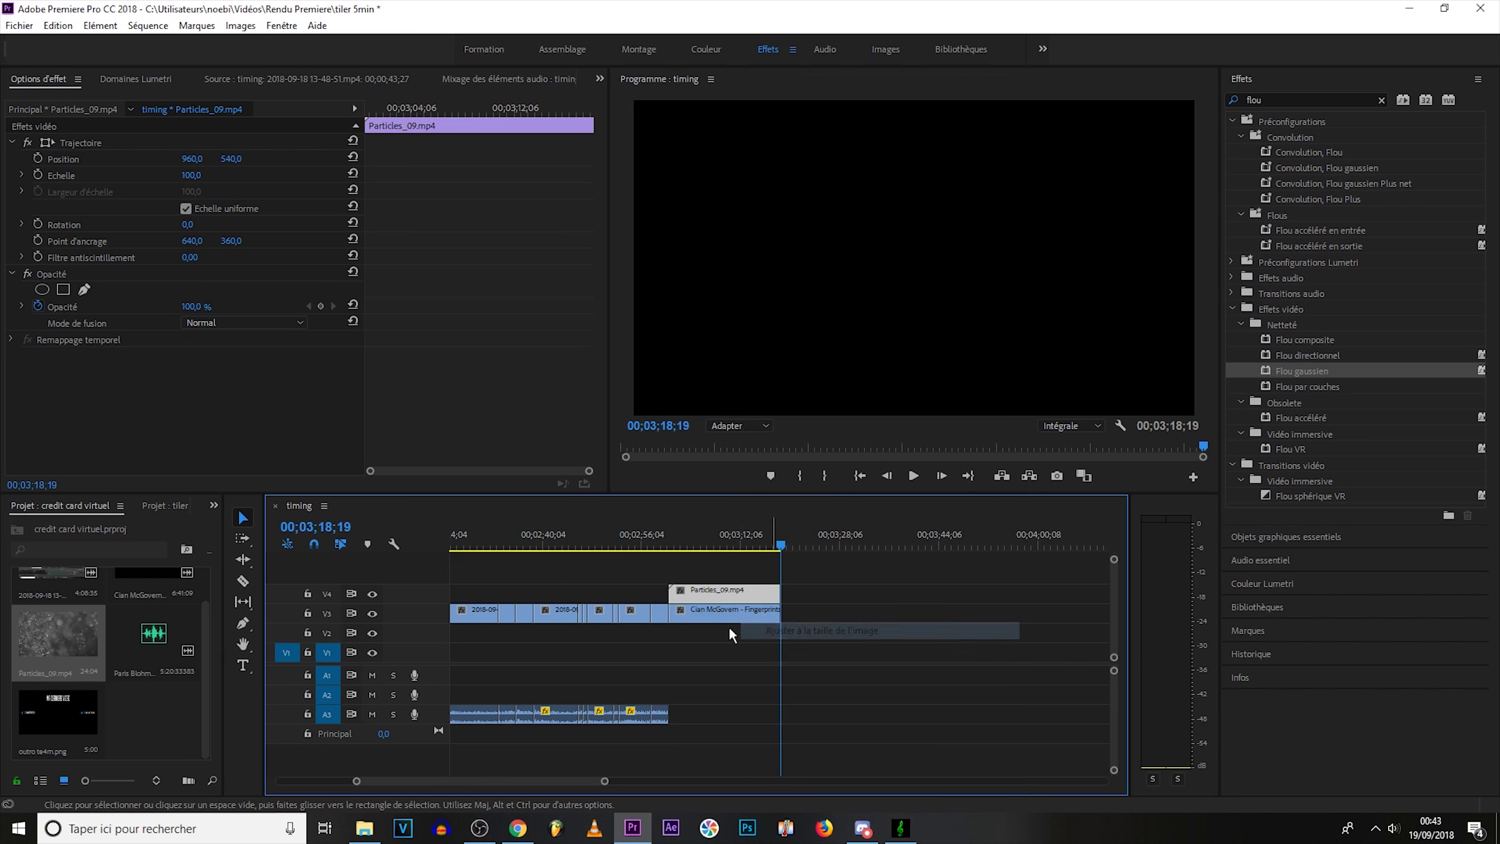
# Step: Set the particles to Ecran blend at 56% opacity and place outro te4m.png above them
pyautogui.click(242, 323)
pyautogui.click(218, 482)
pyautogui.click(475, 444)
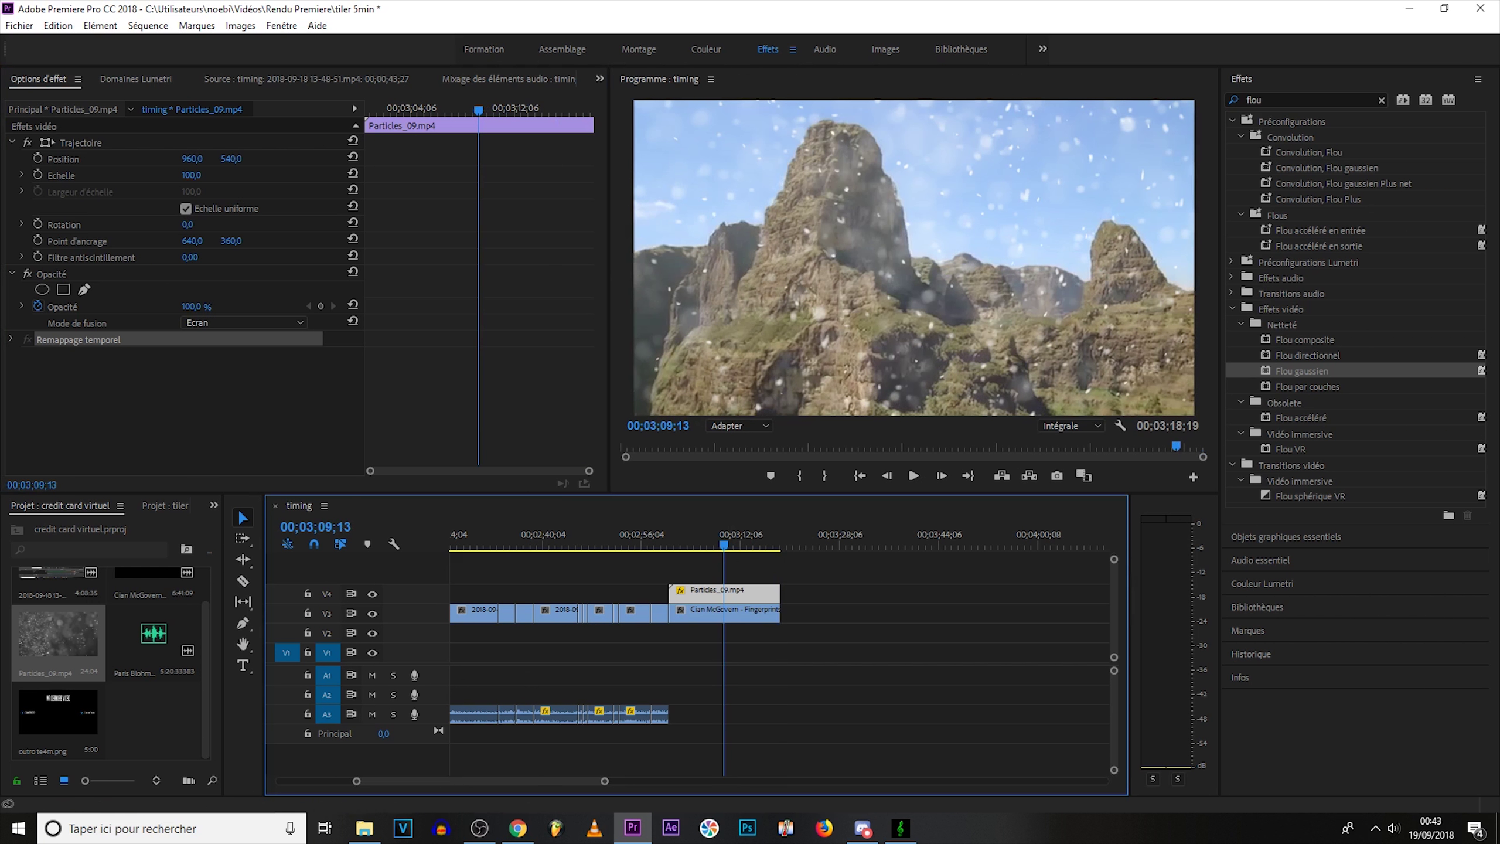
pyautogui.click(187, 315)
pyautogui.moveTo(190, 305)
pyautogui.mouseDown()
pyautogui.moveTo(159, 306)
pyautogui.moveTo(213, 306)
pyautogui.mouseUp()
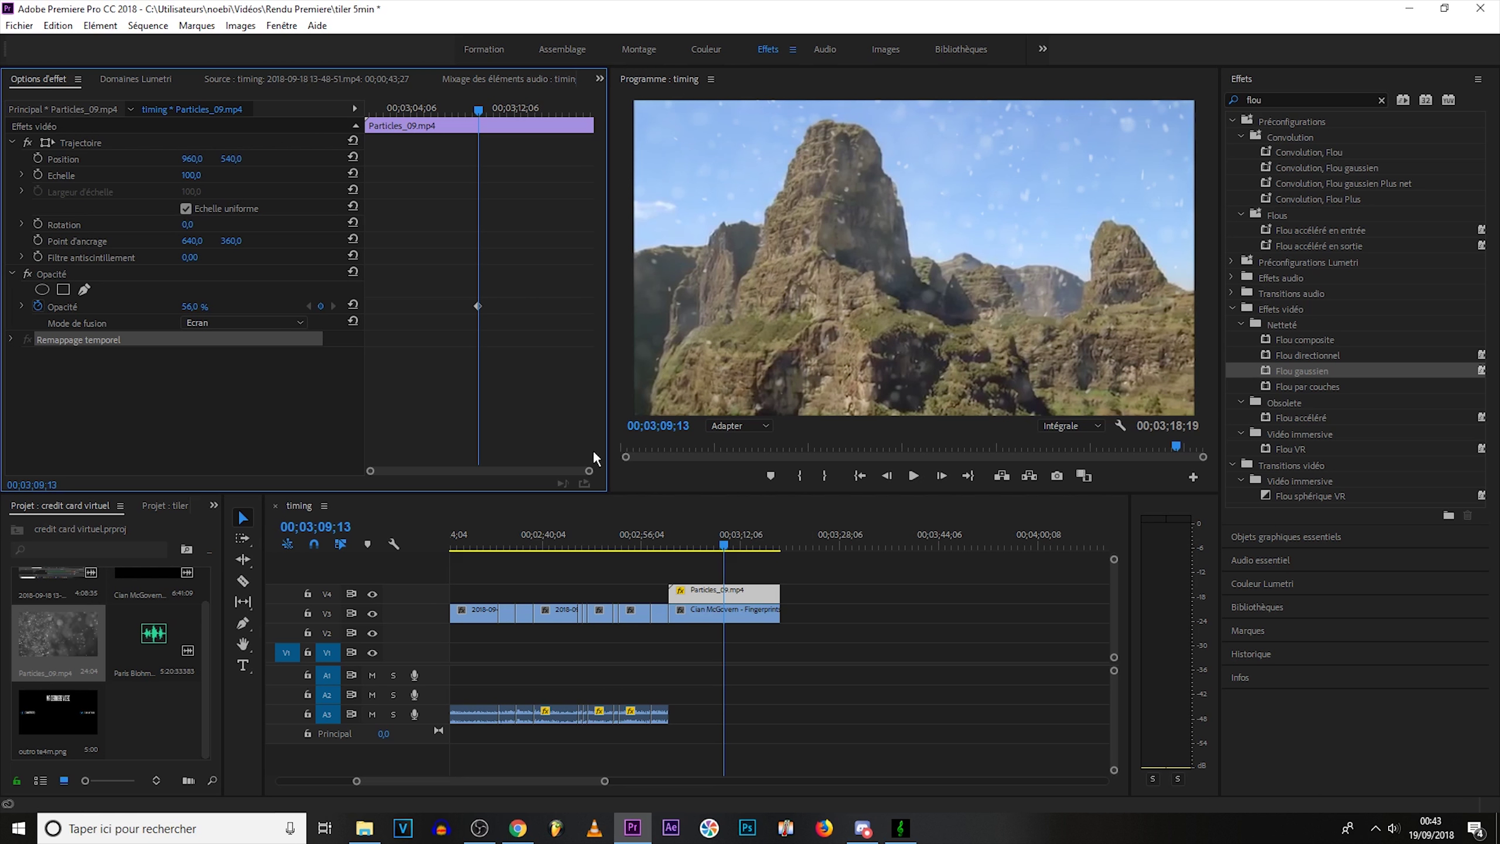
pyautogui.moveTo(58, 711)
pyautogui.mouseDown()
pyautogui.moveTo(682, 573)
pyautogui.moveTo(779, 573)
pyautogui.mouseUp()
# Step: Place Sailing The Sky on A4 and trim its end to match the nature, particles and outro clips
pyautogui.moveTo(154, 633)
pyautogui.mouseDown()
pyautogui.moveTo(680, 719)
pyautogui.moveTo(680, 737)
pyautogui.mouseUp()
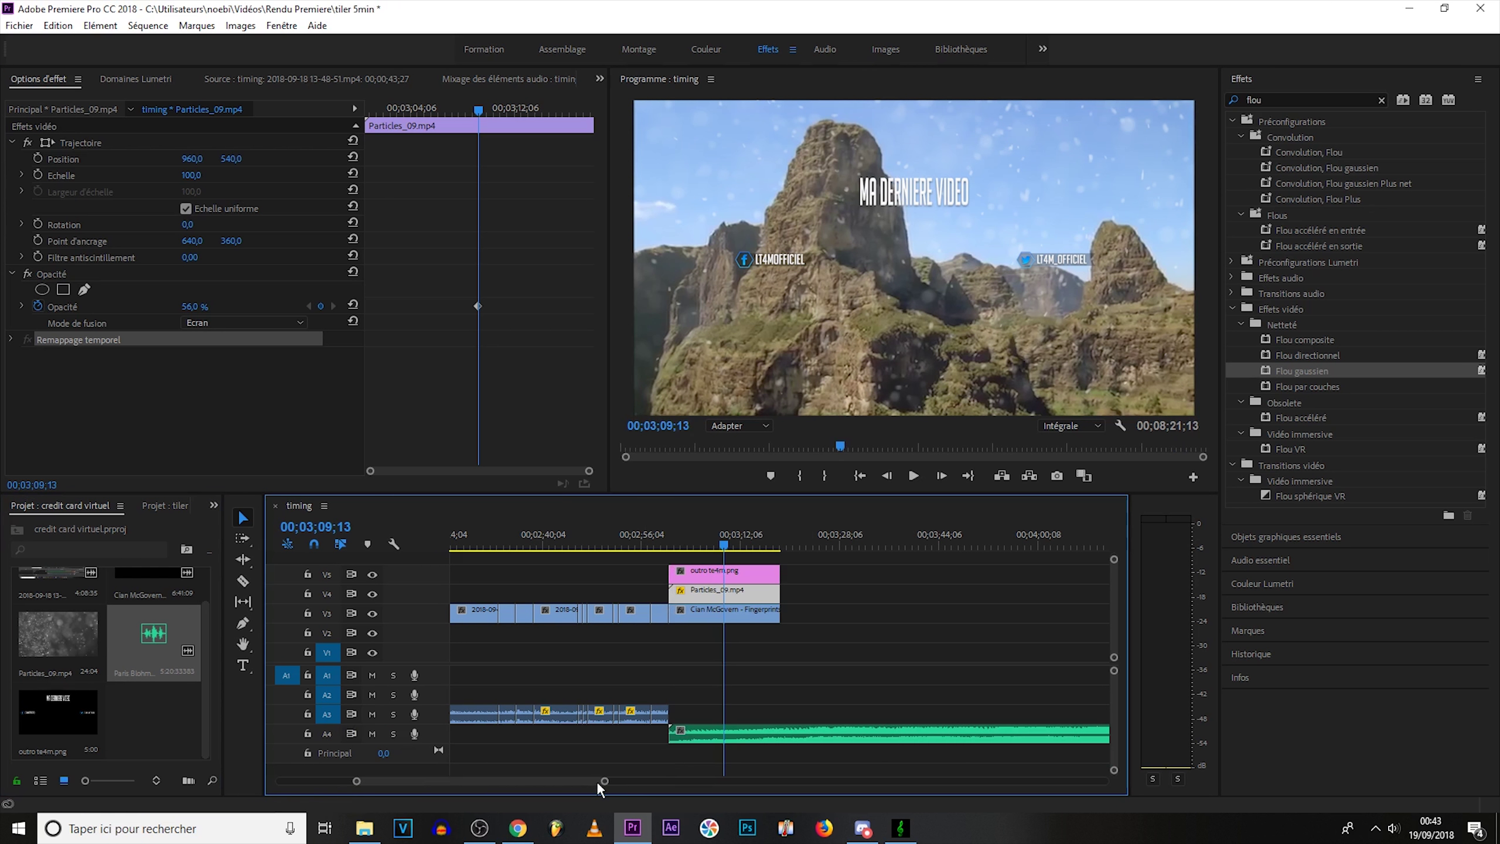
pyautogui.moveTo(604, 780); pyautogui.dragTo(625, 780)
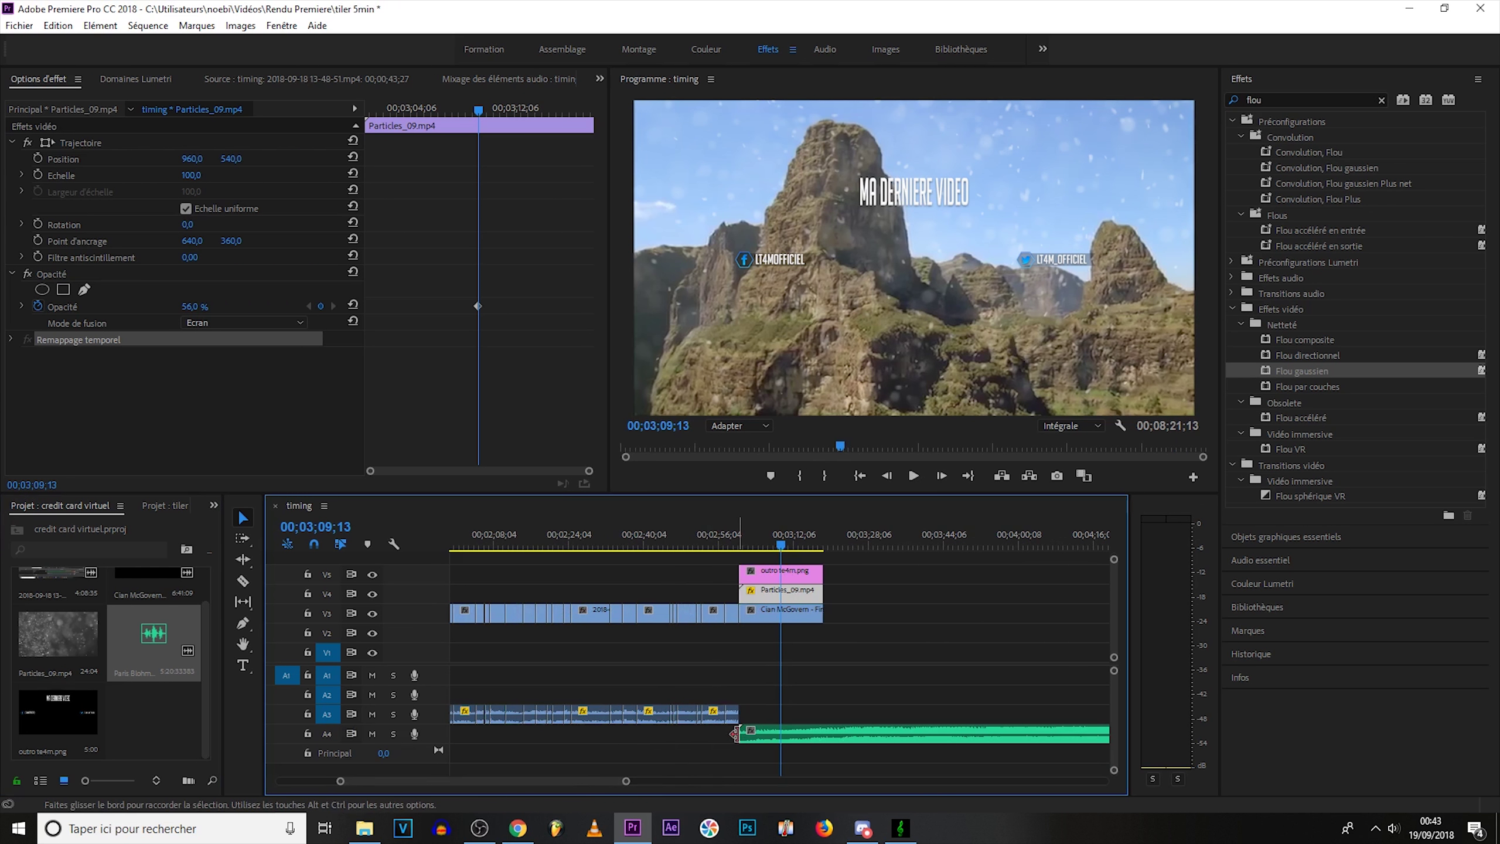
pyautogui.click(742, 732)
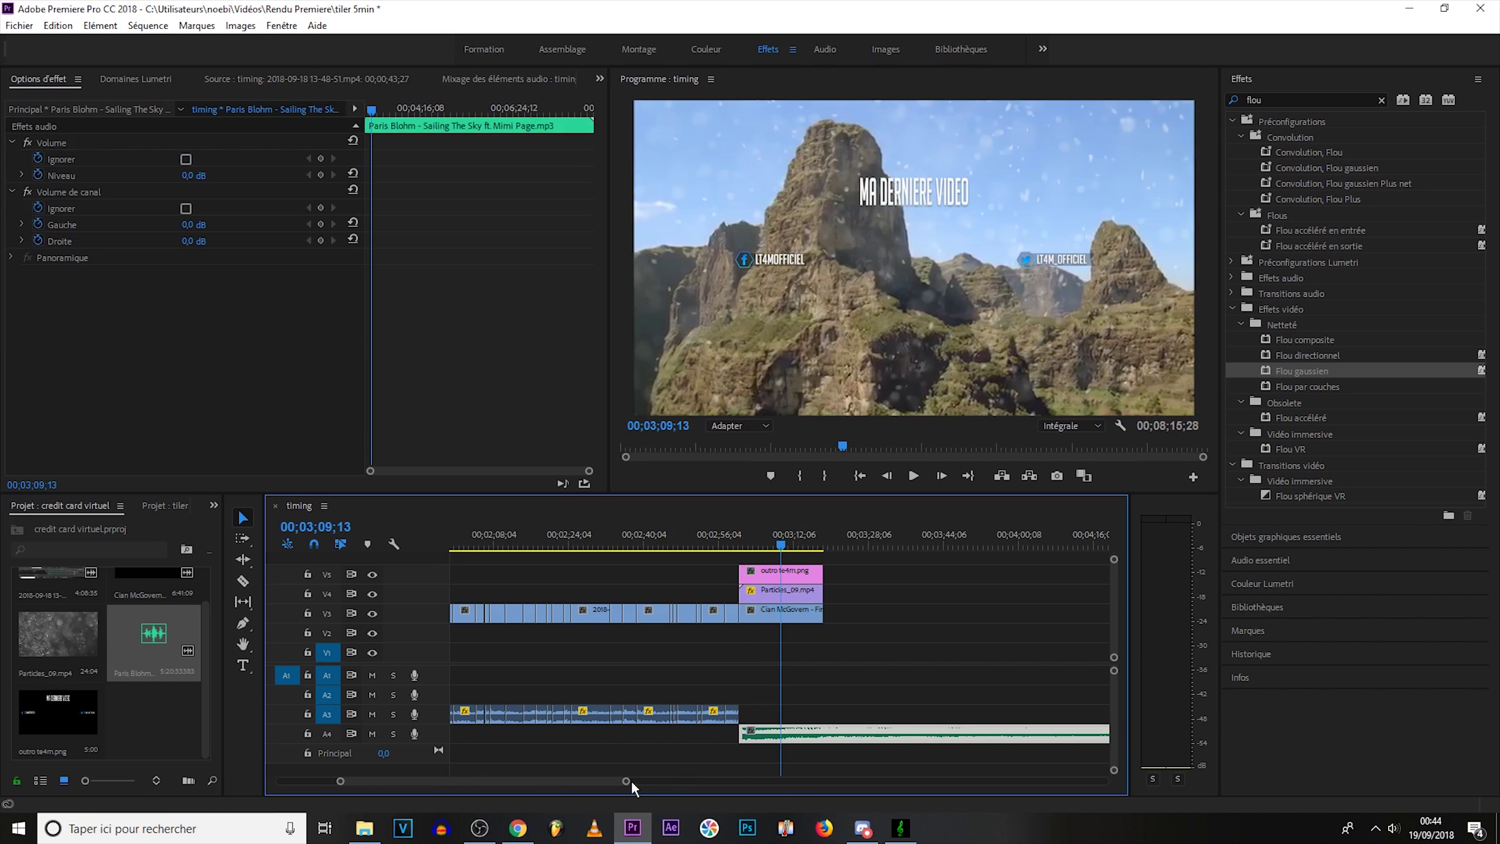
pyautogui.moveTo(626, 781); pyautogui.dragTo(872, 780)
pyautogui.moveTo(656, 733); pyautogui.dragTo(664, 723)
pyautogui.press('=')
pyautogui.press('=')
pyautogui.press('=')
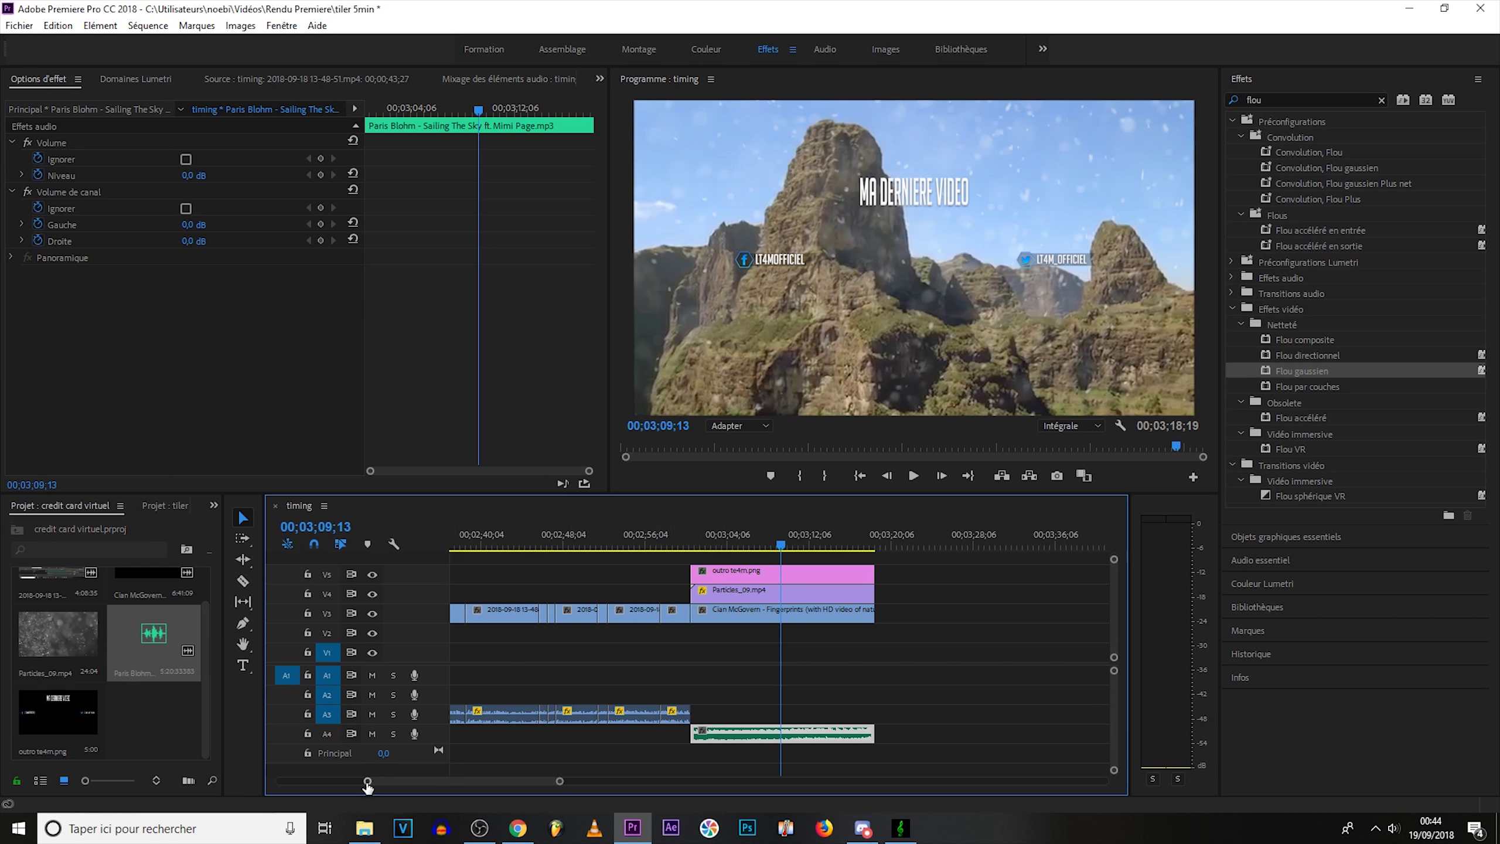
pyautogui.moveTo(367, 781); pyautogui.dragTo(386, 781)
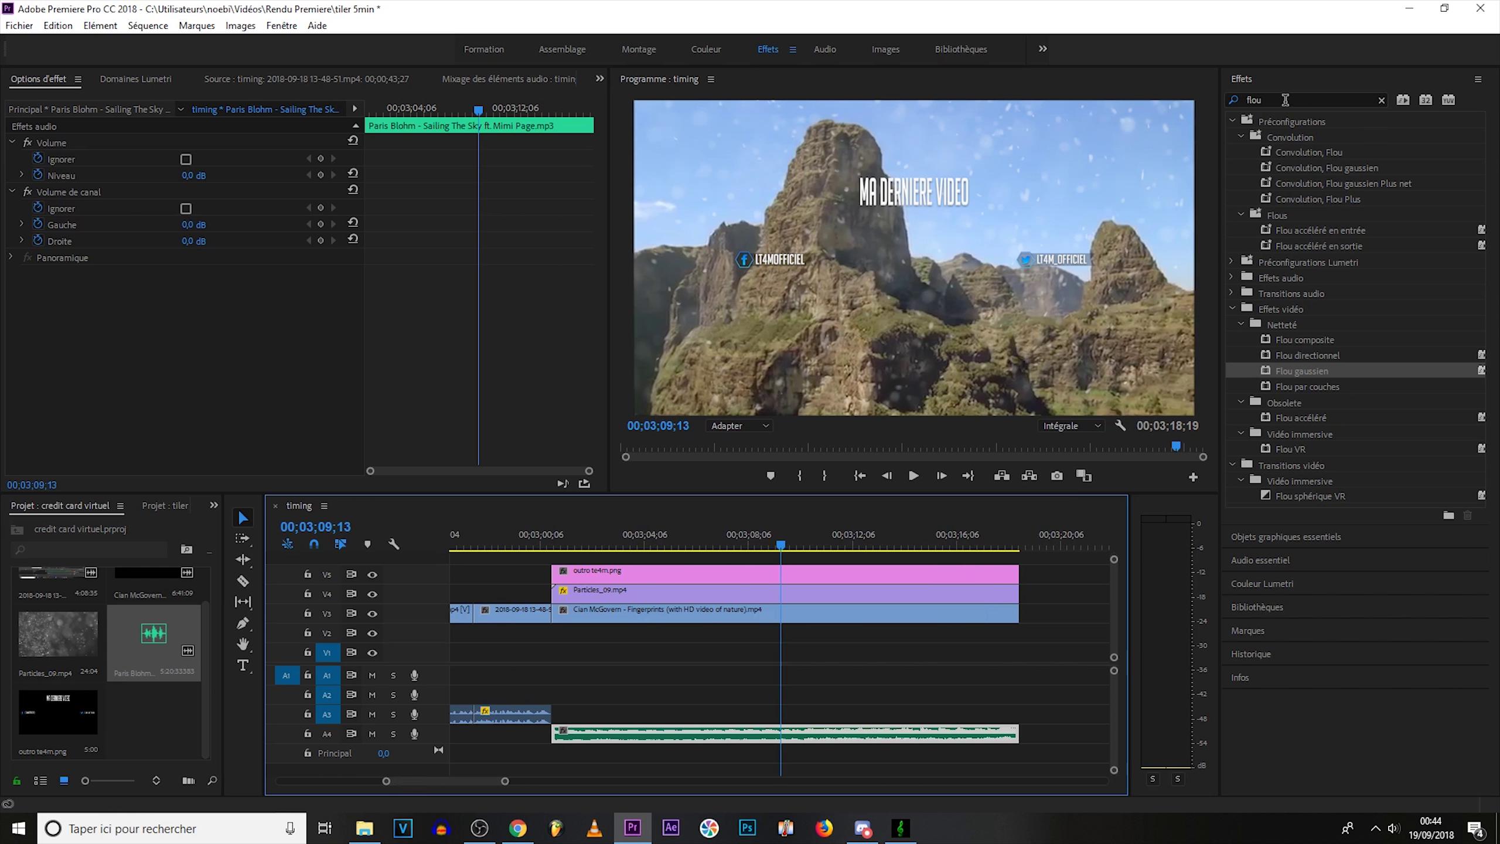
pyautogui.click(1285, 99)
# Step: Search 'fond' and add Puissance constante at the music's start and Fondu exponentiel at its end
pyautogui.write('fond')
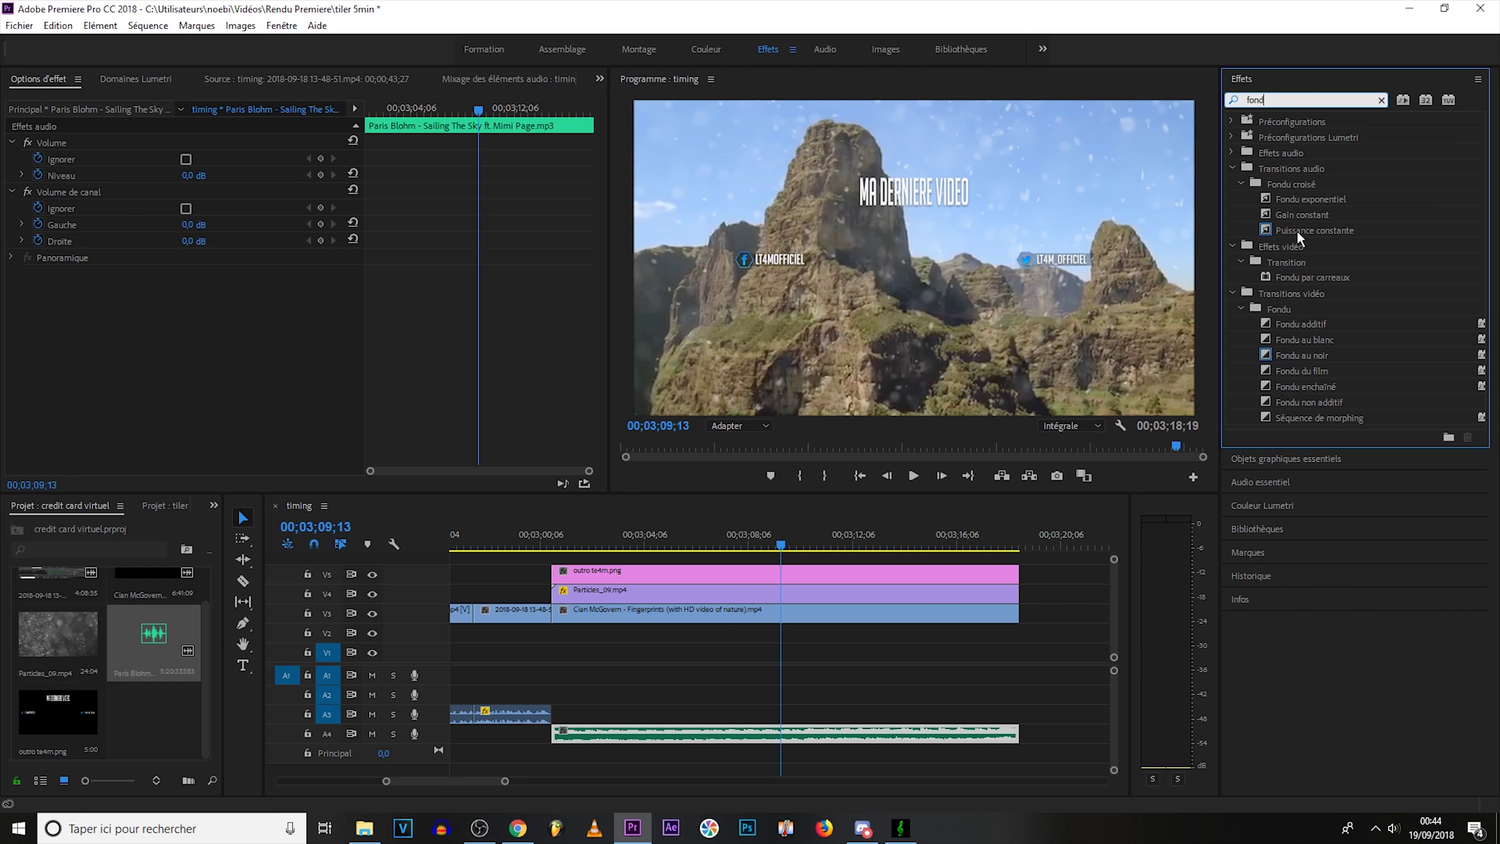
pyautogui.moveTo(1297, 236); pyautogui.dragTo(562, 735)
pyautogui.moveTo(1284, 207); pyautogui.dragTo(1010, 734)
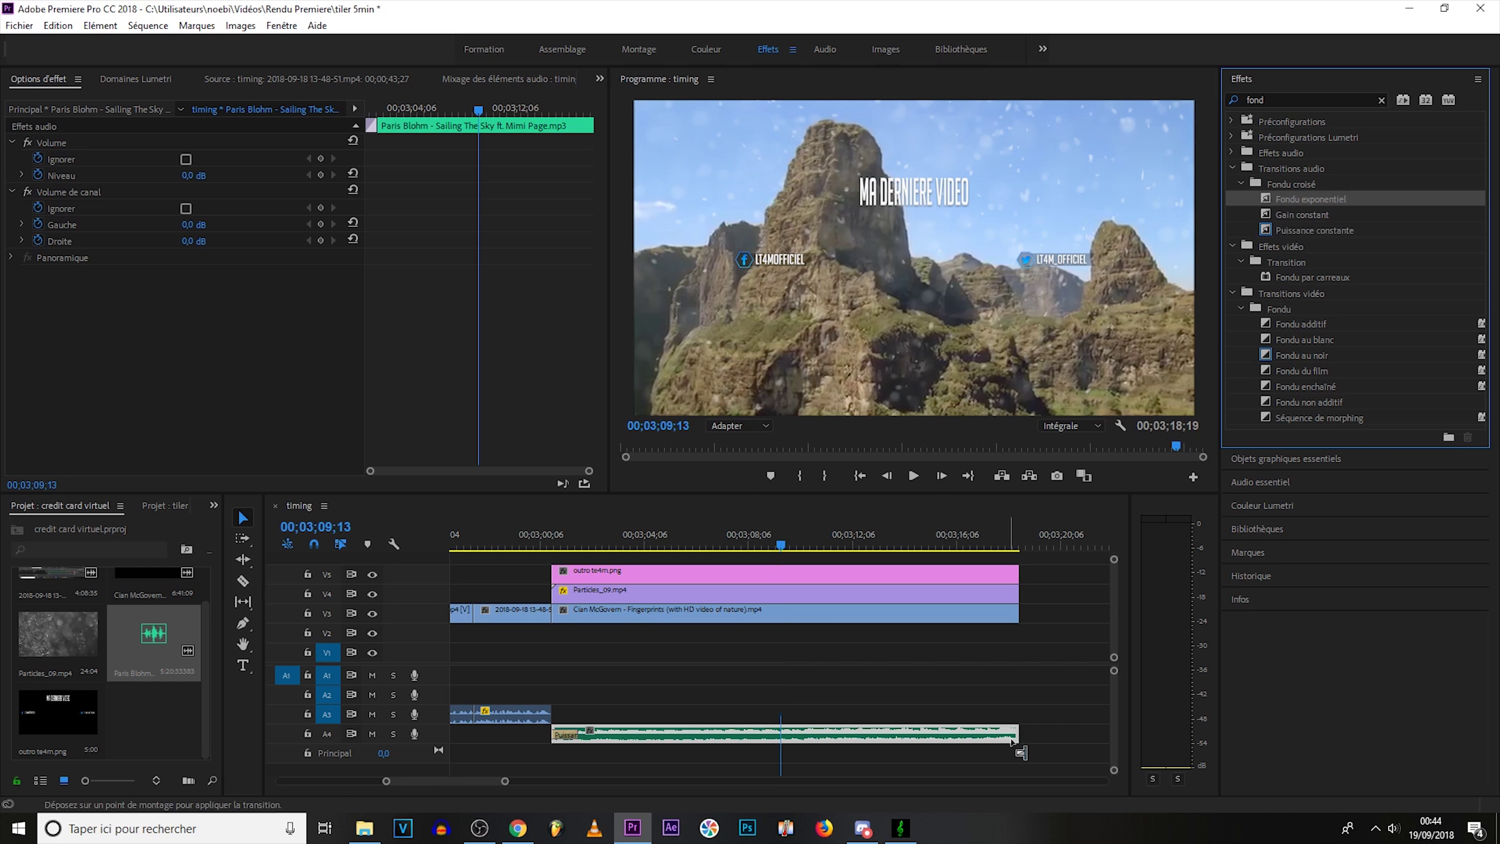
# Step: Set the music fade-in to 2 seconds and add Fondu au noir at the V3 edit
pyautogui.click(561, 740)
pyautogui.click(208, 149)
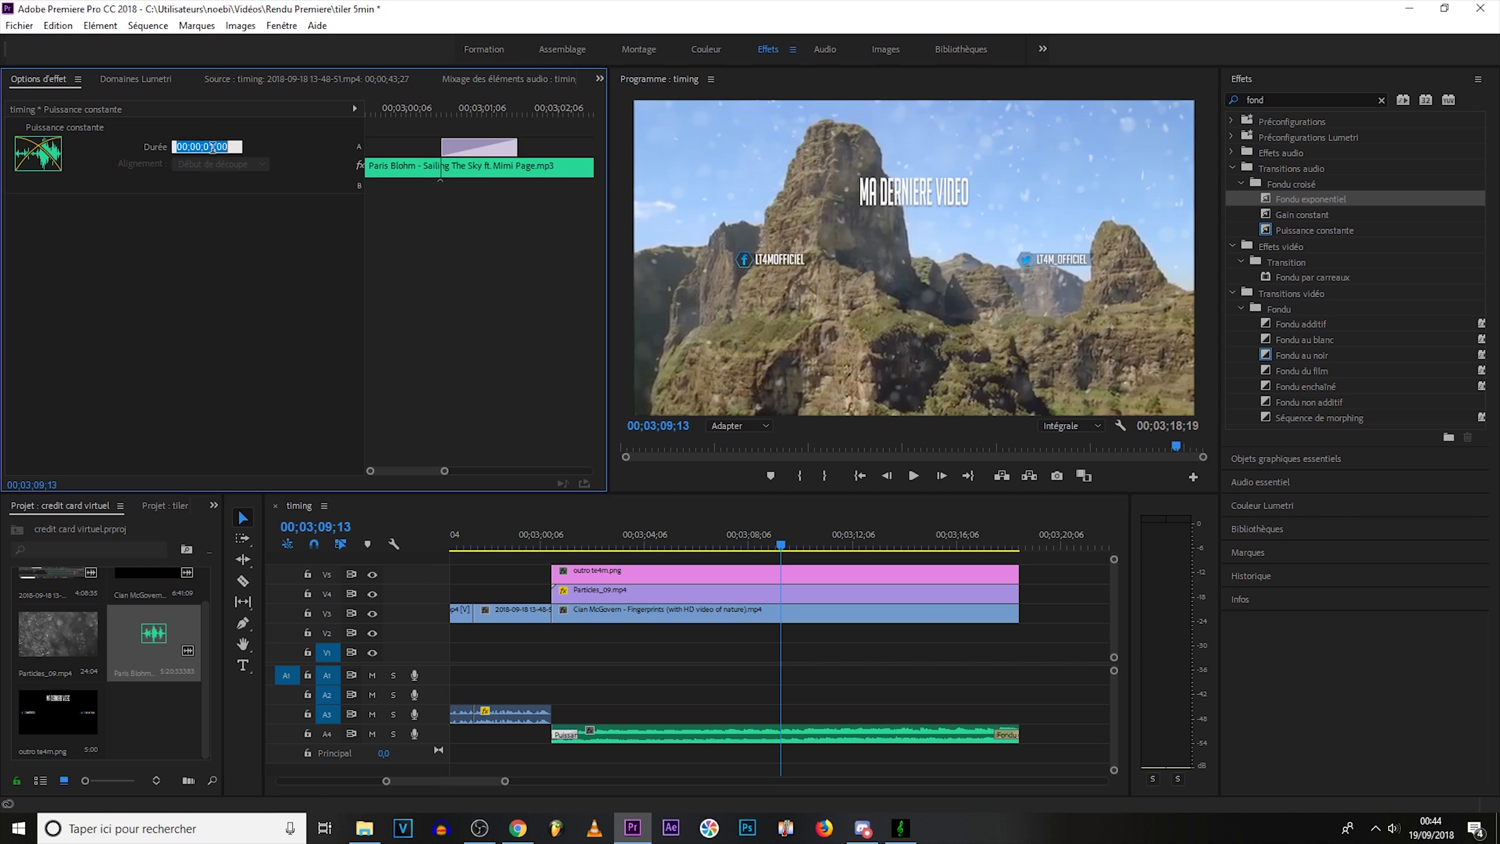
pyautogui.write('2')
pyautogui.press('Return')
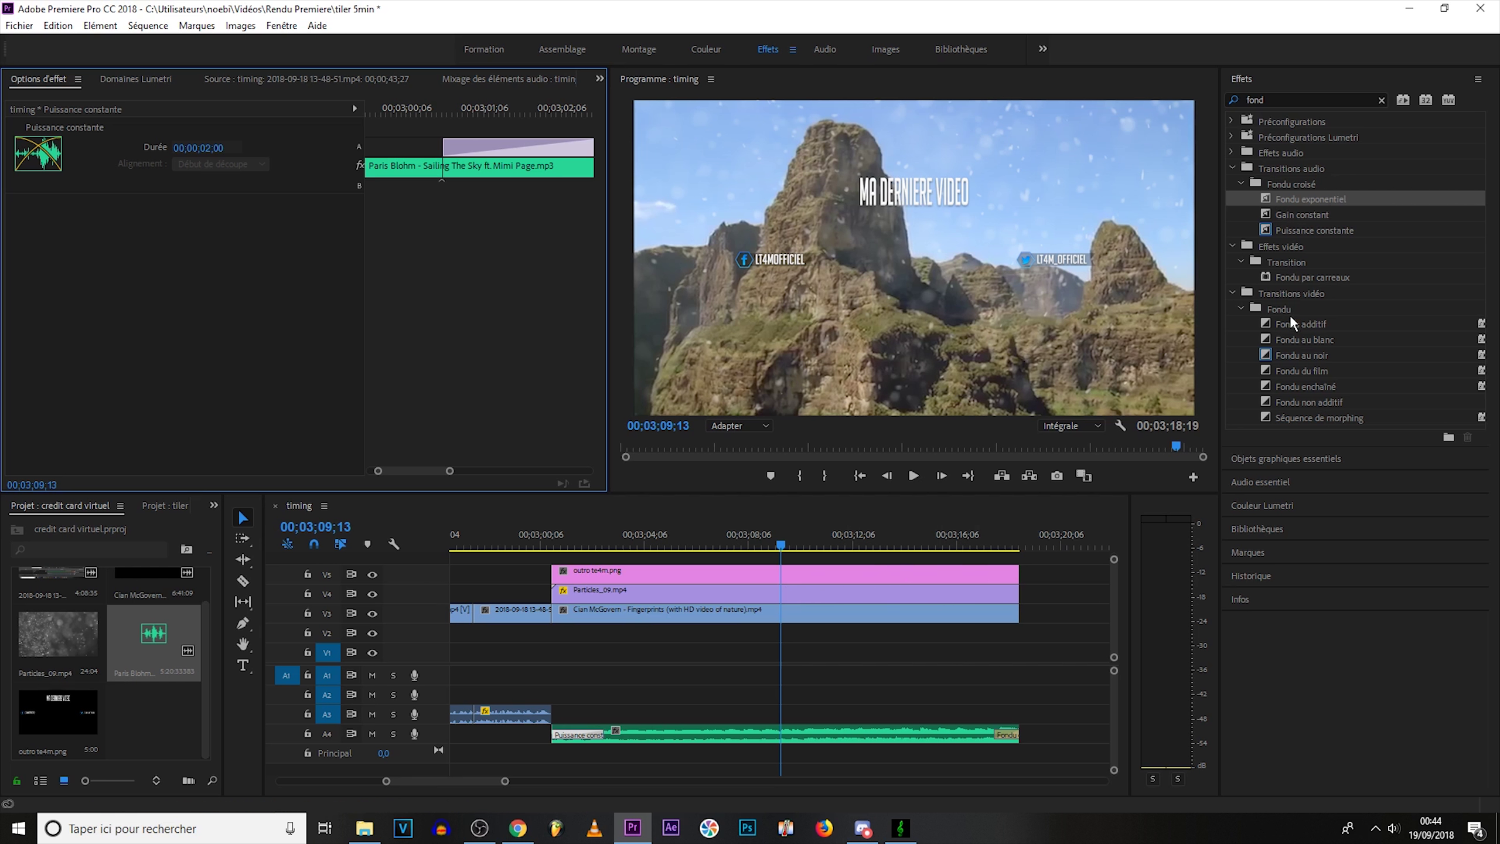
pyautogui.moveTo(1299, 360); pyautogui.dragTo(553, 618)
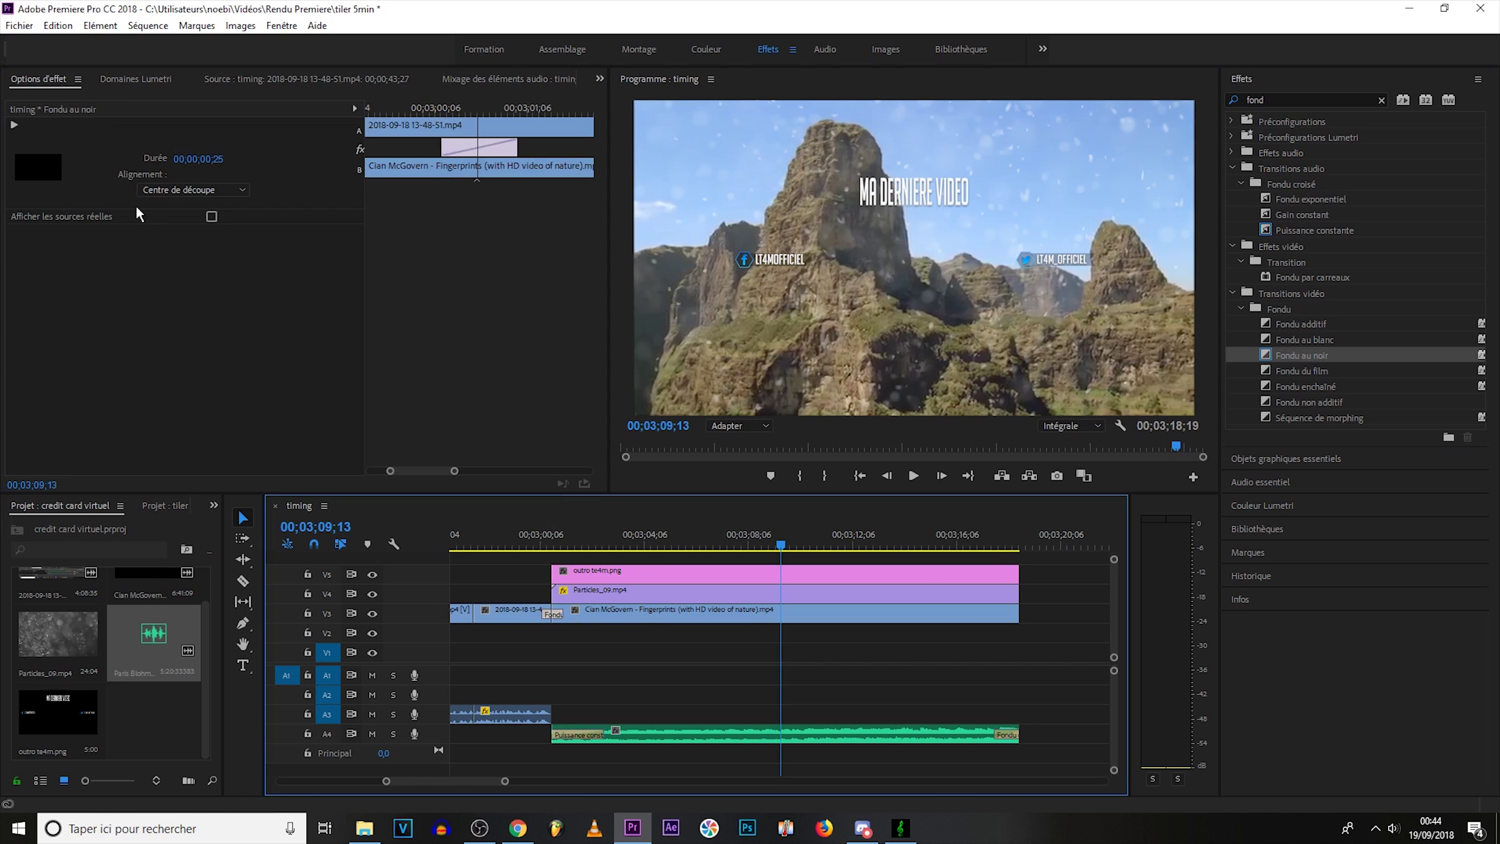
# Step: Set the V3 Fondu au noir to 2 seconds and add a fade to the start of the outro layers
pyautogui.click(208, 159)
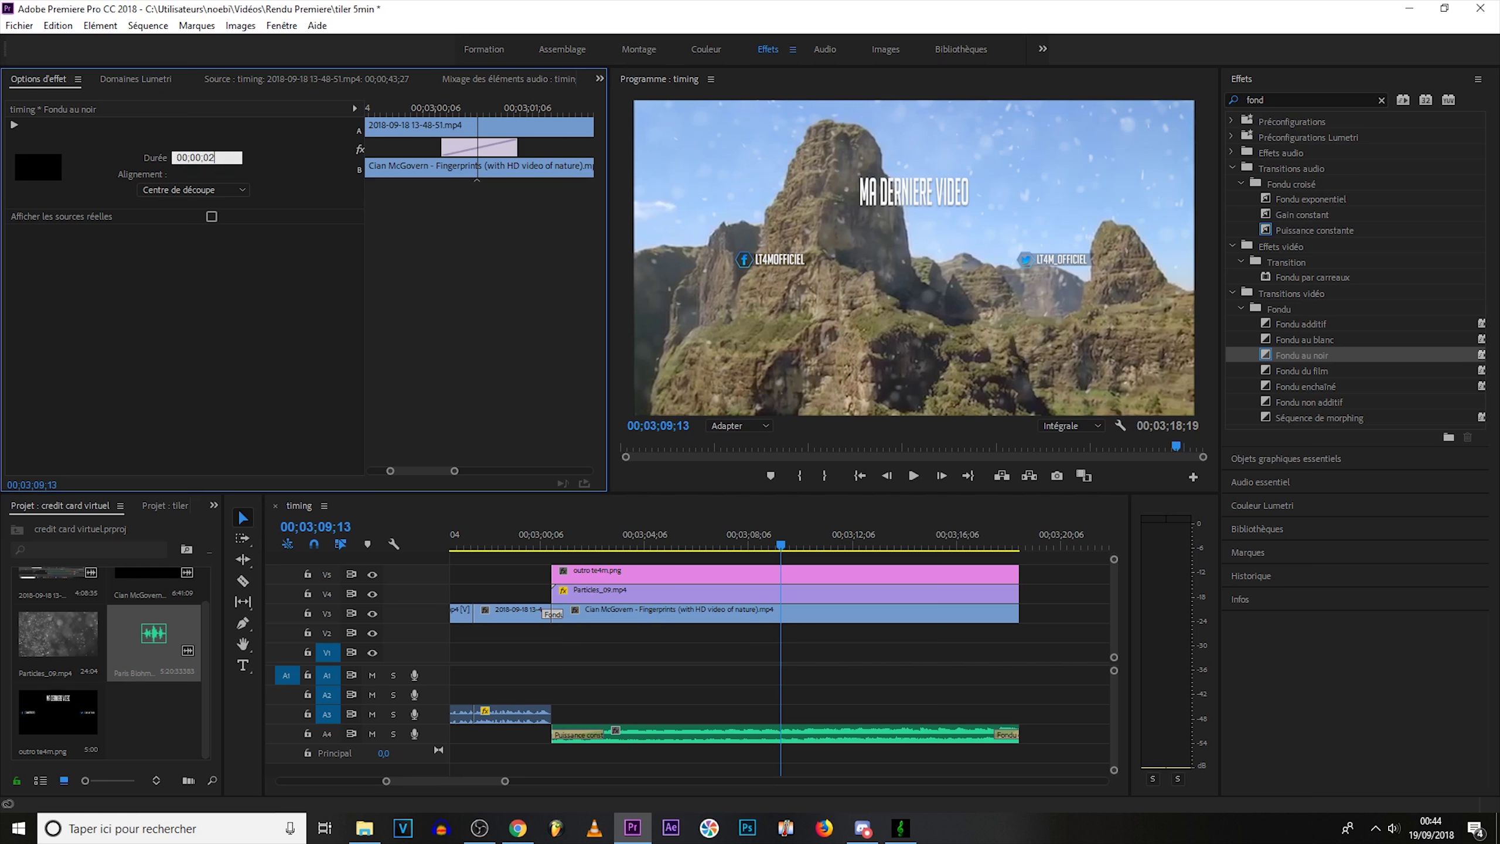
pyautogui.write(';00')
pyautogui.press('Return')
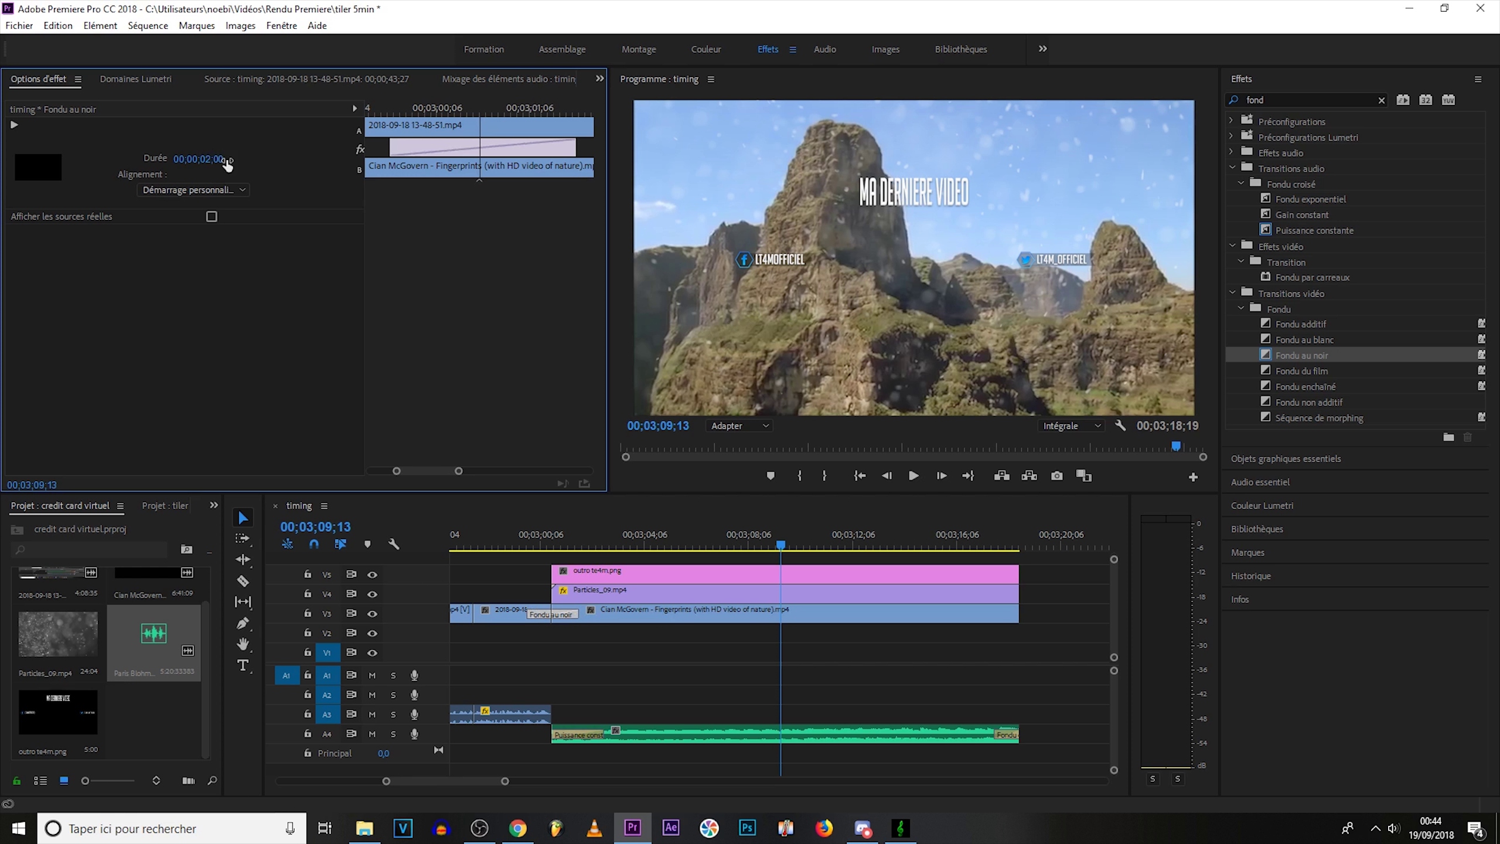
pyautogui.moveTo(1301, 355)
pyautogui.mouseDown()
pyautogui.moveTo(551, 585)
pyautogui.moveTo(563, 574)
pyautogui.moveTo(564, 590)
pyautogui.mouseUp()
# Step: Give the outro image and particles 1-second fade-ins, and add a Fondu au noir at the outro's end
pyautogui.click(563, 575)
pyautogui.click(223, 158)
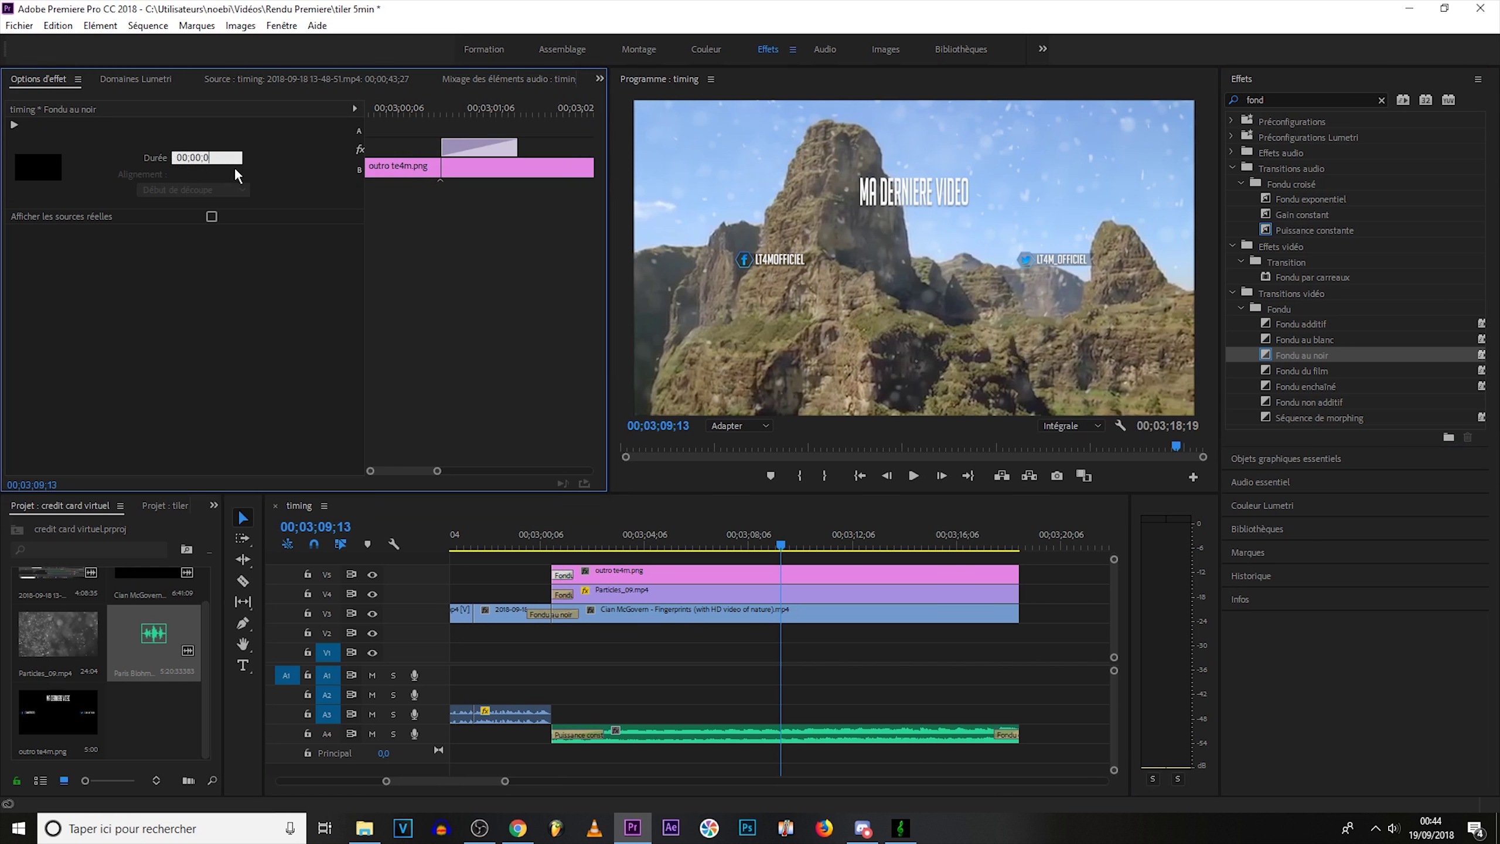
pyautogui.write('100')
pyautogui.press('Return')
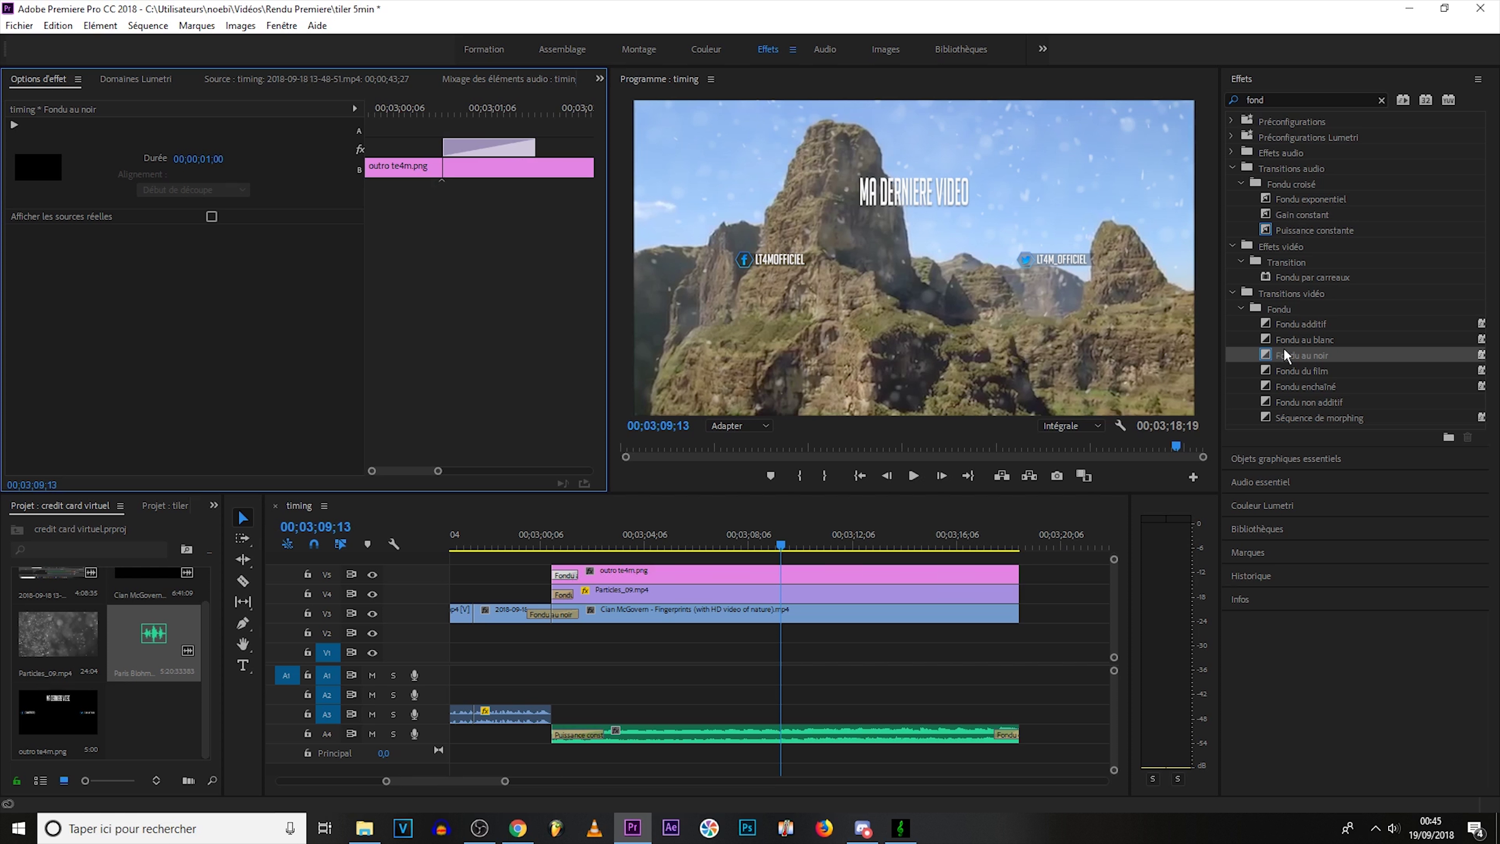
pyautogui.click(566, 593)
pyautogui.click(209, 157)
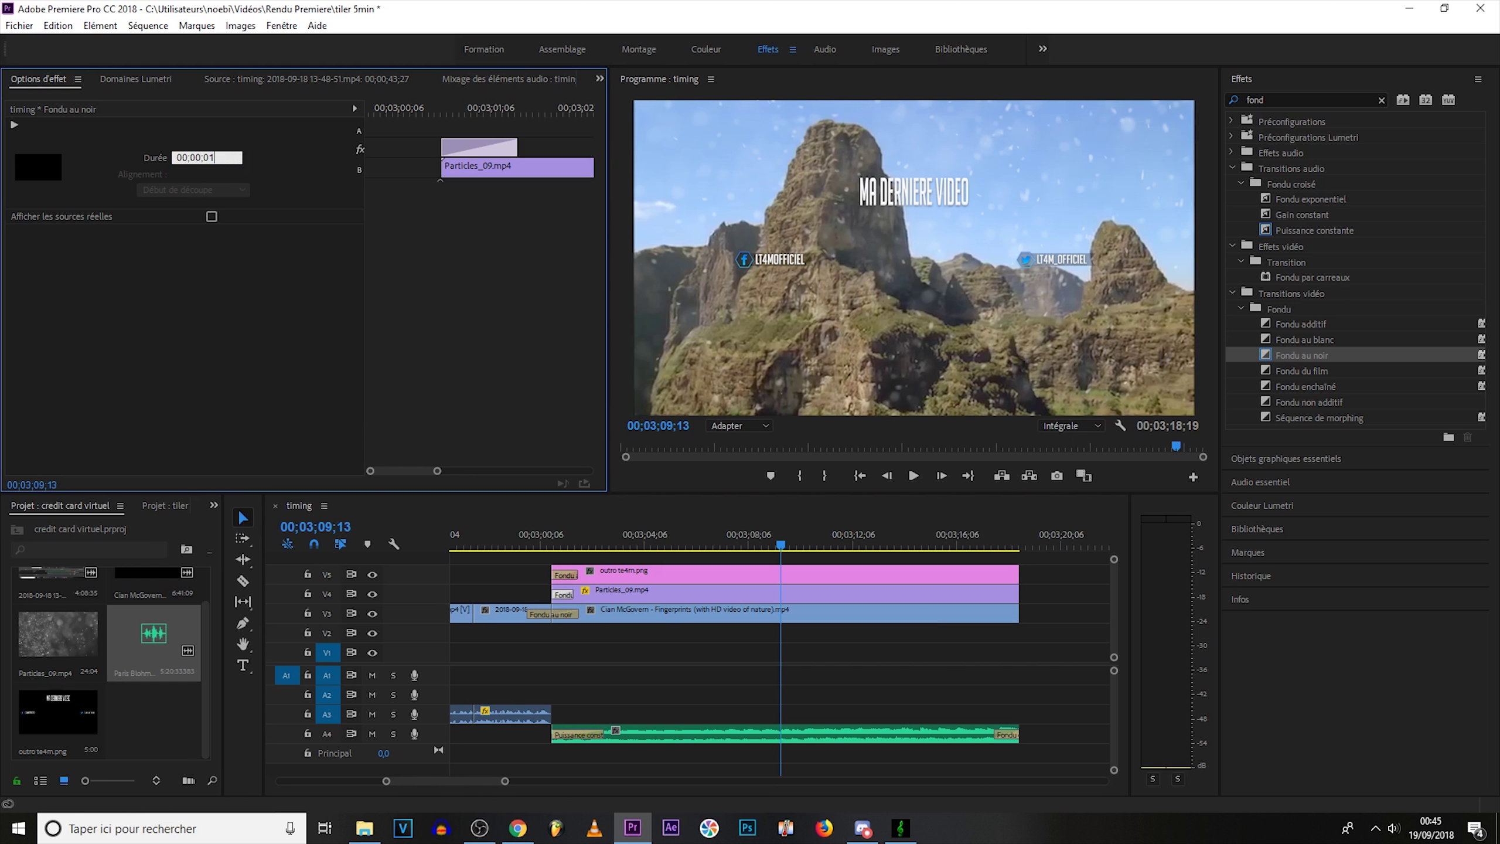
pyautogui.press('Return')
pyautogui.moveTo(1328, 356)
pyautogui.mouseDown()
pyautogui.moveTo(1253, 381)
pyautogui.moveTo(1013, 590)
pyautogui.moveTo(1016, 617)
pyautogui.mouseUp()
pyautogui.moveTo(779, 543); pyautogui.dragTo(502, 543)
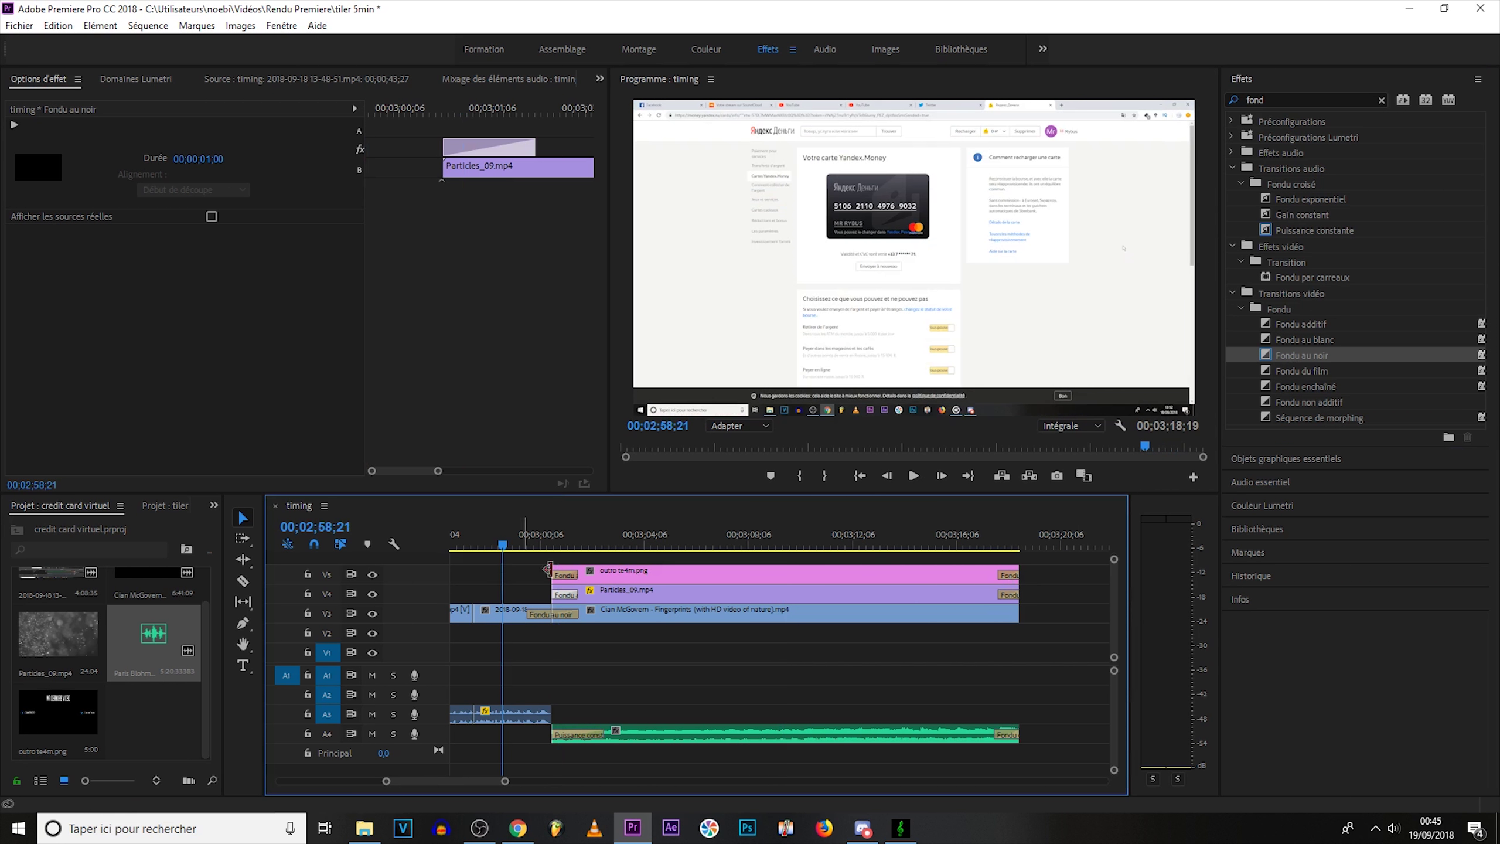
pyautogui.click(913, 476)
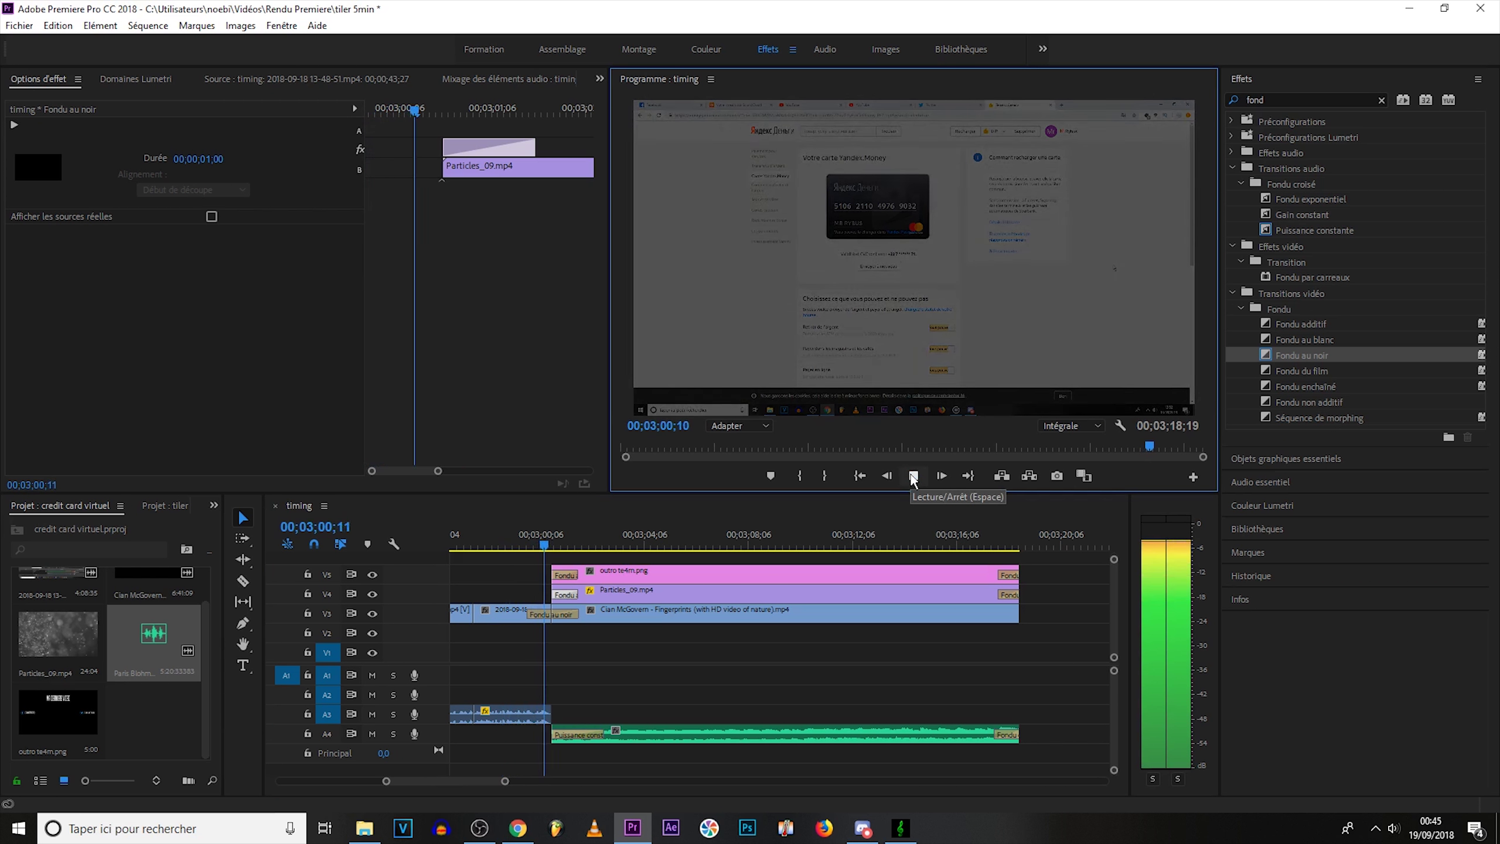
pyautogui.press('space')
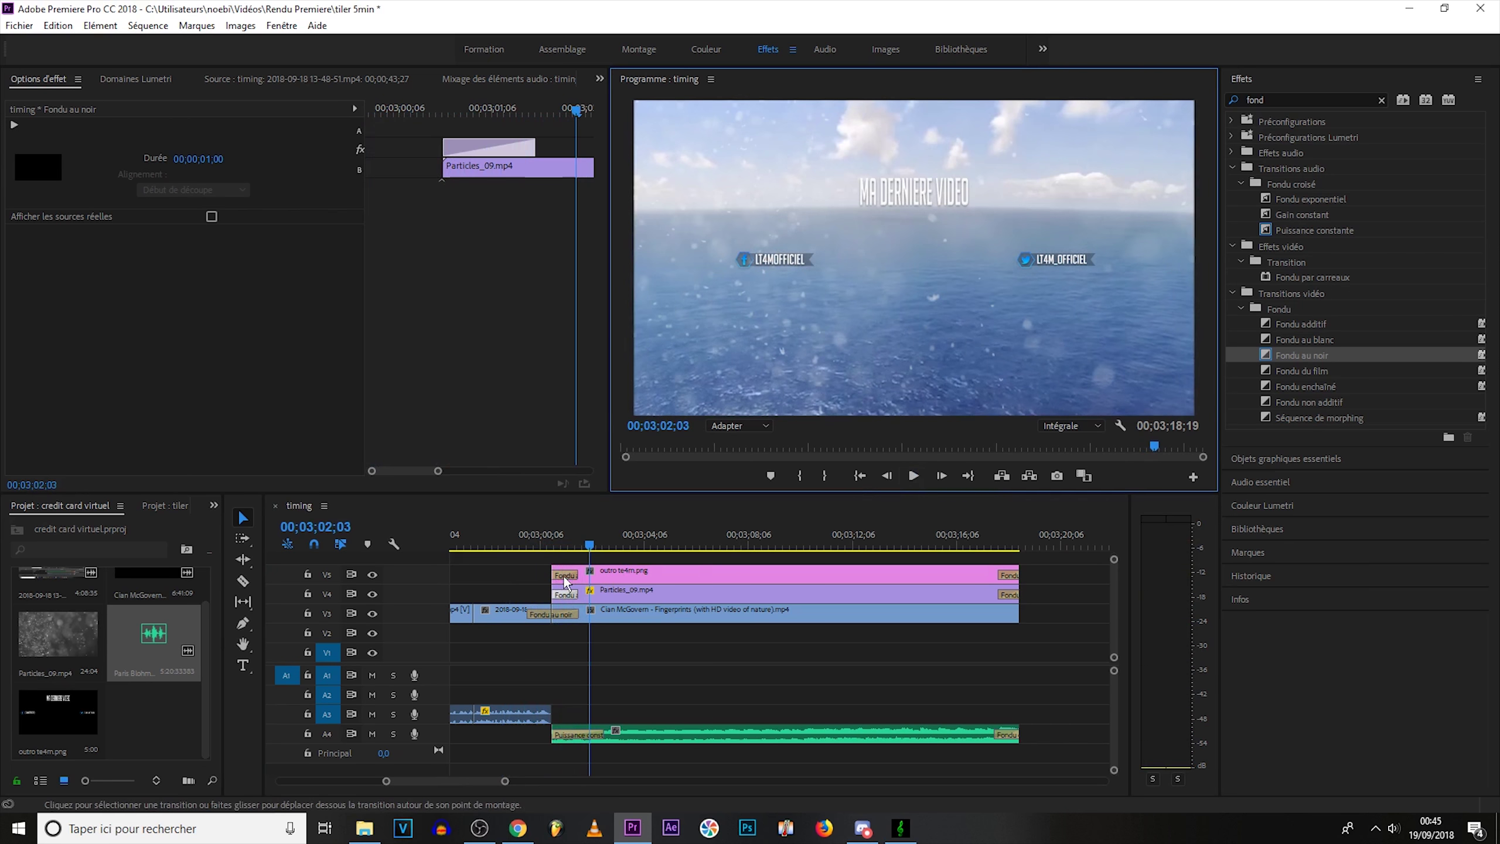
pyautogui.click(549, 542)
pyautogui.click(914, 476)
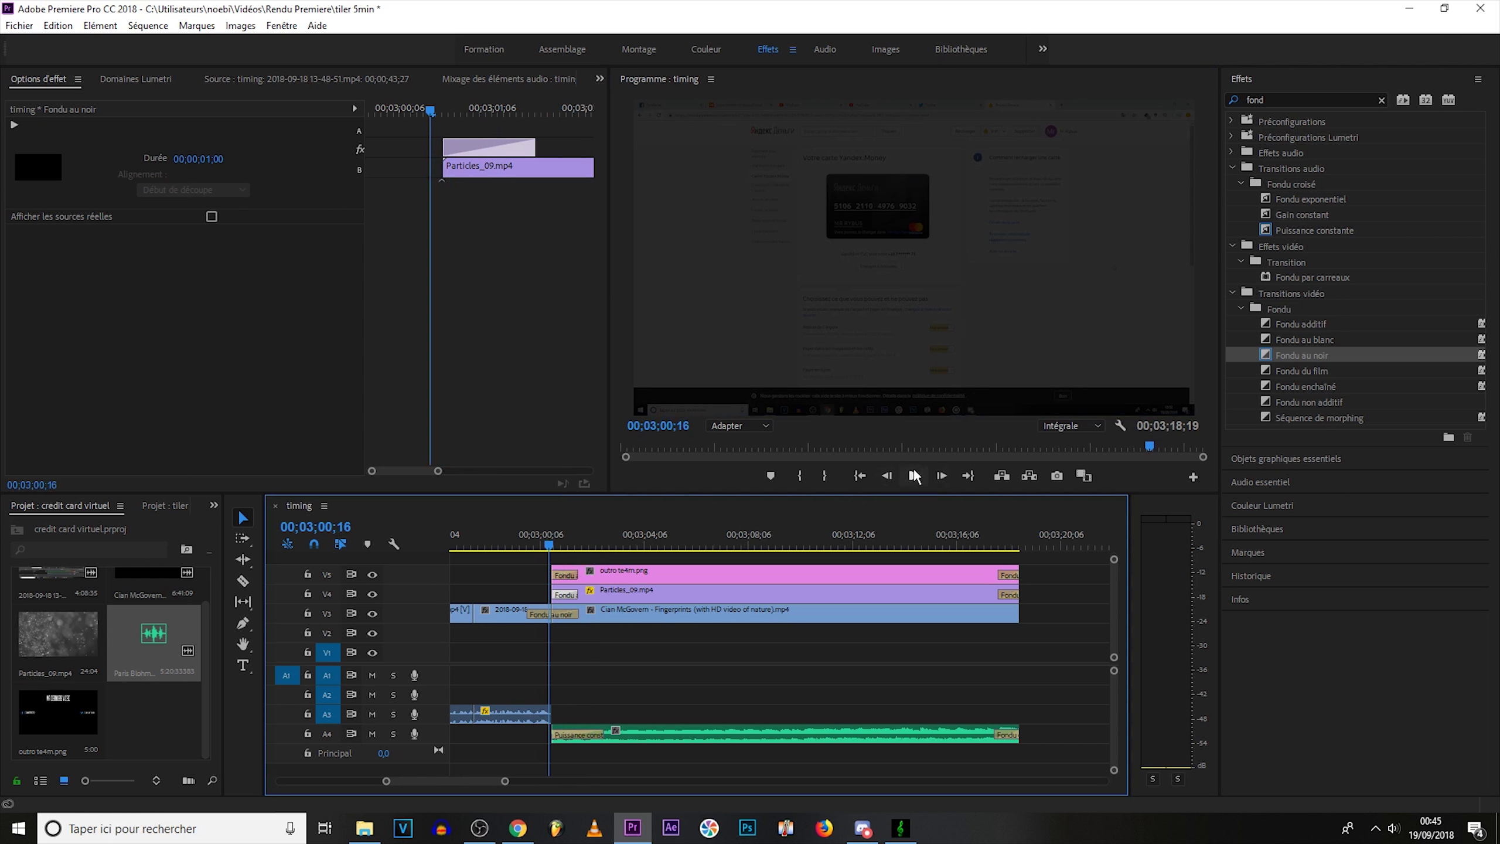
pyautogui.click(576, 550)
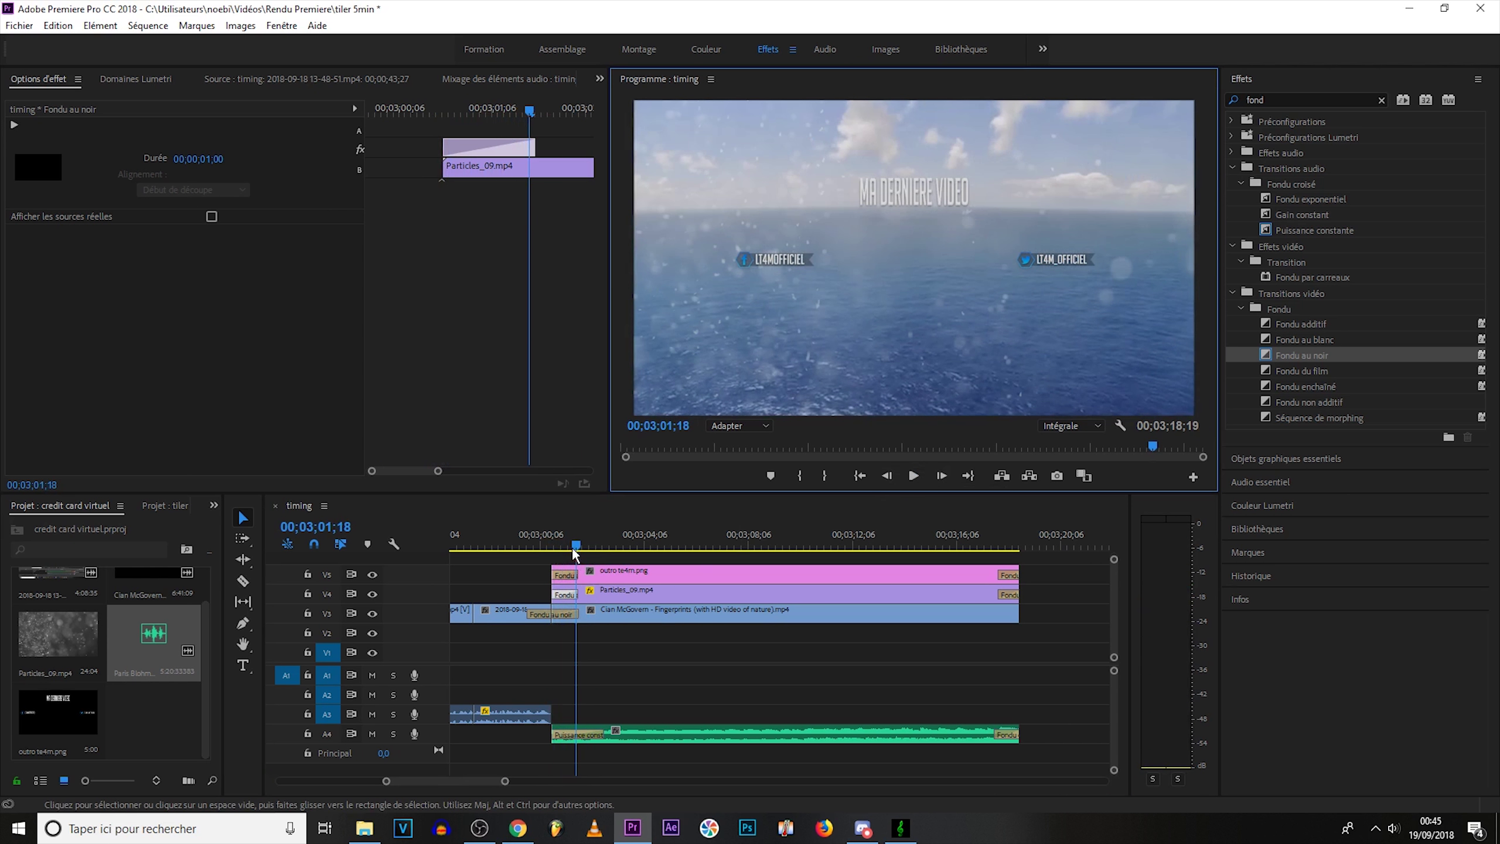
pyautogui.moveTo(576, 549); pyautogui.dragTo(567, 550)
pyautogui.click(566, 576)
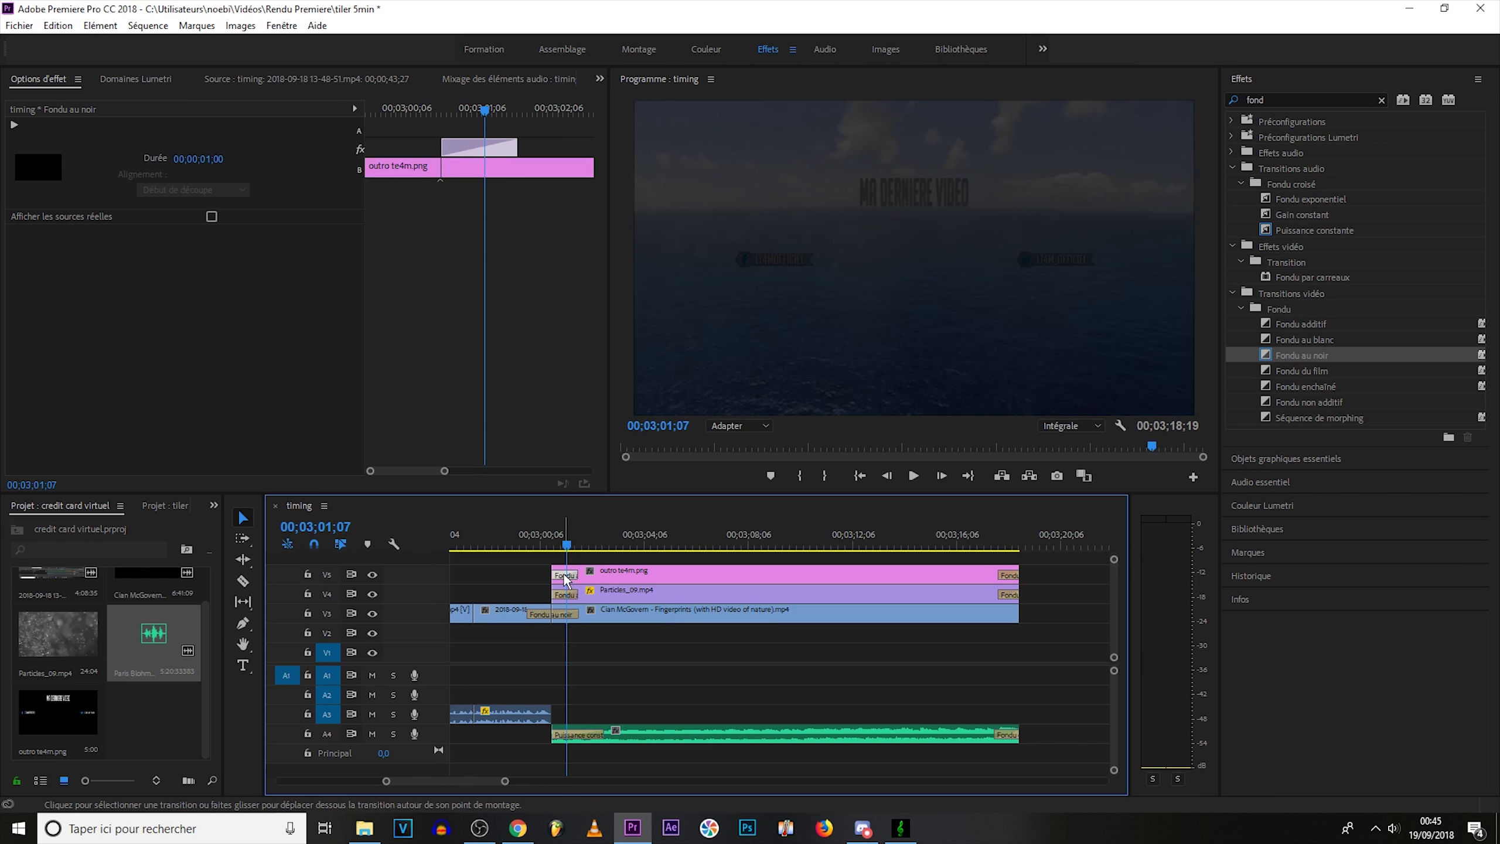
pyautogui.press('space')
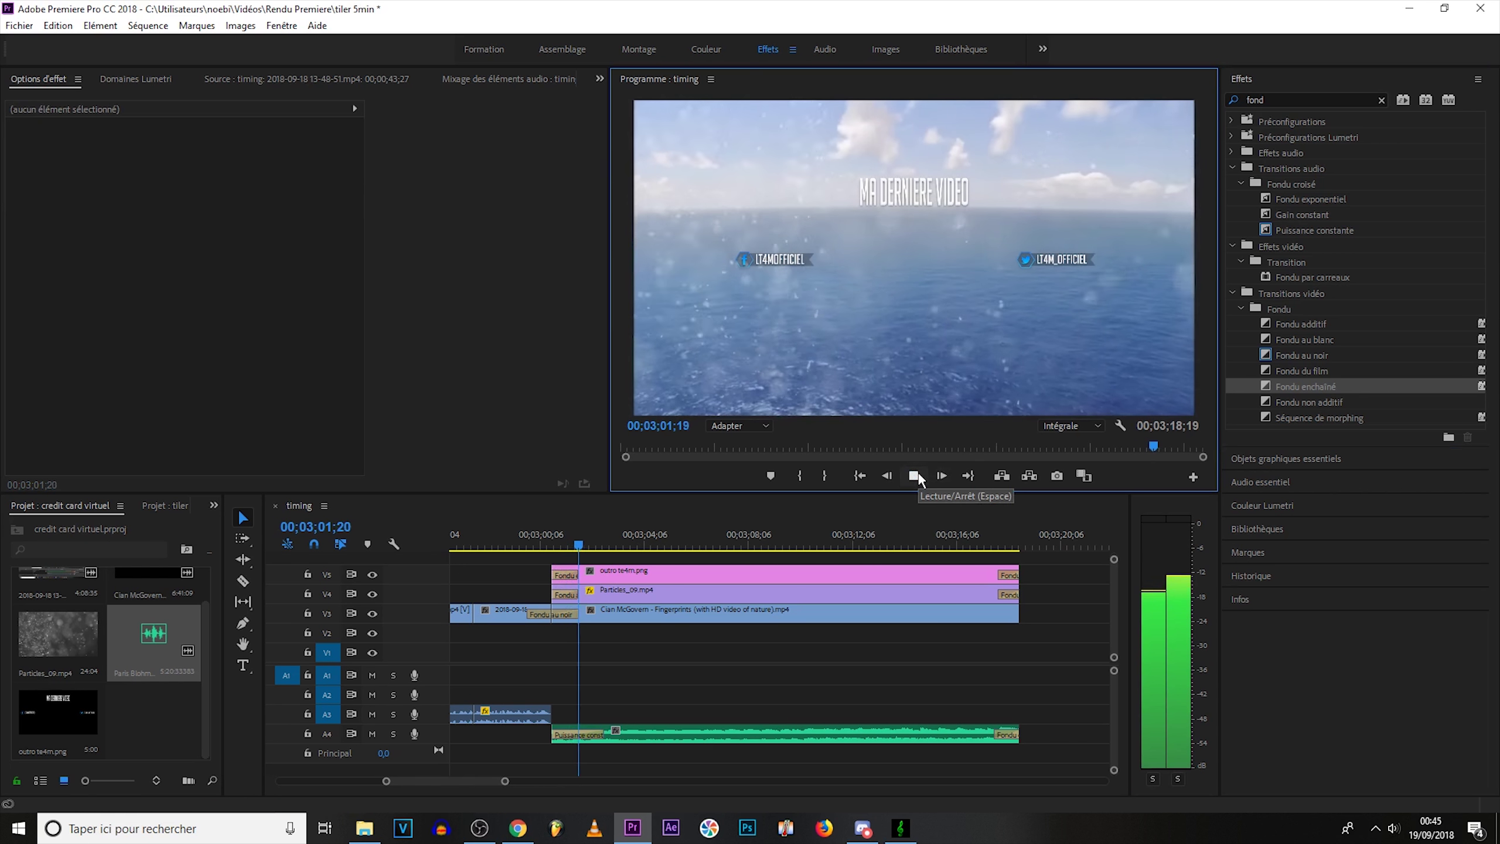
pyautogui.click(516, 548)
pyautogui.press('space')
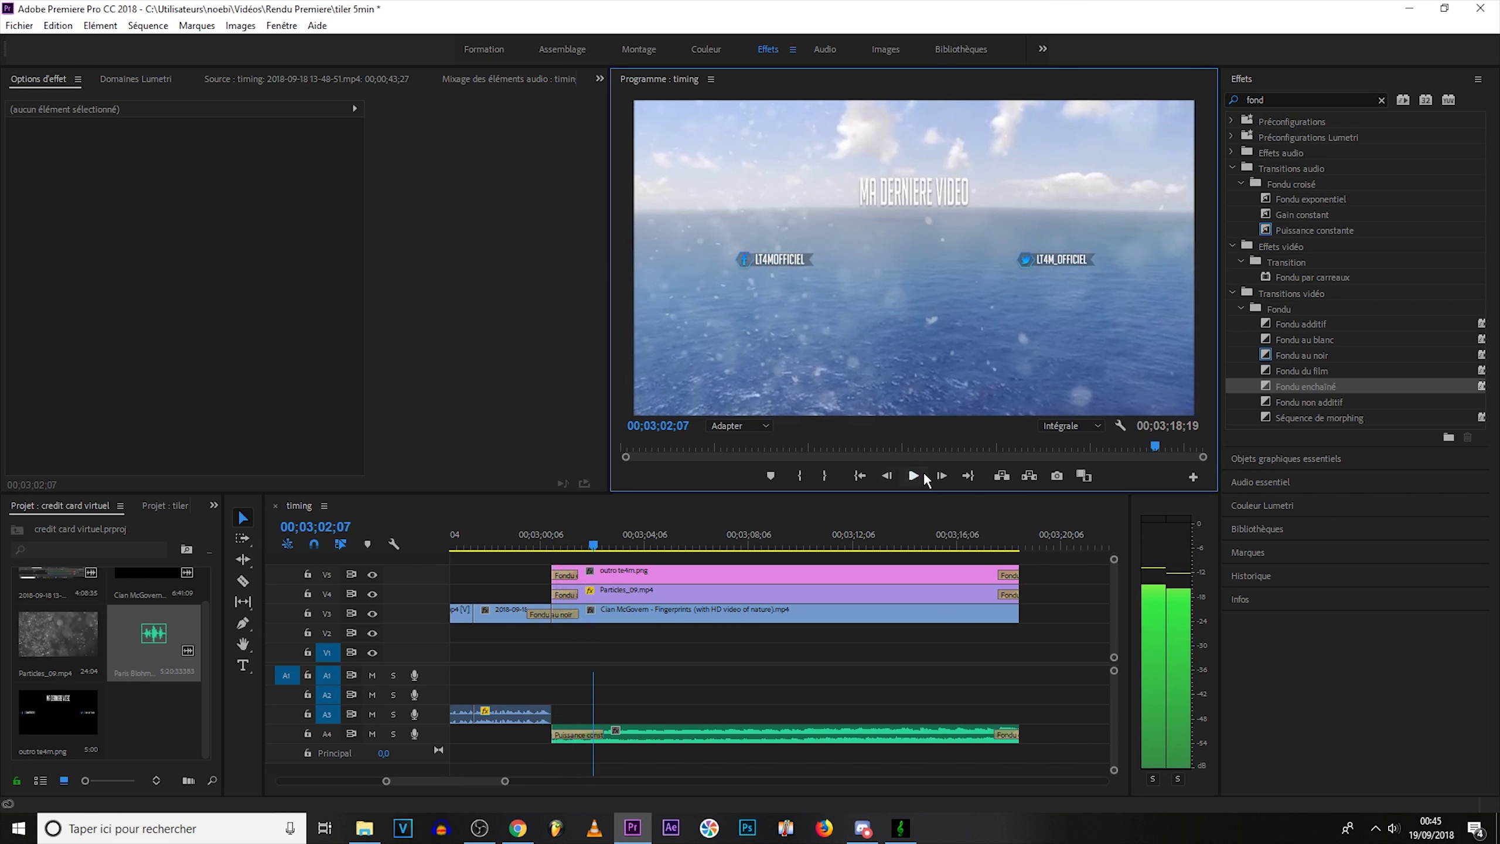
pyautogui.click(925, 477)
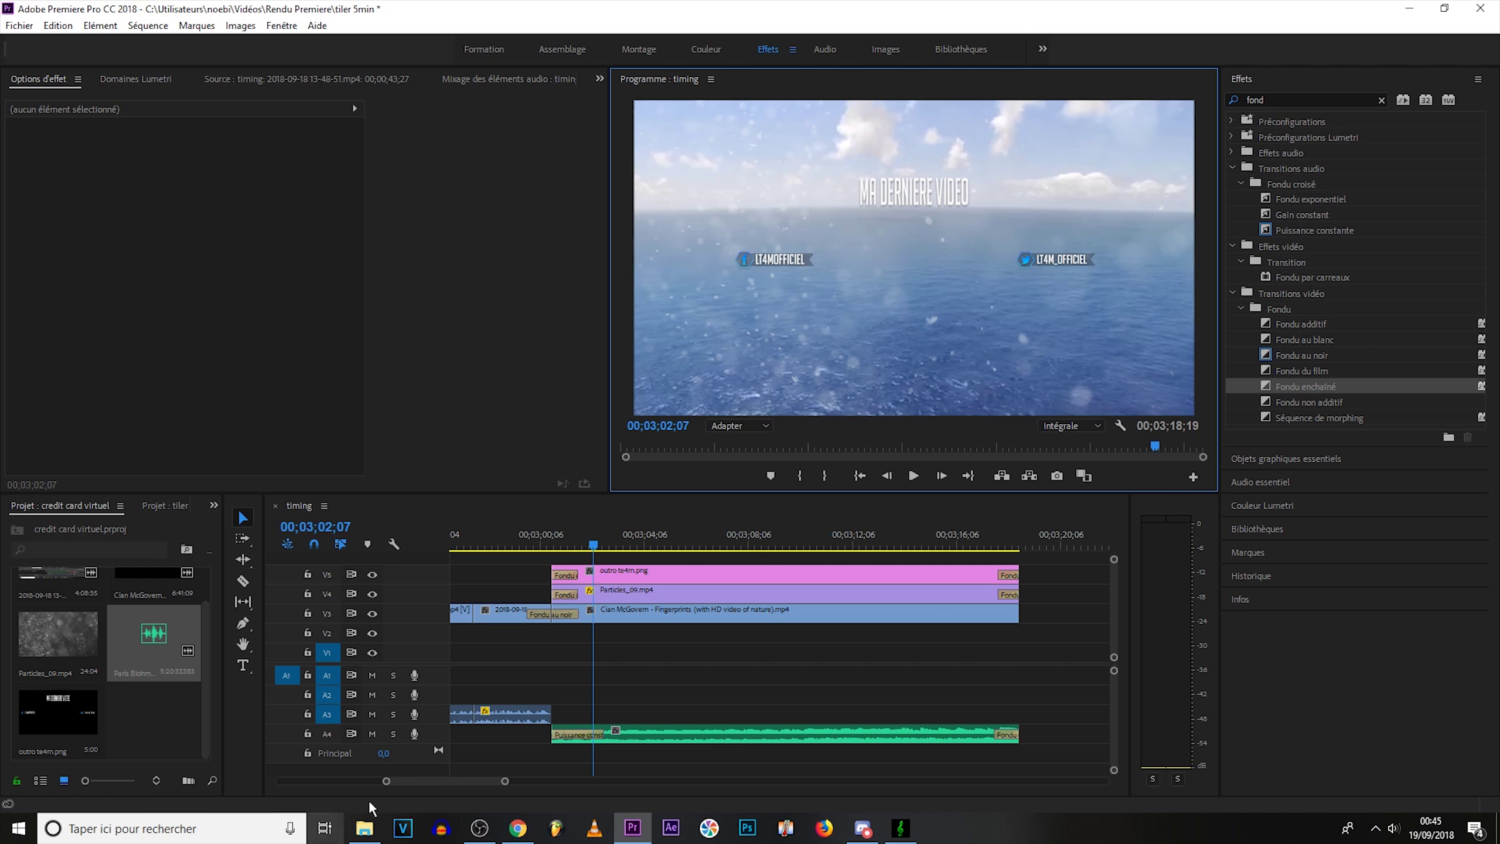
pyautogui.press('-')
pyautogui.press('-')
pyautogui.press('-')
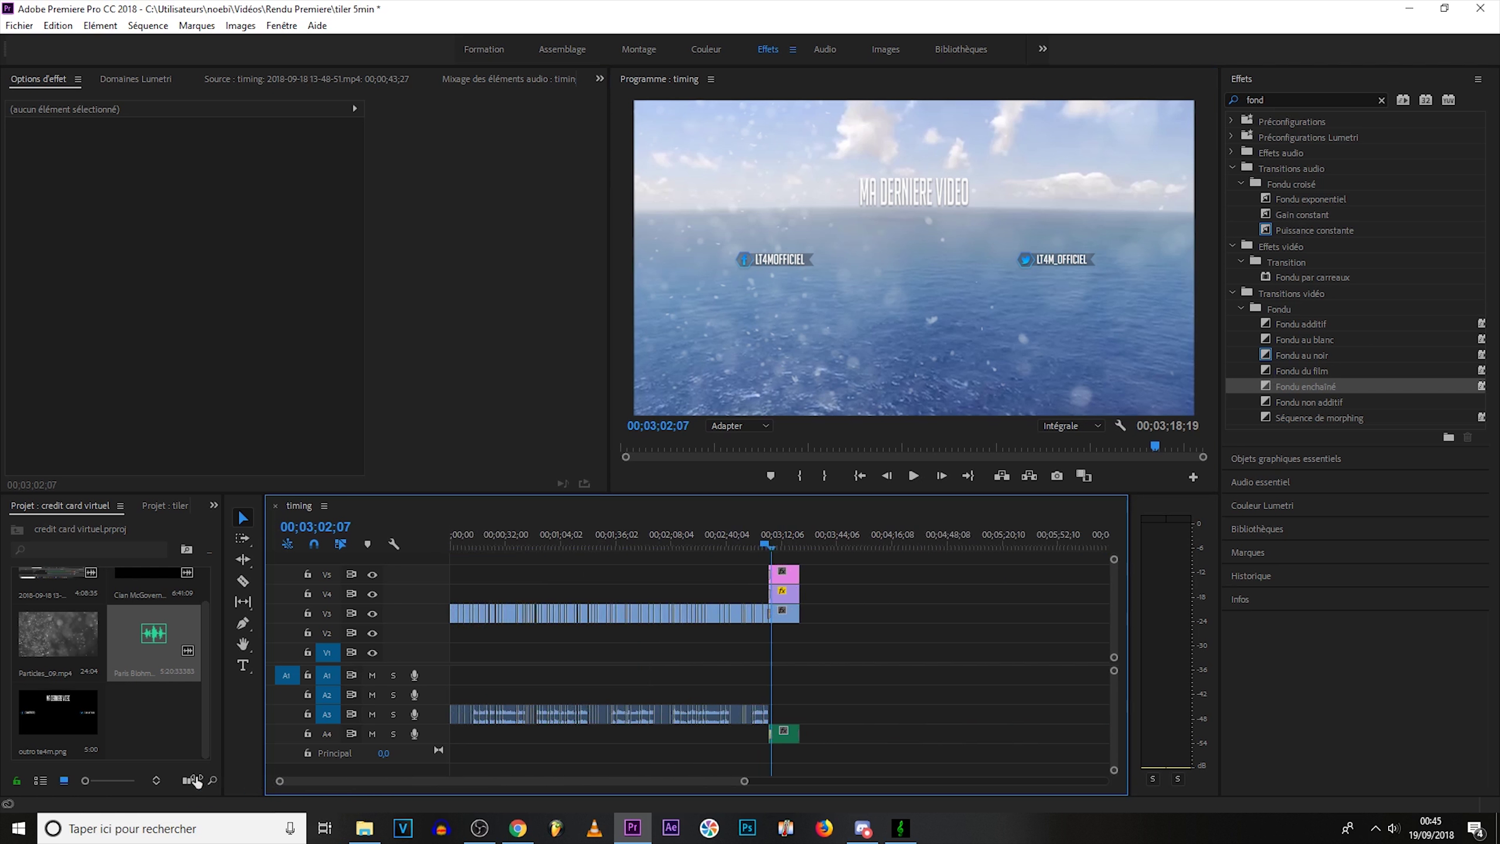
pyautogui.press('-')
pyautogui.moveTo(772, 780); pyautogui.dragTo(625, 774)
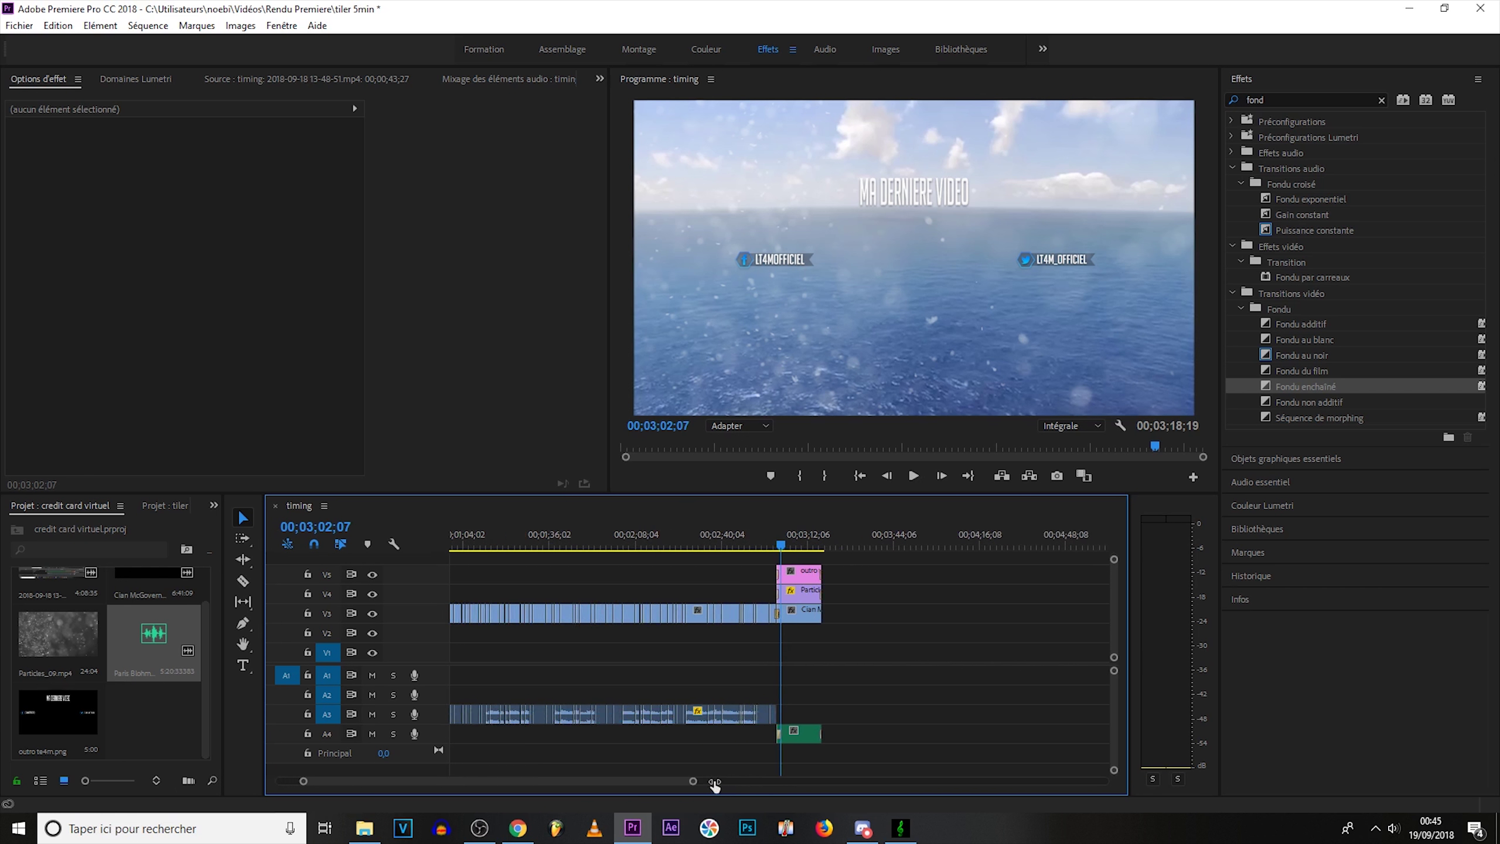